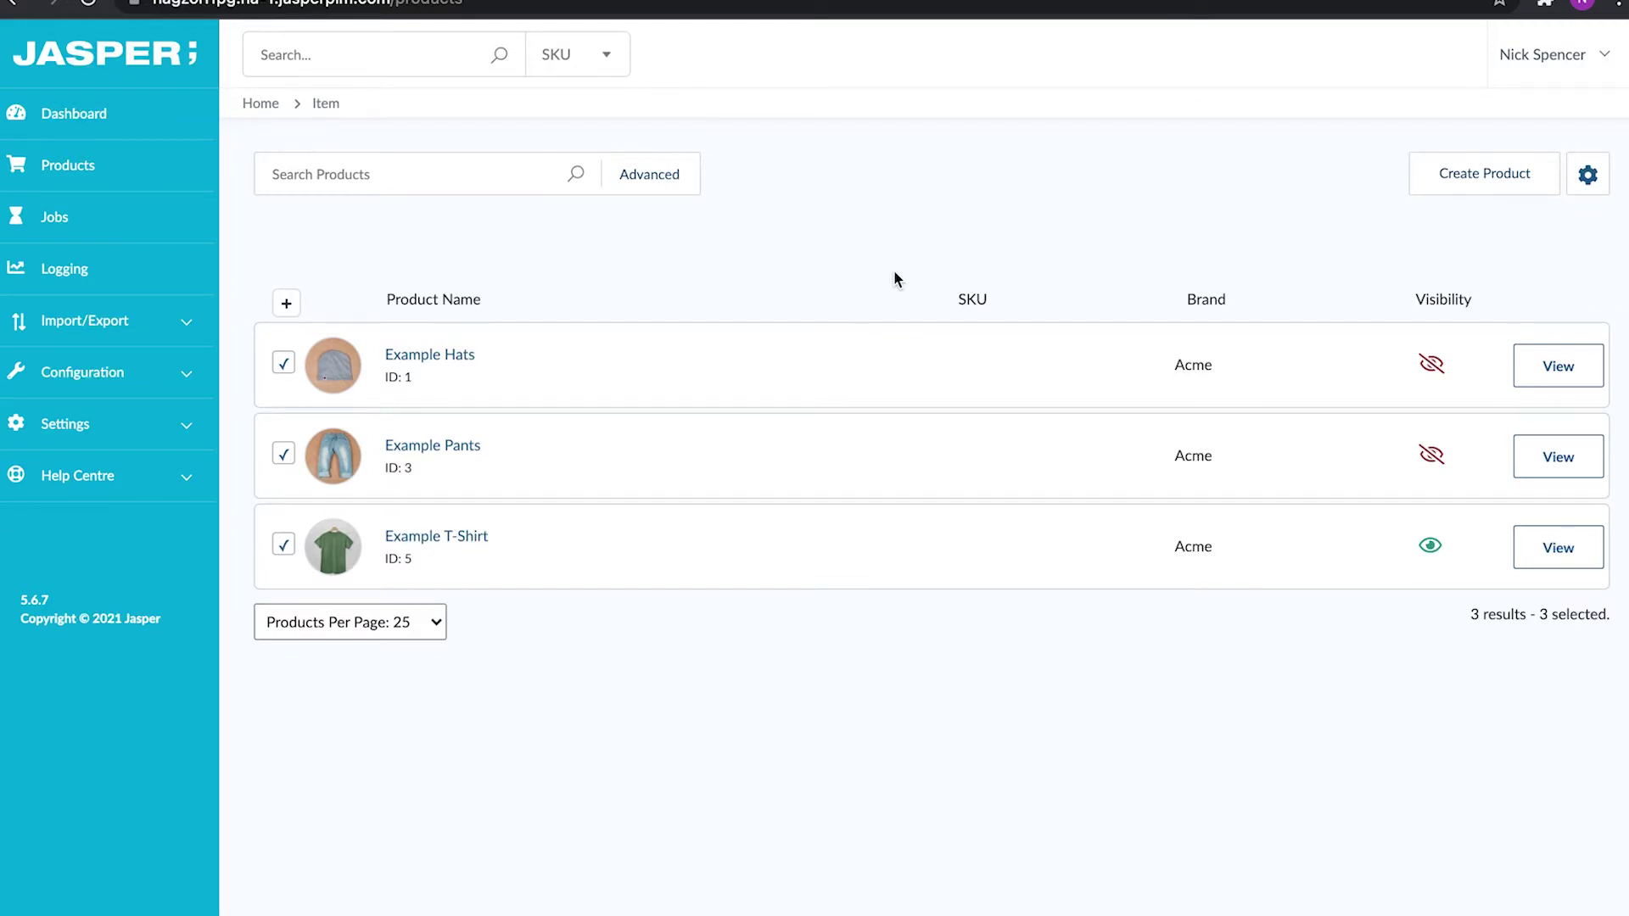
Create a new product named 'Bucket Hat'
click(1453, 176)
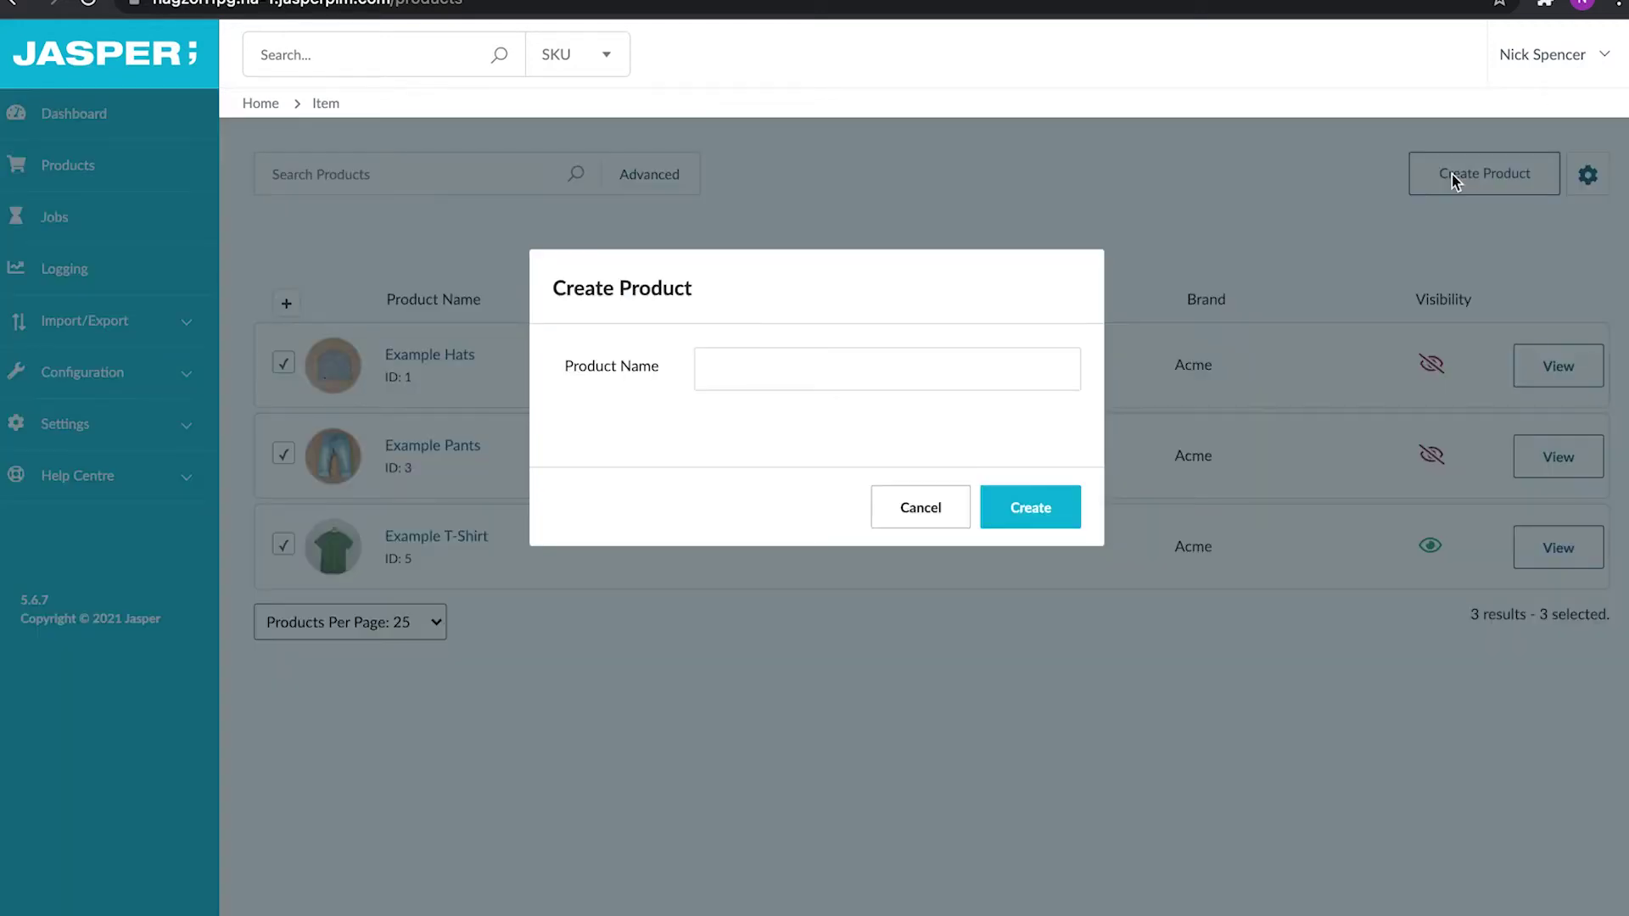
click(760, 366)
text(B)
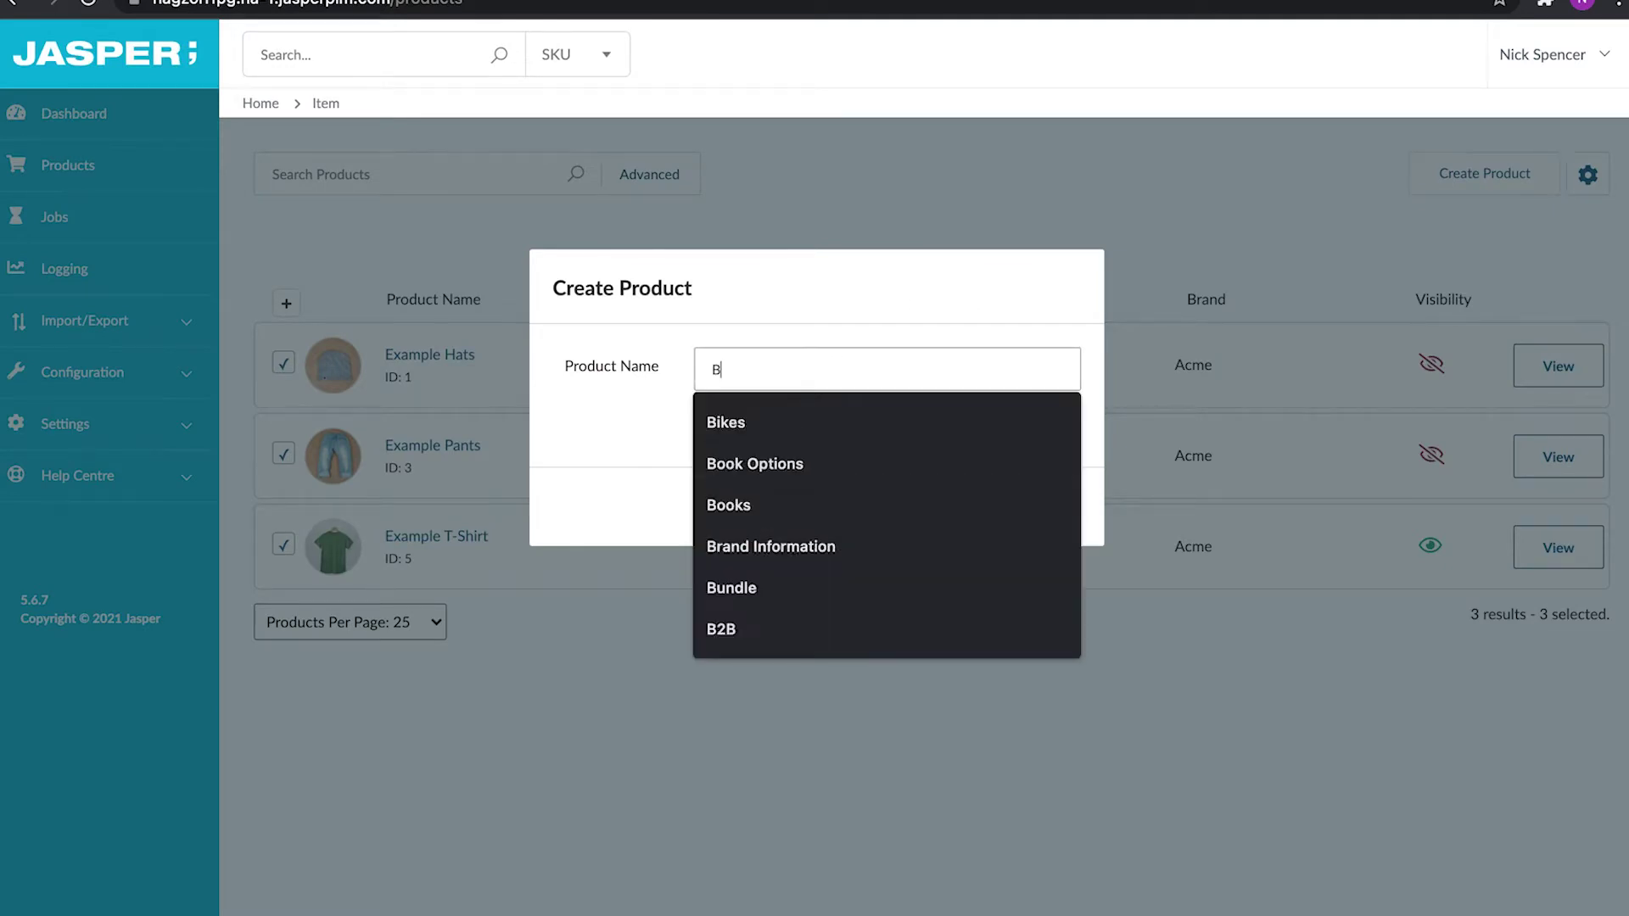
text(ucket Hat)
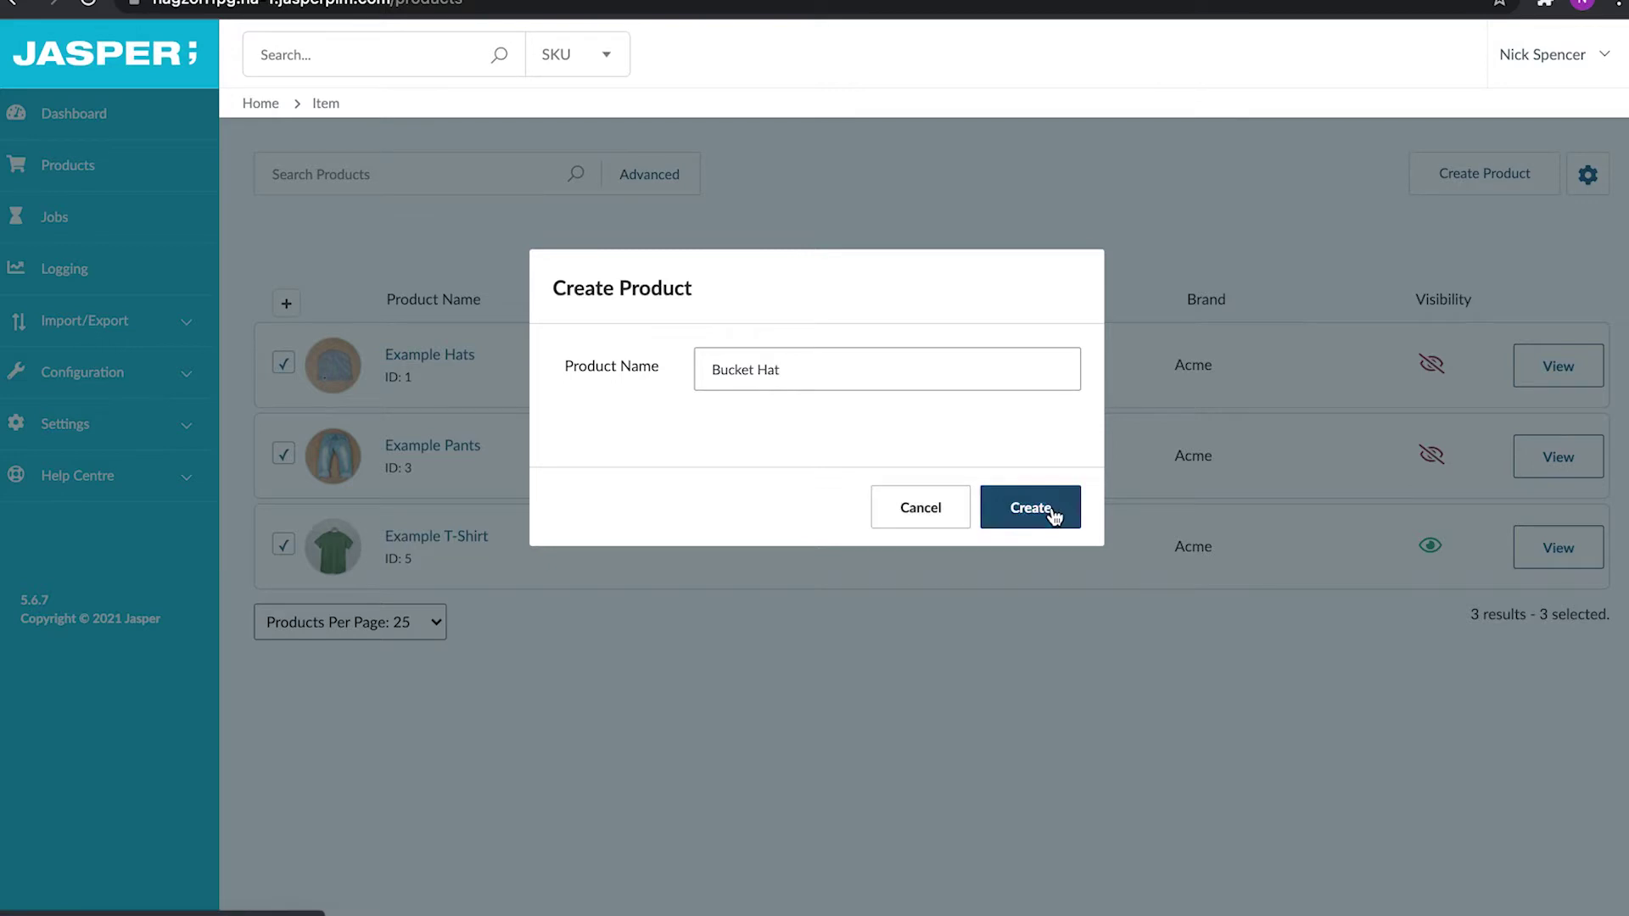
click(1052, 512)
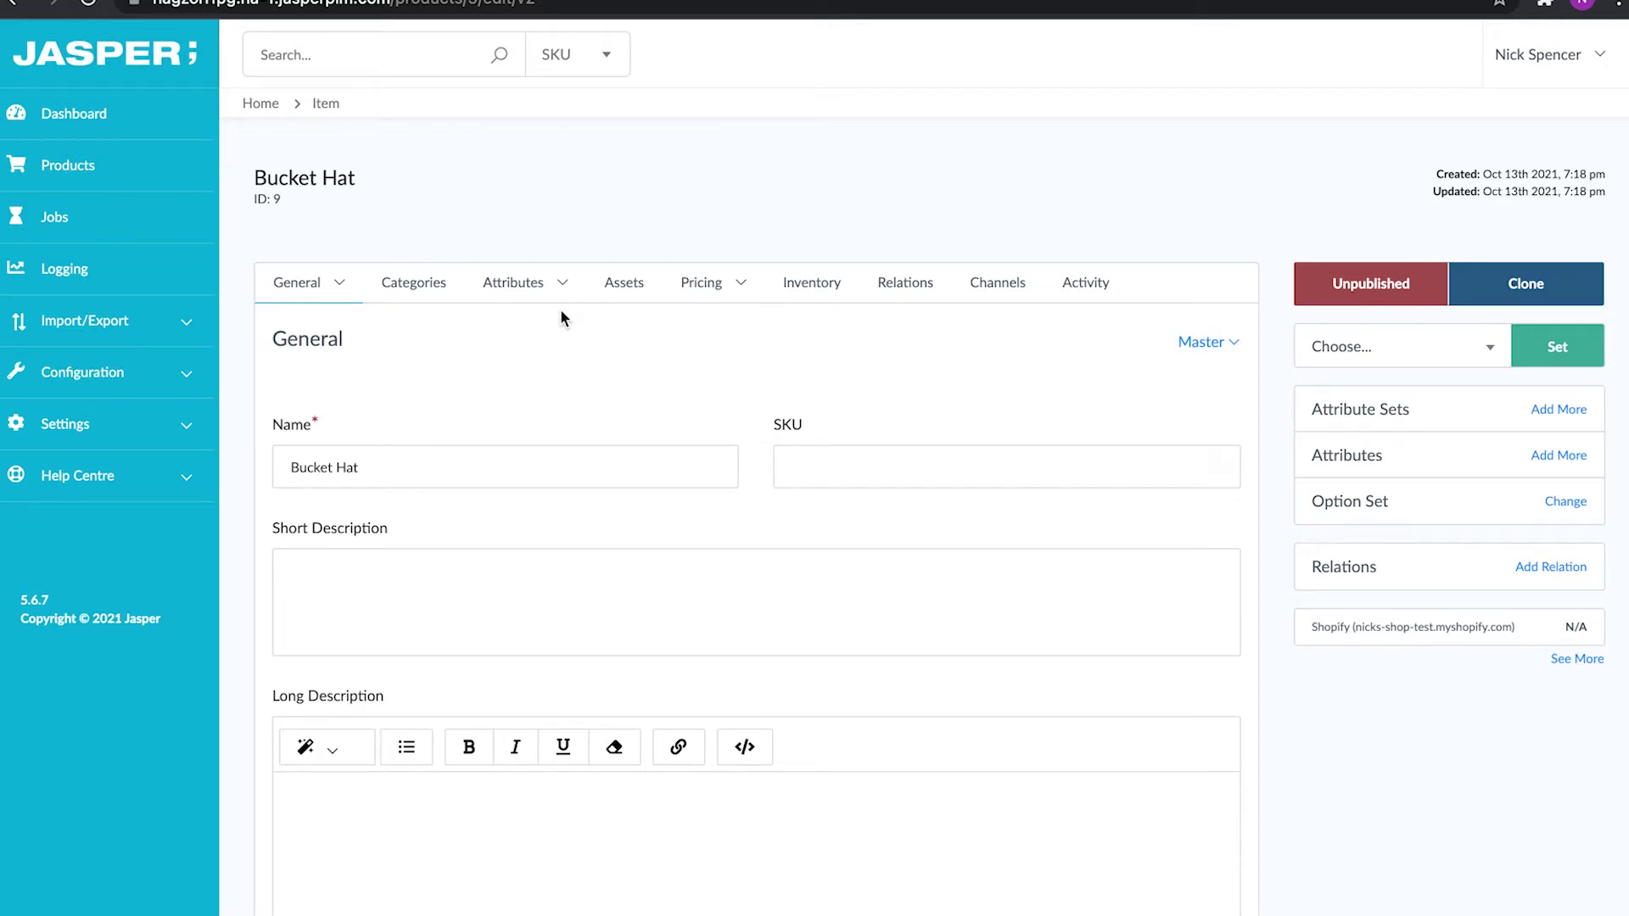
scroll(636, 397, down, 3)
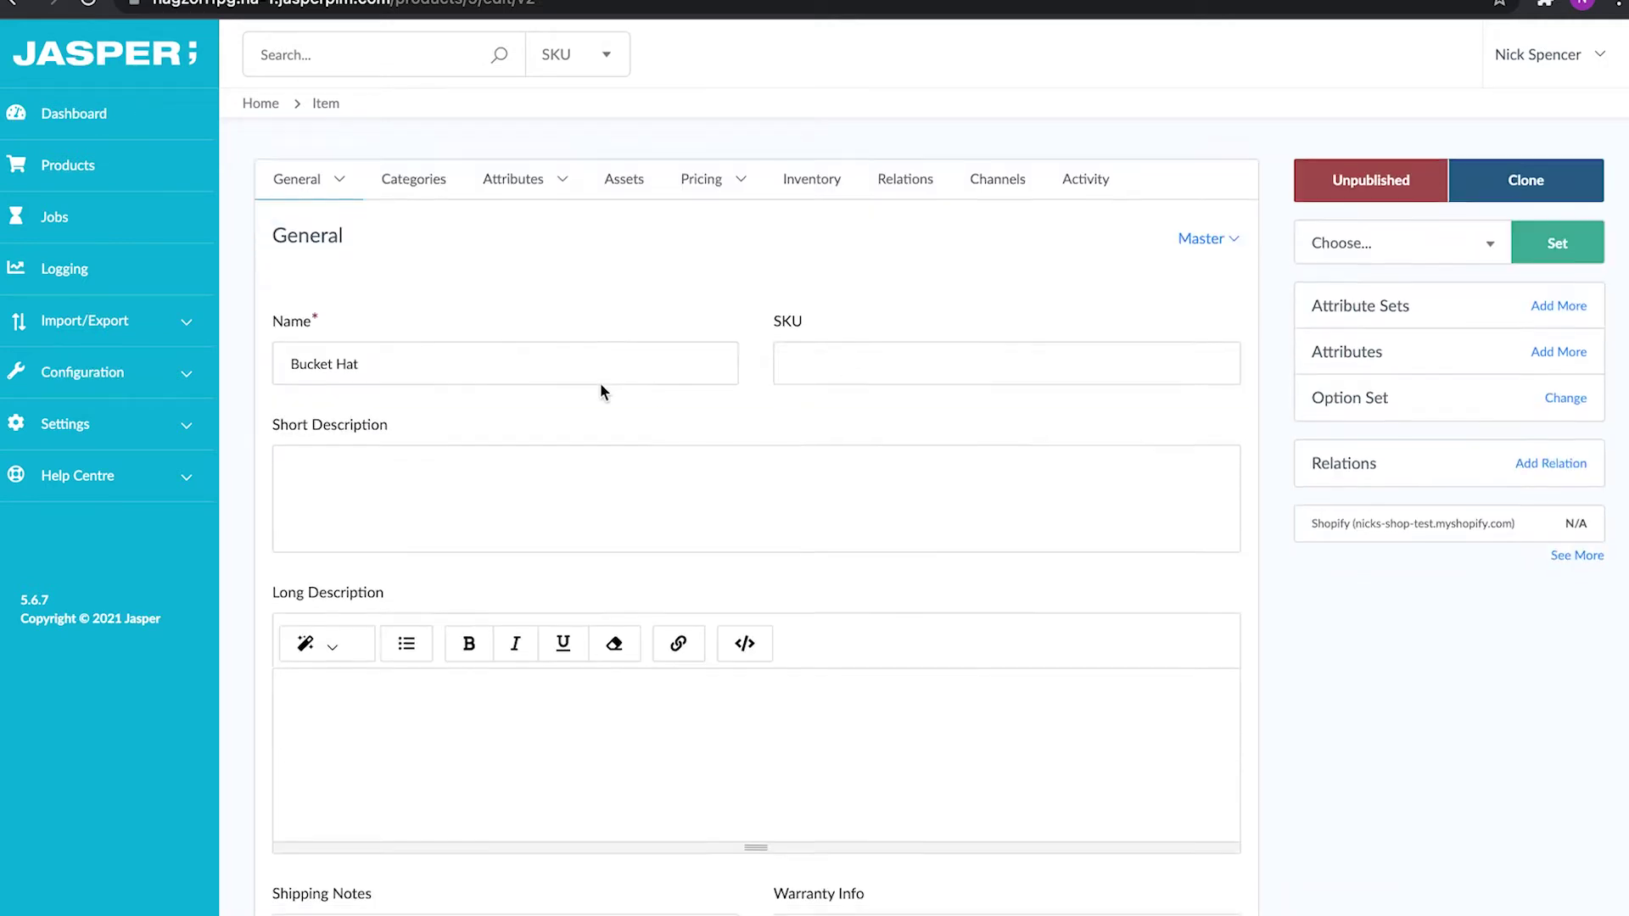
scroll(302, 186, down, 3)
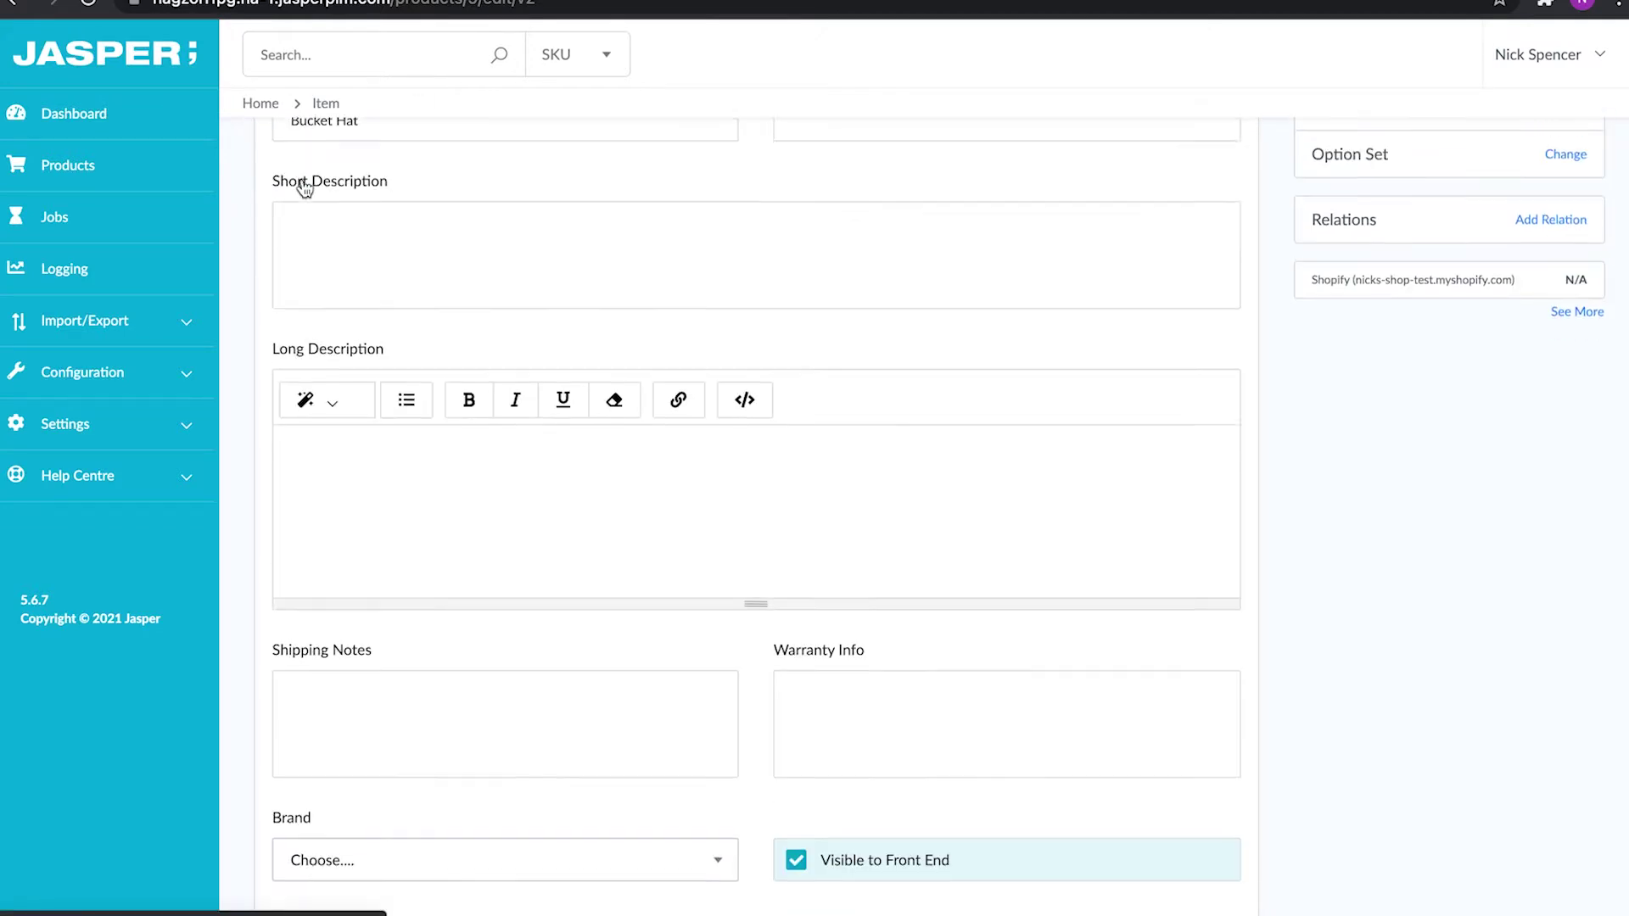
scroll(303, 187, up, 3)
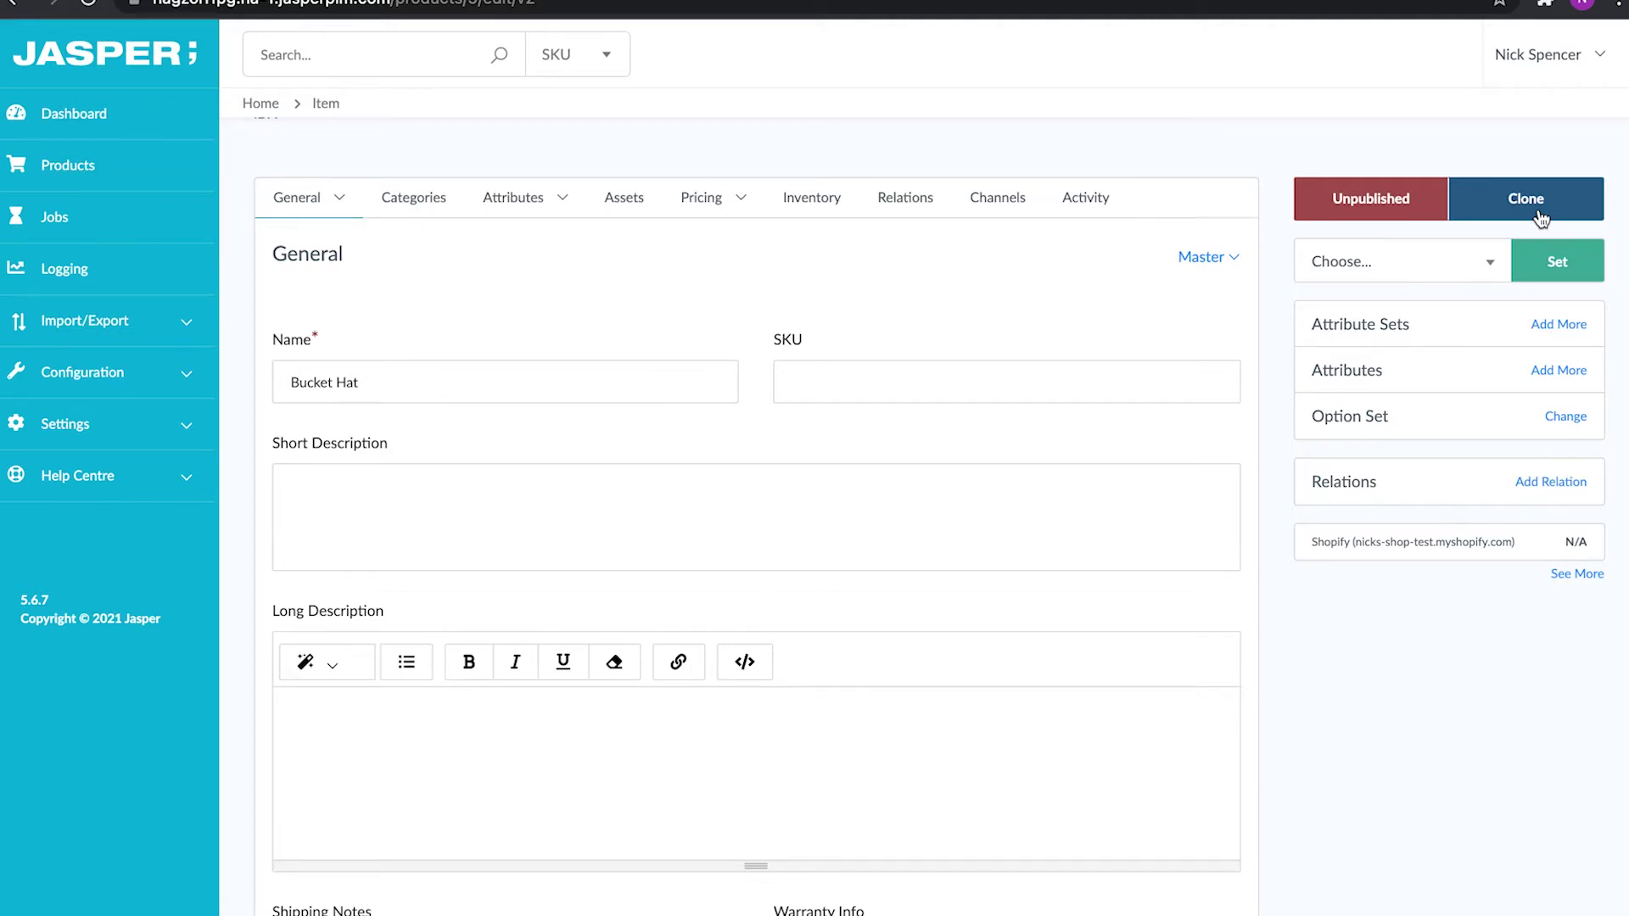
Enter SKU BH-001, short description 'This is a bucket hat for sale.' and the long description
click(805, 374)
text(BH)
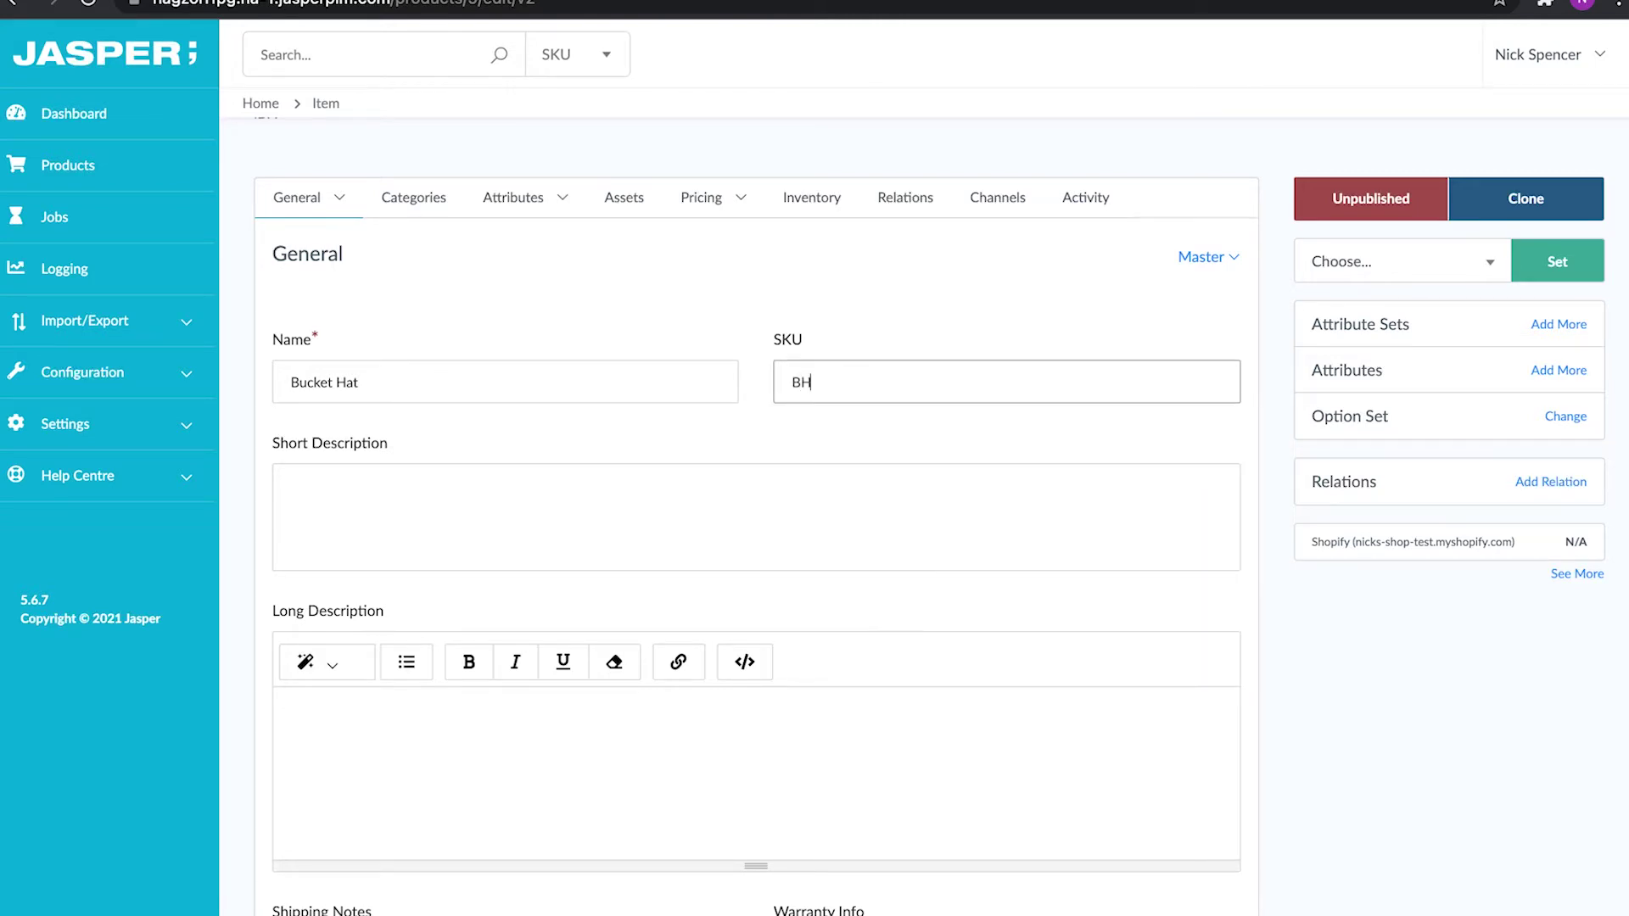
text(-001)
click(650, 476)
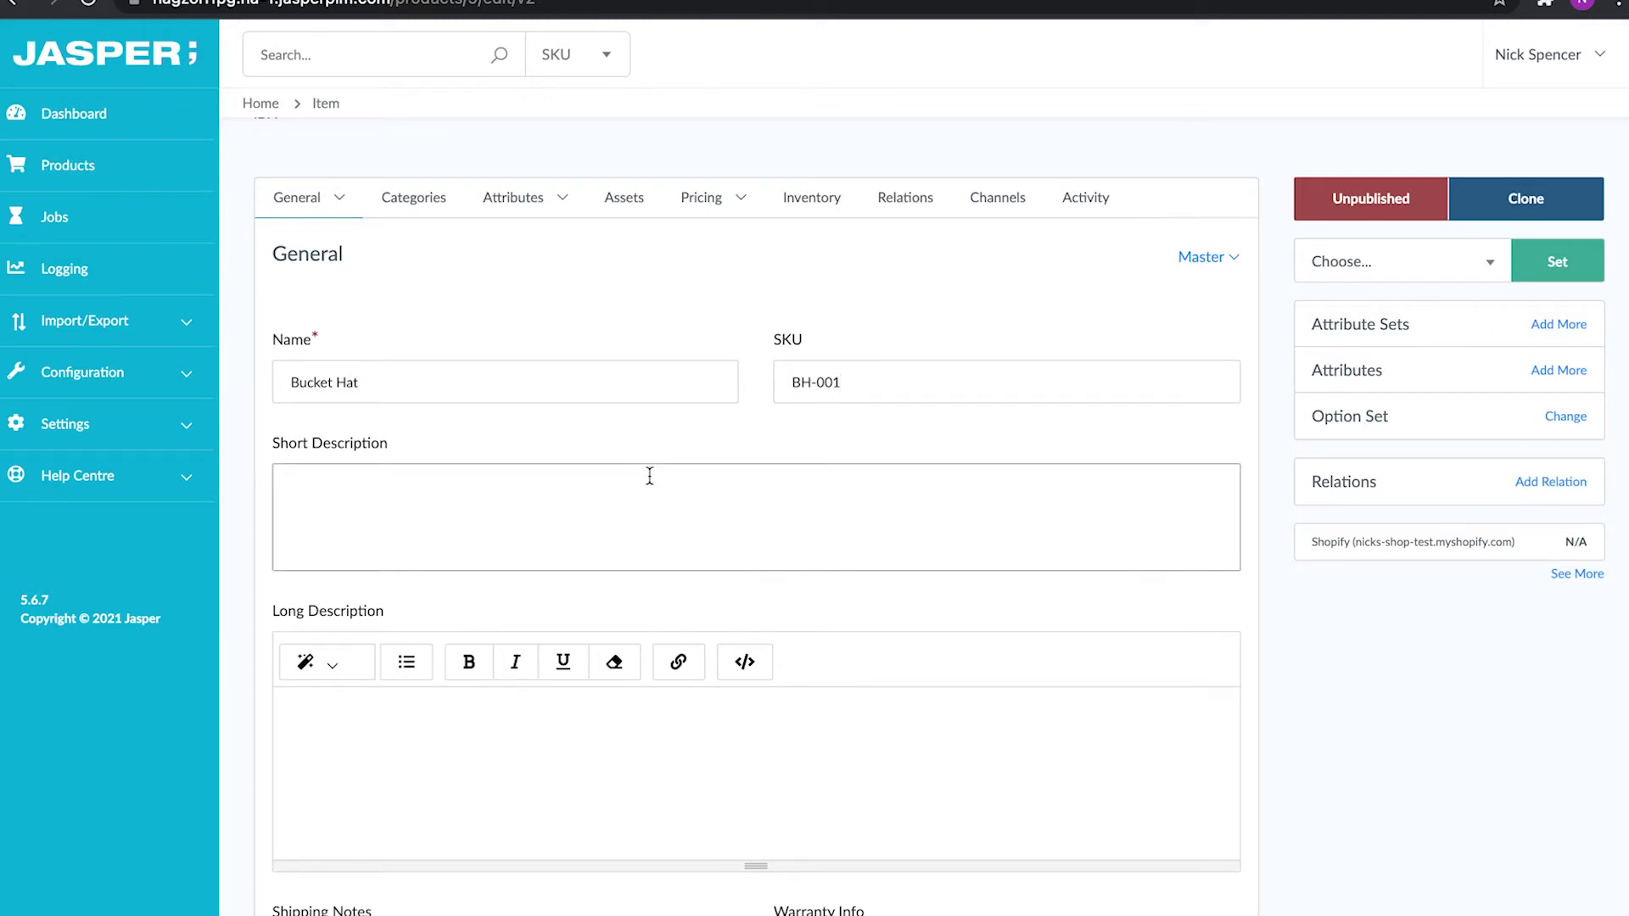
text(This is a bucket hat for sale.)
click(613, 767)
text(As )
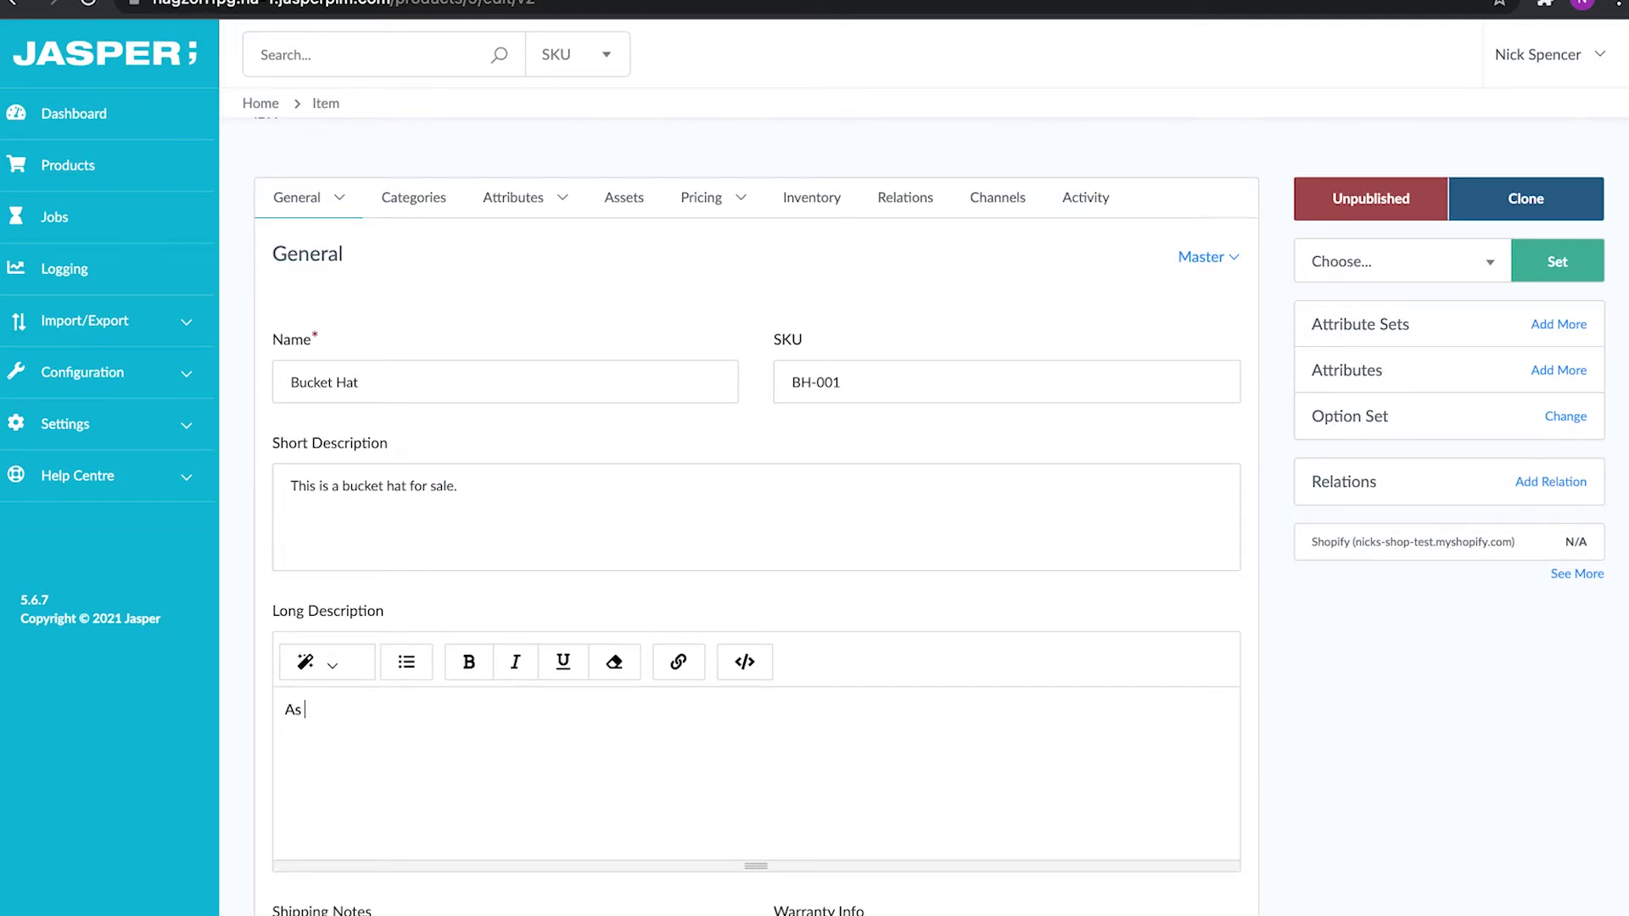
text(worn in the 90's. A premium buc)
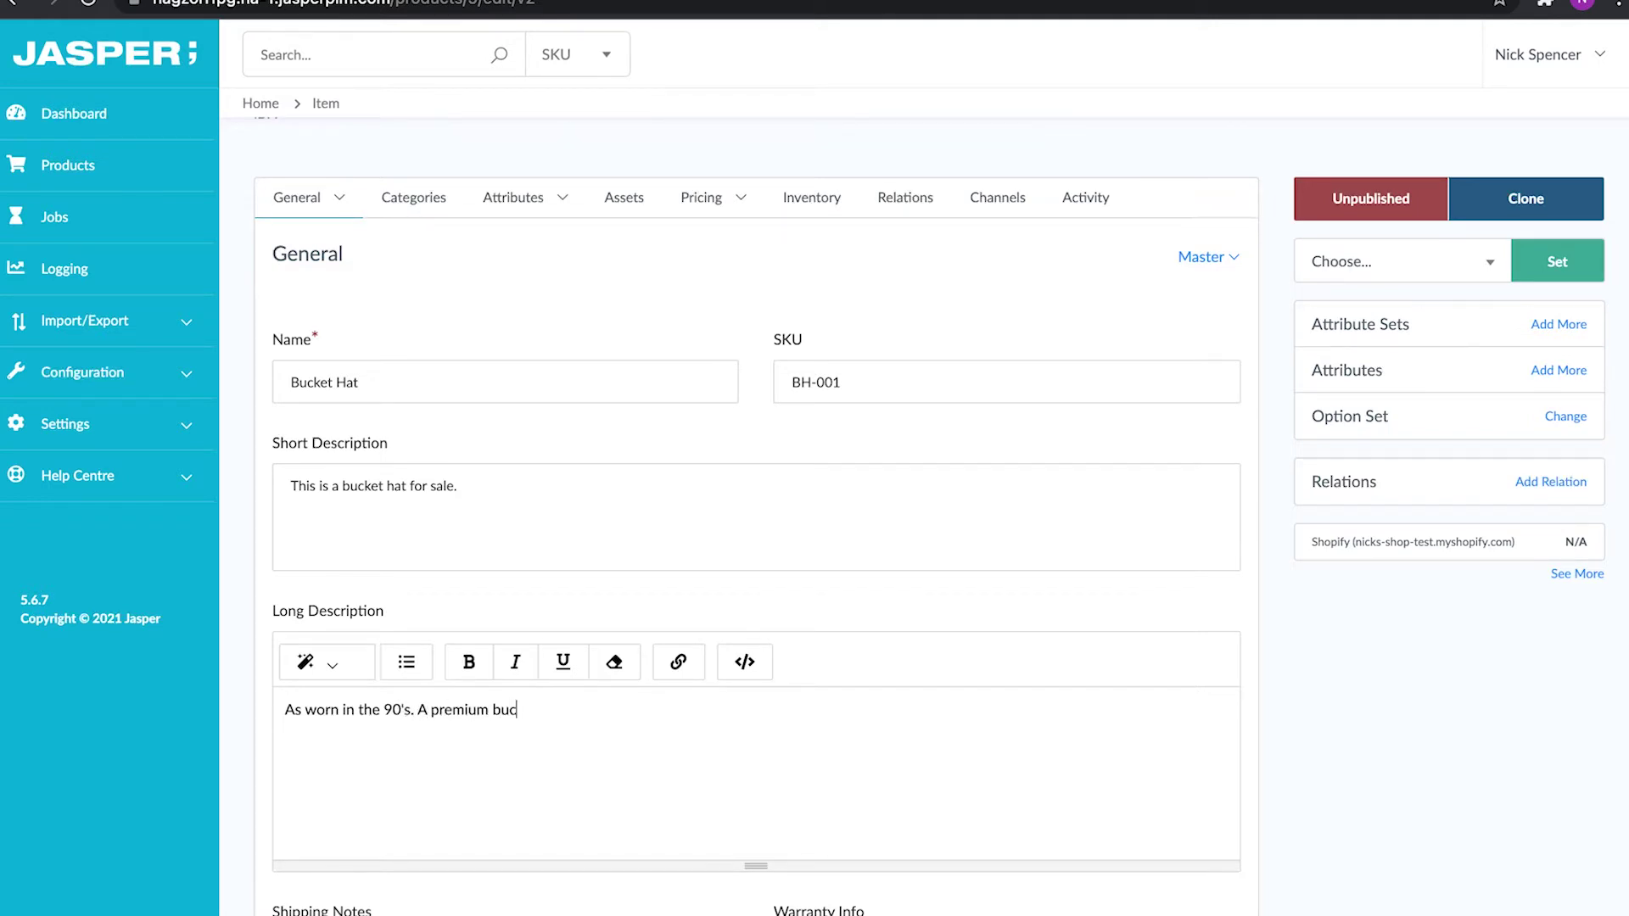
text(ket hat for your enjoyment :))
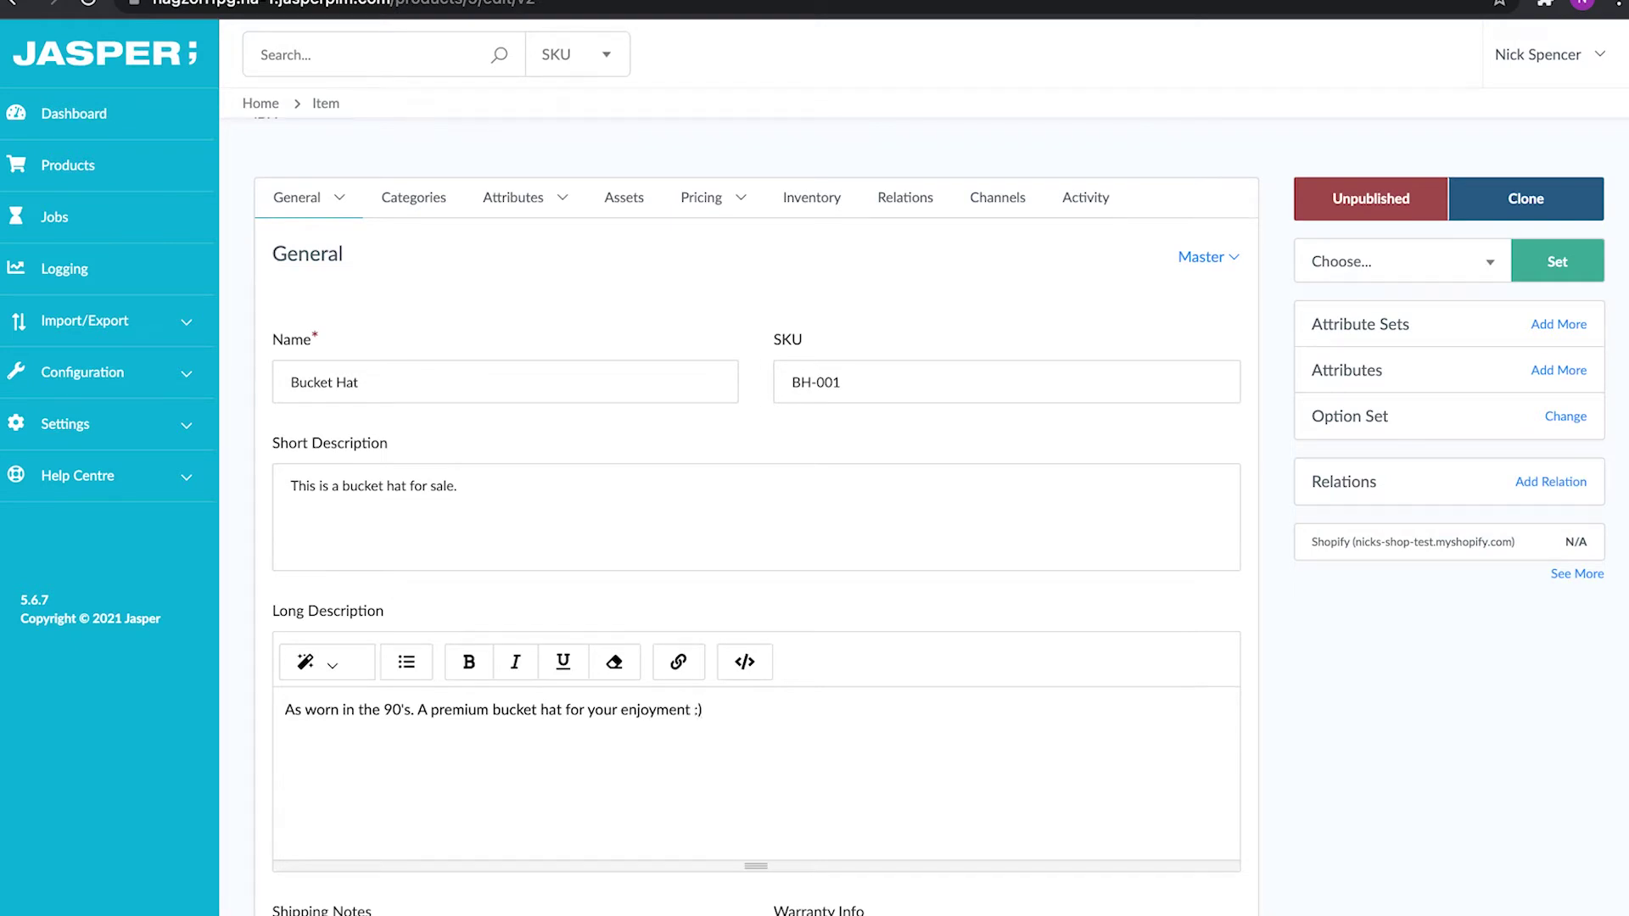
scroll(630, 720, down, 5)
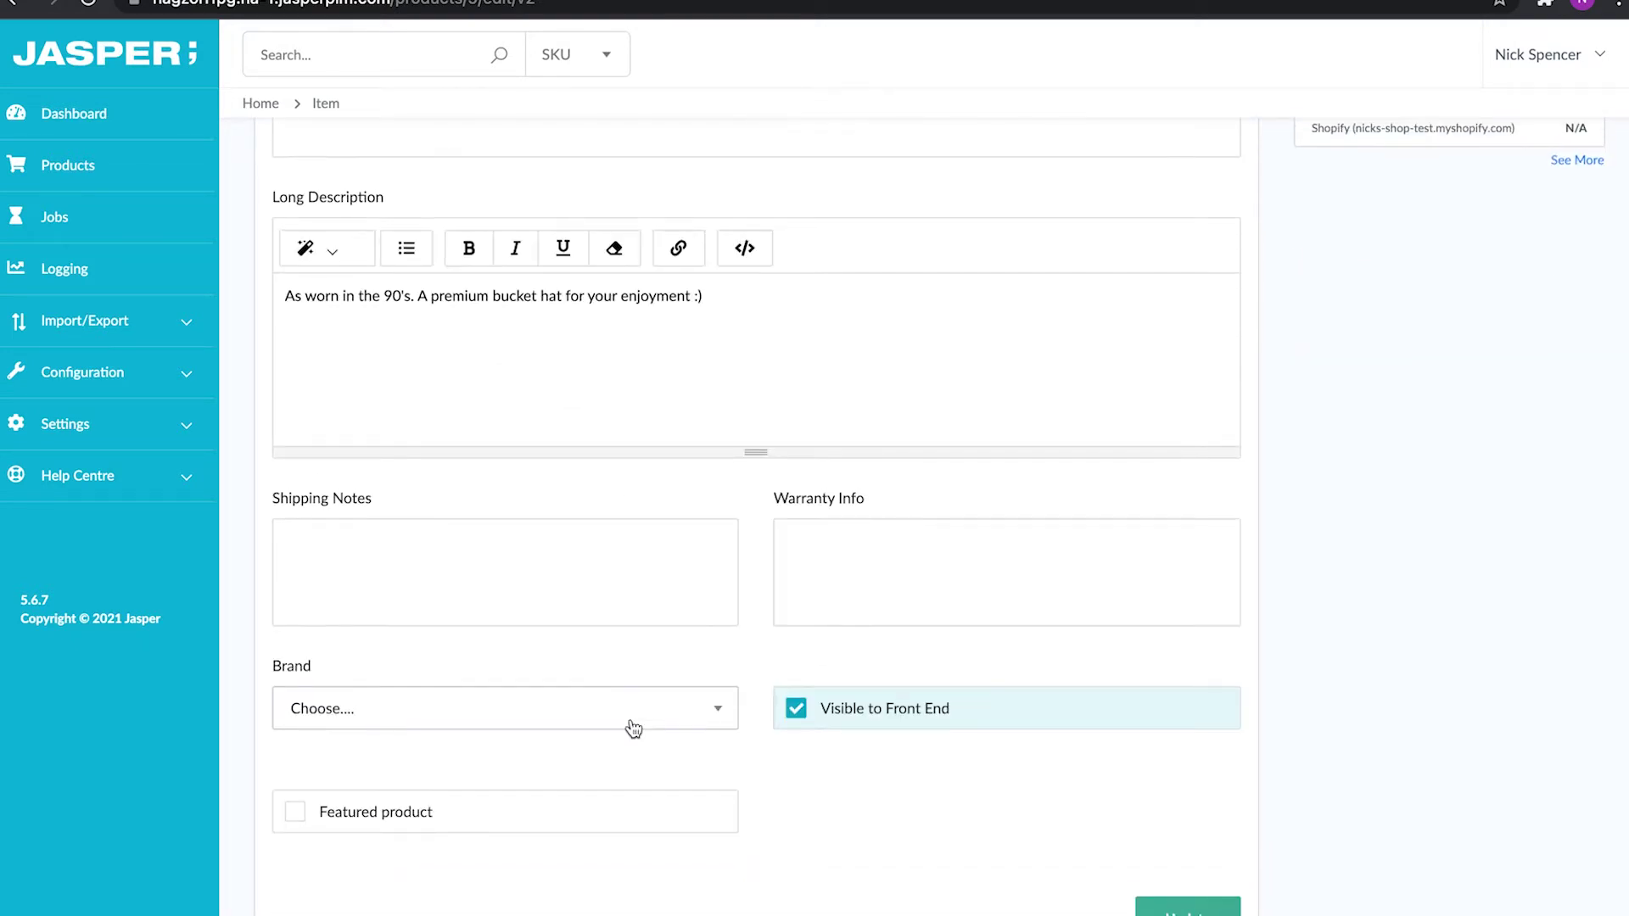
Enter shipping notes 'This is shipping internationally' and warranty info '5 year warranty'
click(605, 527)
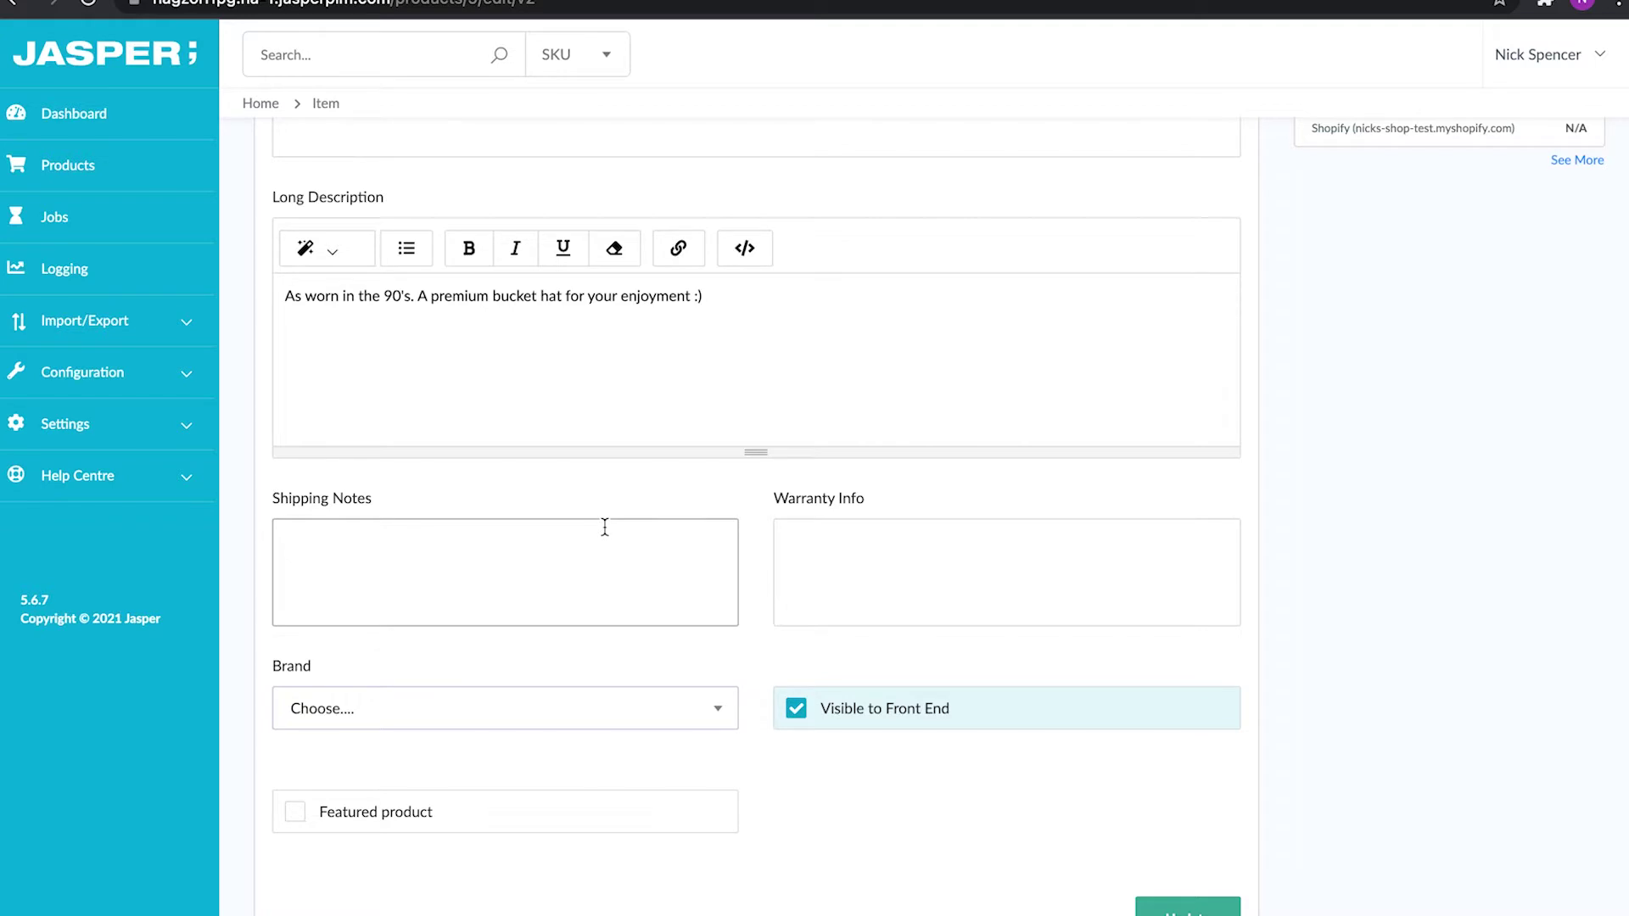
text(This is shipping internationally)
click(1046, 551)
text(5 year warranty)
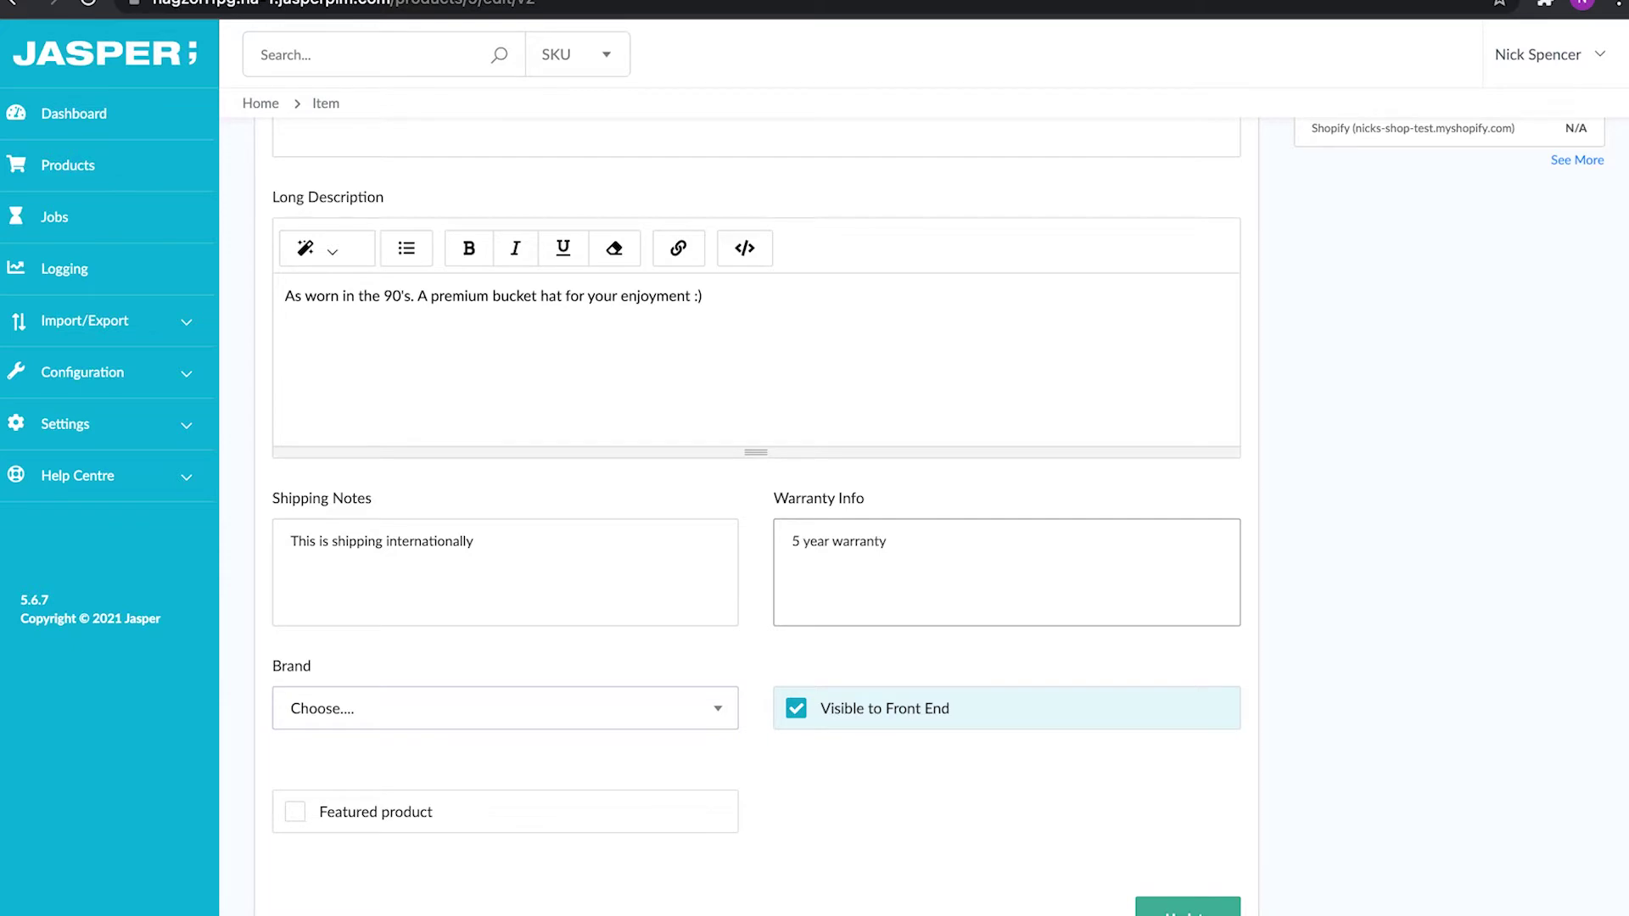
Set the brand to Acme and save the product
scroll(756, 573, down, 3)
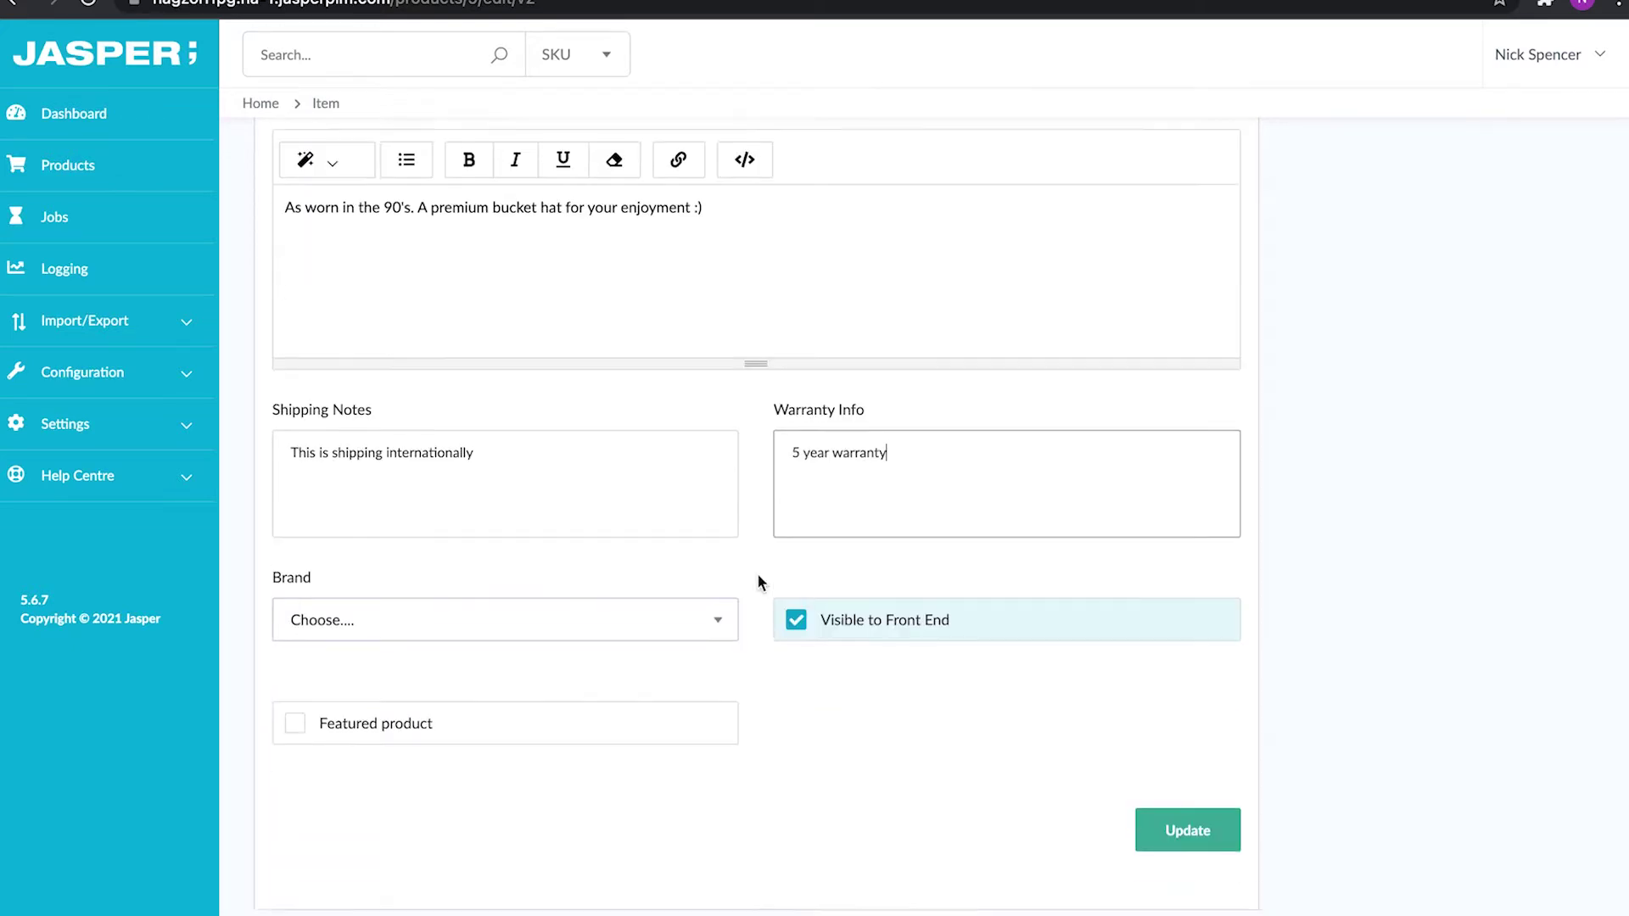
click(684, 563)
click(601, 693)
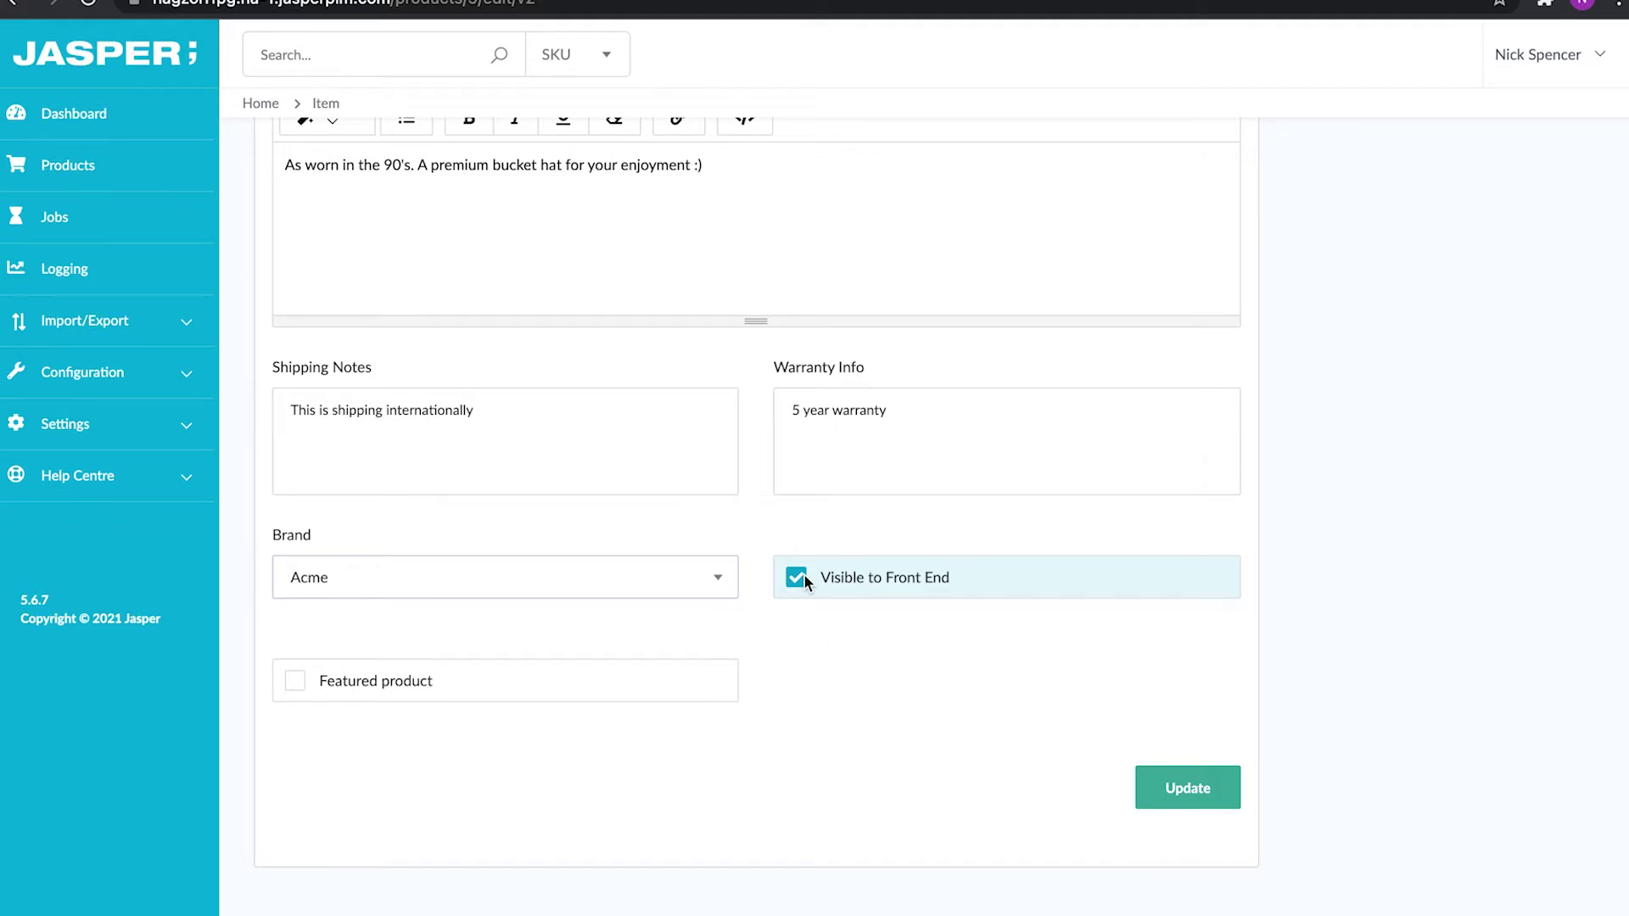
click(1211, 801)
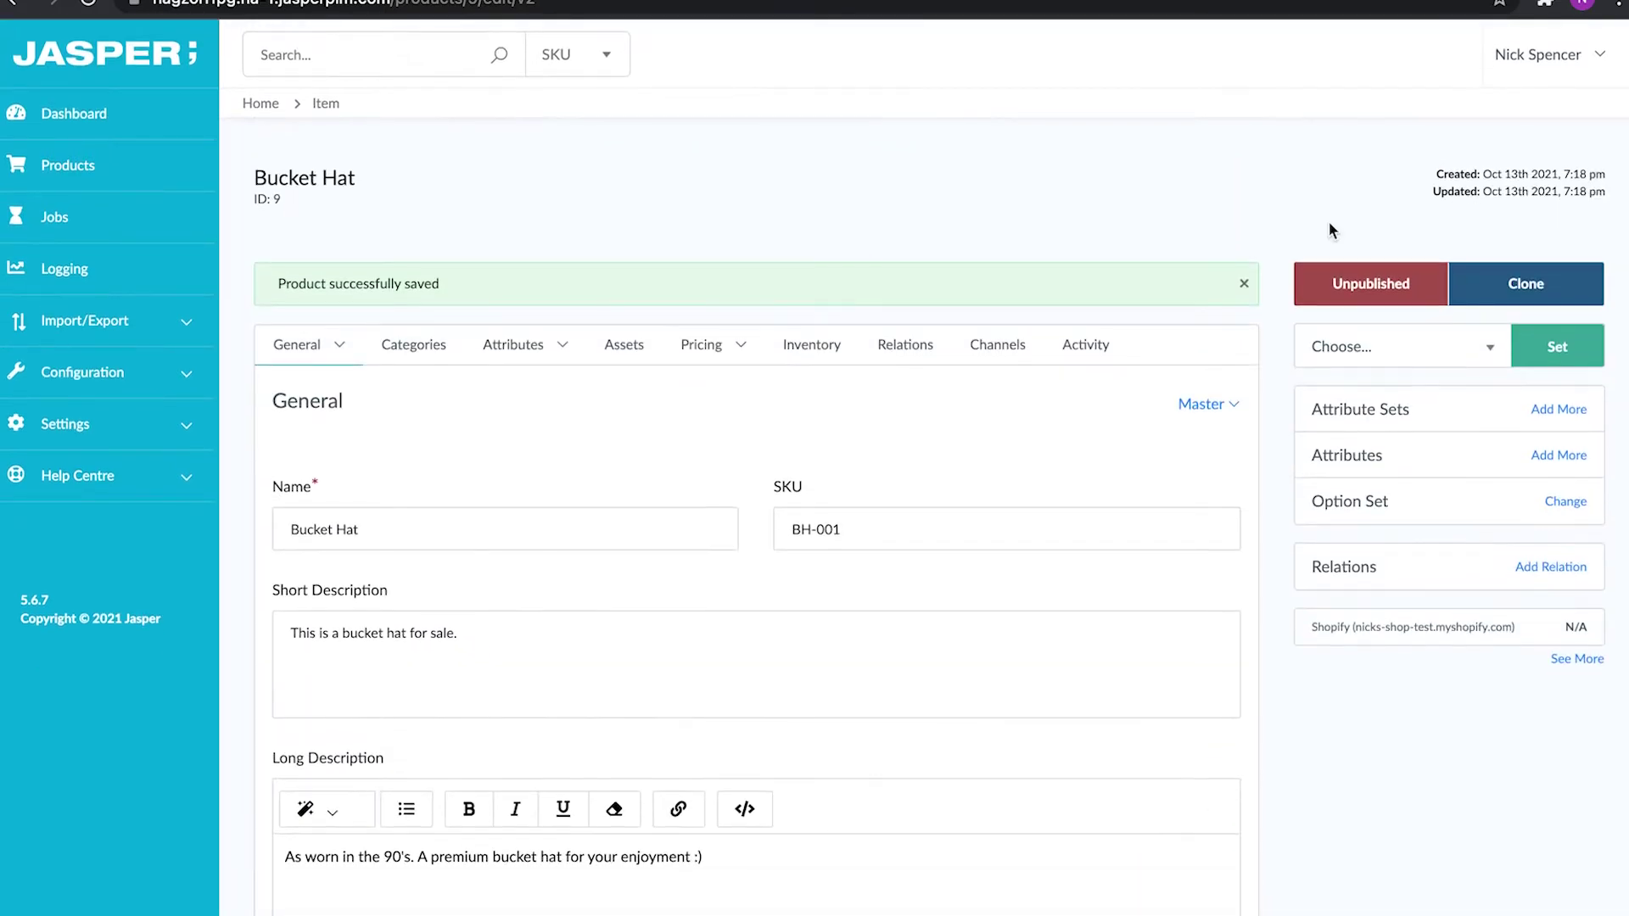
click(1243, 284)
In SEO, enter page title 'New Bucket Hat', keywords 'Bucket Hat, New Hat' and a meta description
click(352, 289)
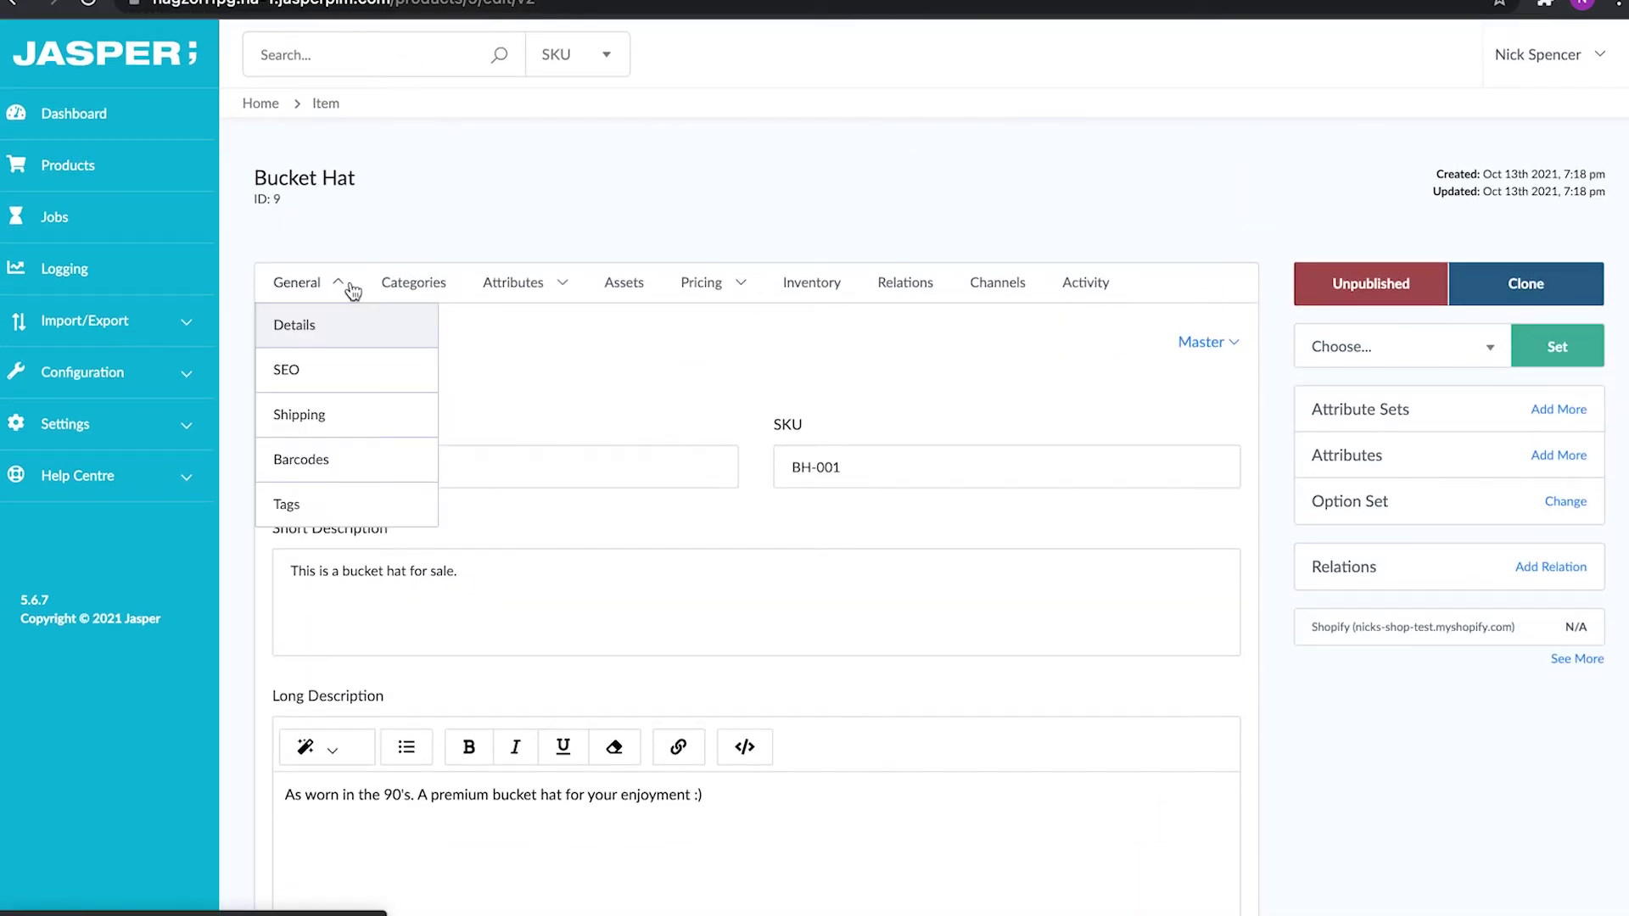
click(333, 368)
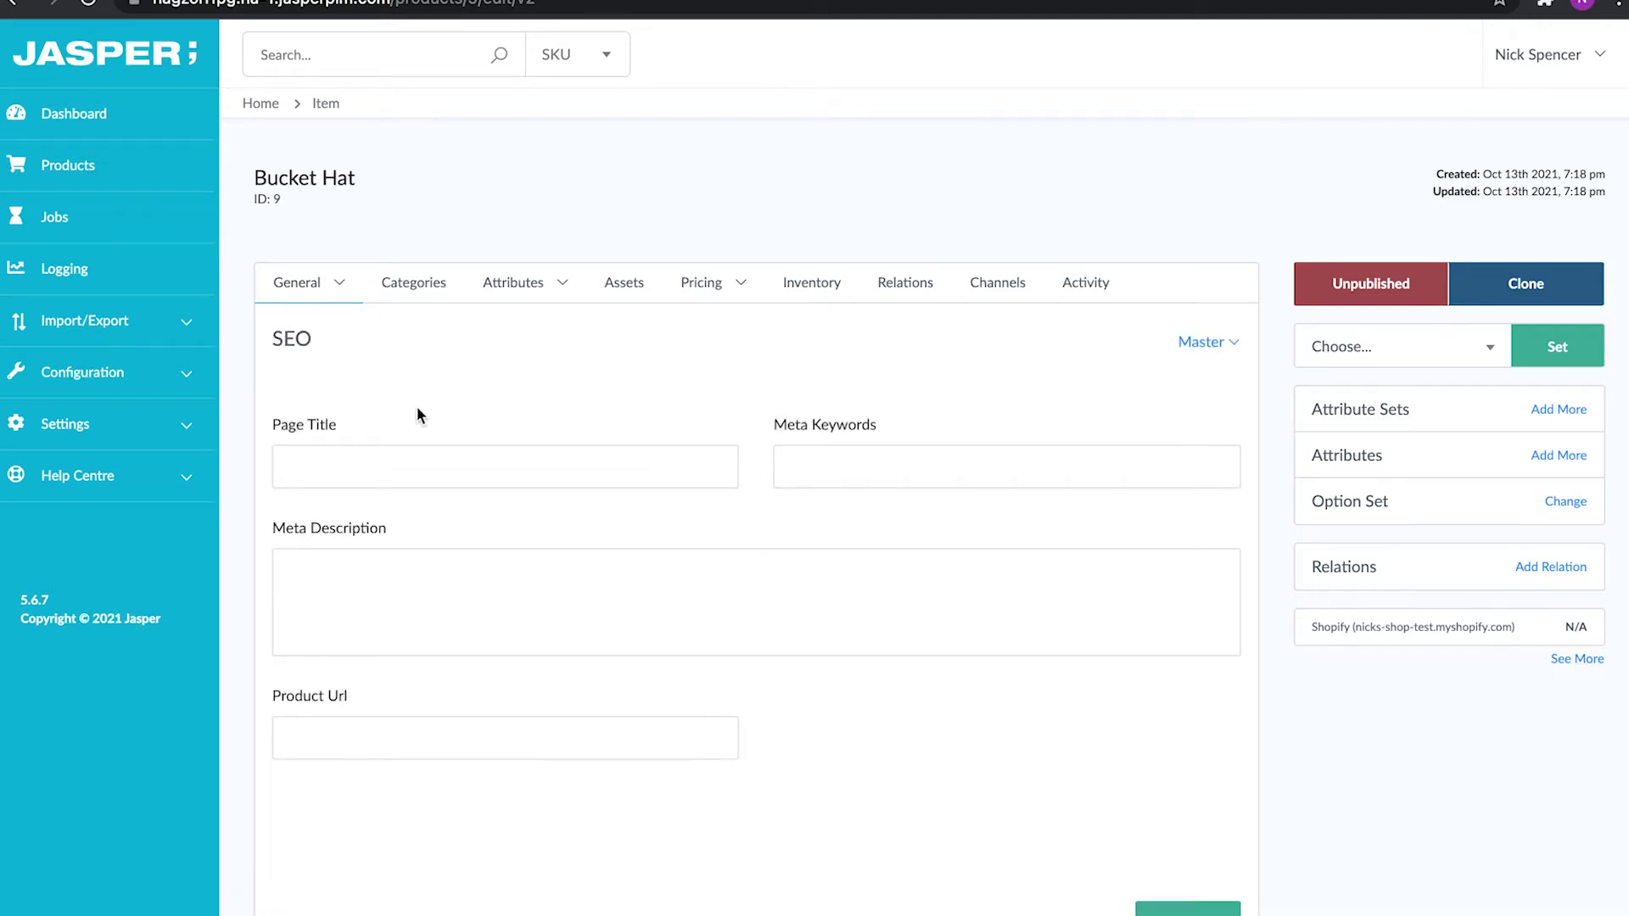
click(384, 473)
text(New Bucket Hat)
key(Tab)
text(B)
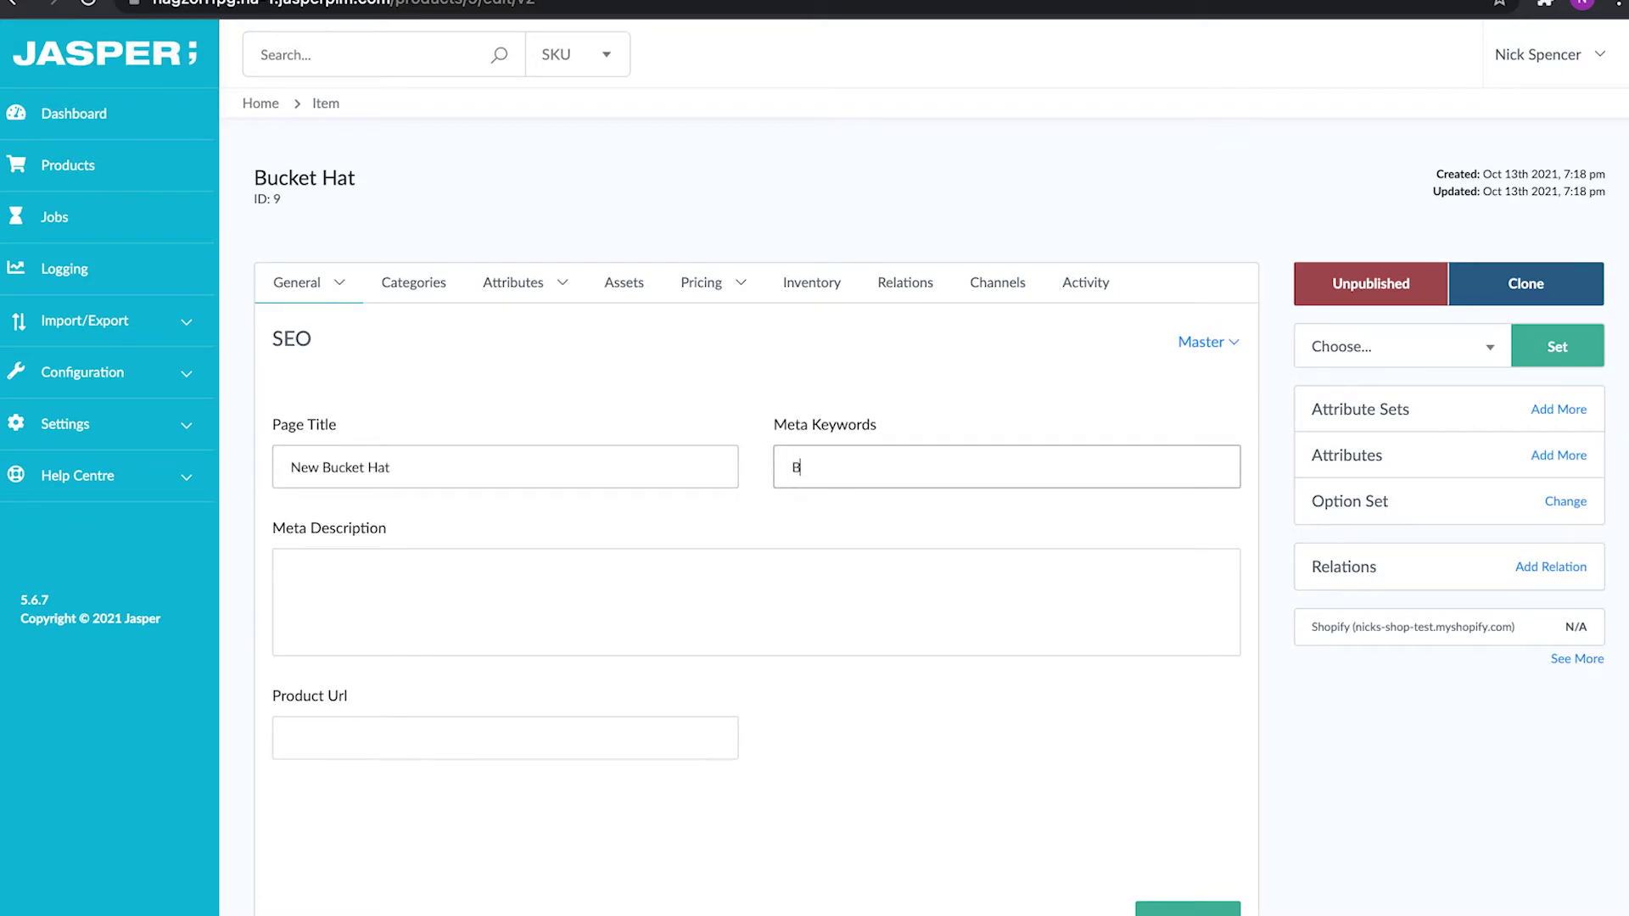
text(ucket Hat, New Hat)
click(310, 573)
text(This is a bucket hat)
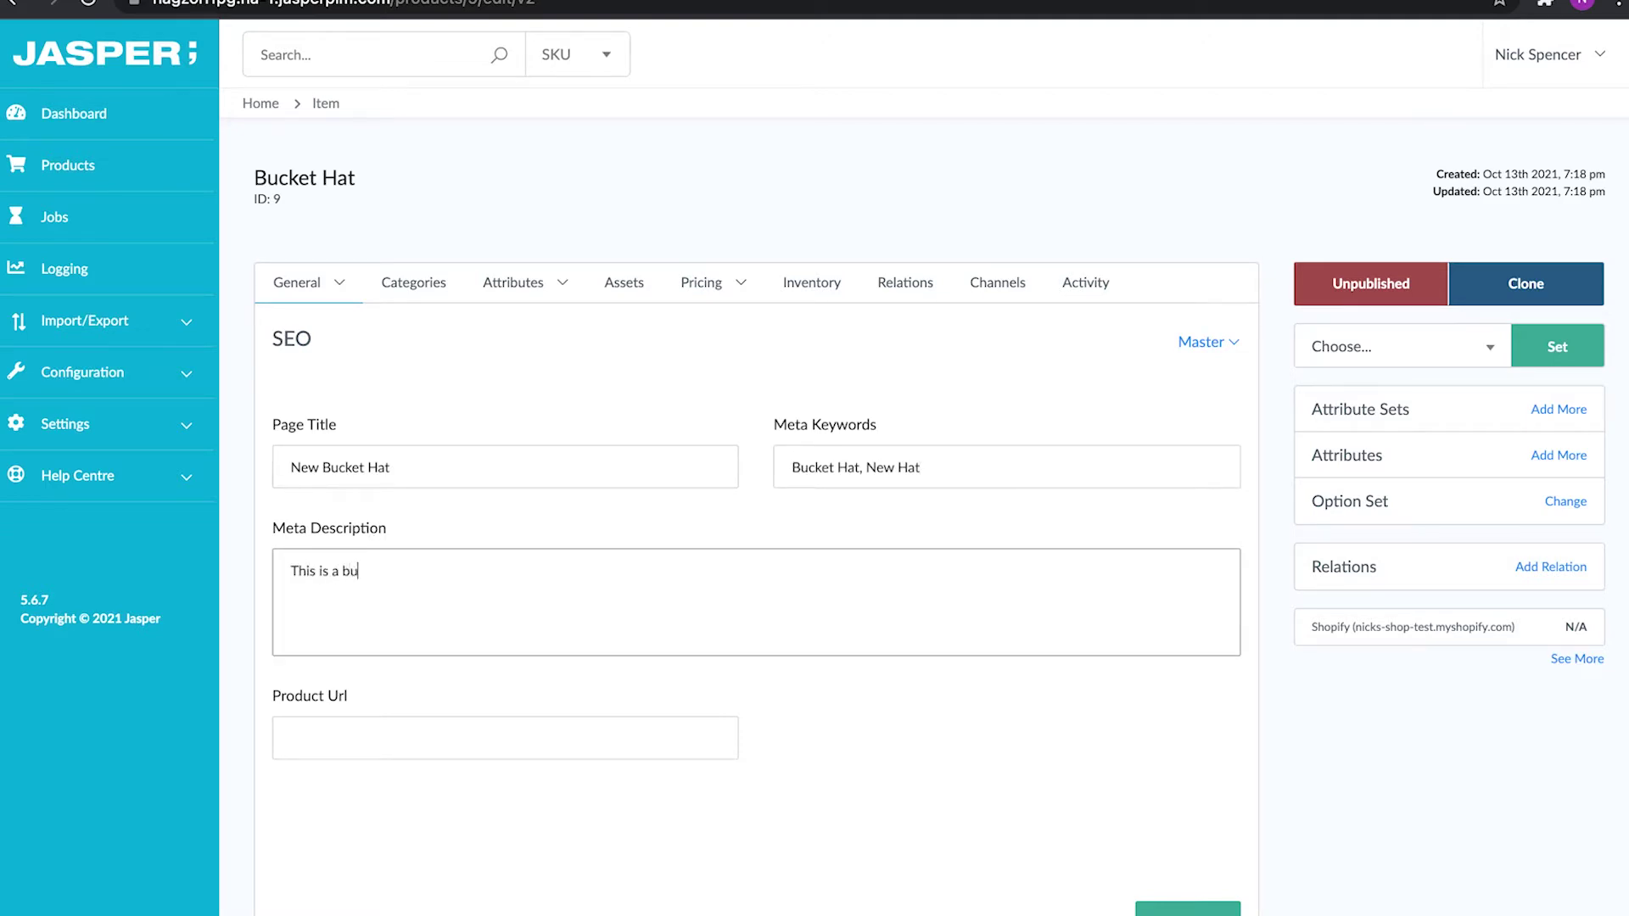
Set the product URL to /bucket-hat and save the SEO details
click(386, 753)
click(468, 694)
click(393, 755)
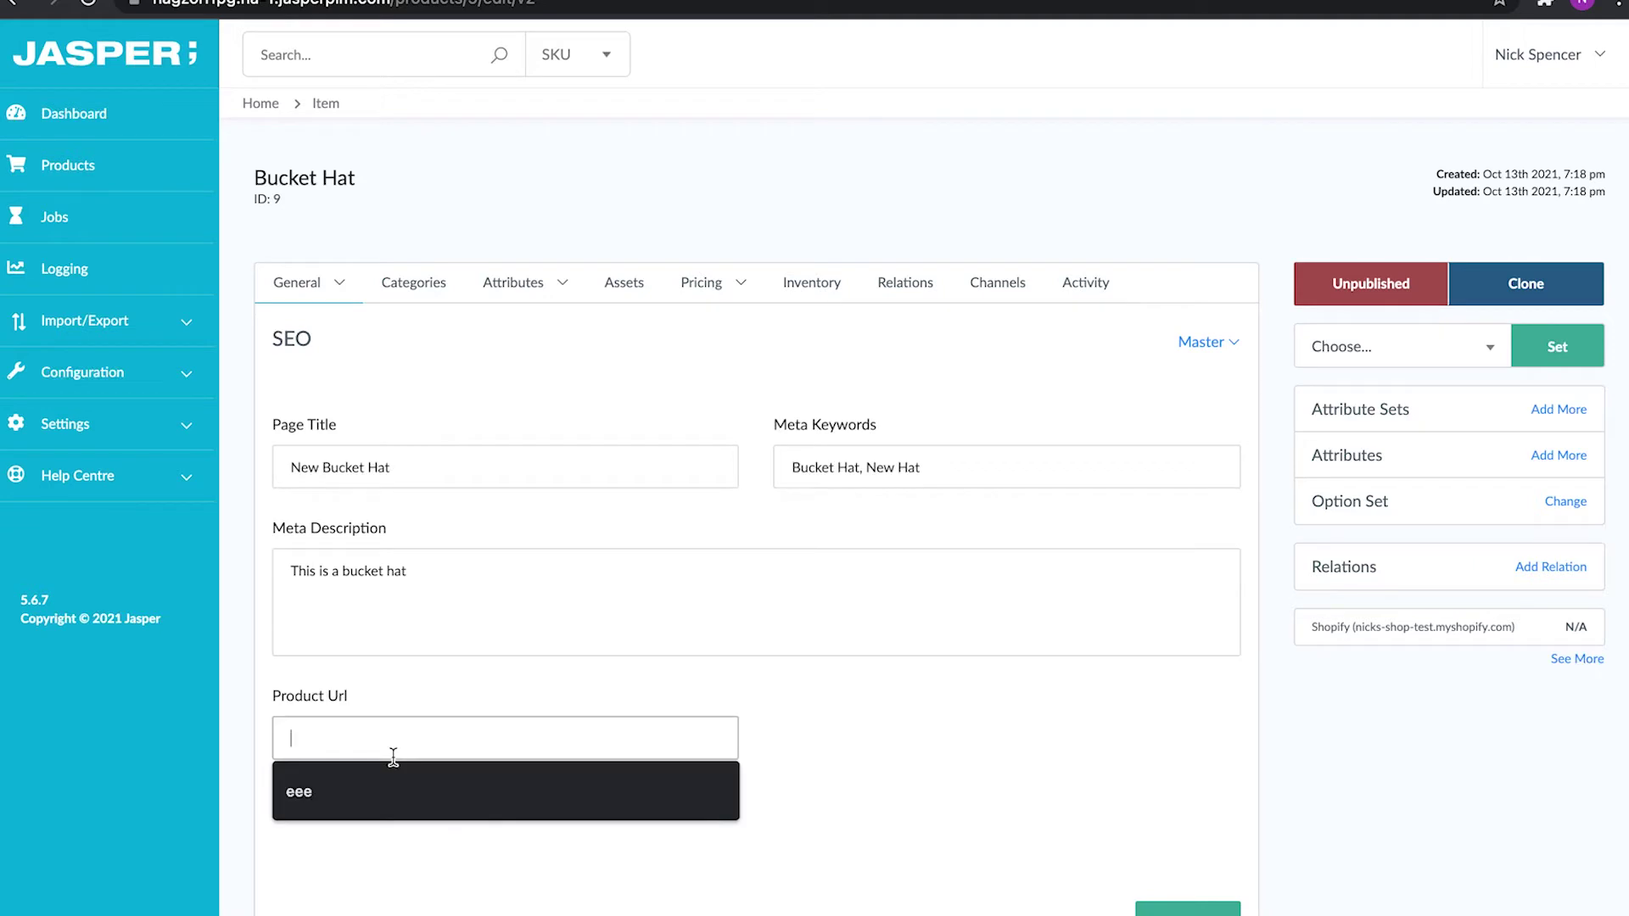
text(/bucket-hat)
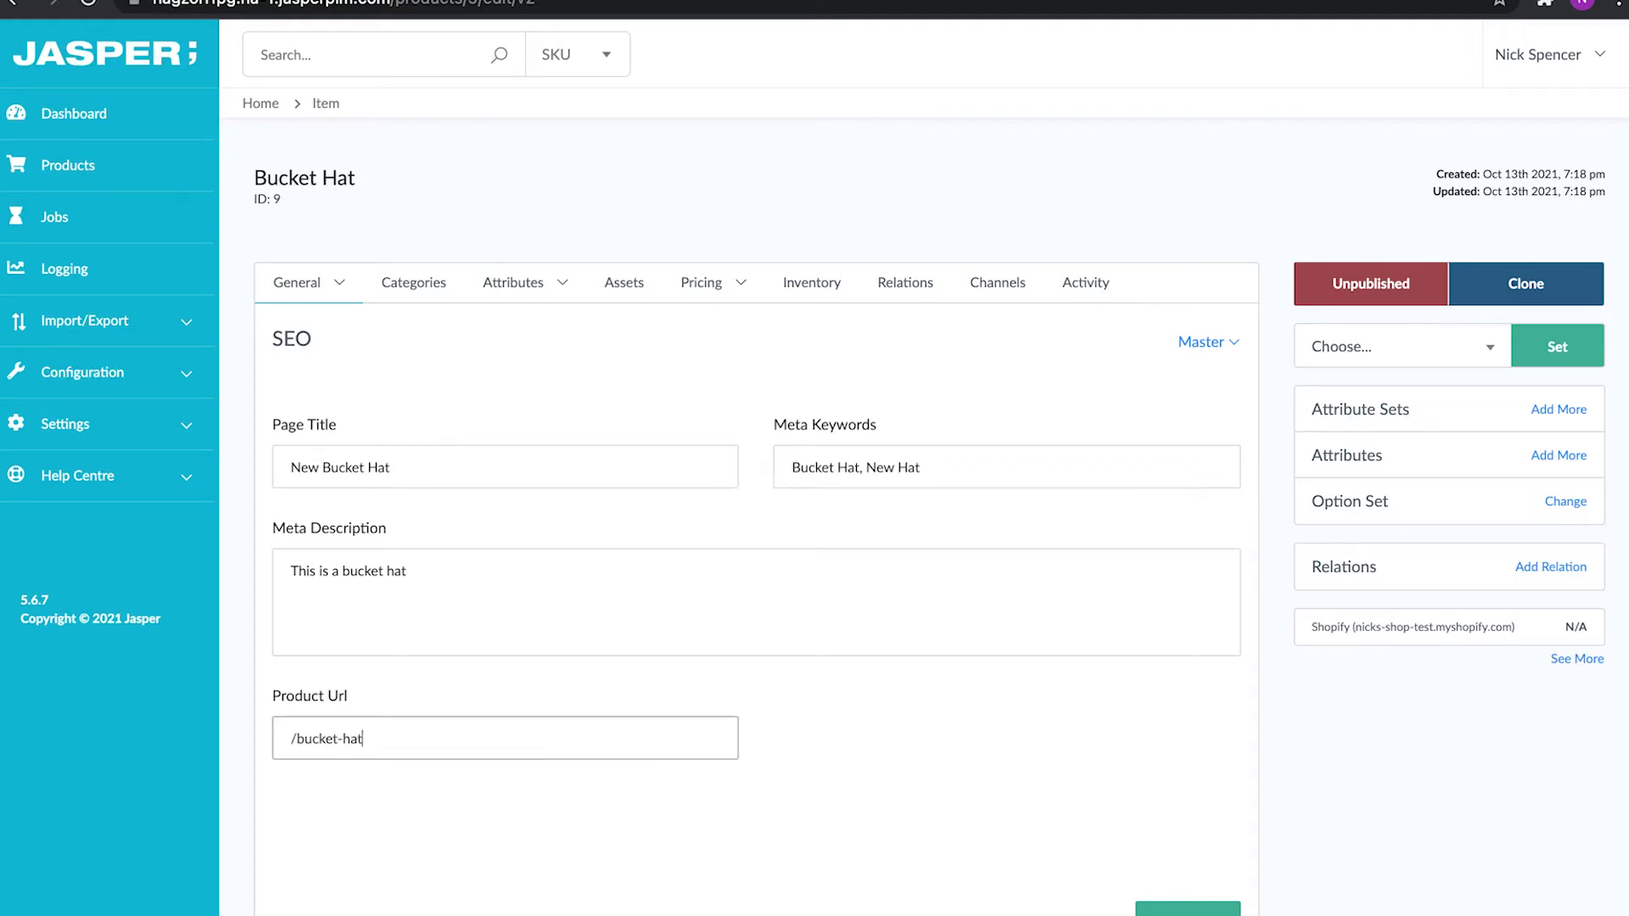
click(1155, 910)
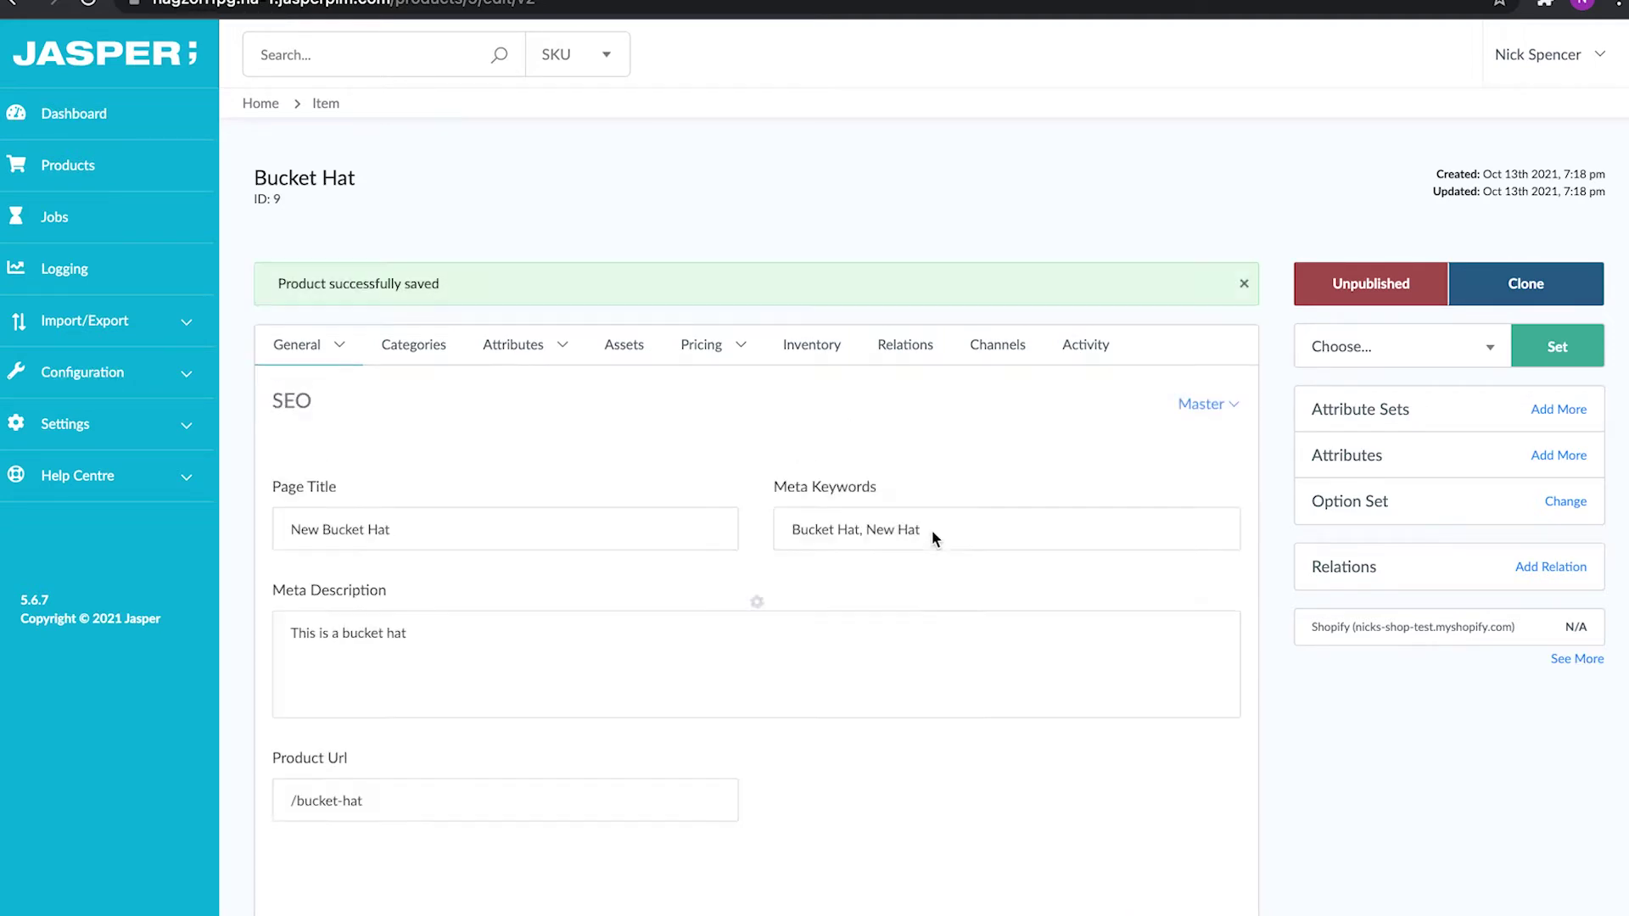
click(1242, 283)
In the Shipping section, enter 5 for weight, height, width and length
click(313, 288)
click(310, 412)
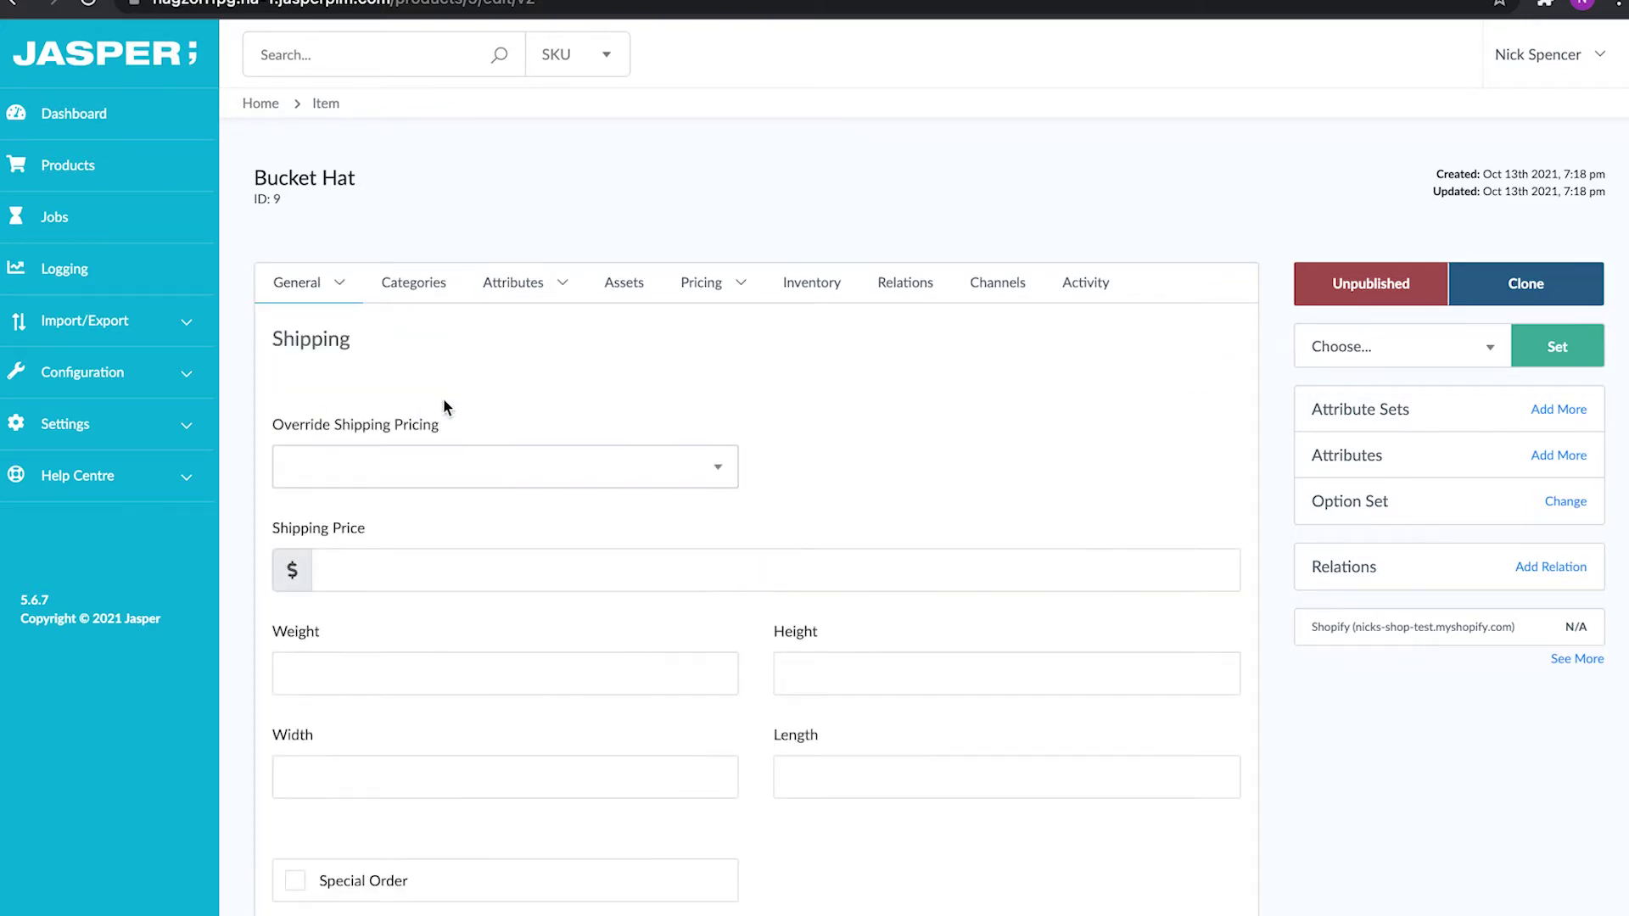
scroll(443, 399, down, 3)
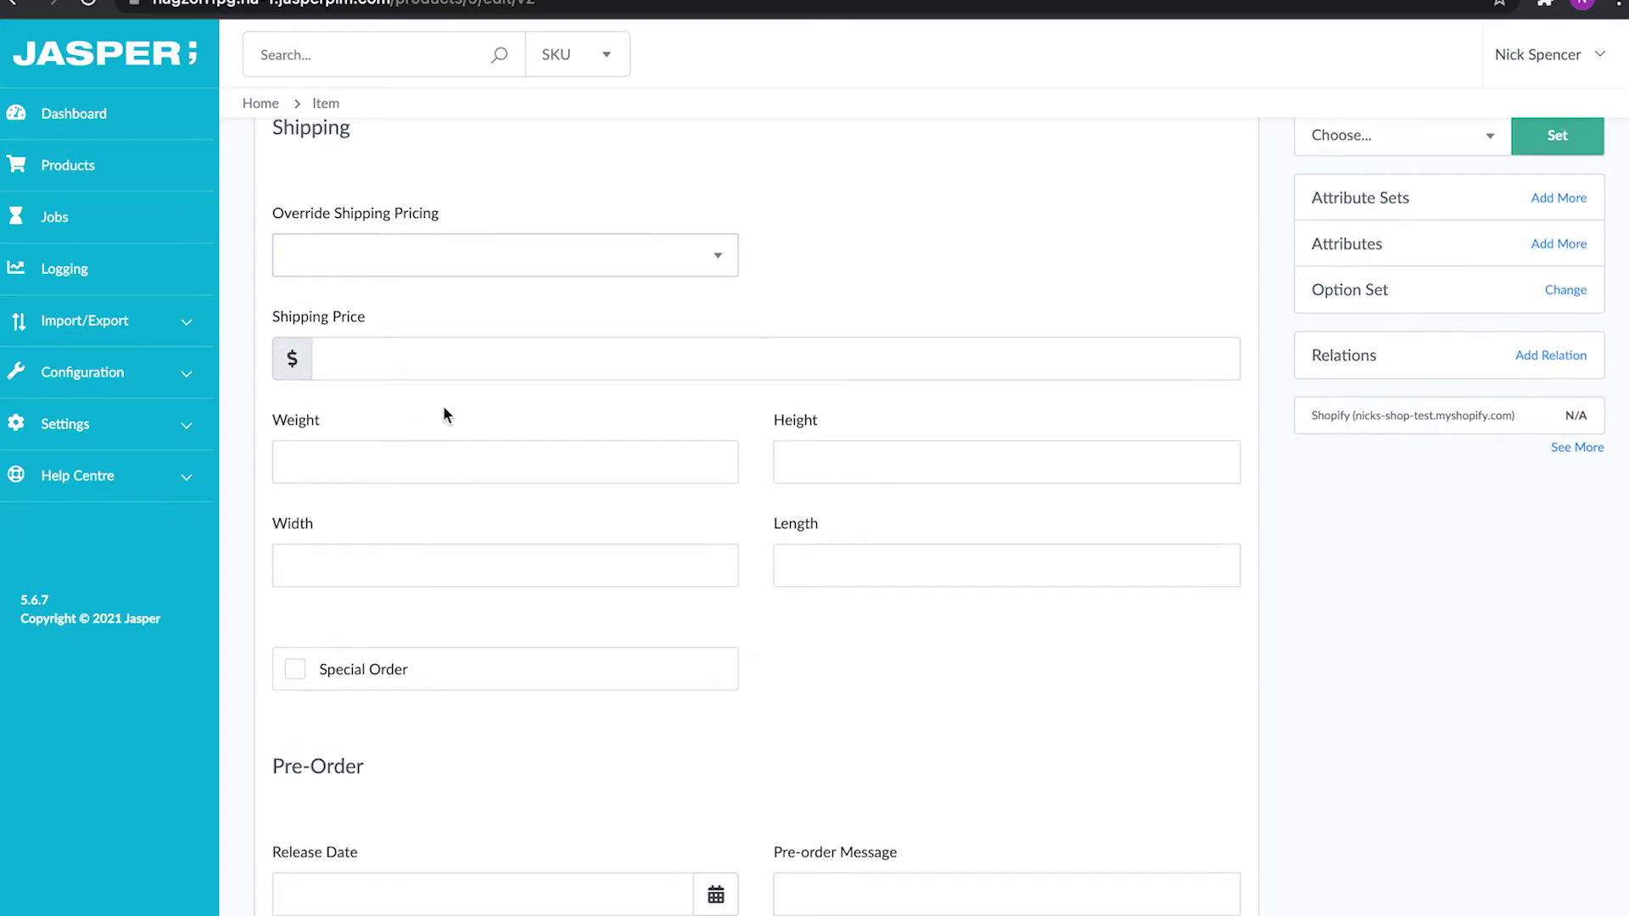
click(428, 447)
text(5)
key(Tab)
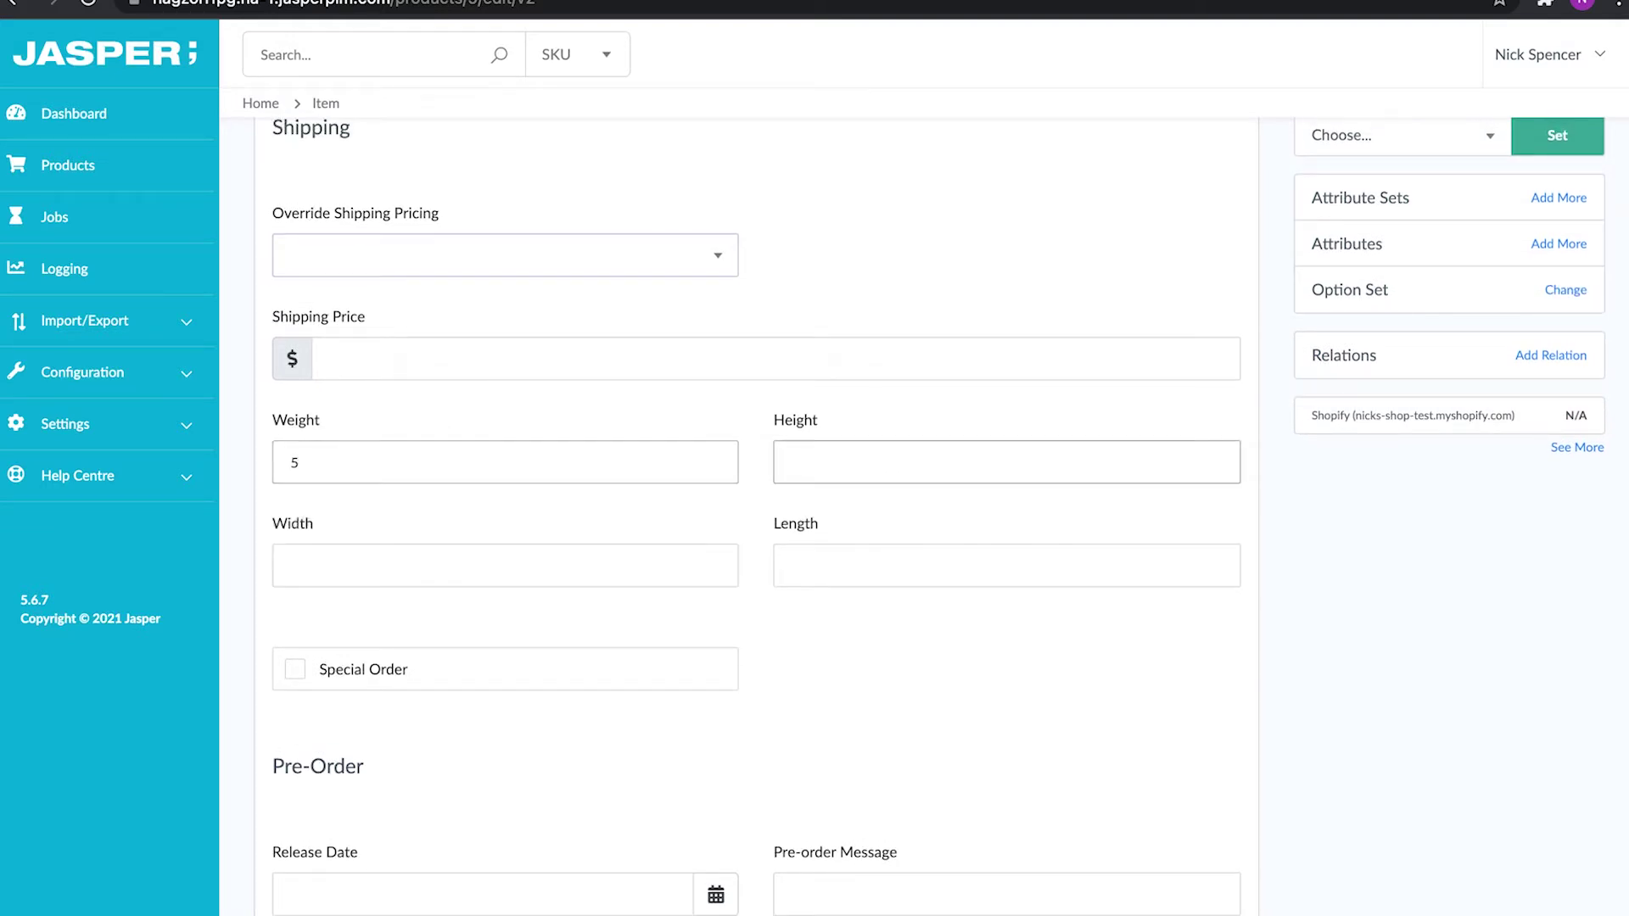
text(5)
key(Tab)
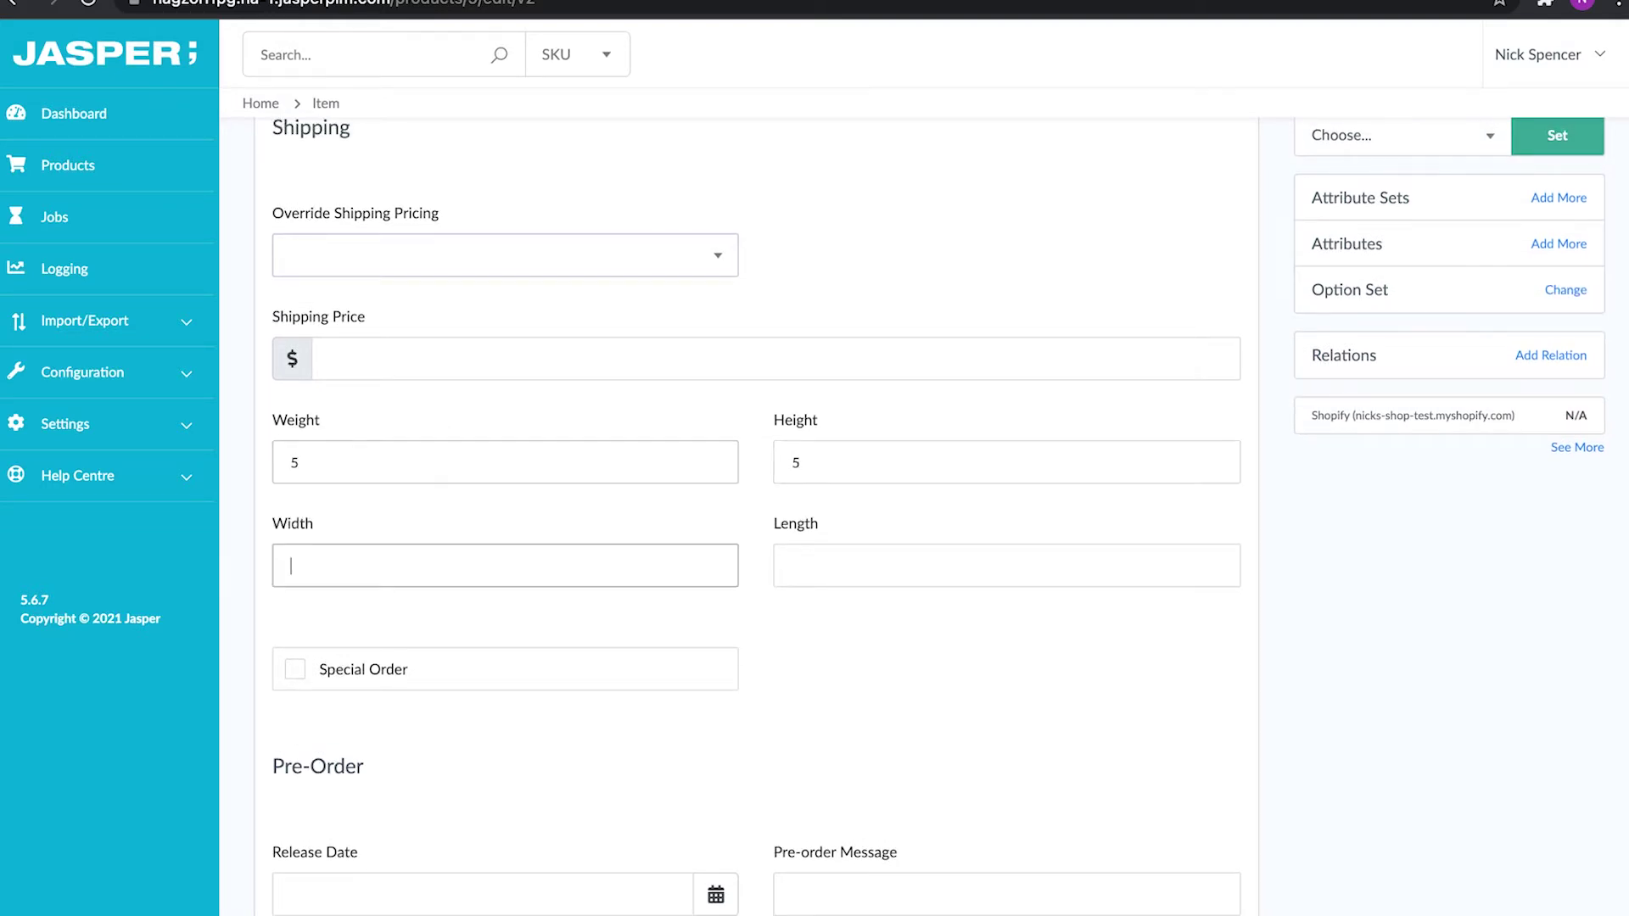
text(5)
click(848, 557)
text(5)
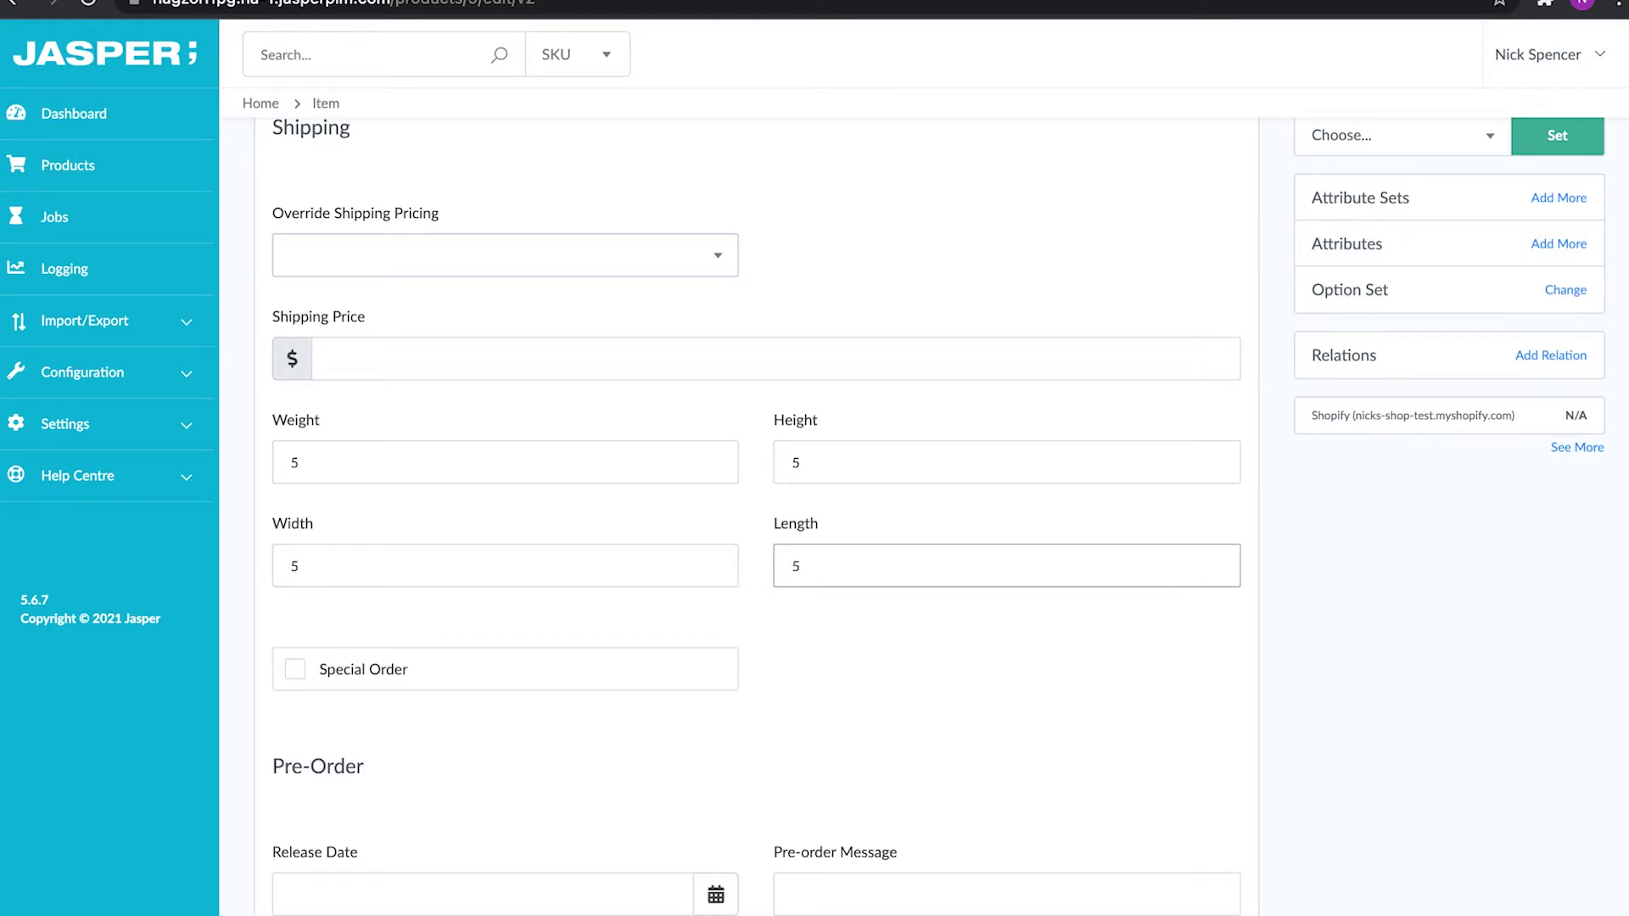
scroll(755, 509, down, 3)
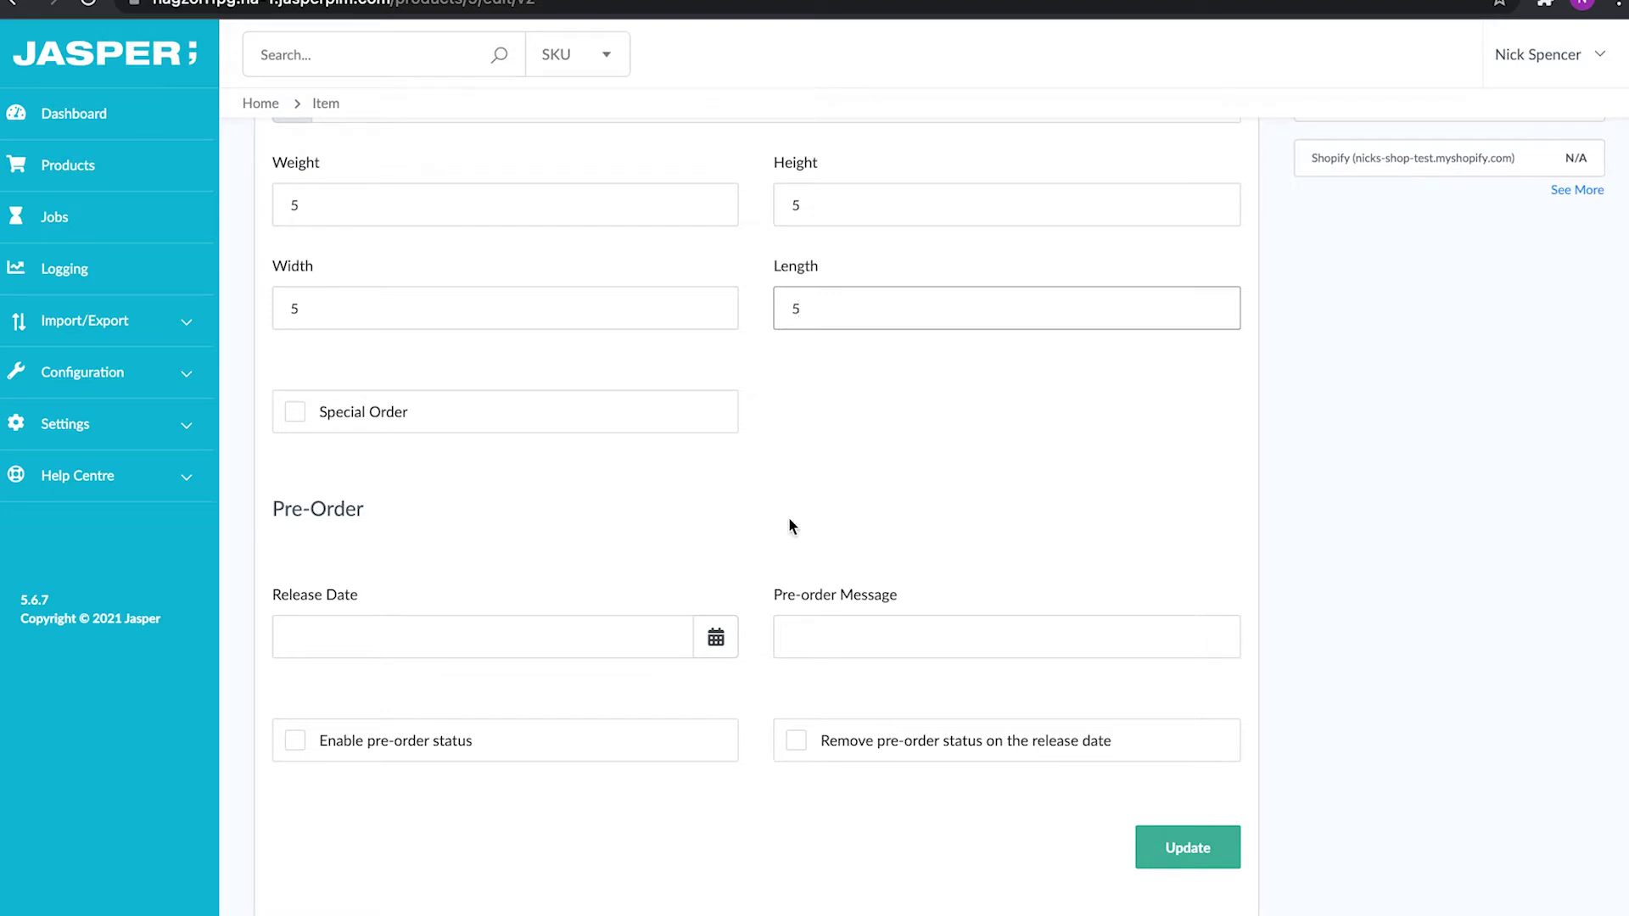
scroll(789, 517, down, 1)
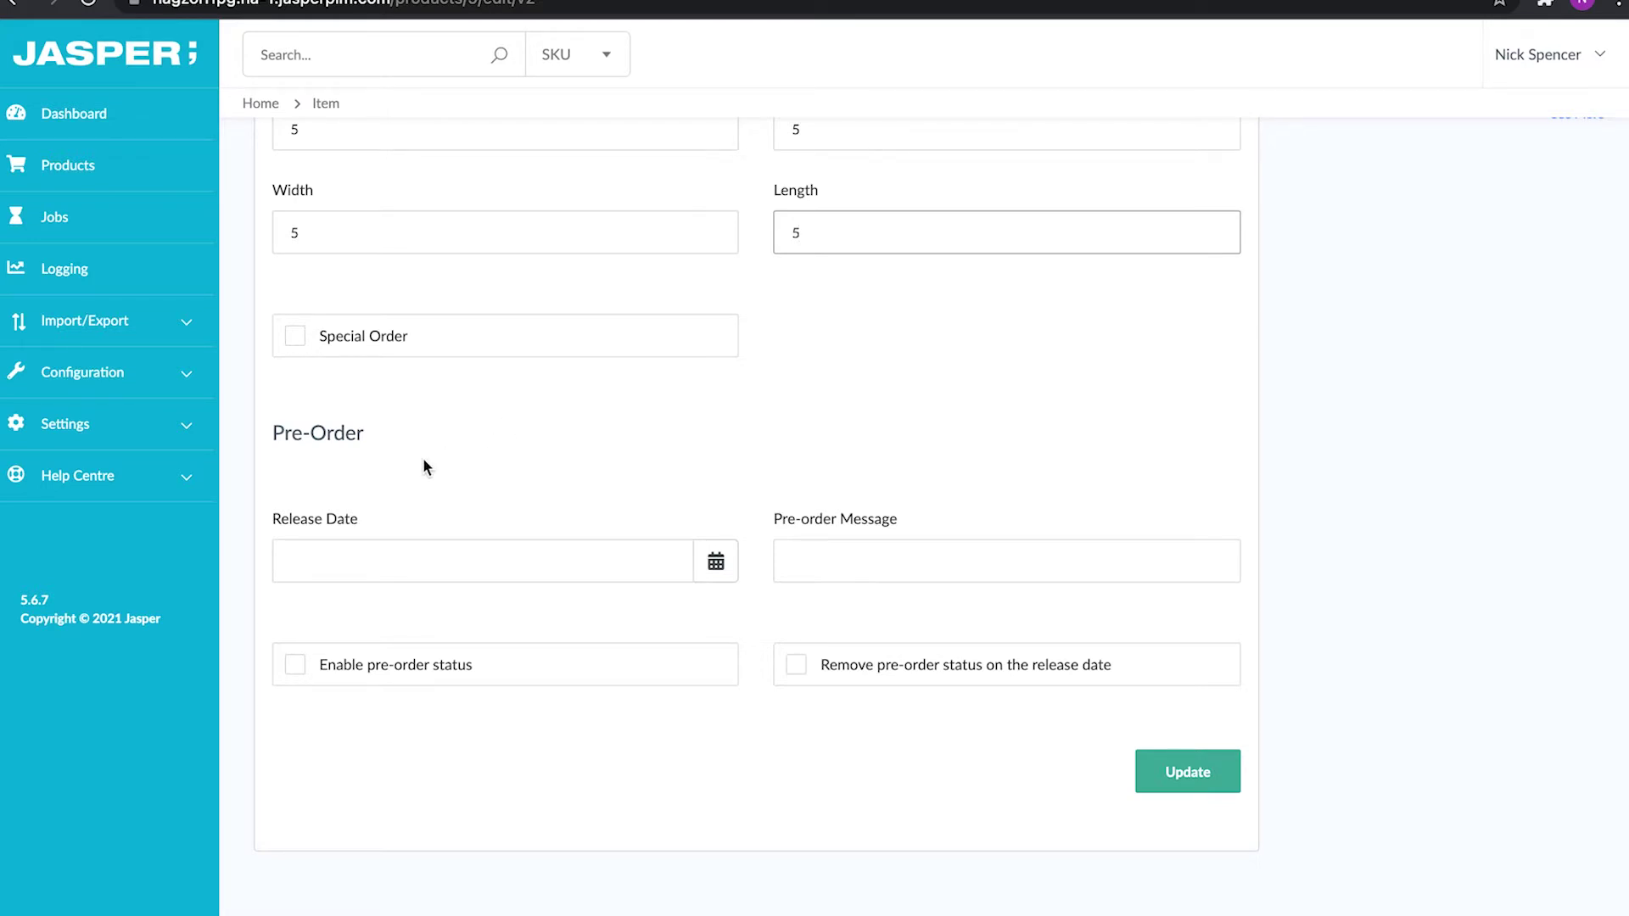
click(1209, 773)
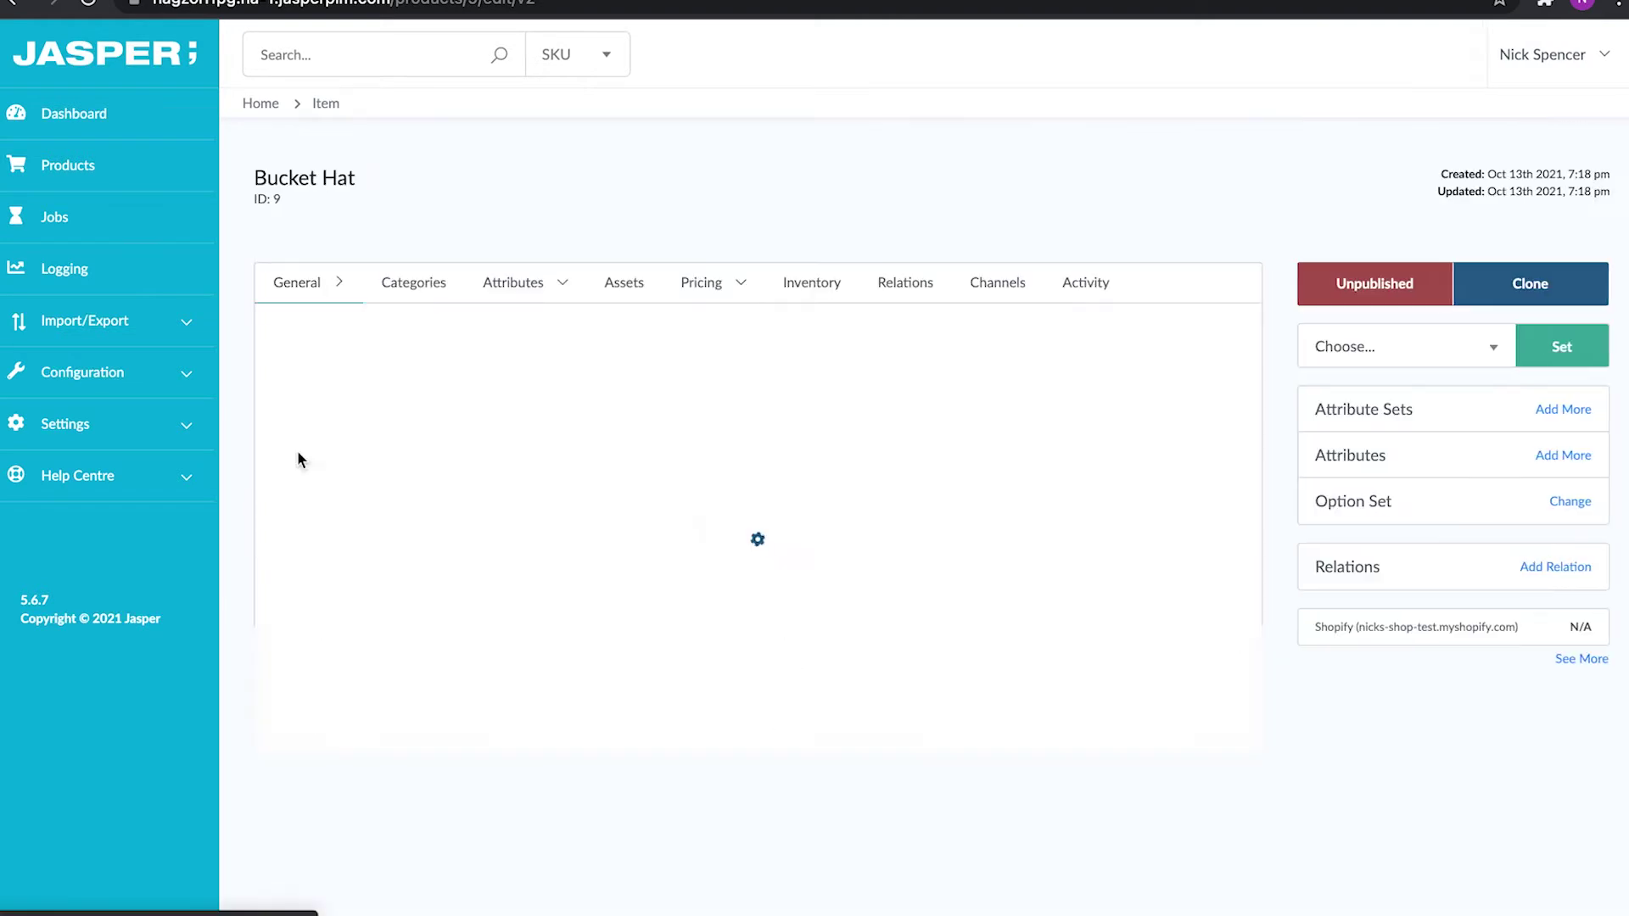
click(1103, 348)
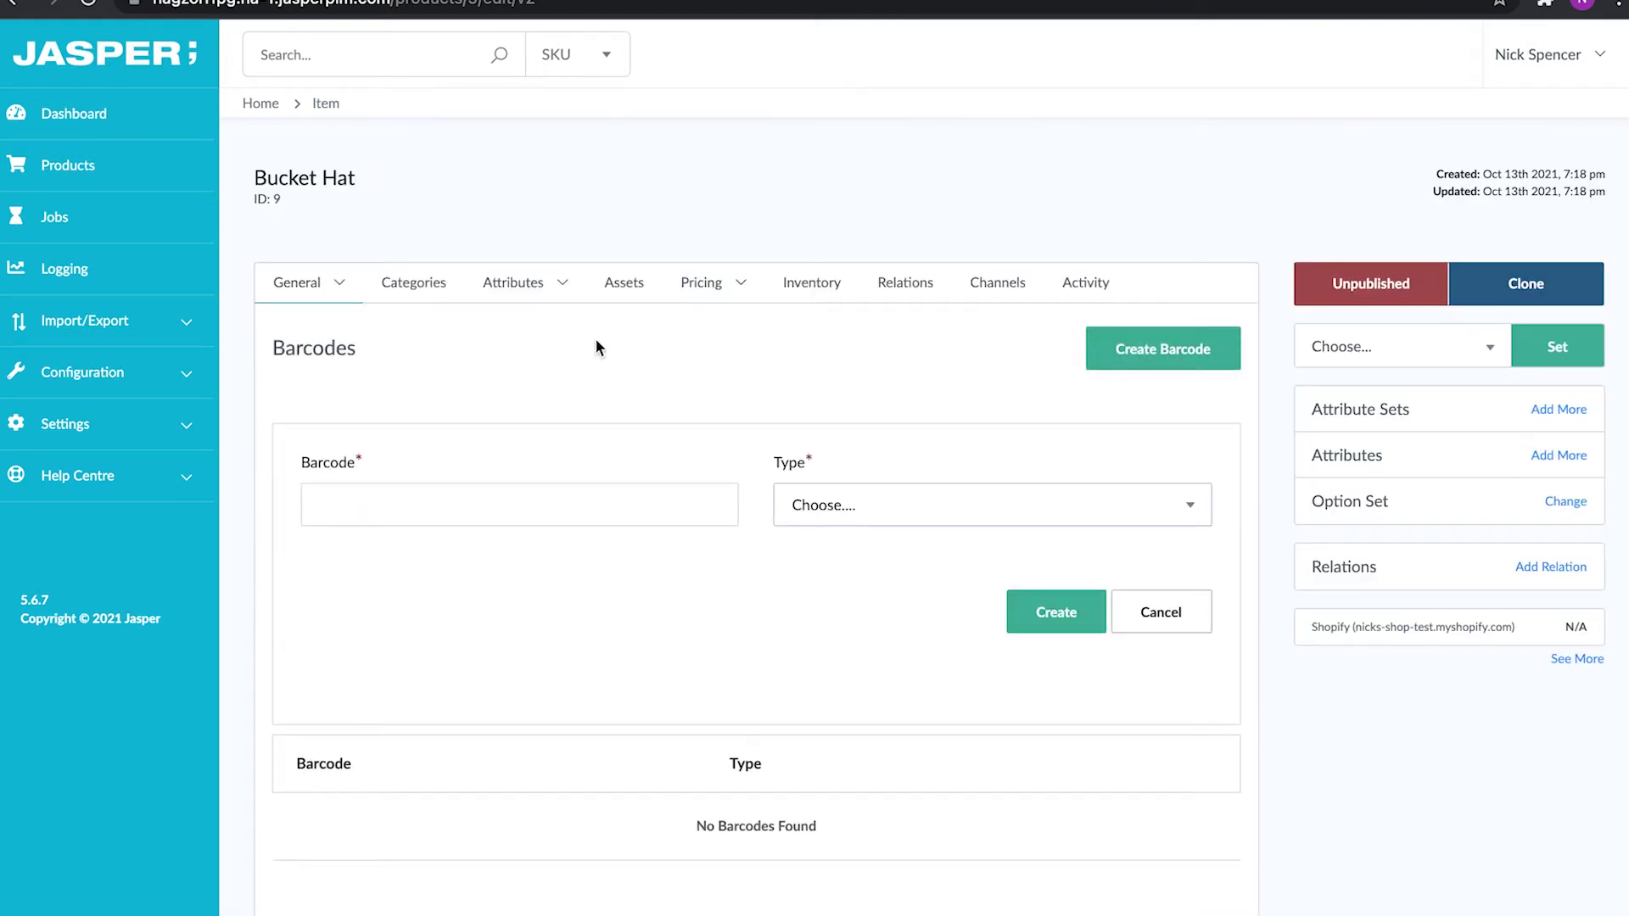
click(863, 515)
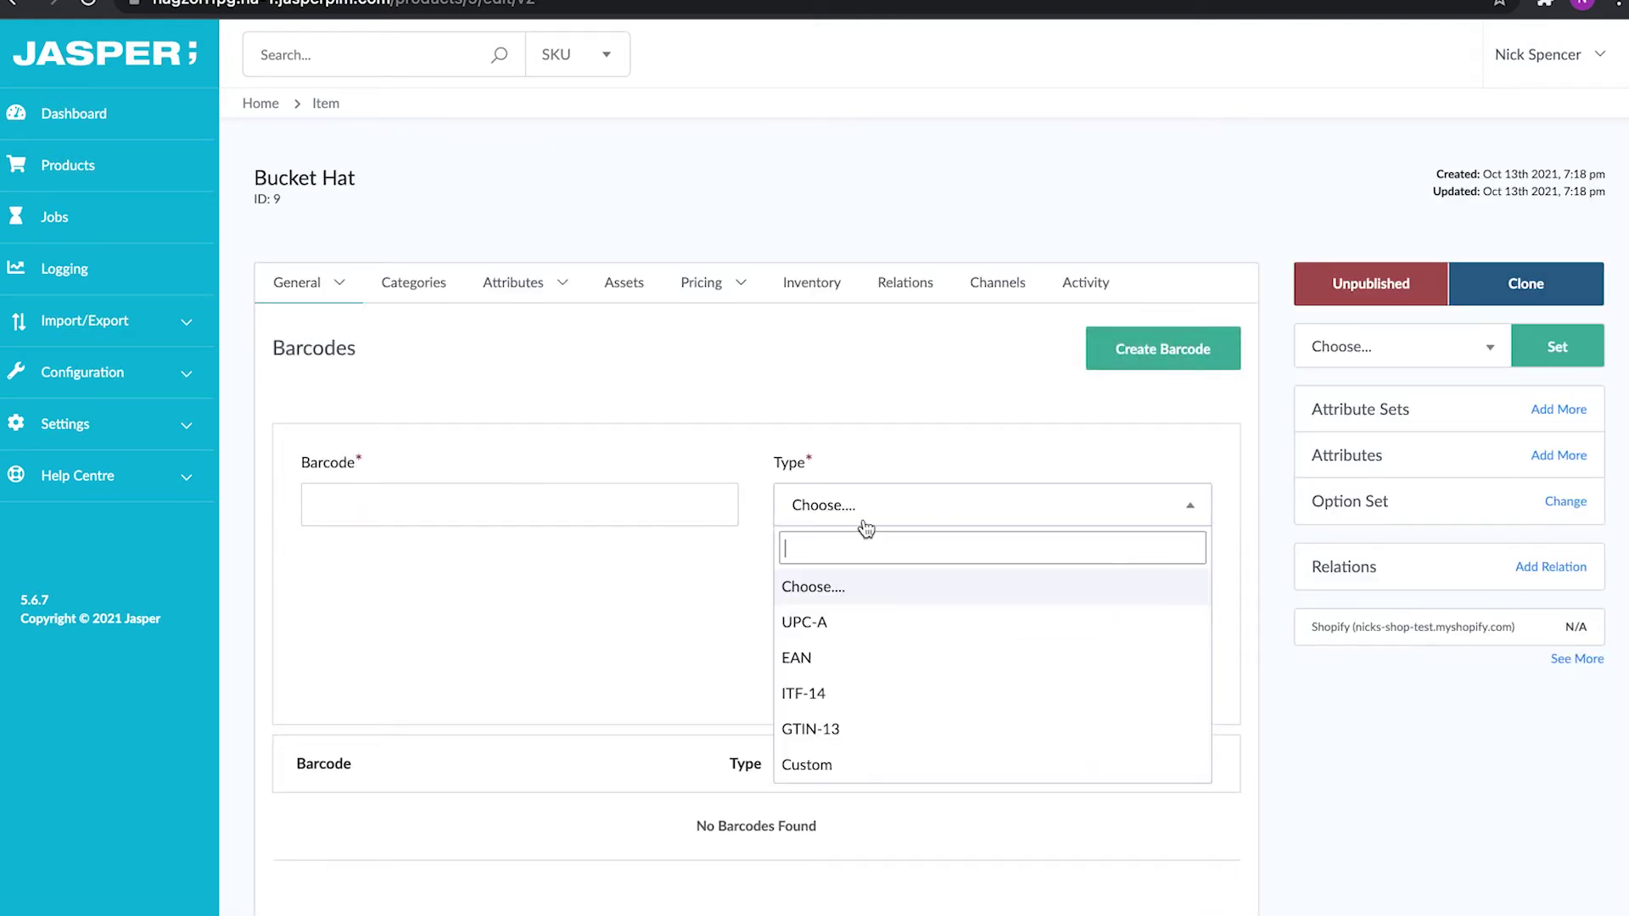
click(870, 727)
click(527, 511)
text(1234567891101)
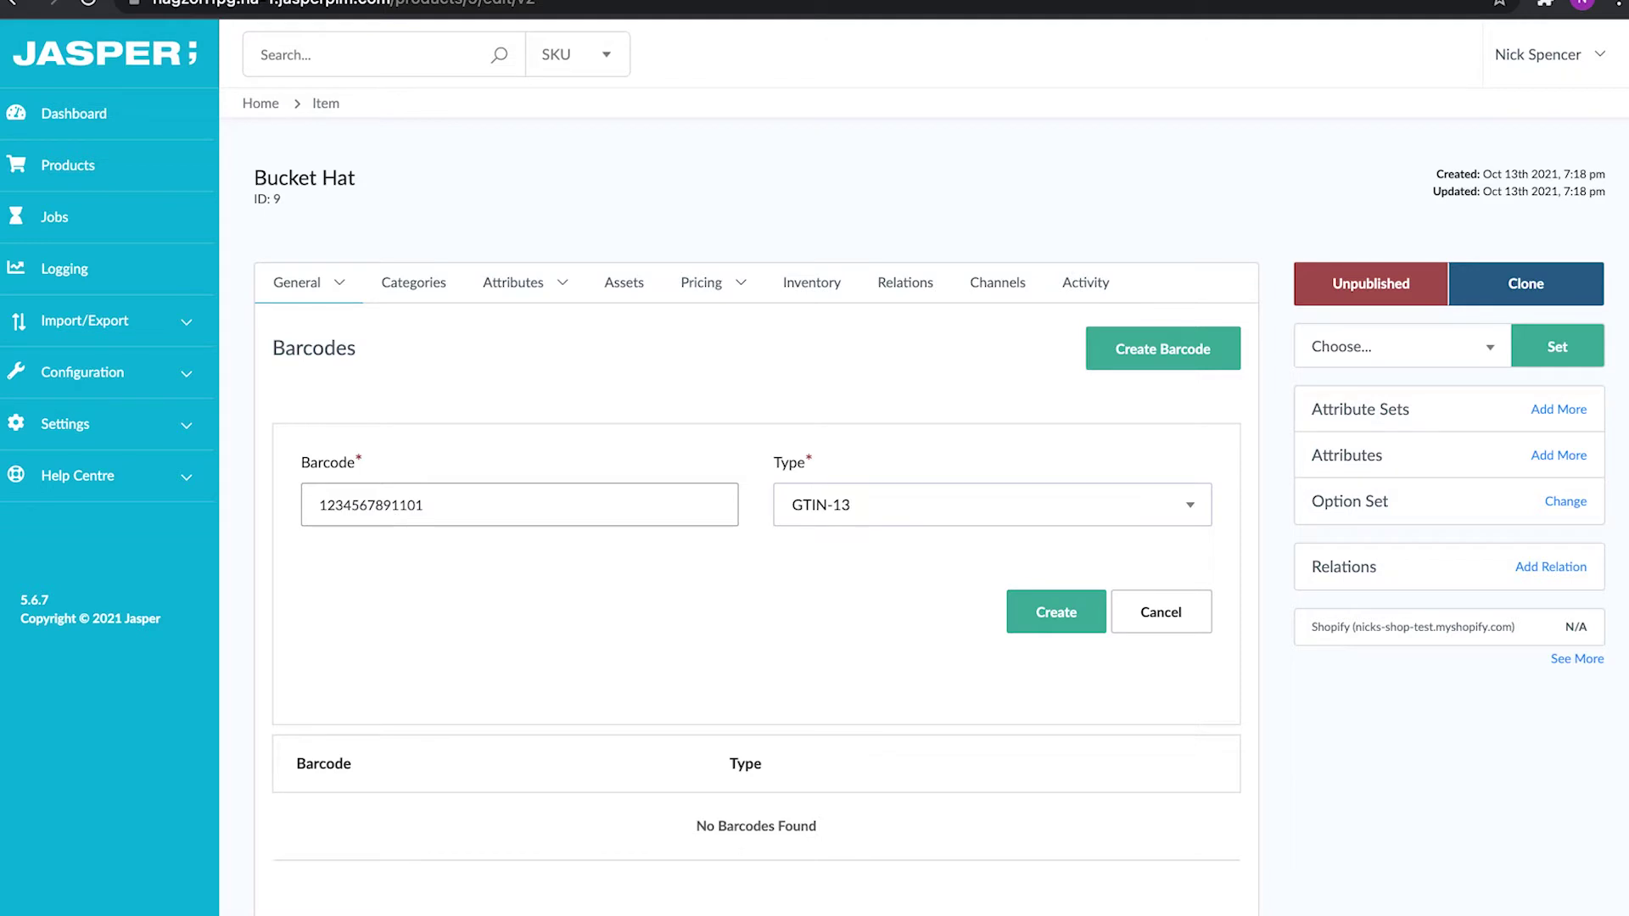
click(1056, 611)
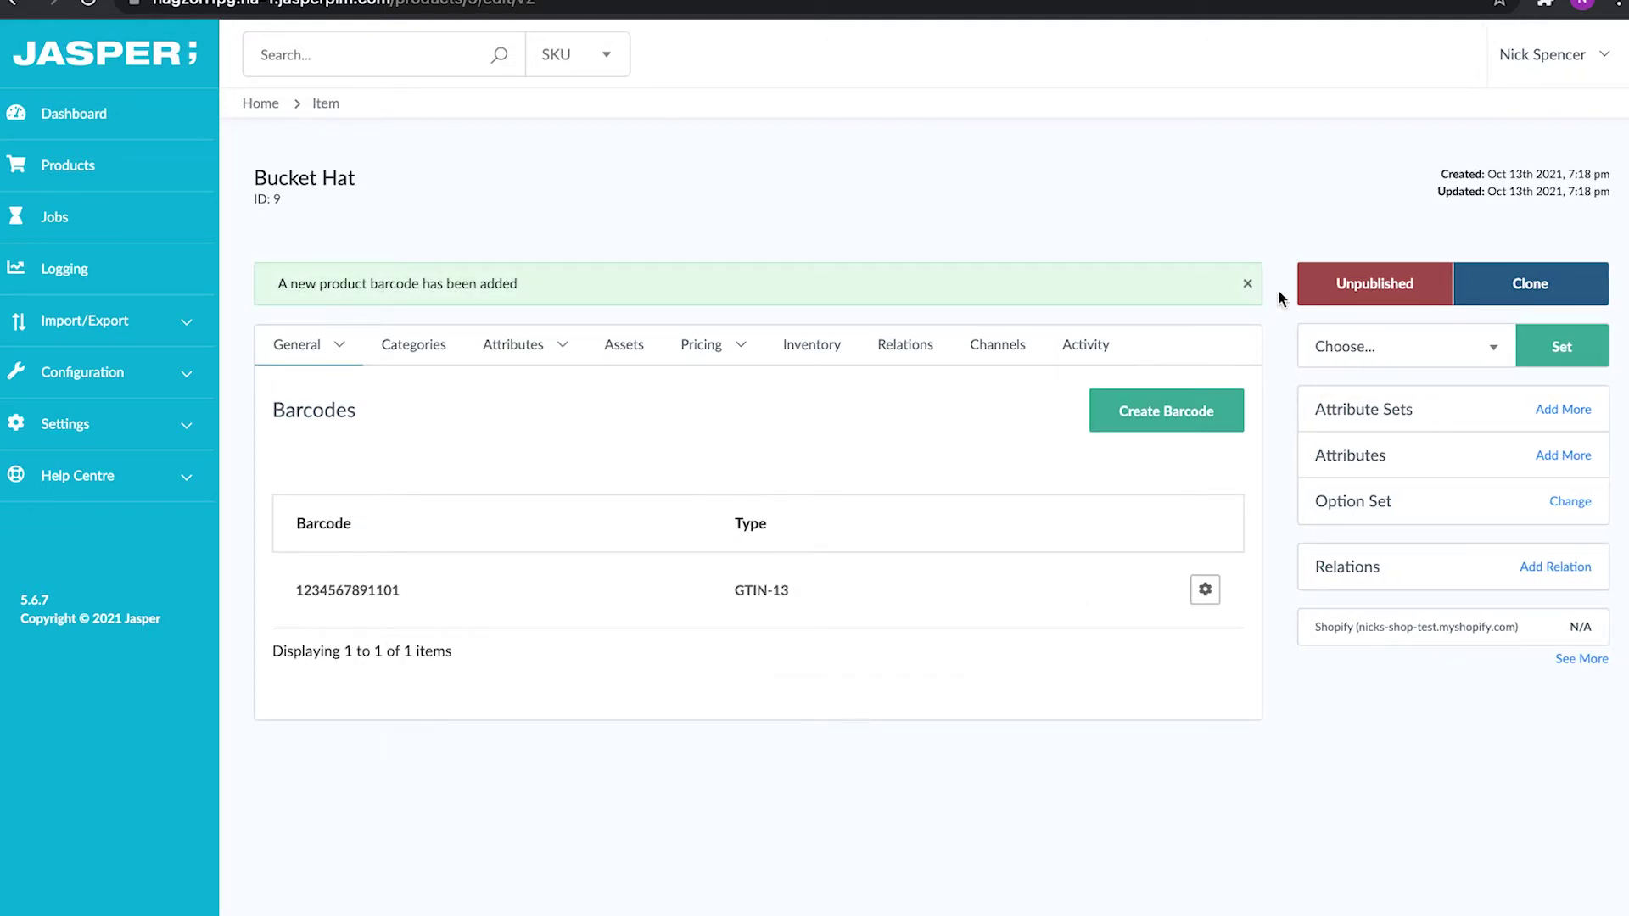
Dismiss the barcode confirmation and bring up a fresh barcode creation form
click(1247, 284)
click(1205, 528)
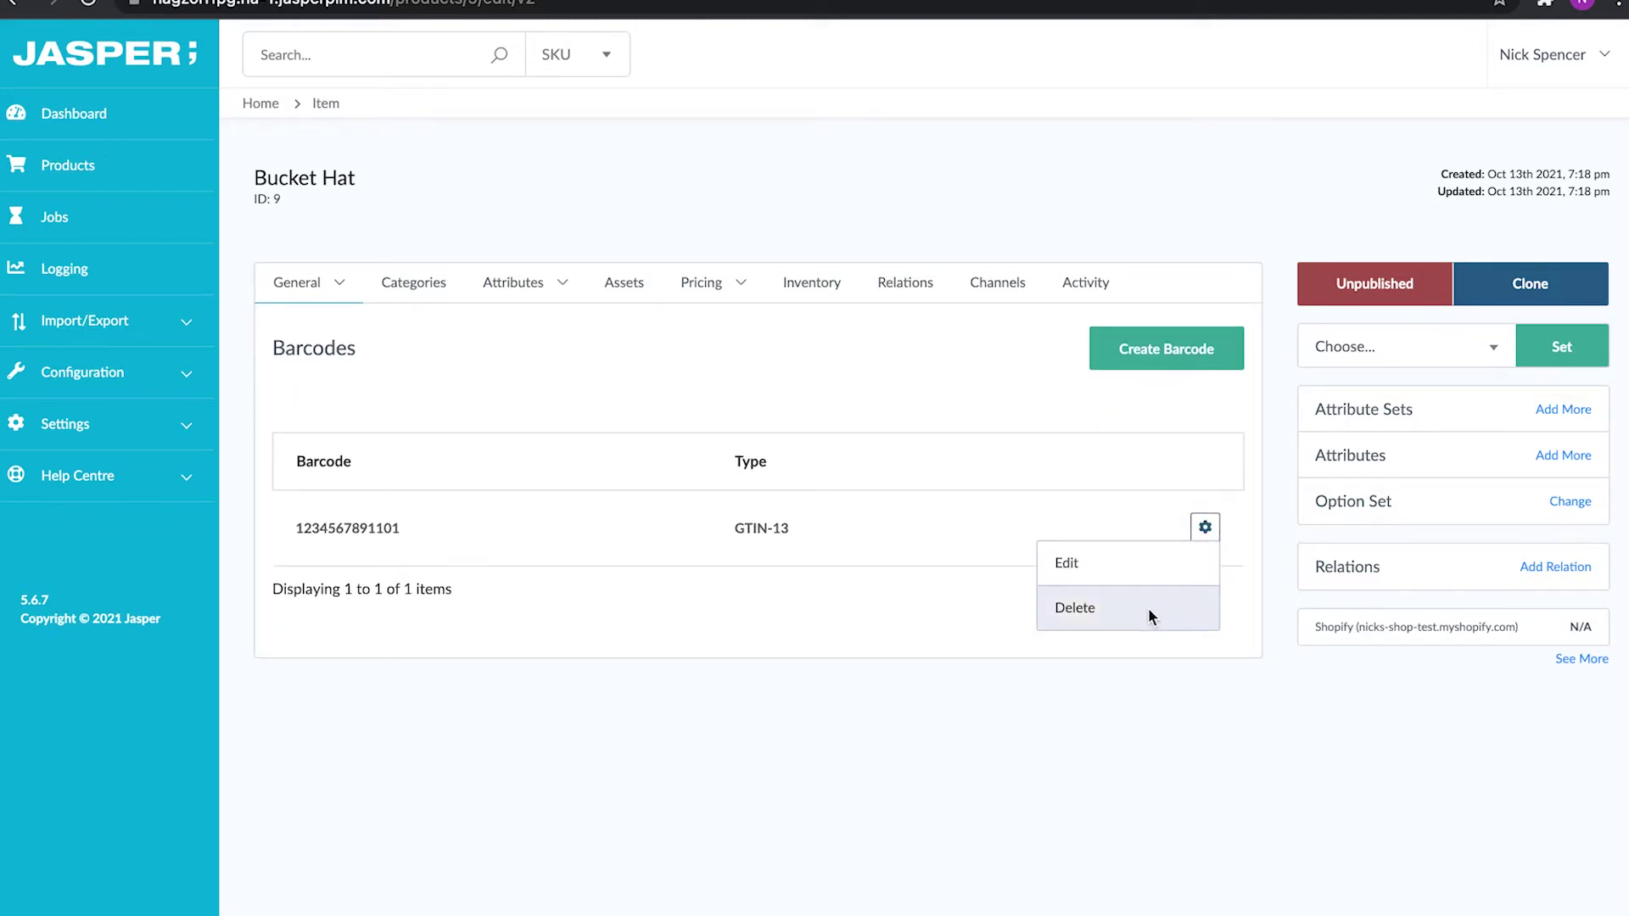
click(1137, 346)
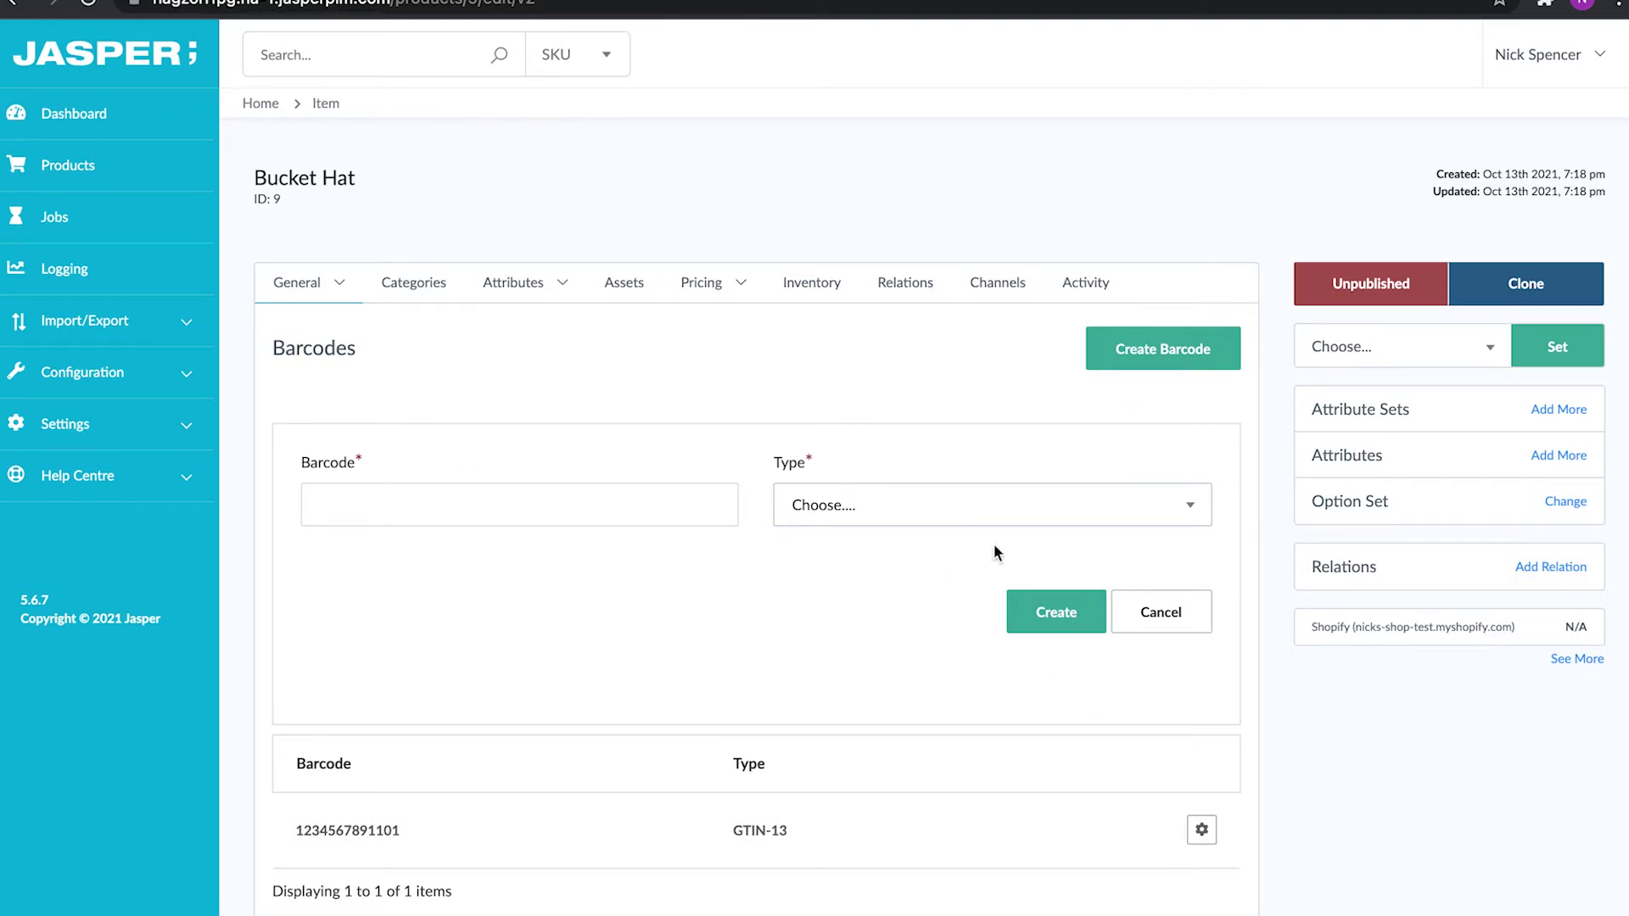
scroll(723, 530, up, 2)
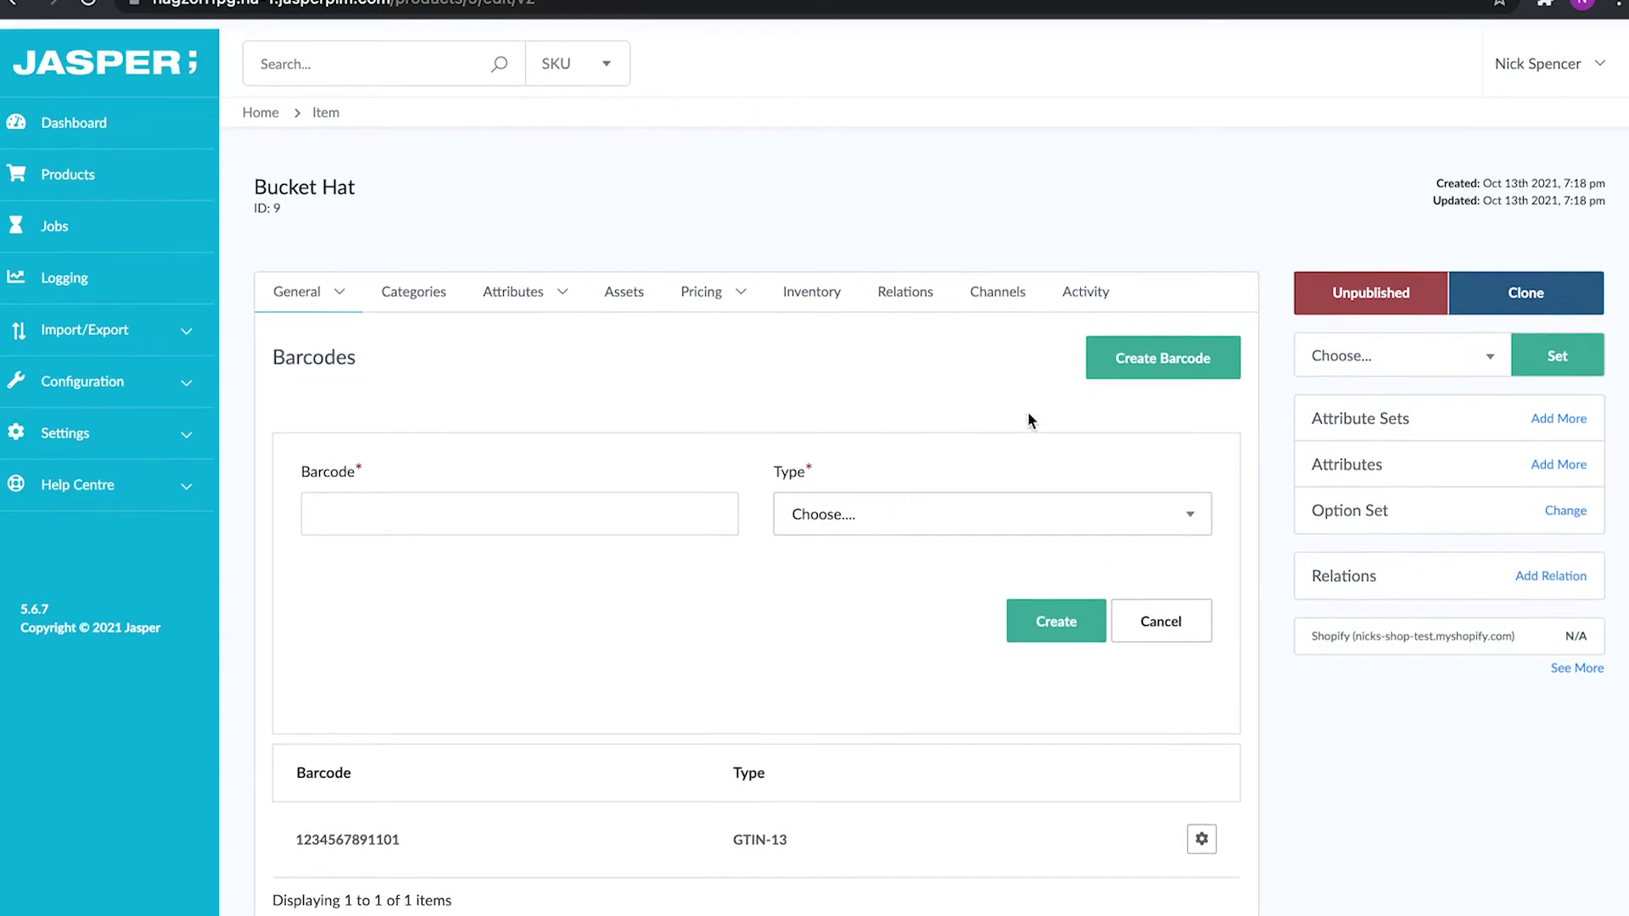
Assign the tags Design, High Fashion and Hats in the product's Tags section
click(353, 298)
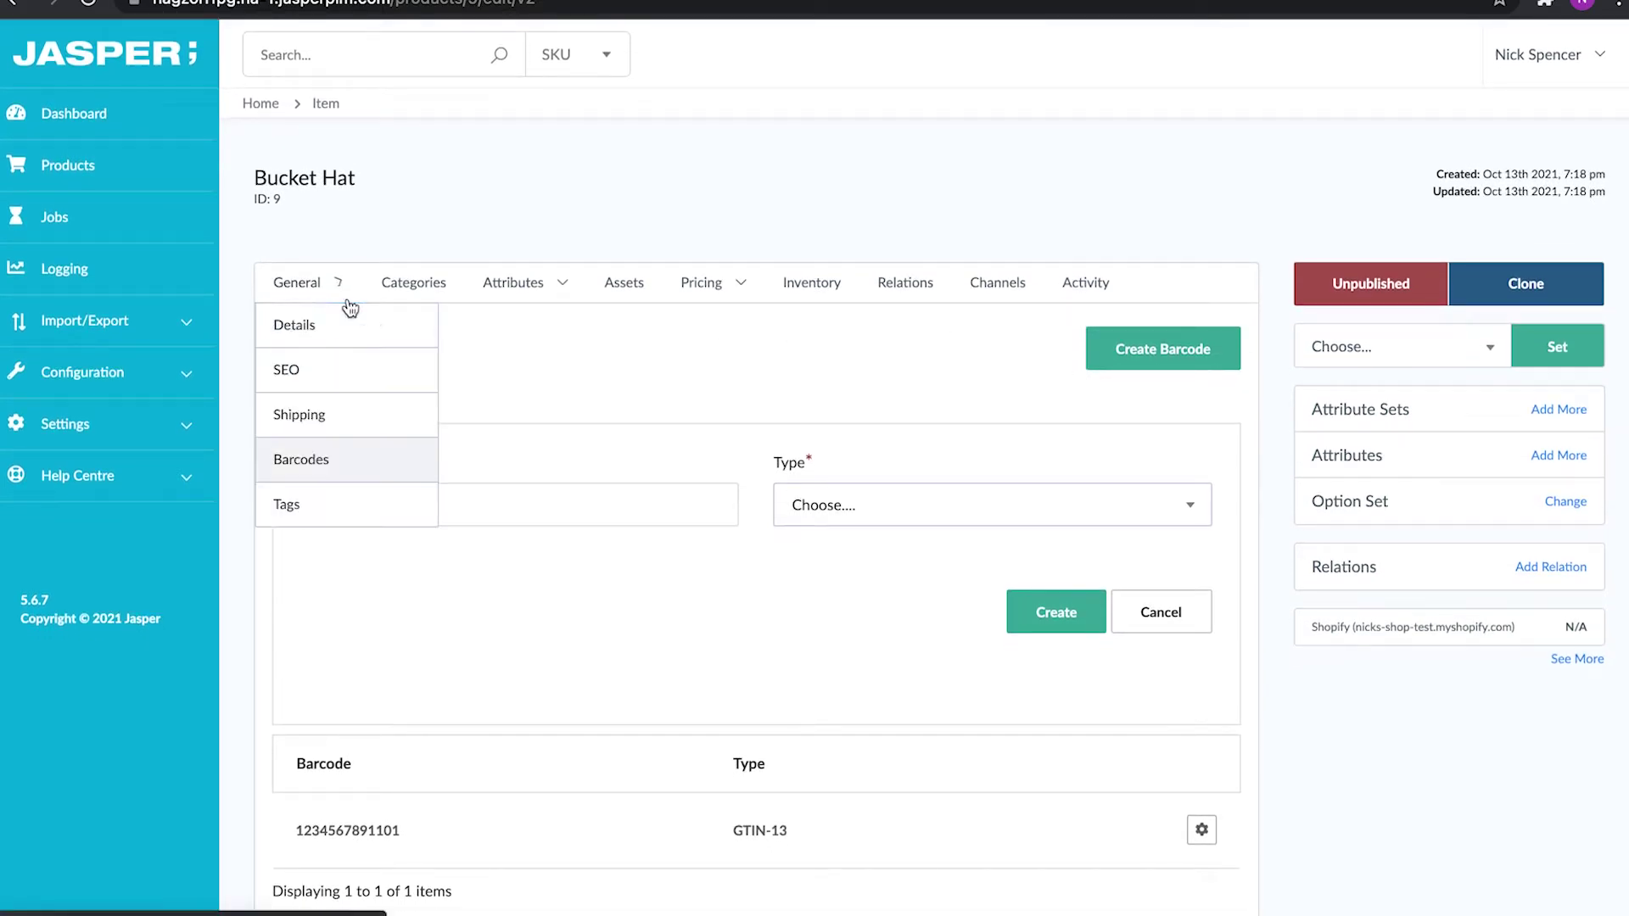
click(328, 500)
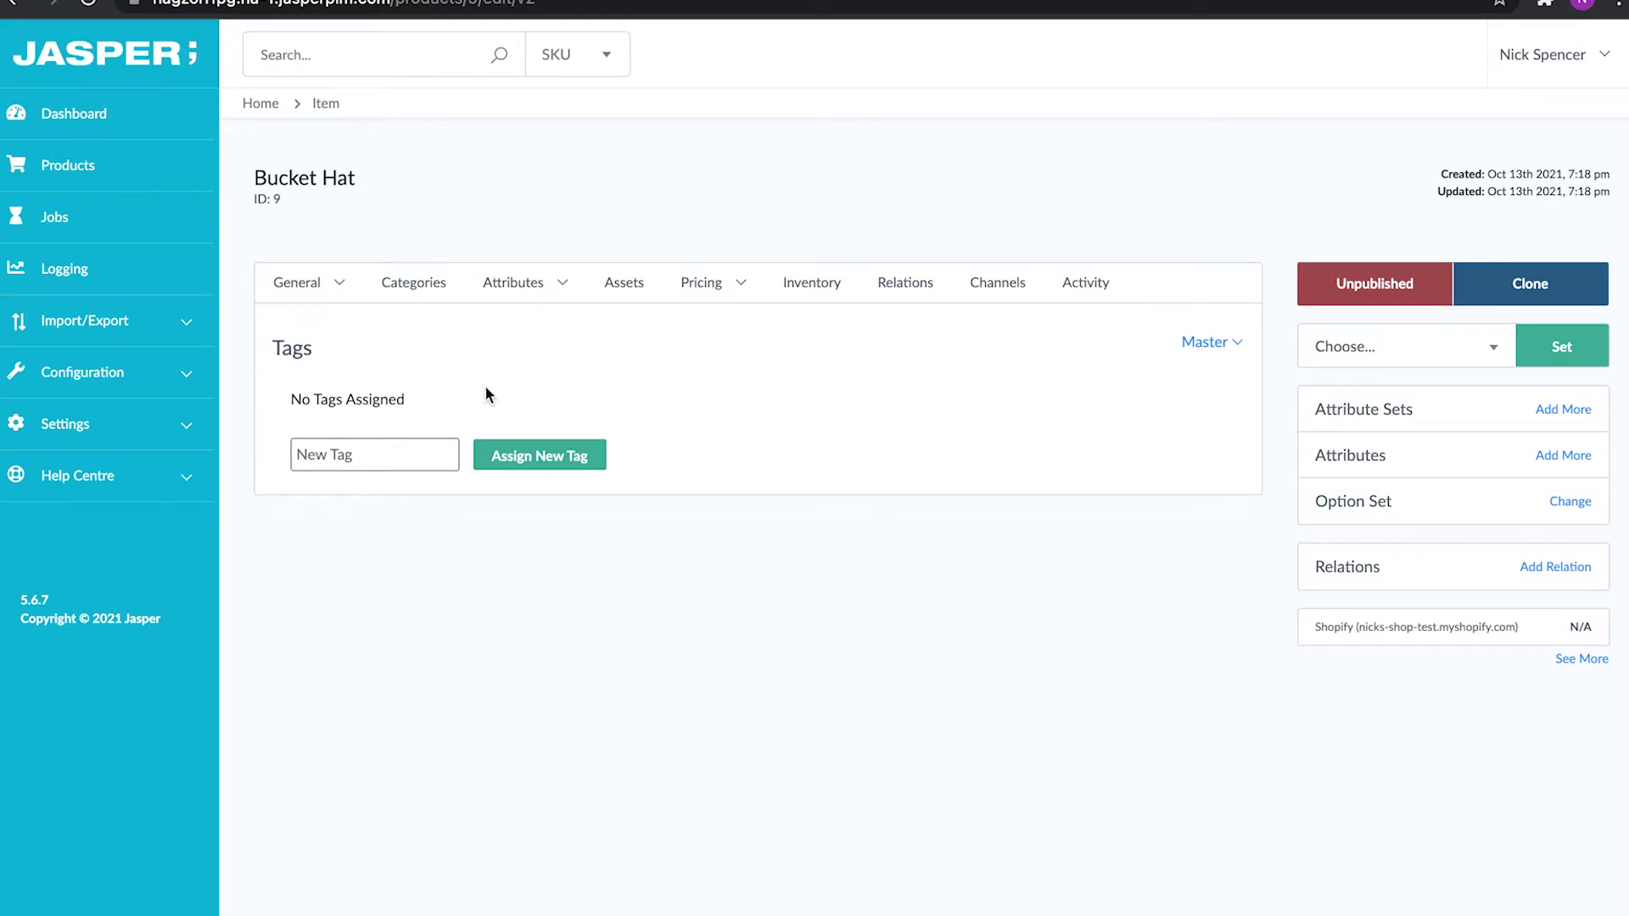
click(383, 460)
text(Design)
click(544, 443)
click(410, 469)
text(High Fashion)
click(515, 473)
click(415, 470)
text(Hats)
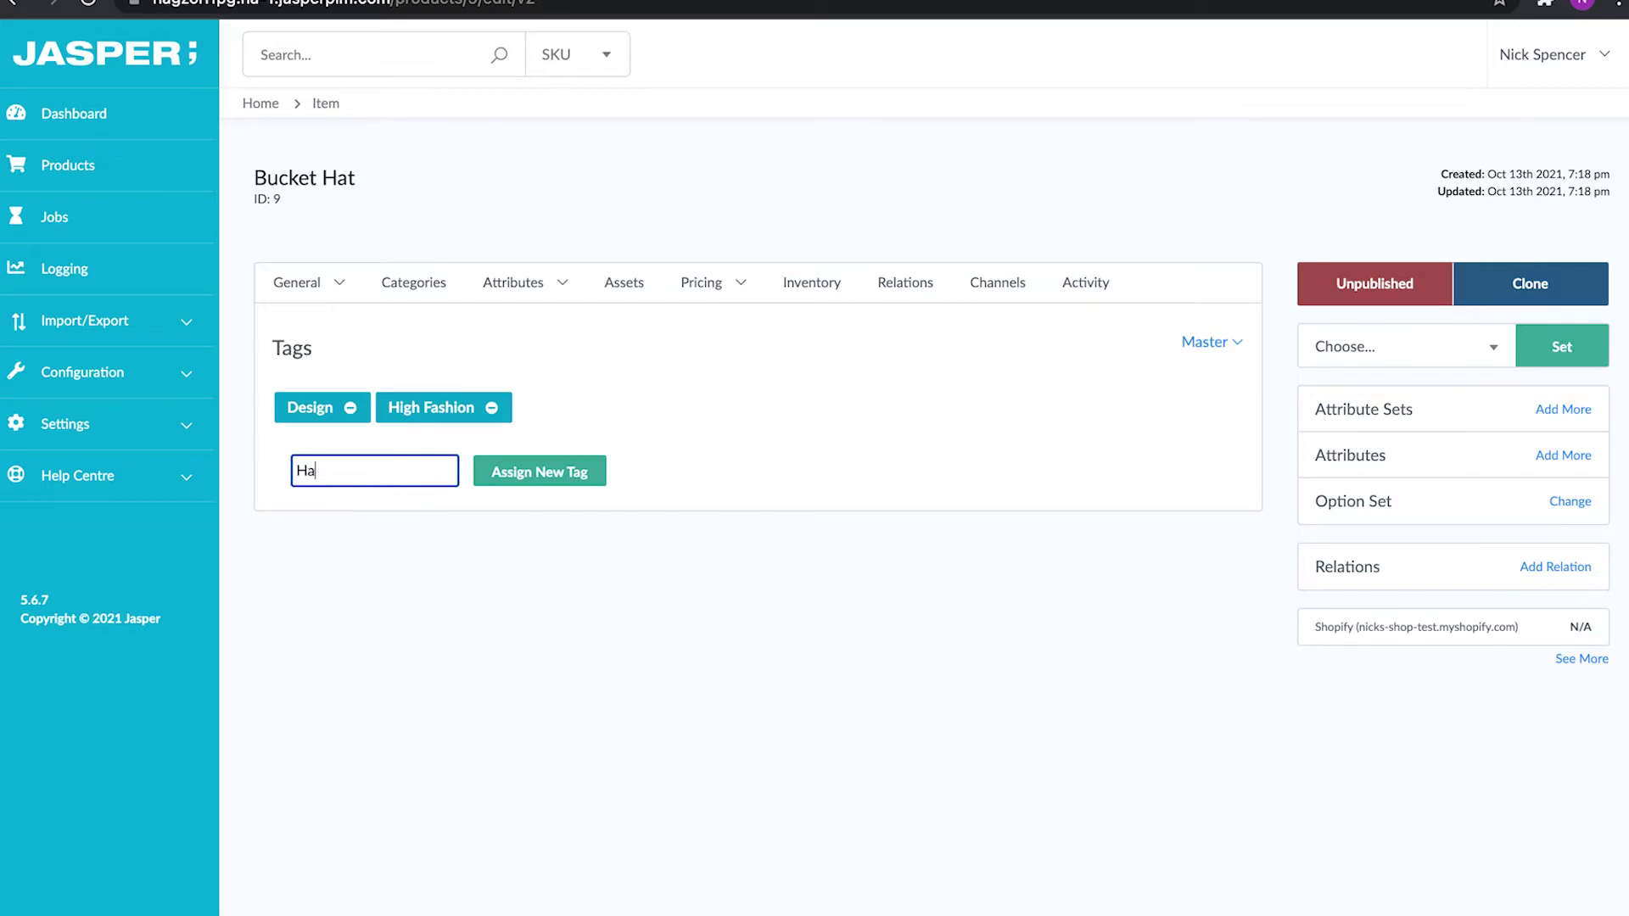
click(527, 487)
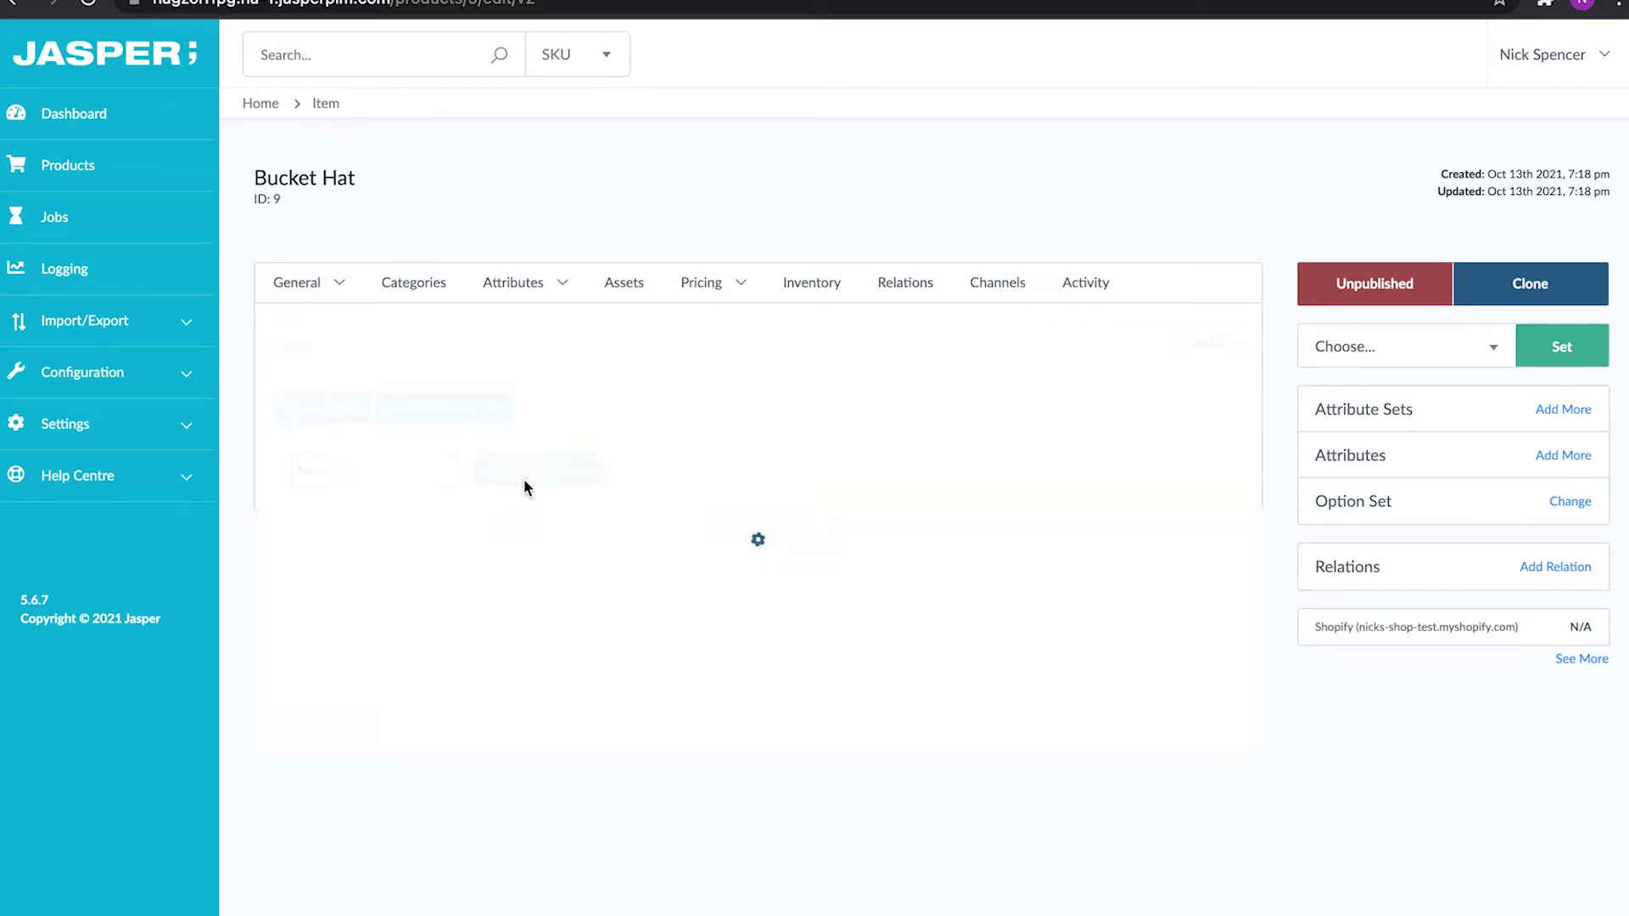
click(421, 288)
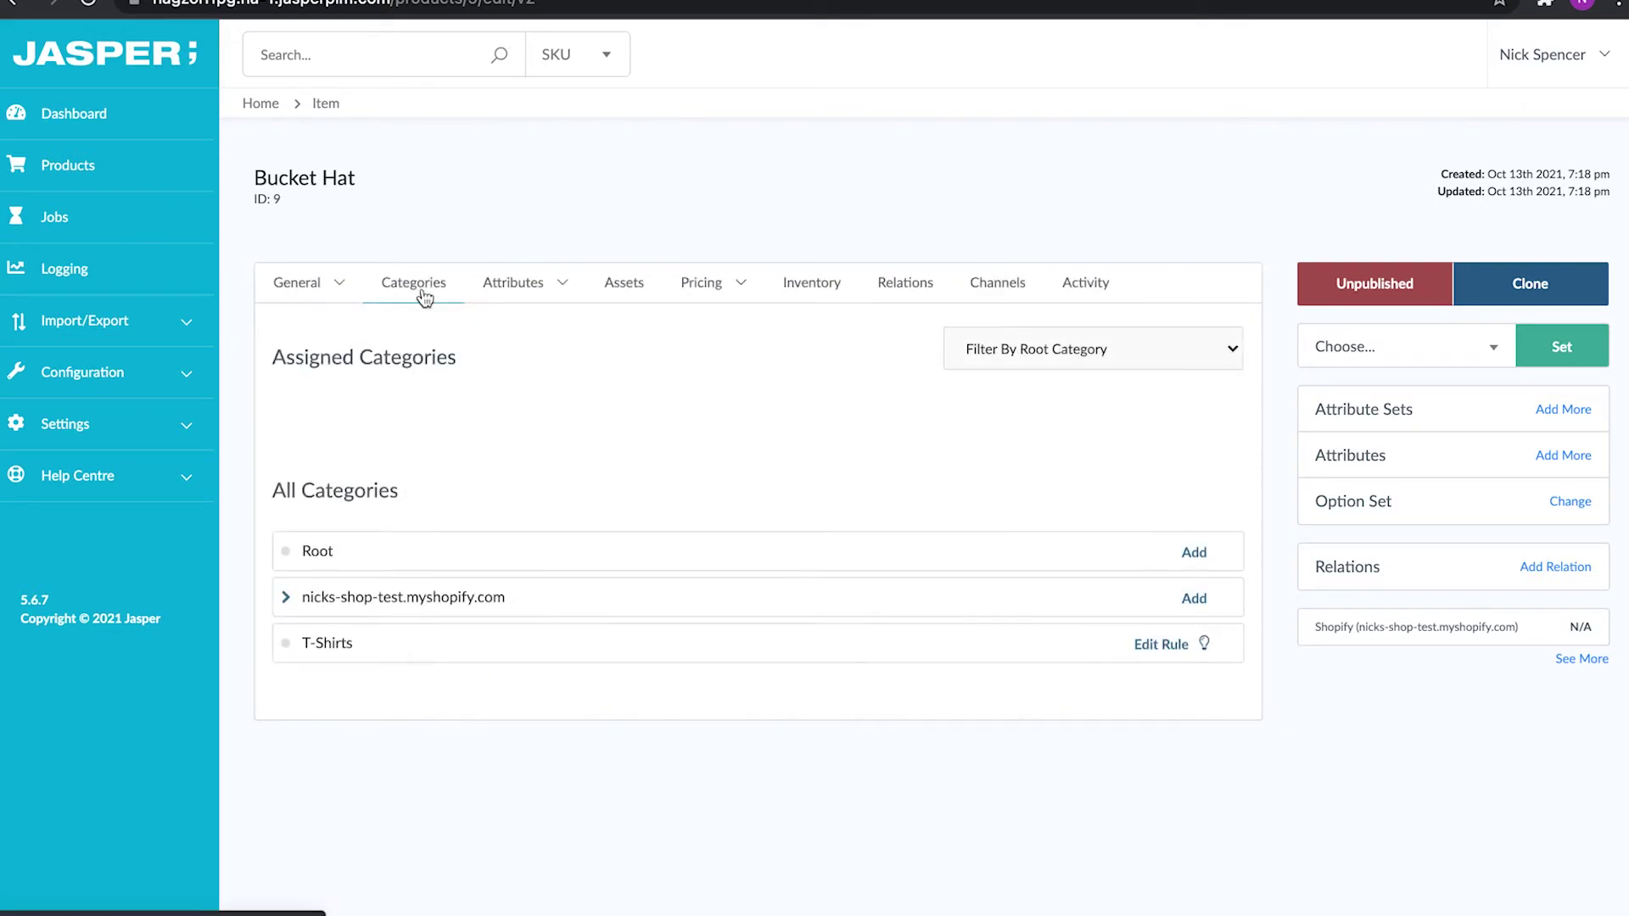
Create a top-level category named 'Hats' in the Category Tree
click(160, 377)
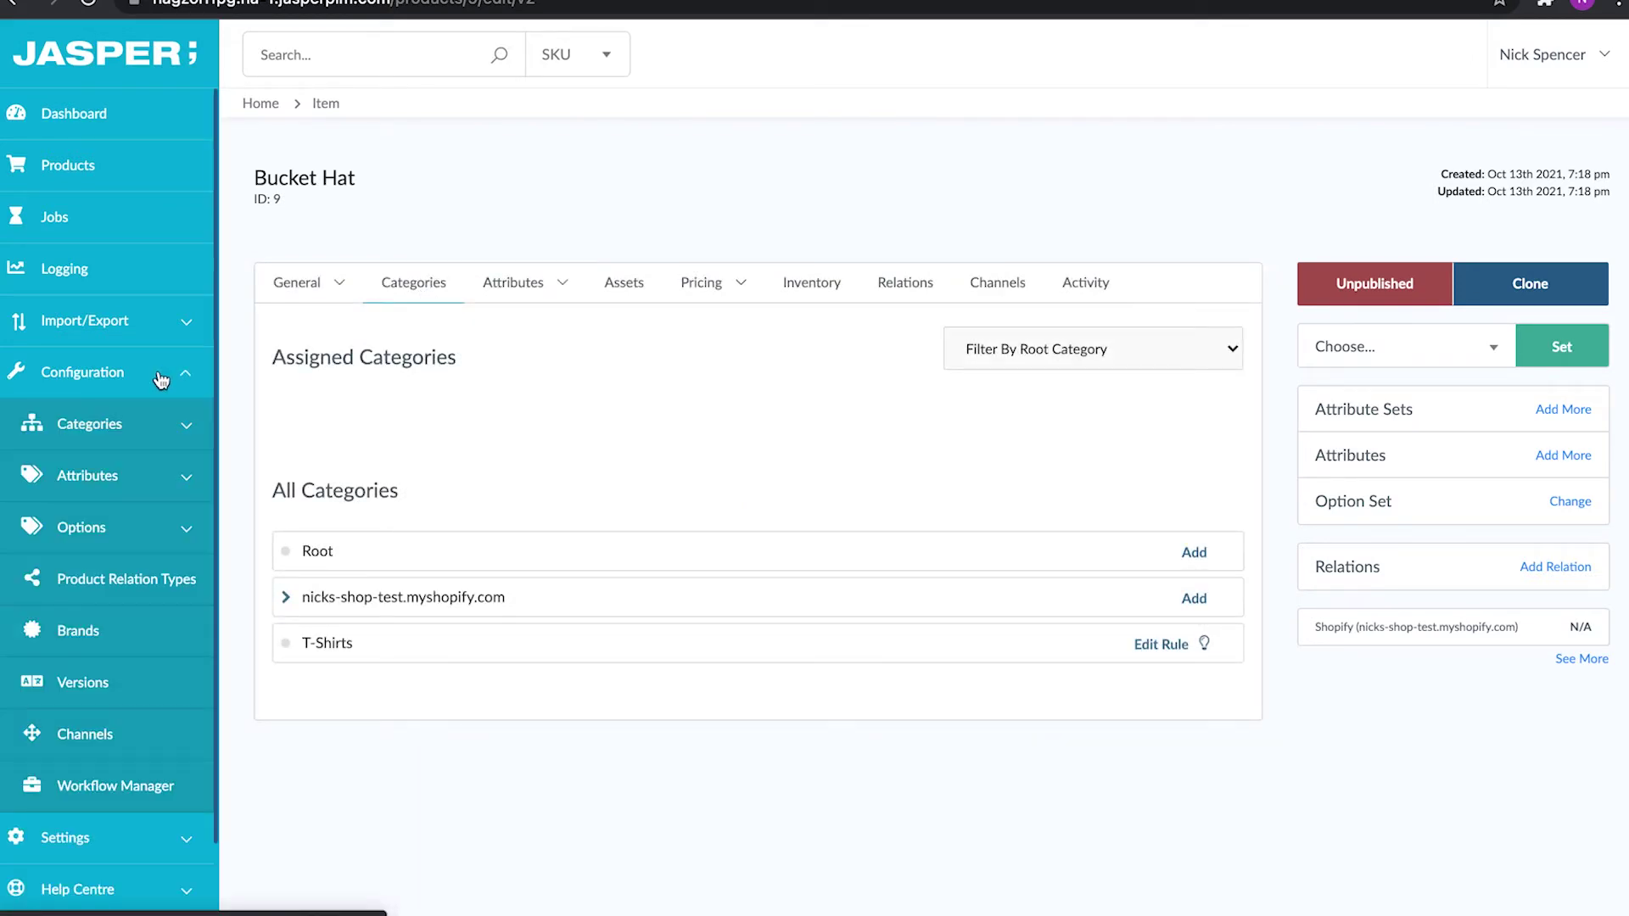
click(170, 425)
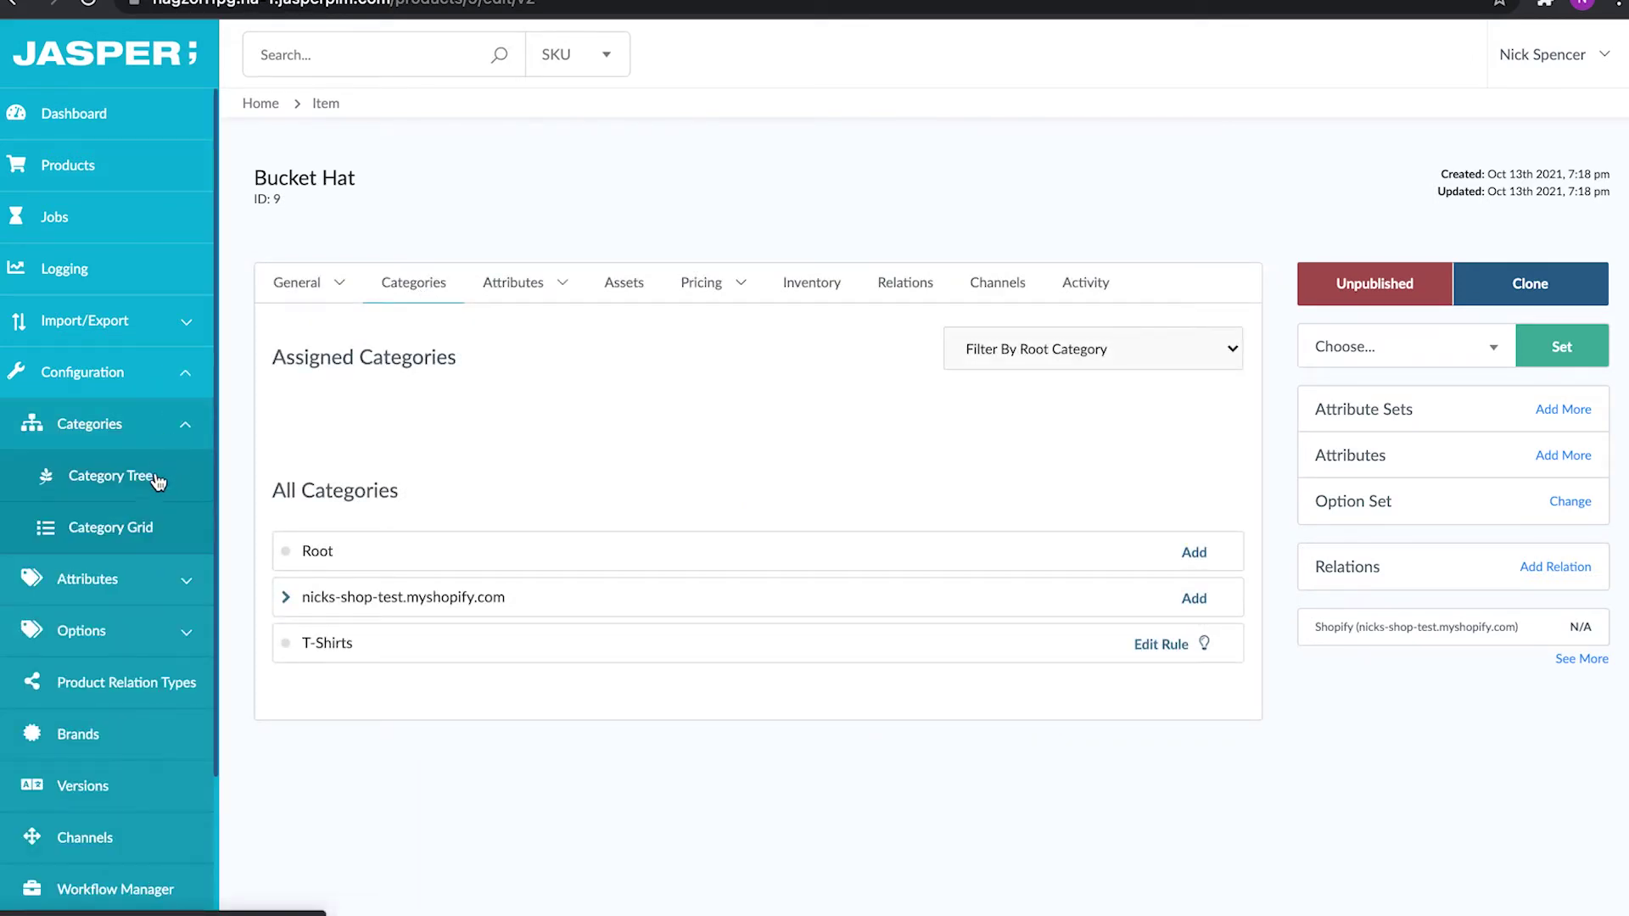
click(154, 481)
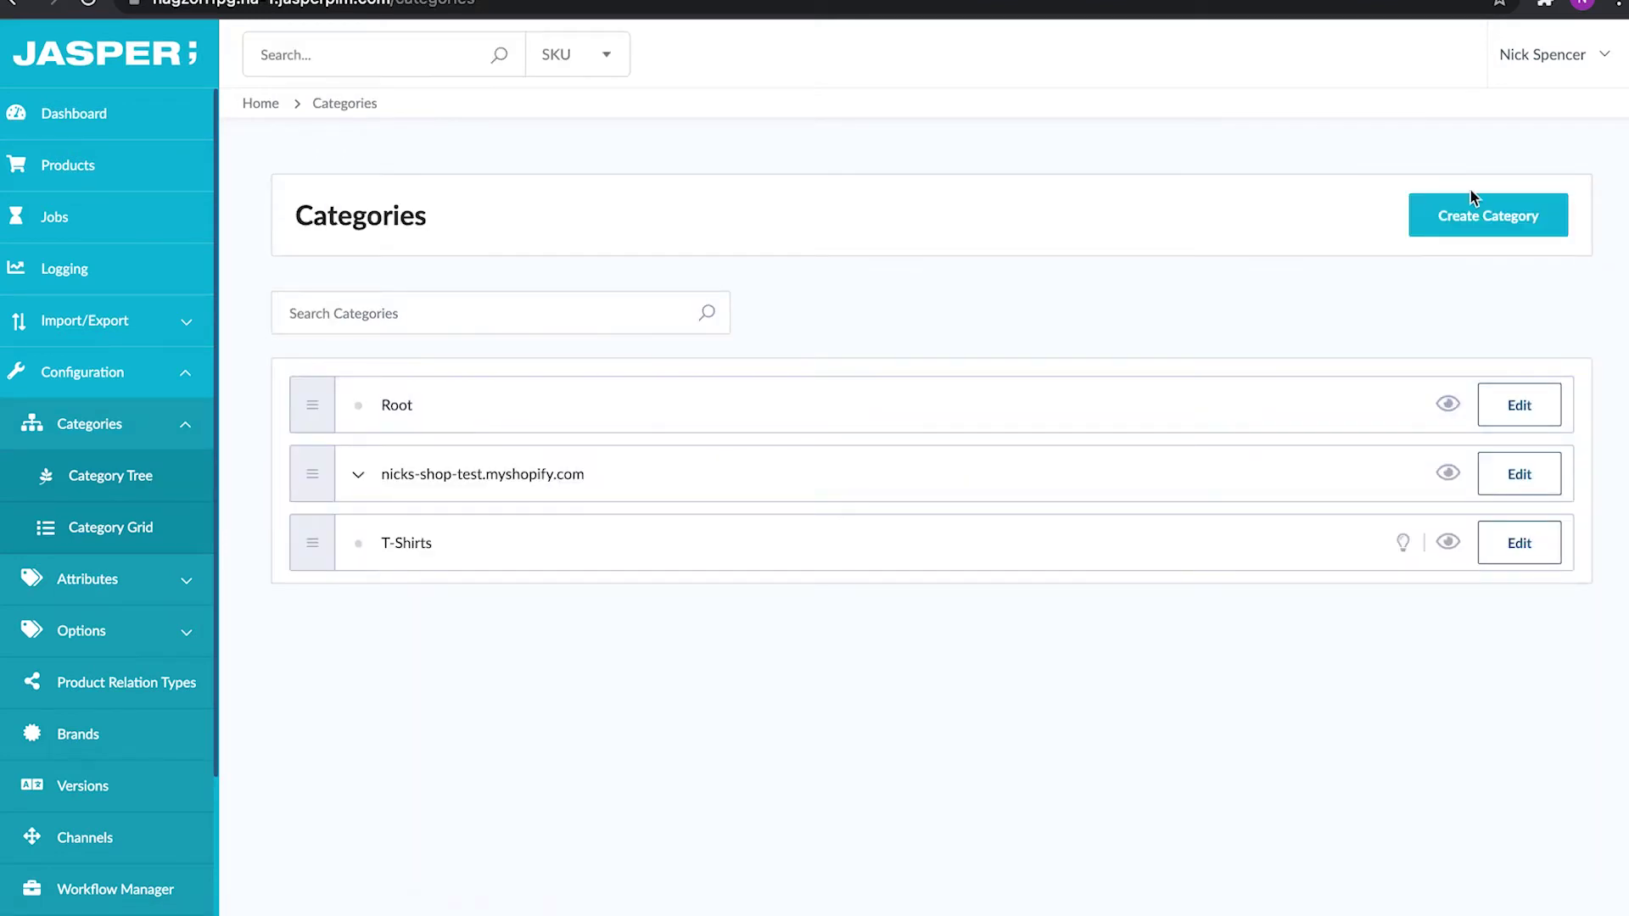
click(1439, 205)
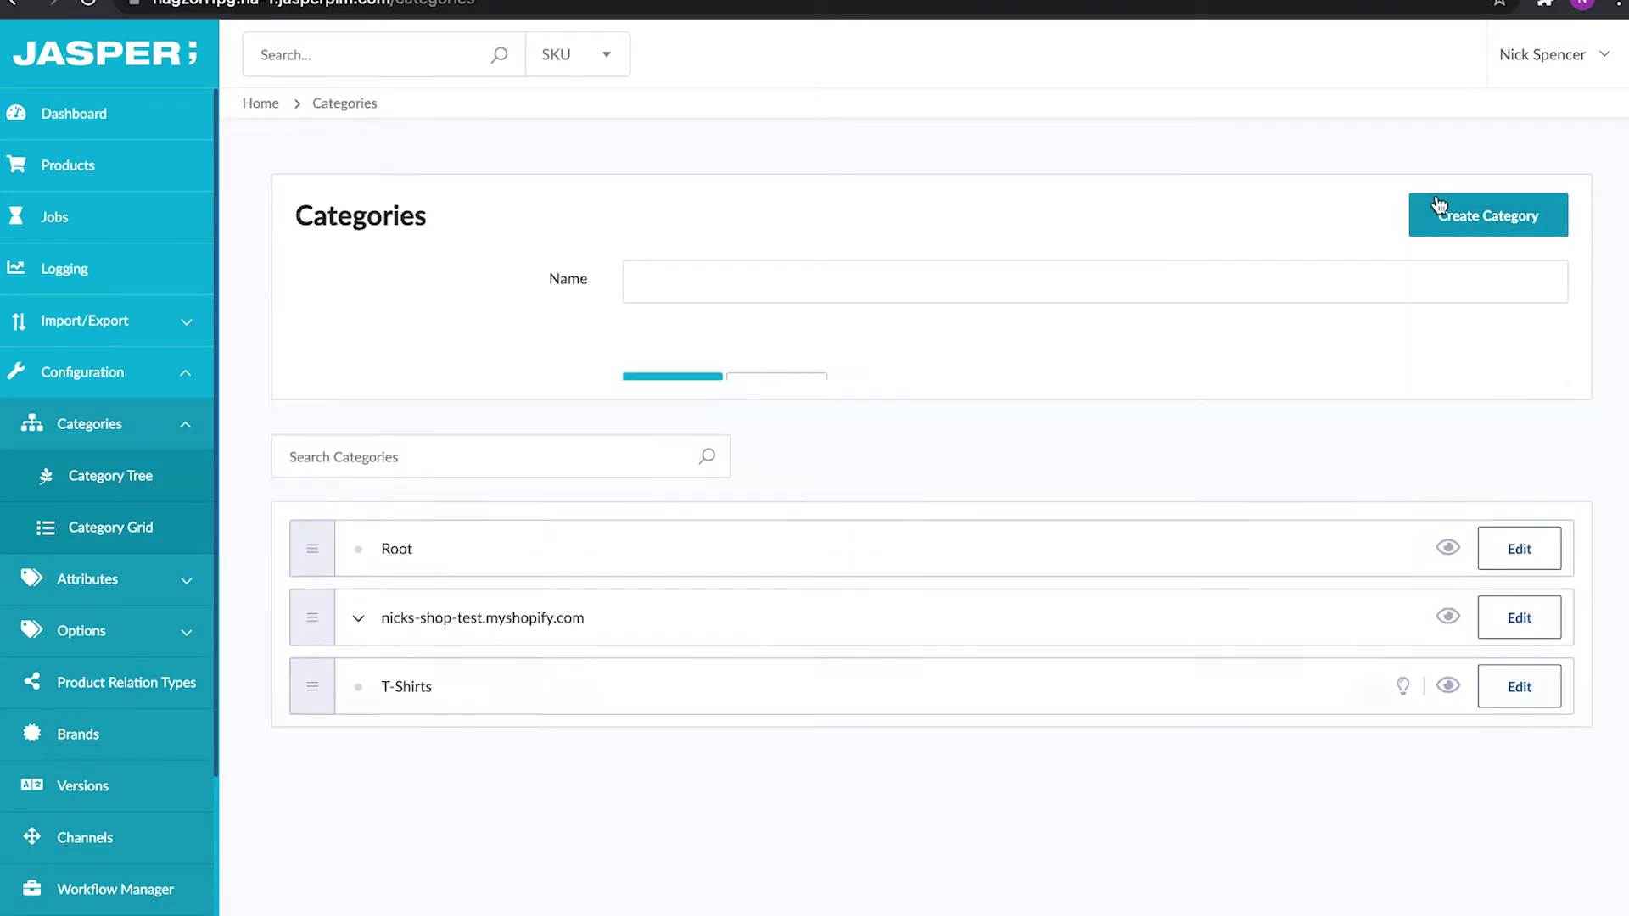
click(851, 280)
text(Hats)
click(652, 399)
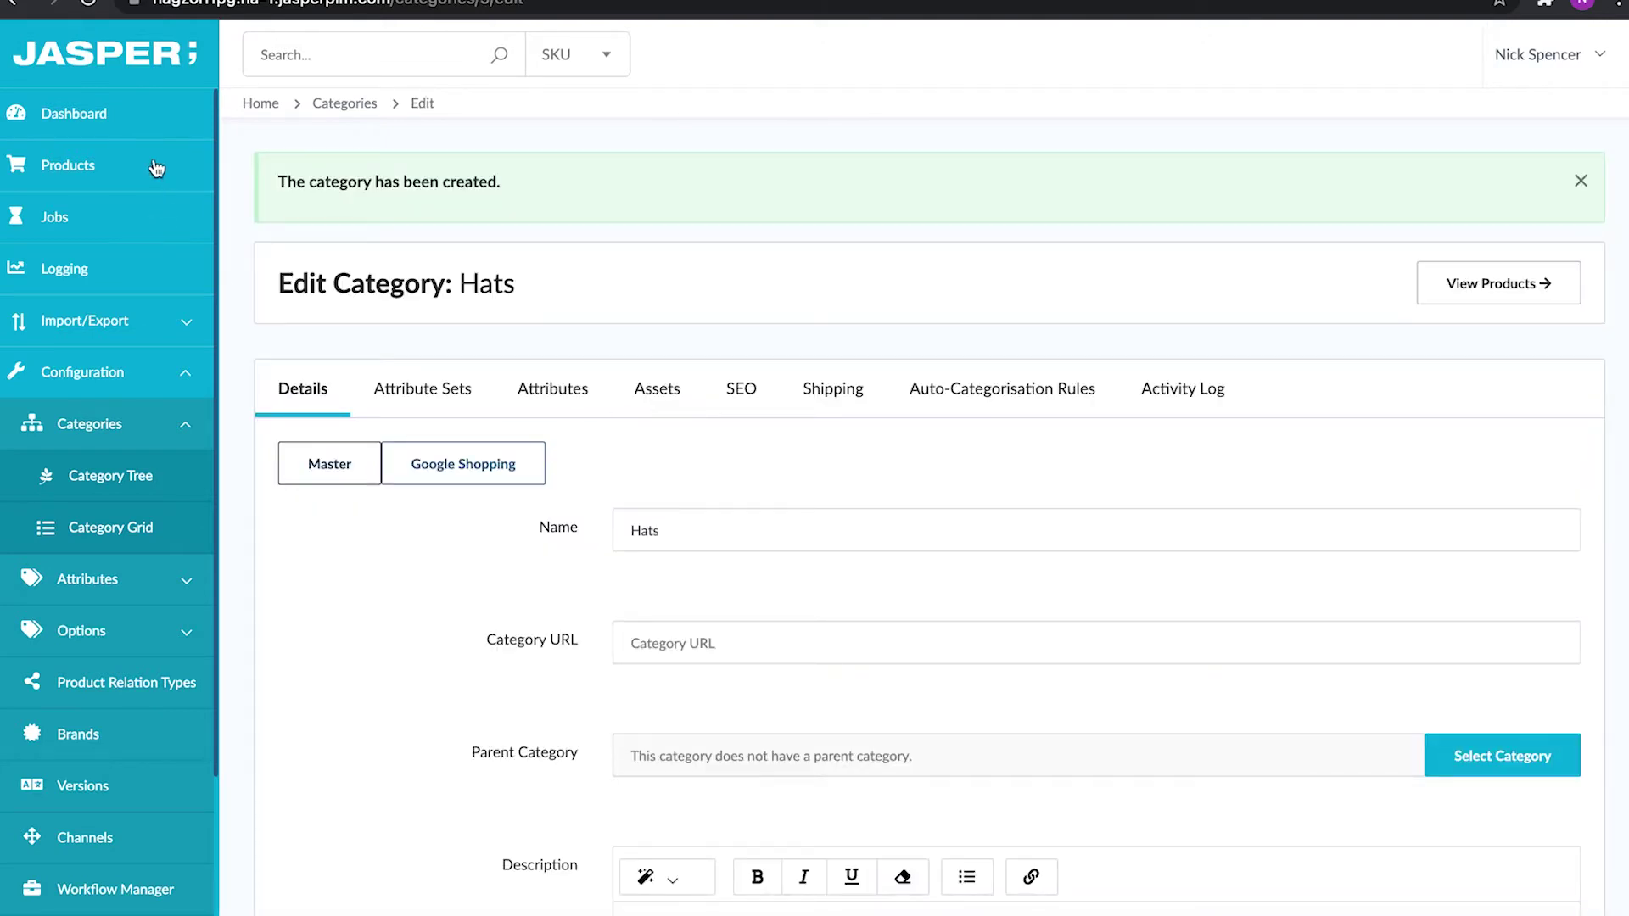
click(155, 167)
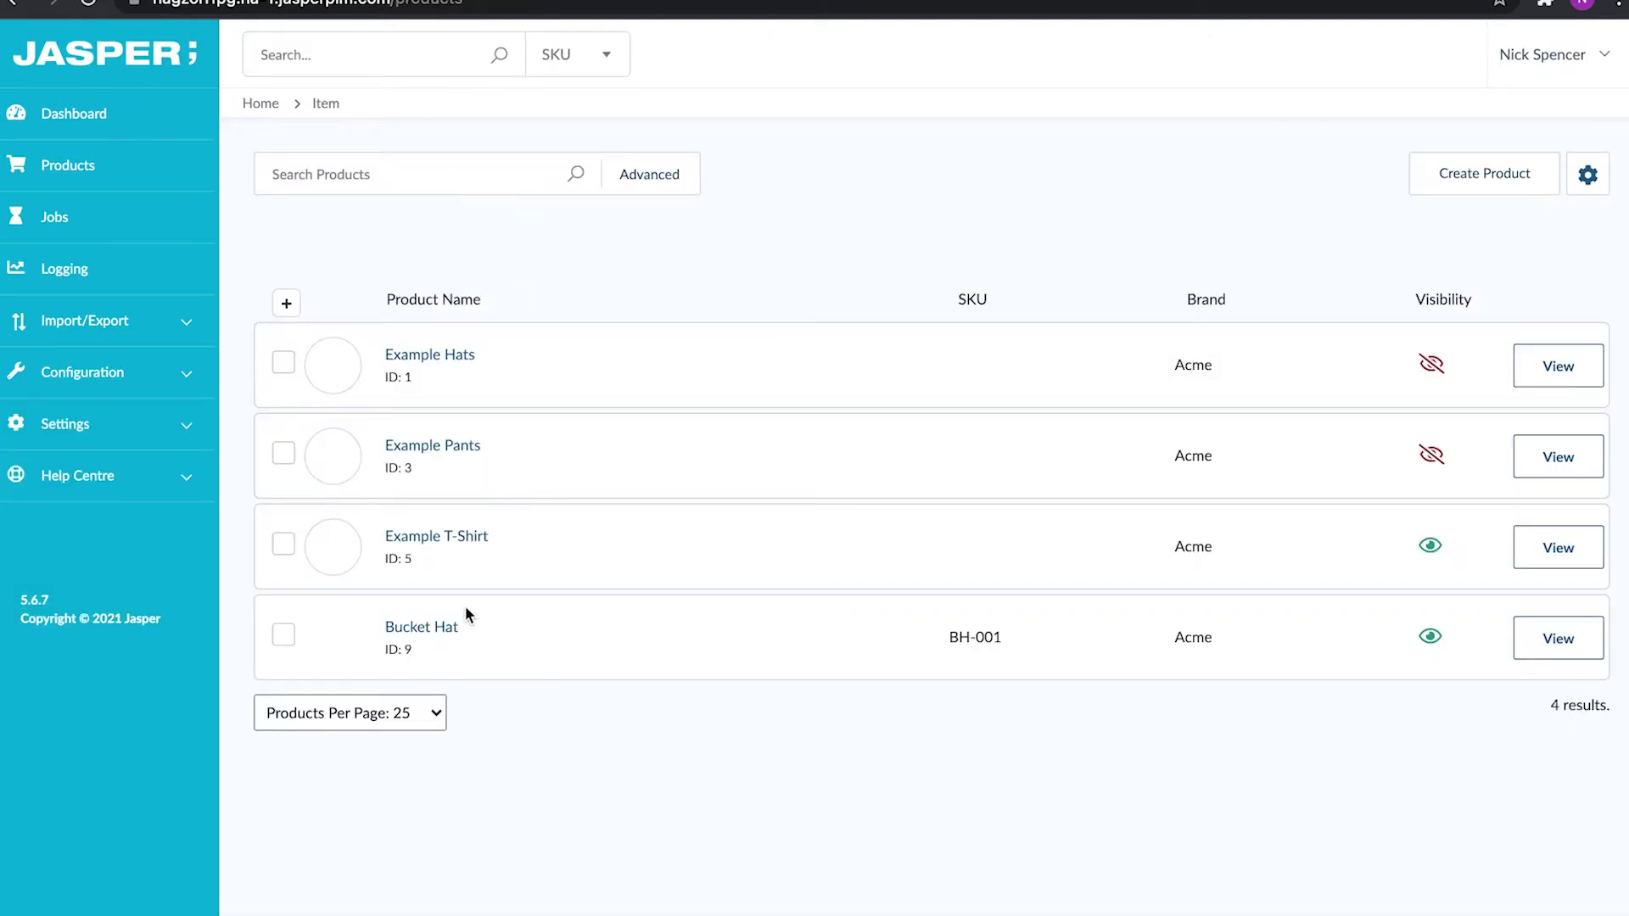
Add the Bucket Hat to the Hats category from its Categories tab
click(420, 626)
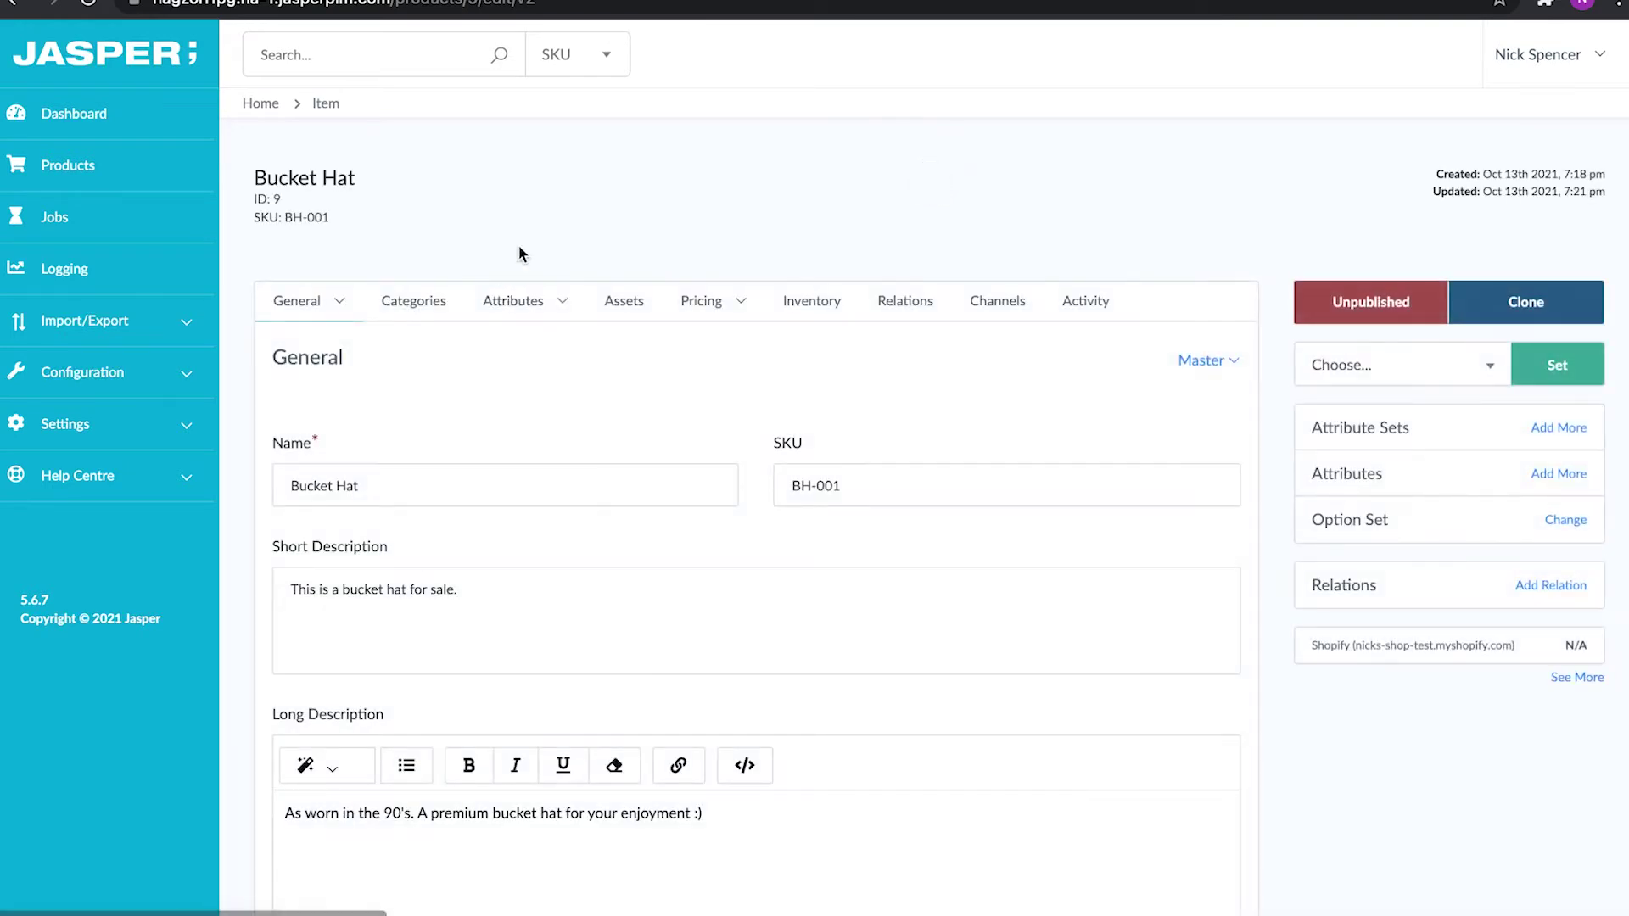
click(413, 301)
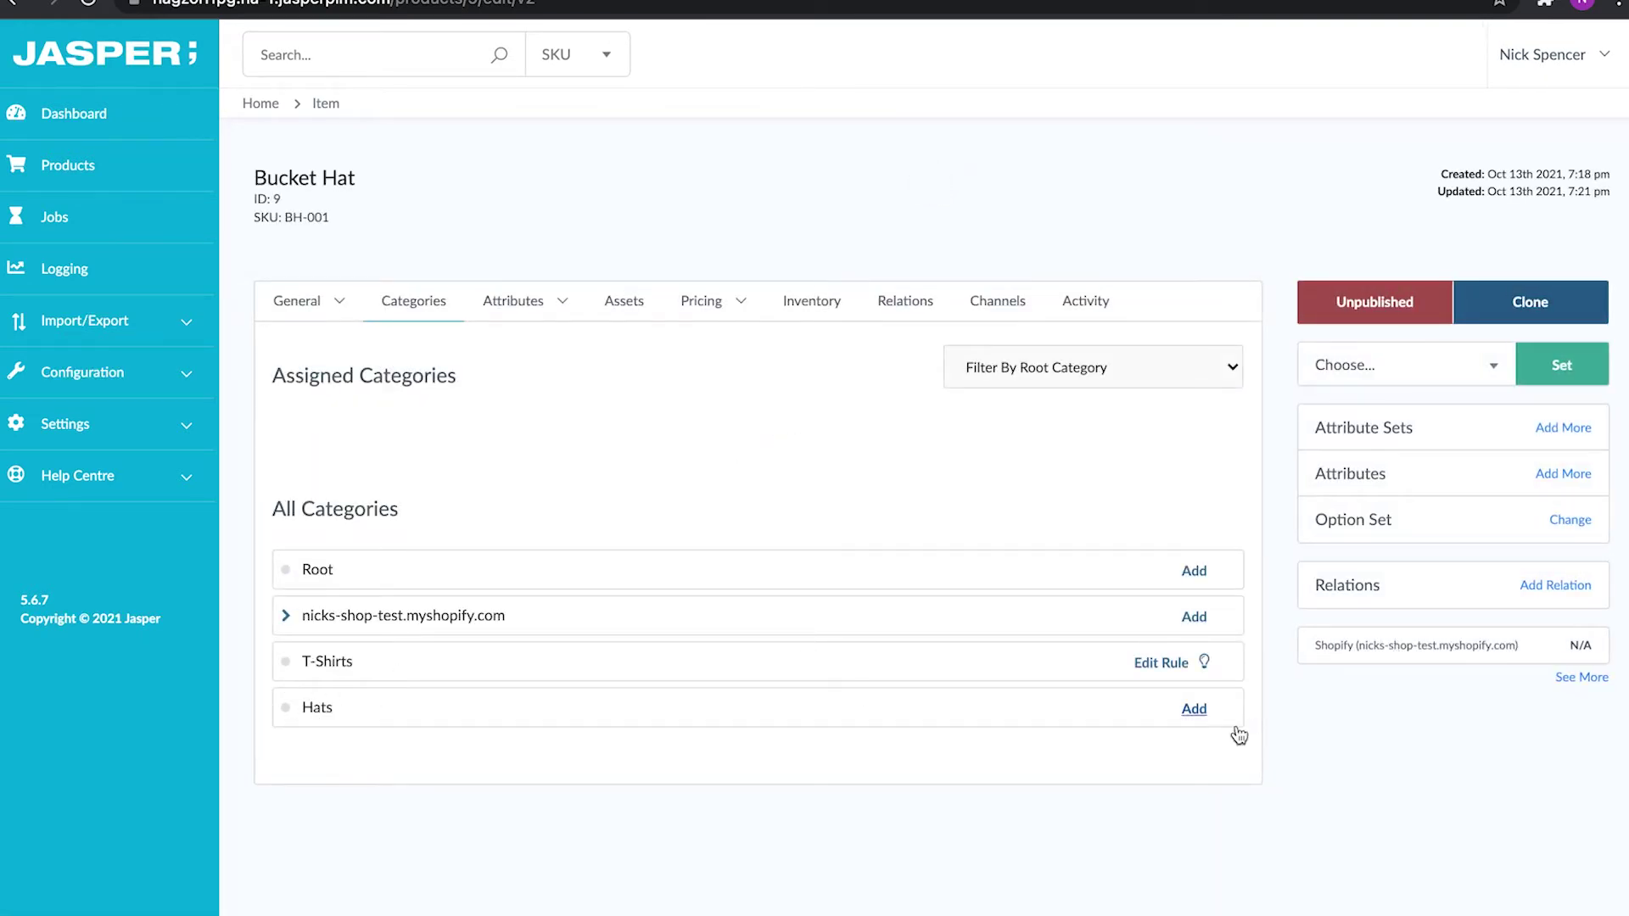
click(1194, 709)
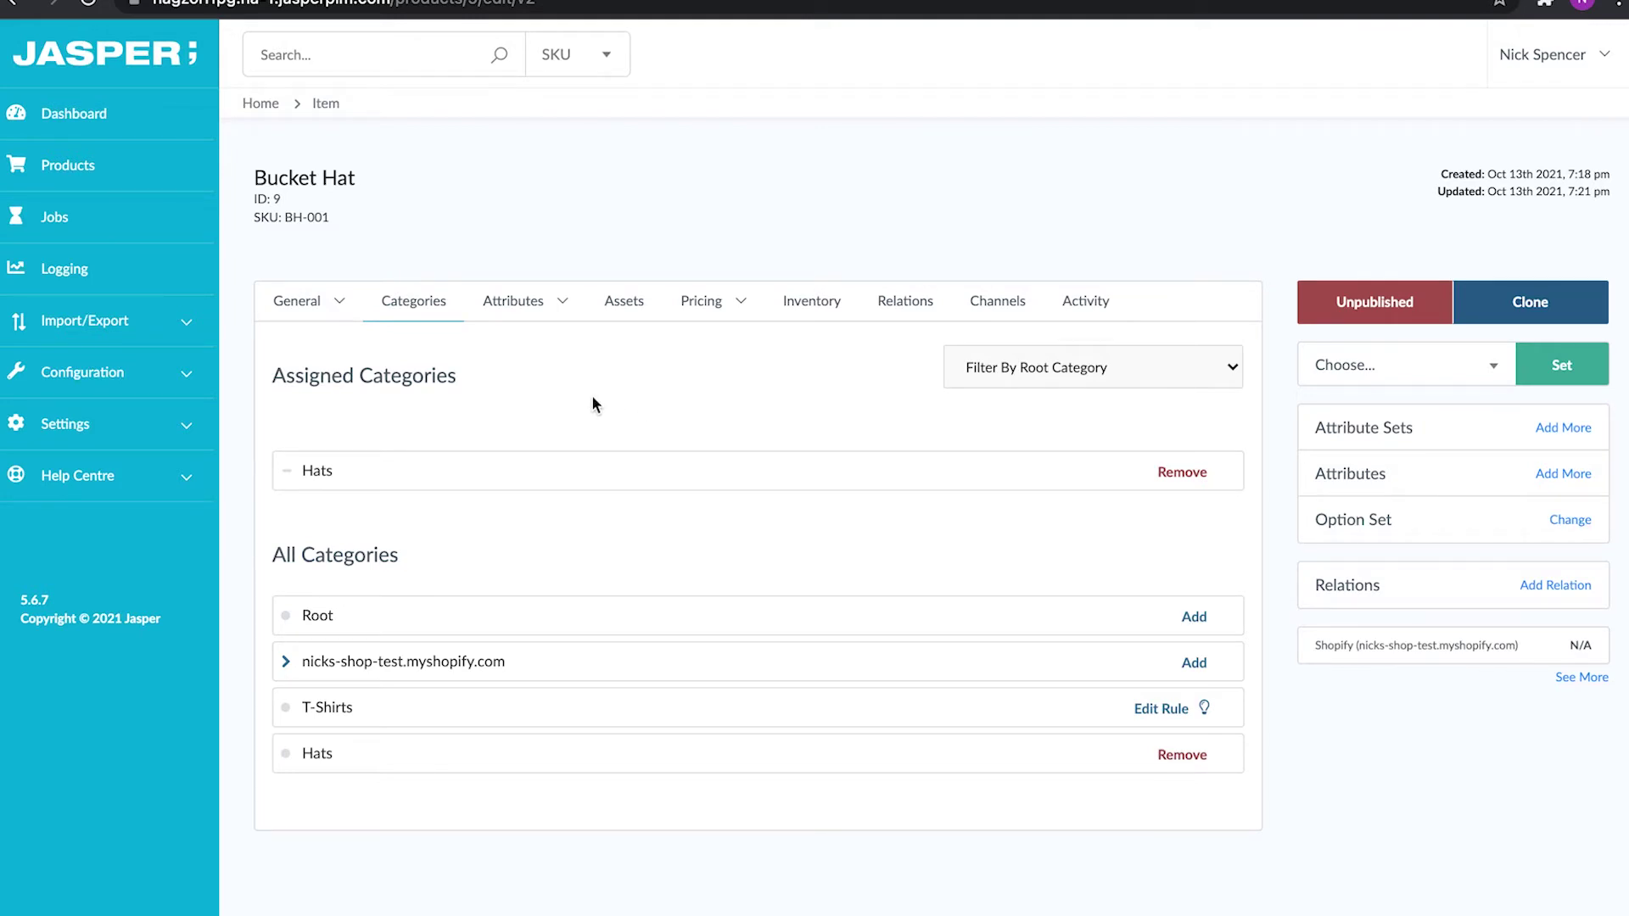
click(555, 305)
click(543, 341)
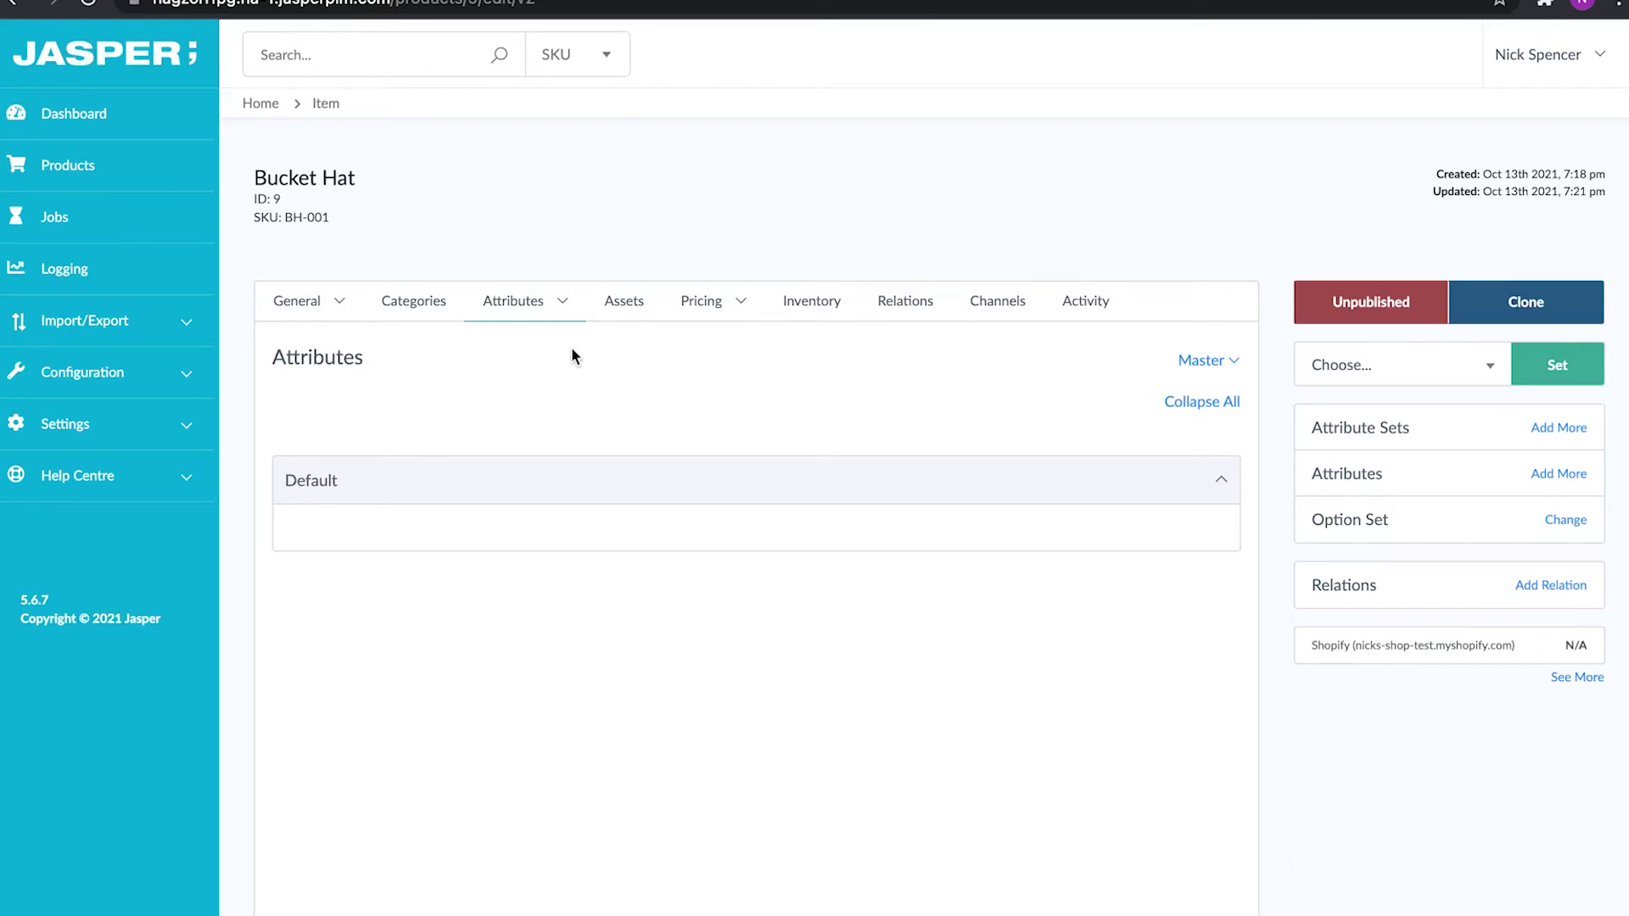
Create a new attribute named 'Hat Designer' of type Selectbox
click(61, 380)
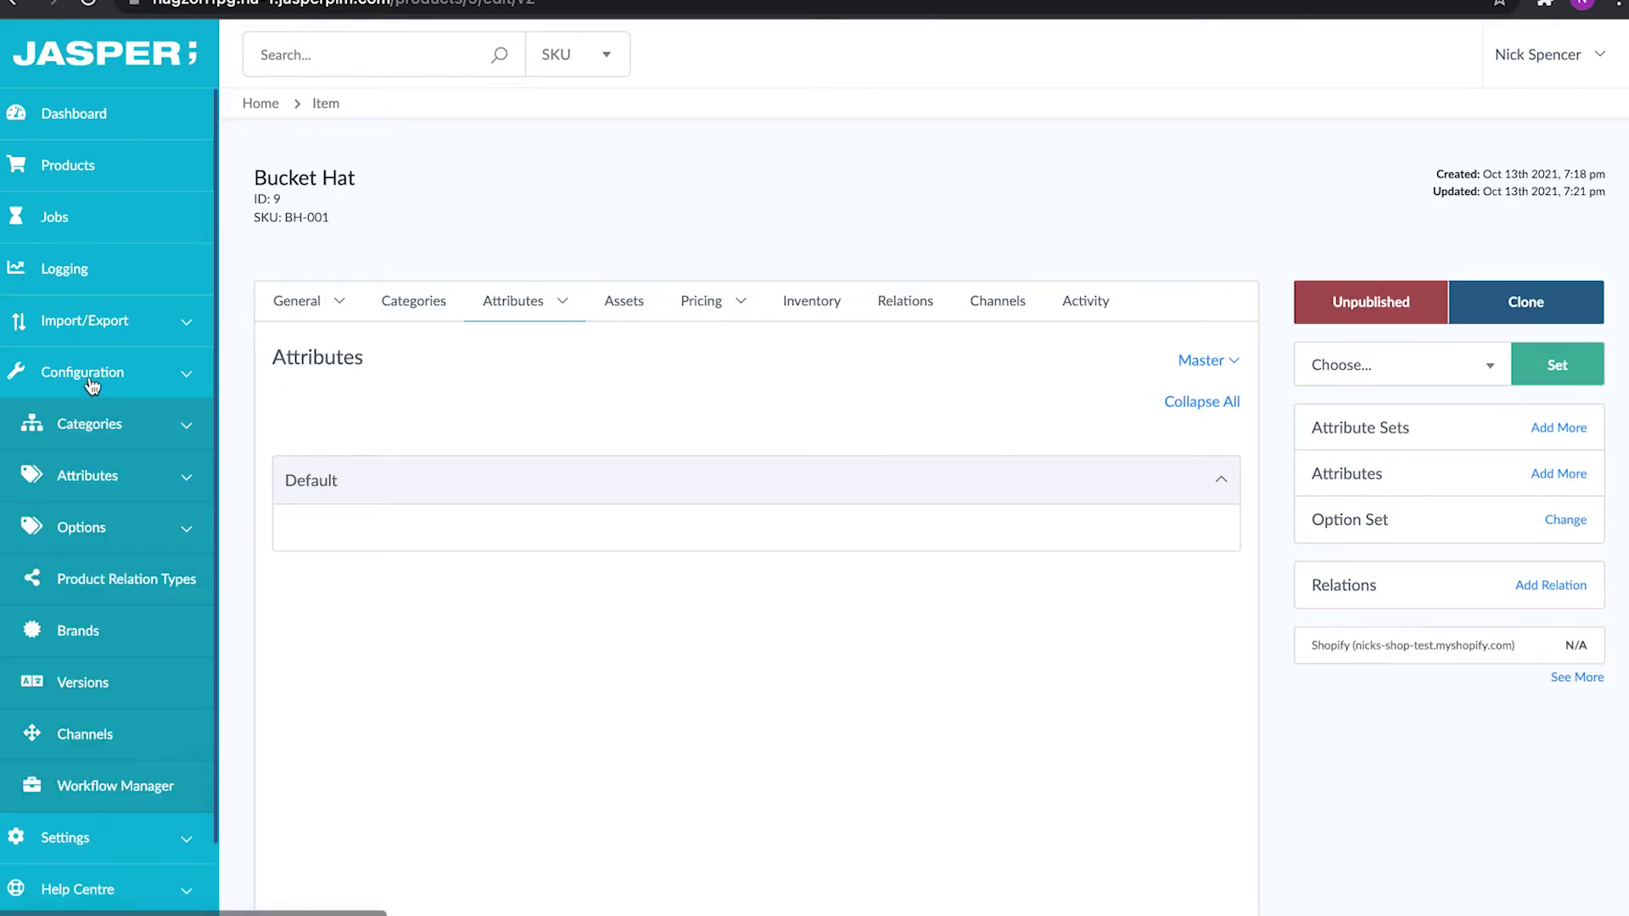
click(91, 460)
click(95, 590)
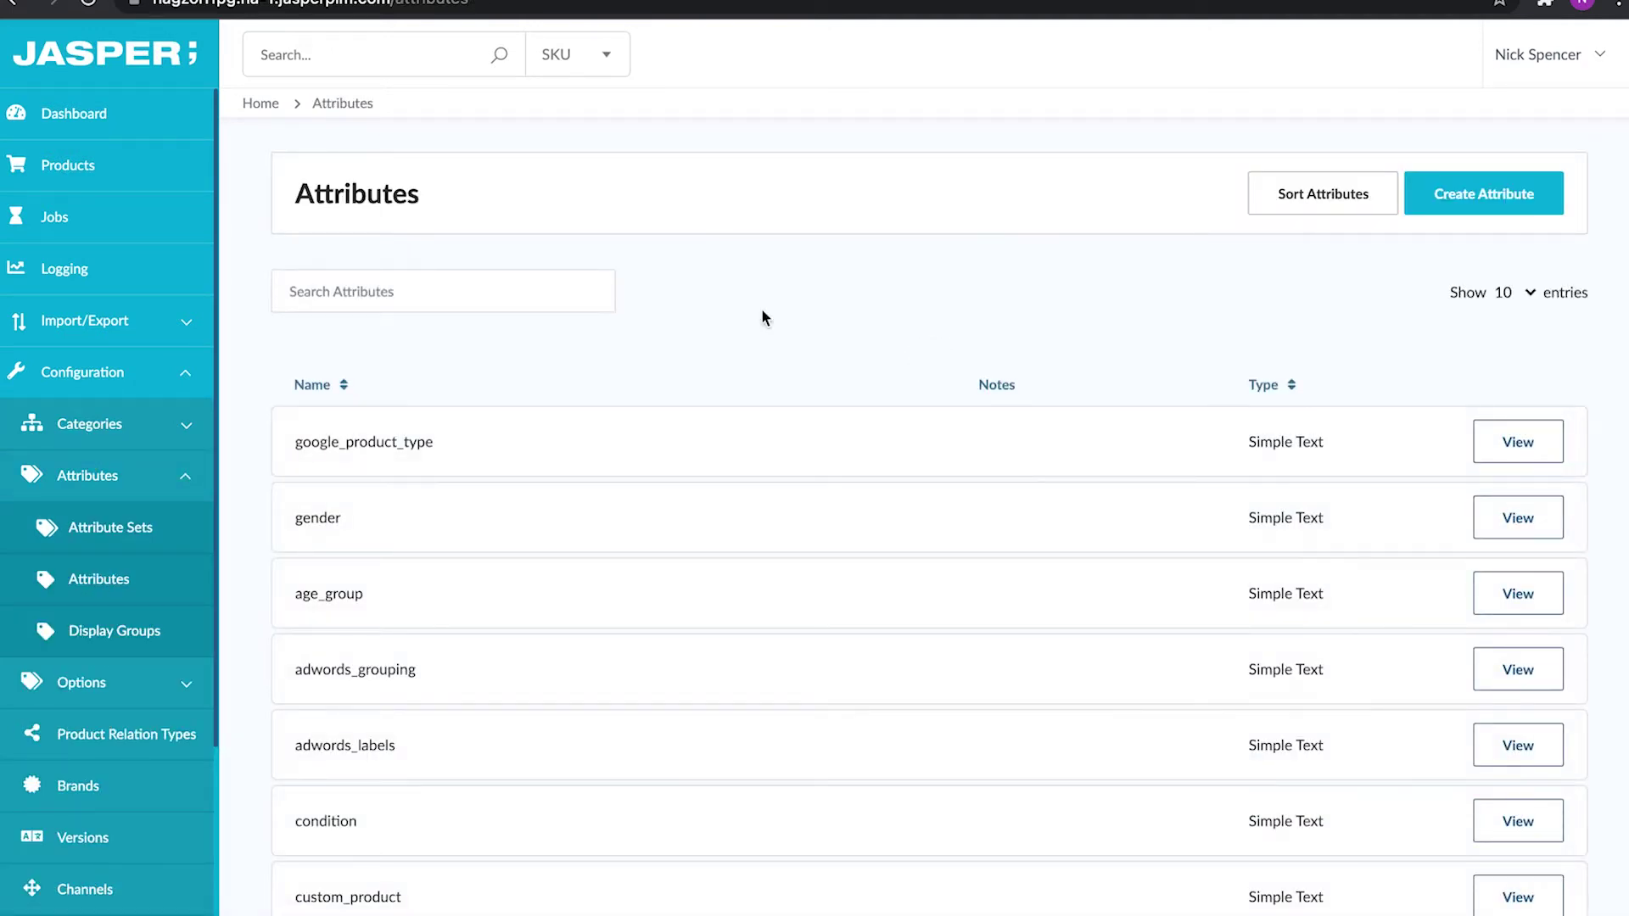
click(1440, 186)
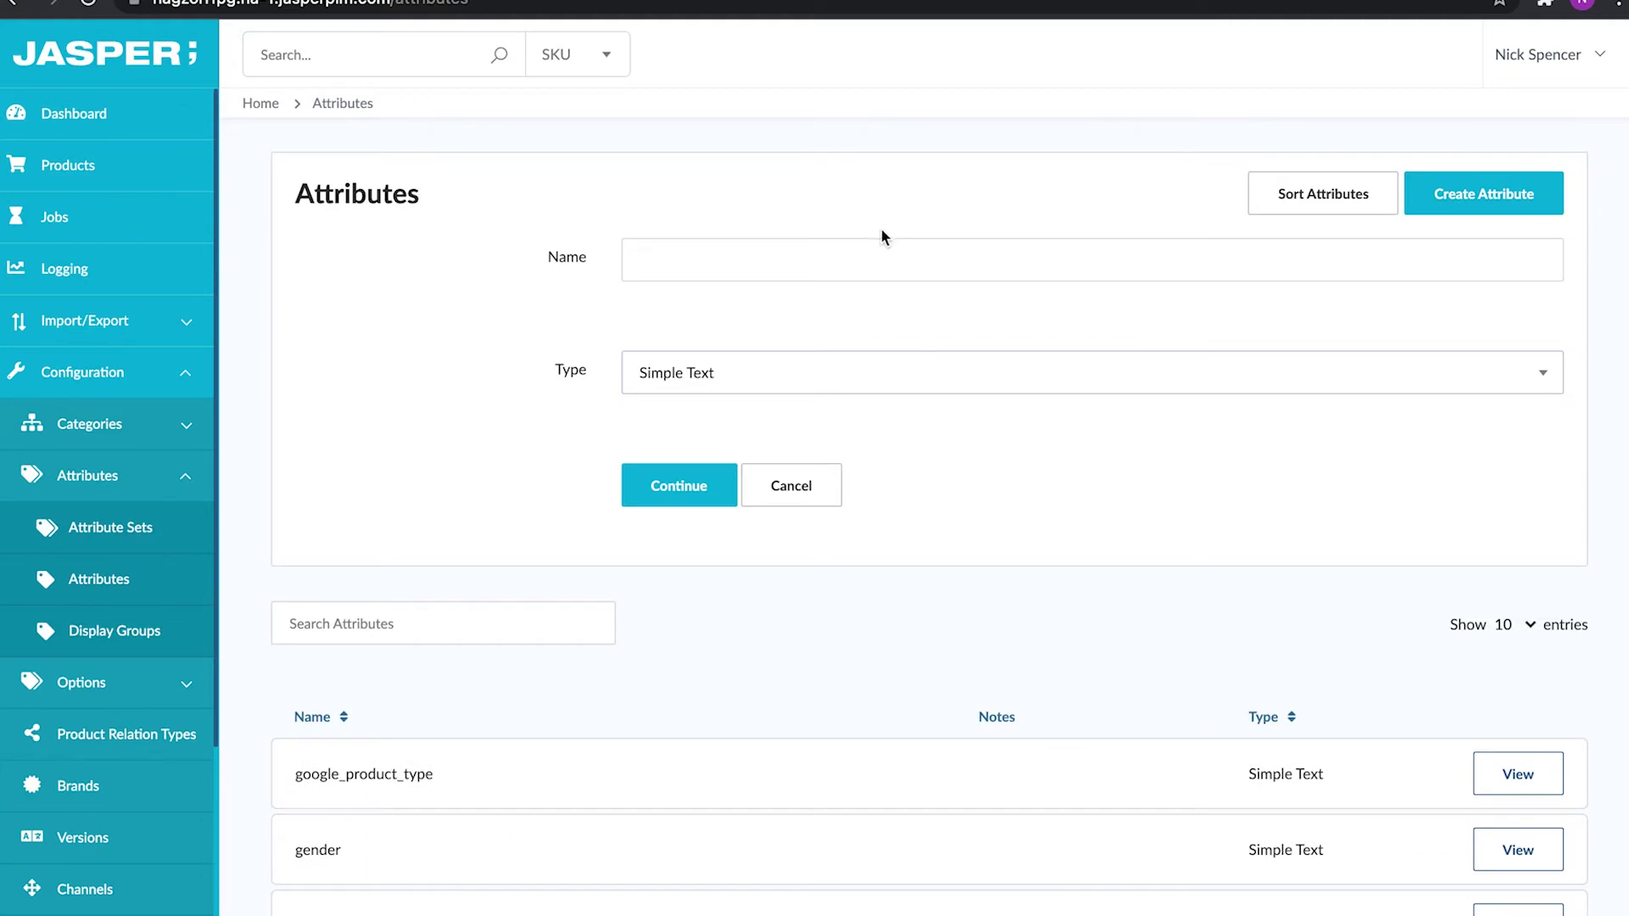
click(734, 258)
text(Ha)
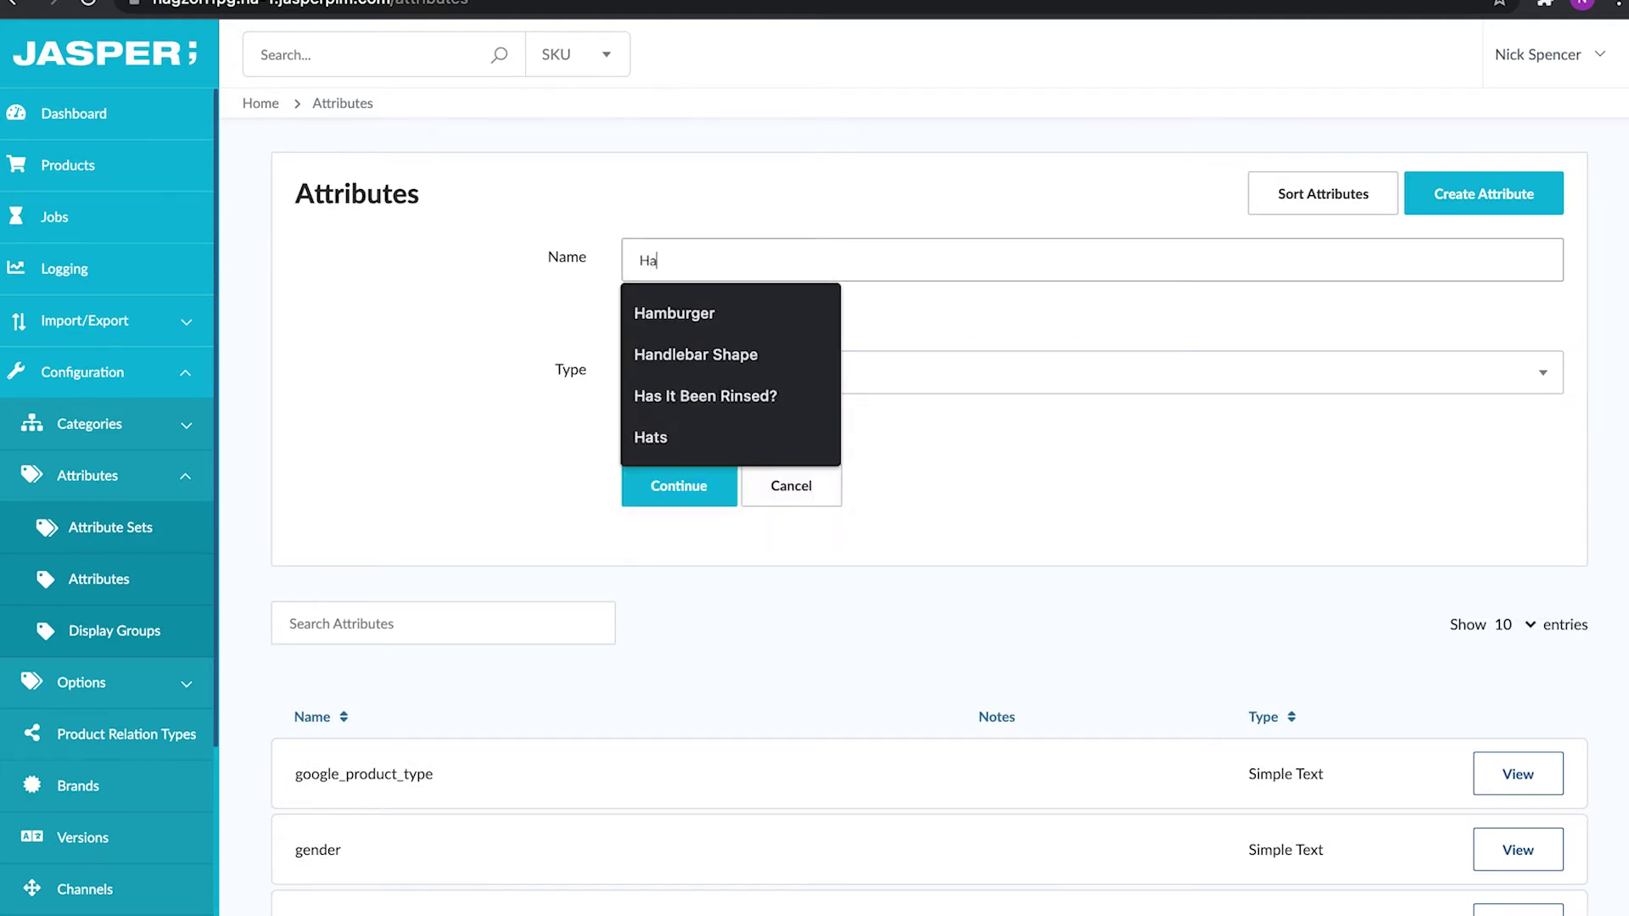
text(t Designer)
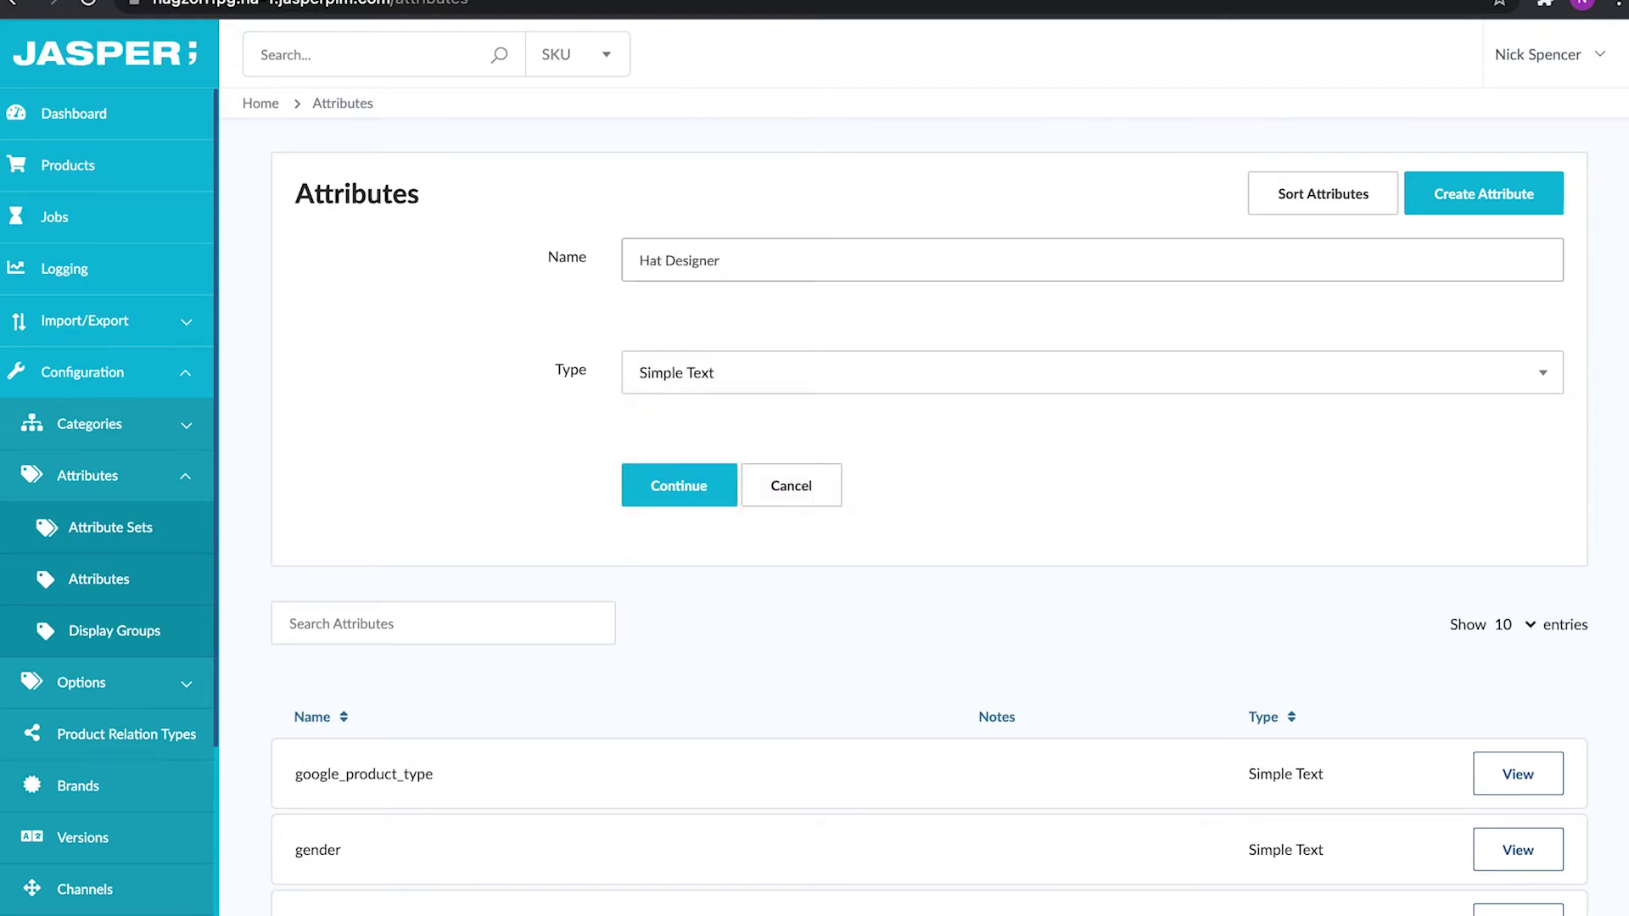
click(679, 383)
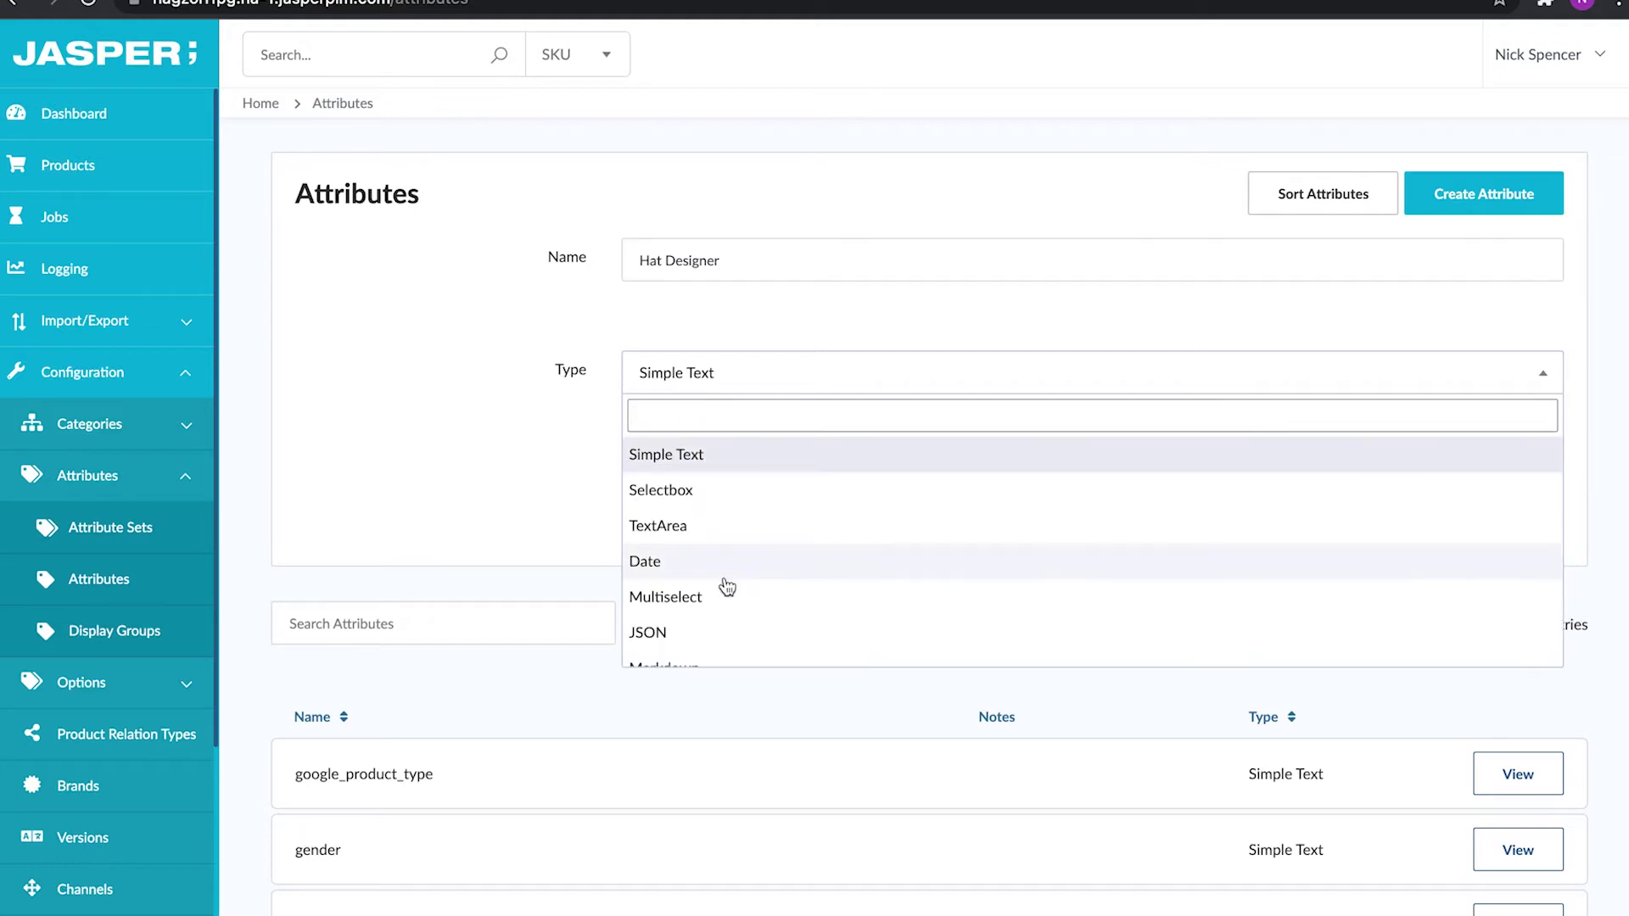
scroll(725, 586, down, 1)
scroll(725, 560, up, 1)
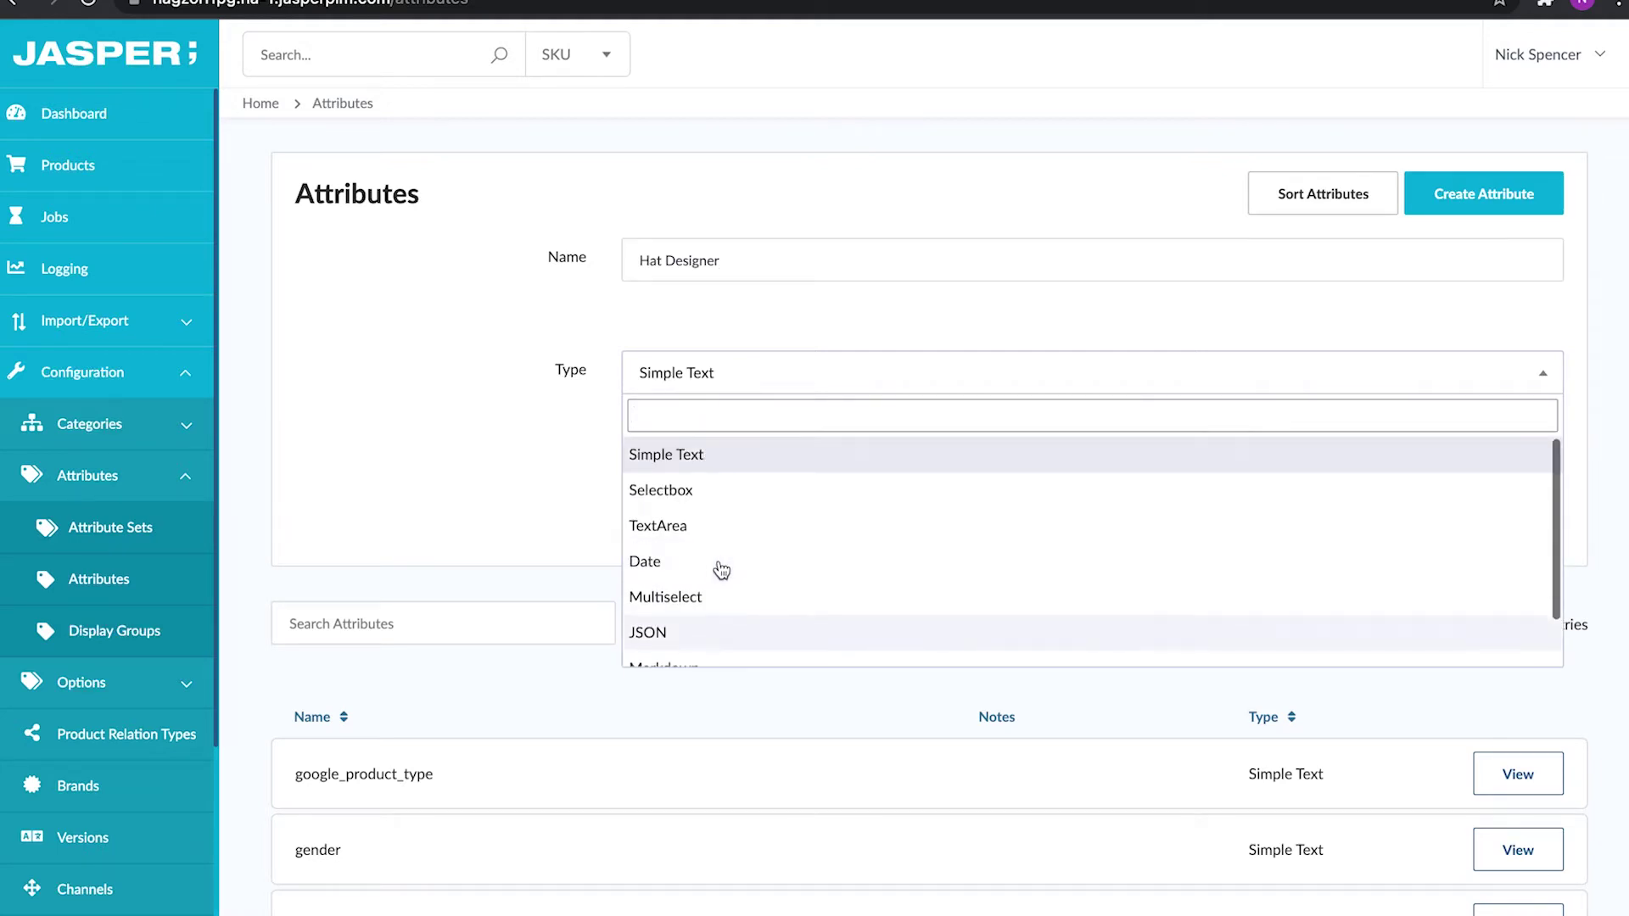
click(723, 498)
click(704, 483)
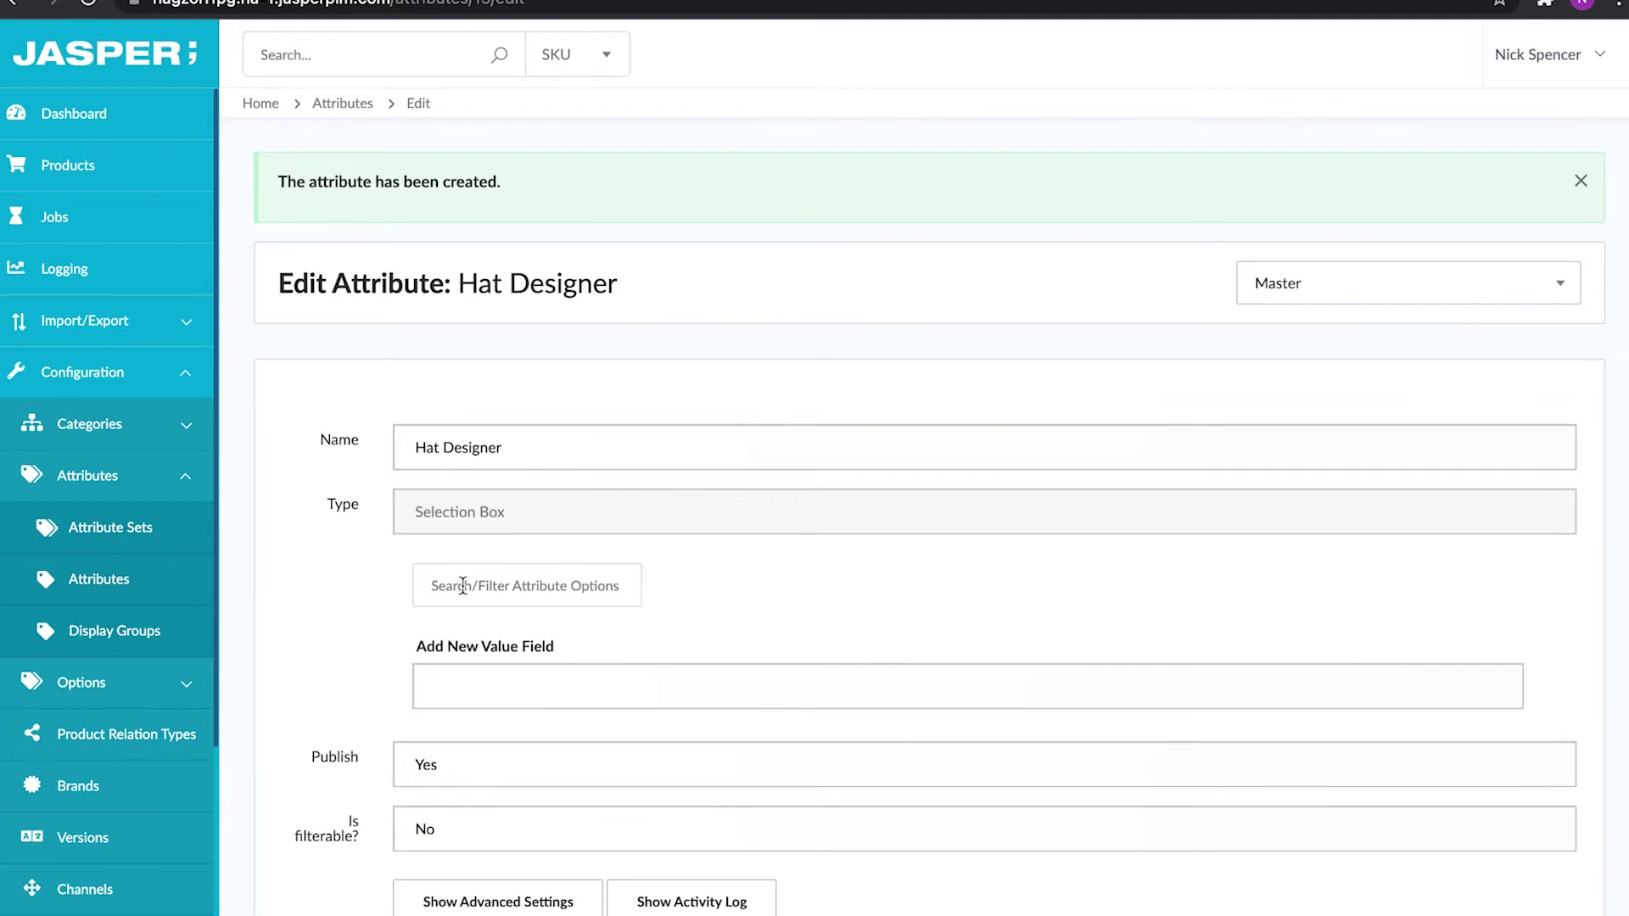
Add two designer names as the attribute's selectable values
click(480, 684)
click(462, 732)
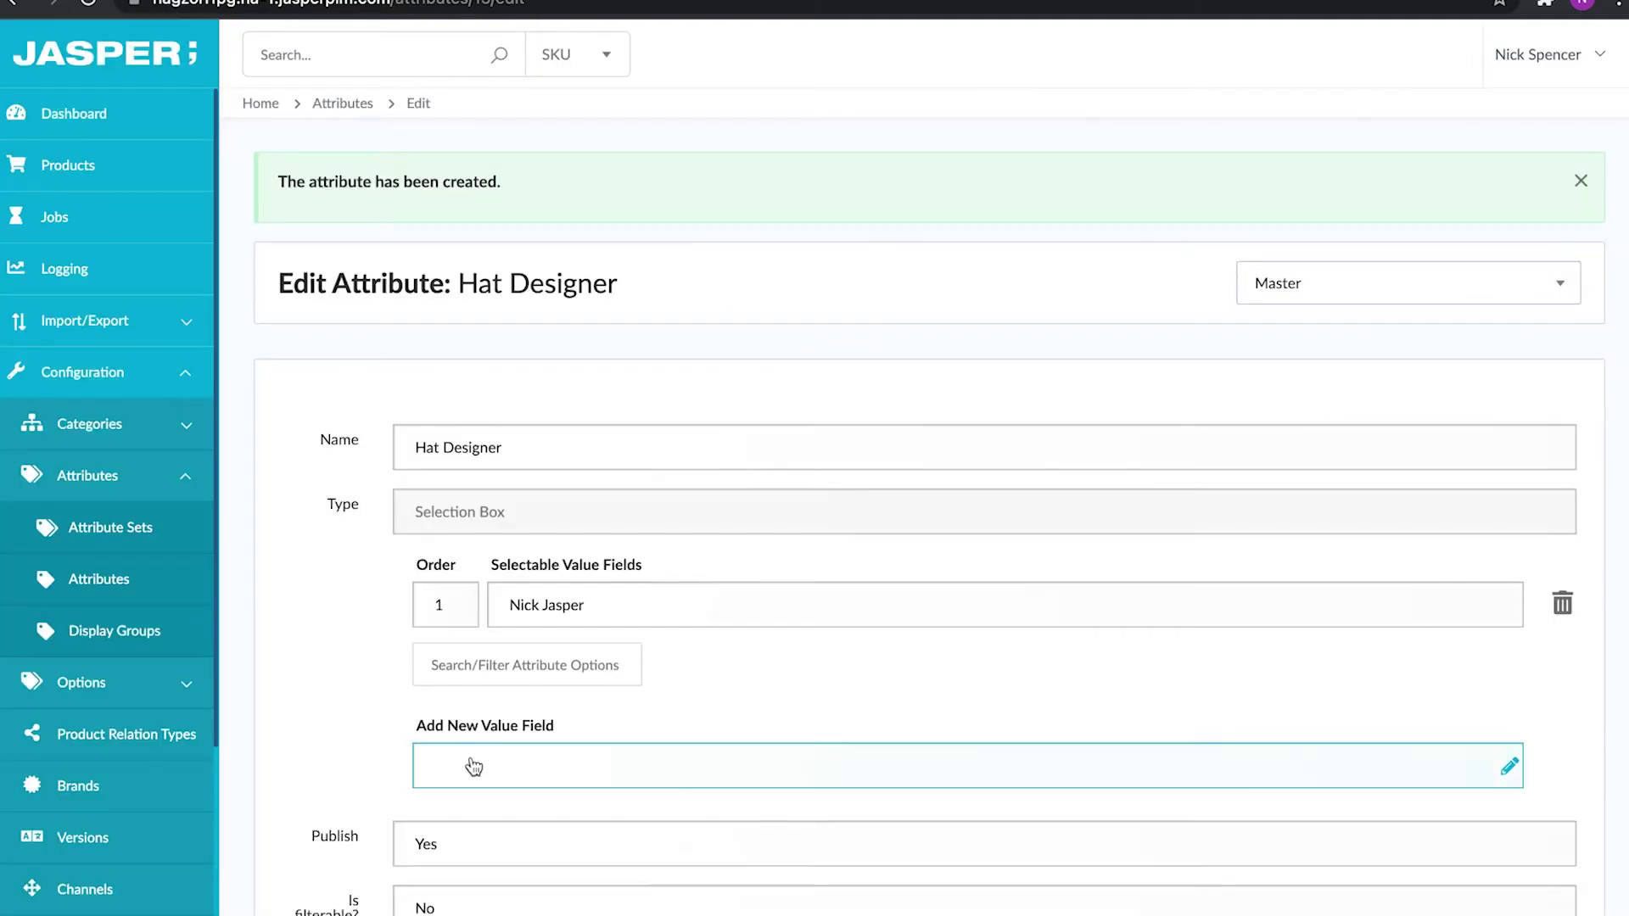
click(473, 767)
text(Bruce Wayne)
click(465, 808)
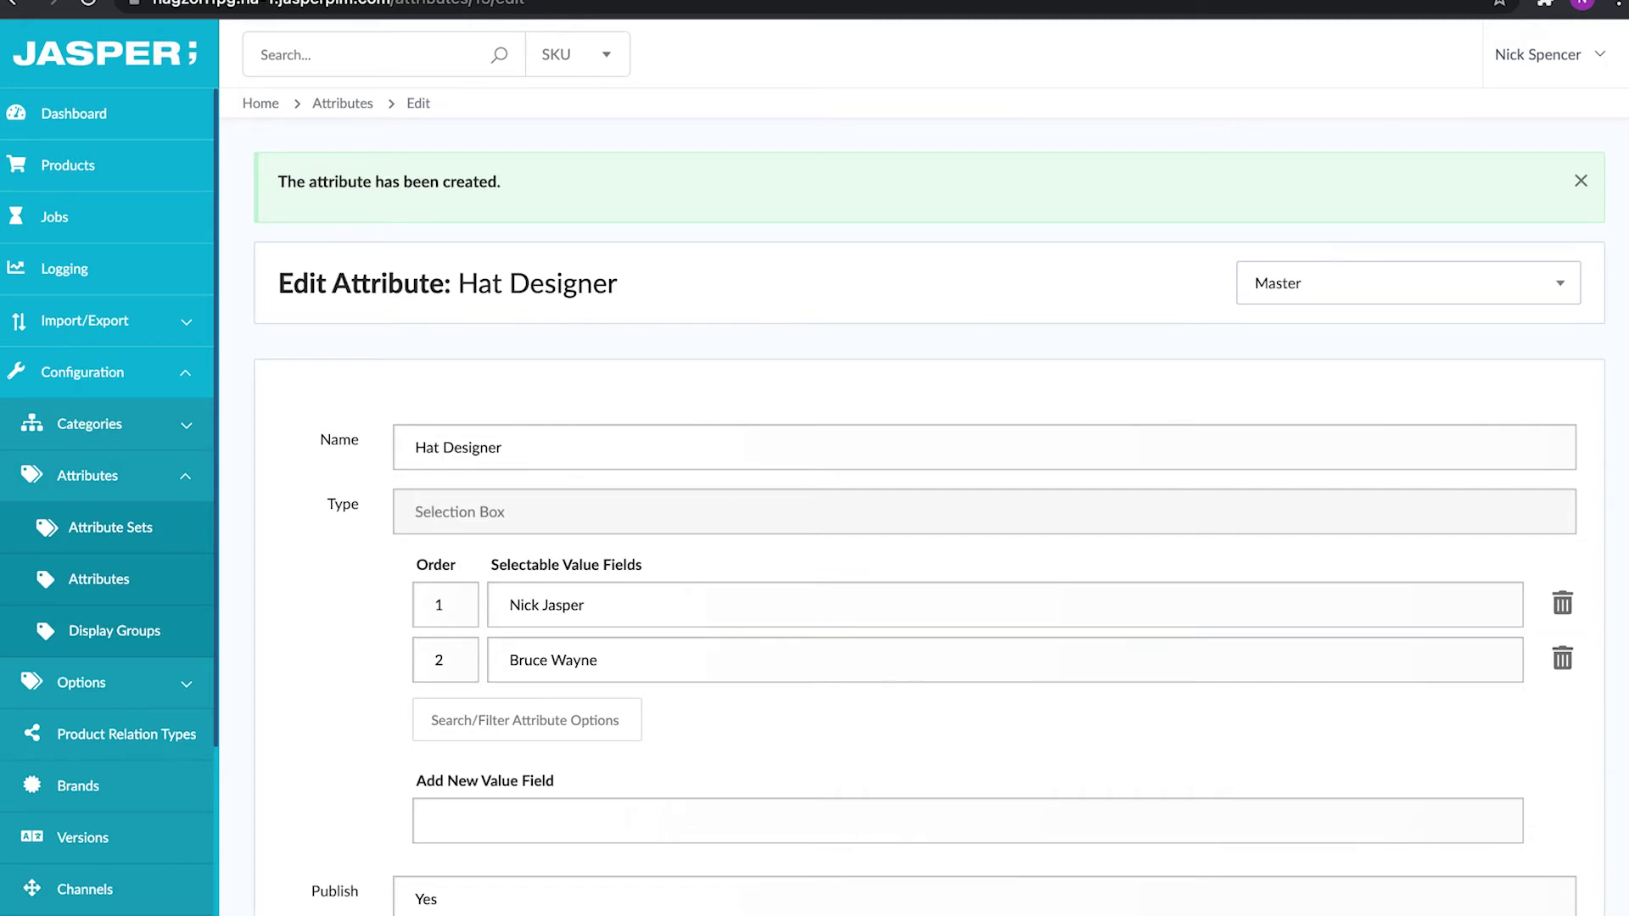
click(108, 166)
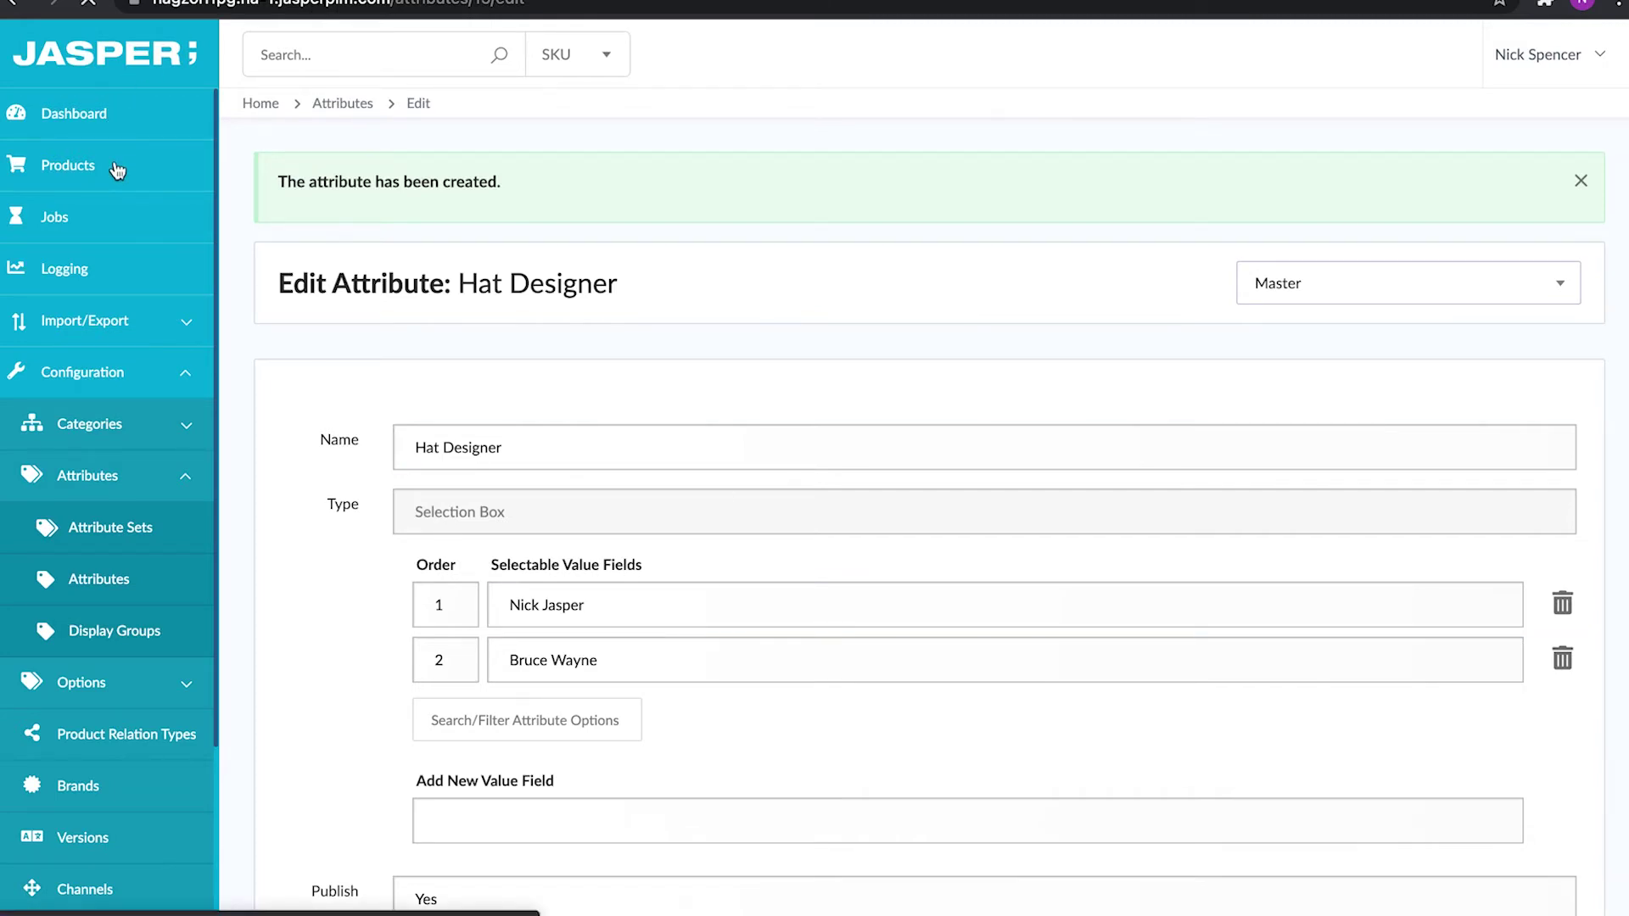
Add the Hat Designer attribute to the Bucket Hat product
click(438, 630)
click(1544, 473)
click(1449, 482)
text(Hat)
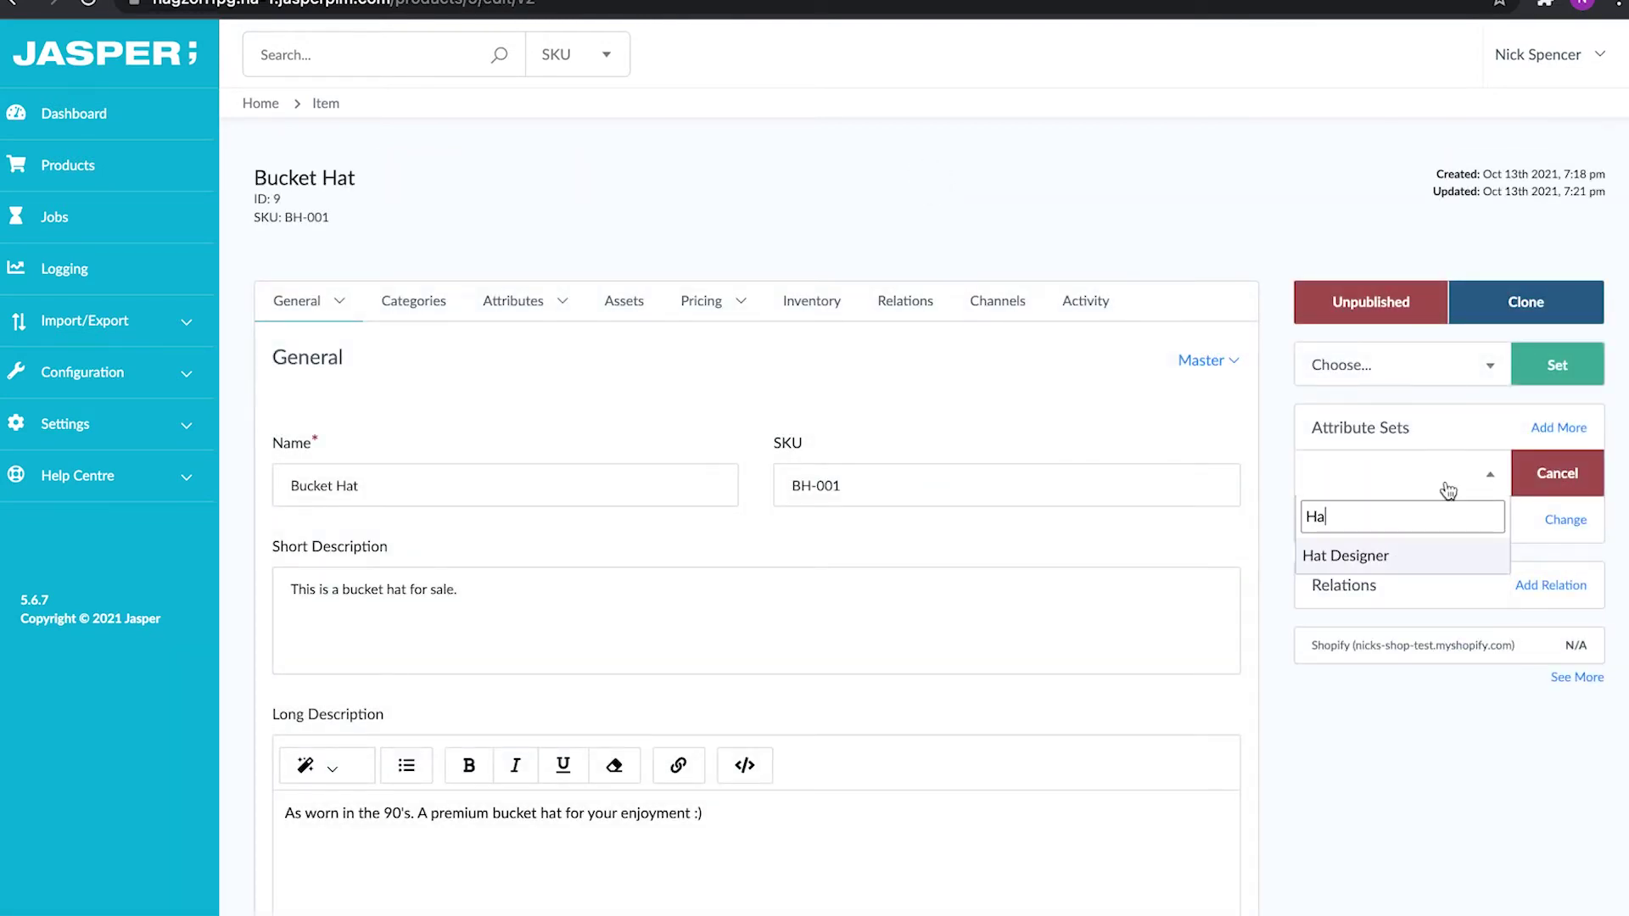
click(1436, 553)
click(1555, 488)
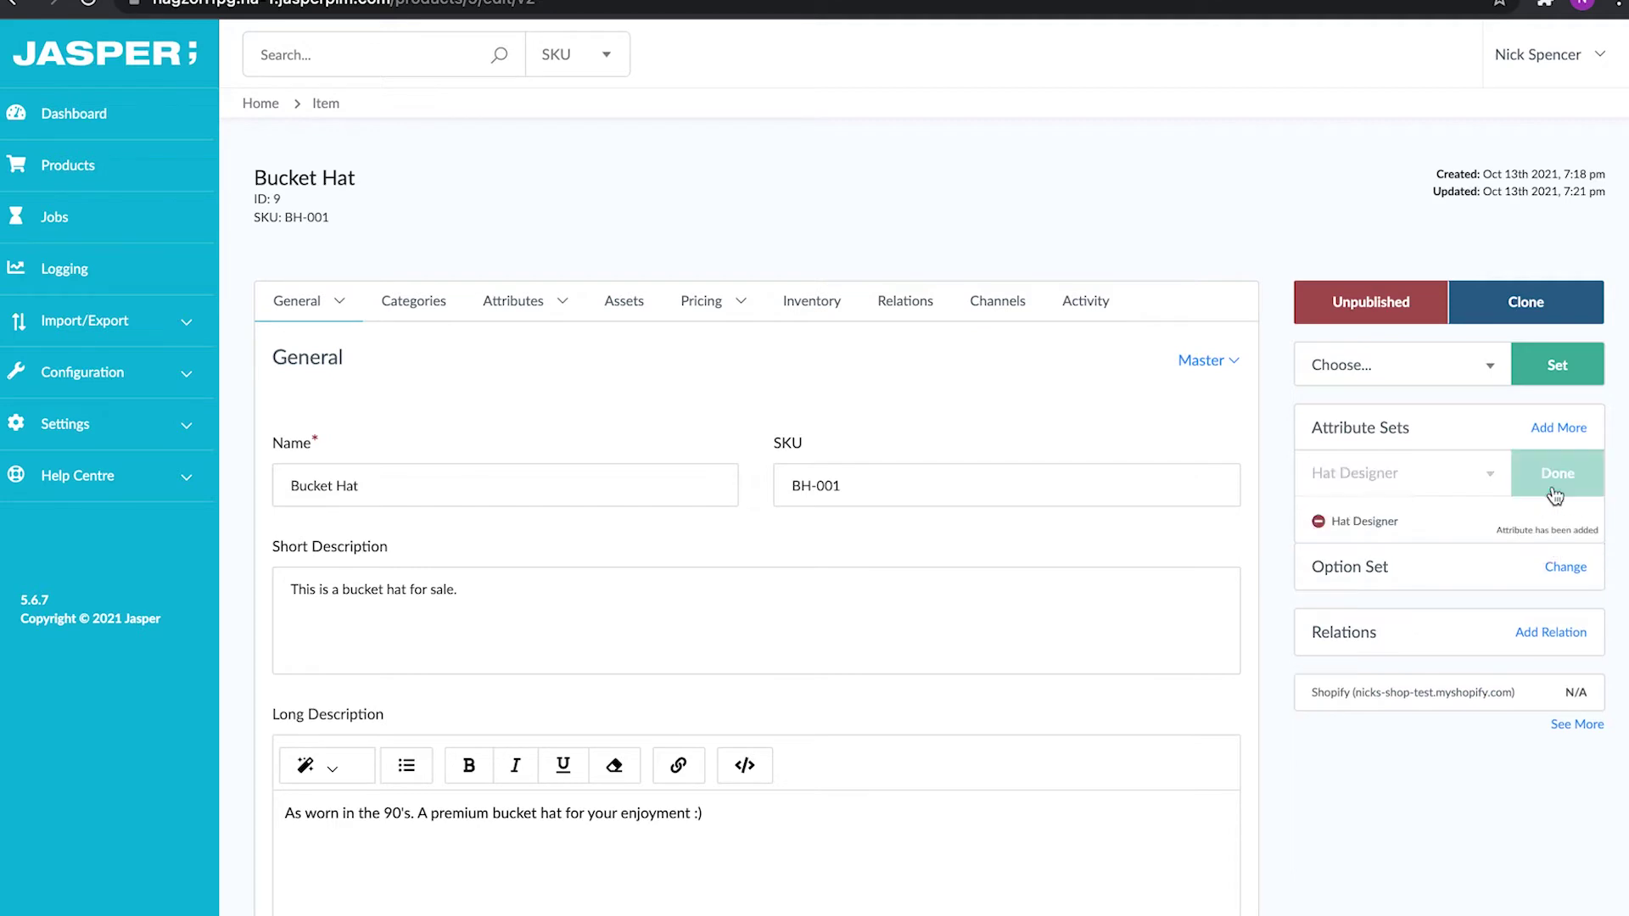
In the Default attribute group, set Hat Designer to the second designer option and save
click(513, 301)
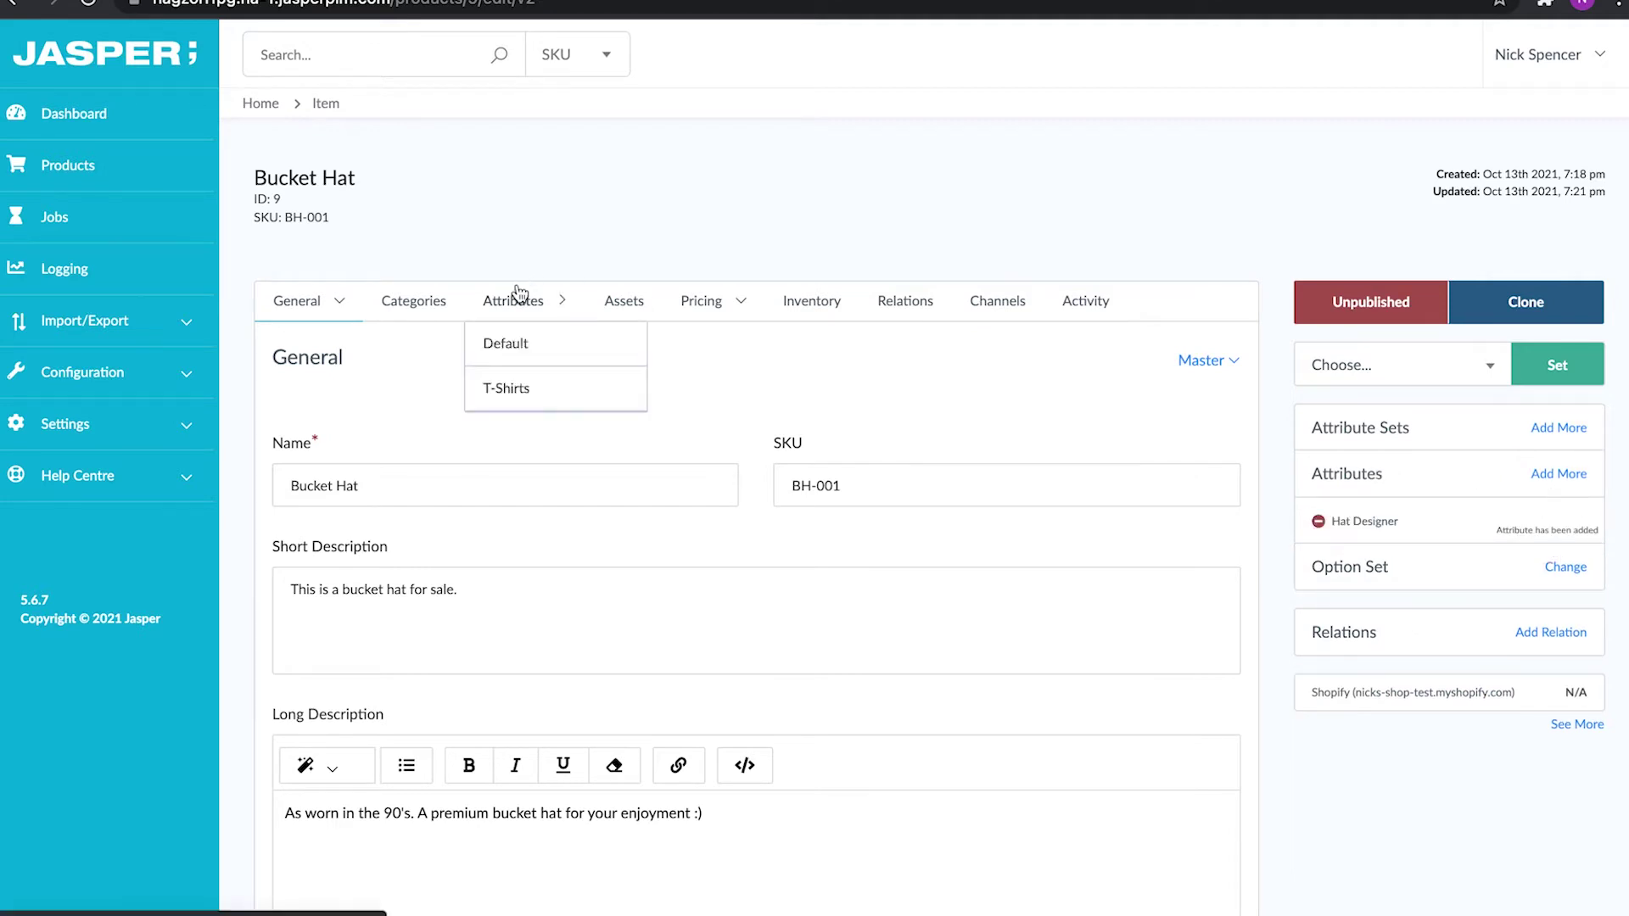
click(510, 343)
click(543, 539)
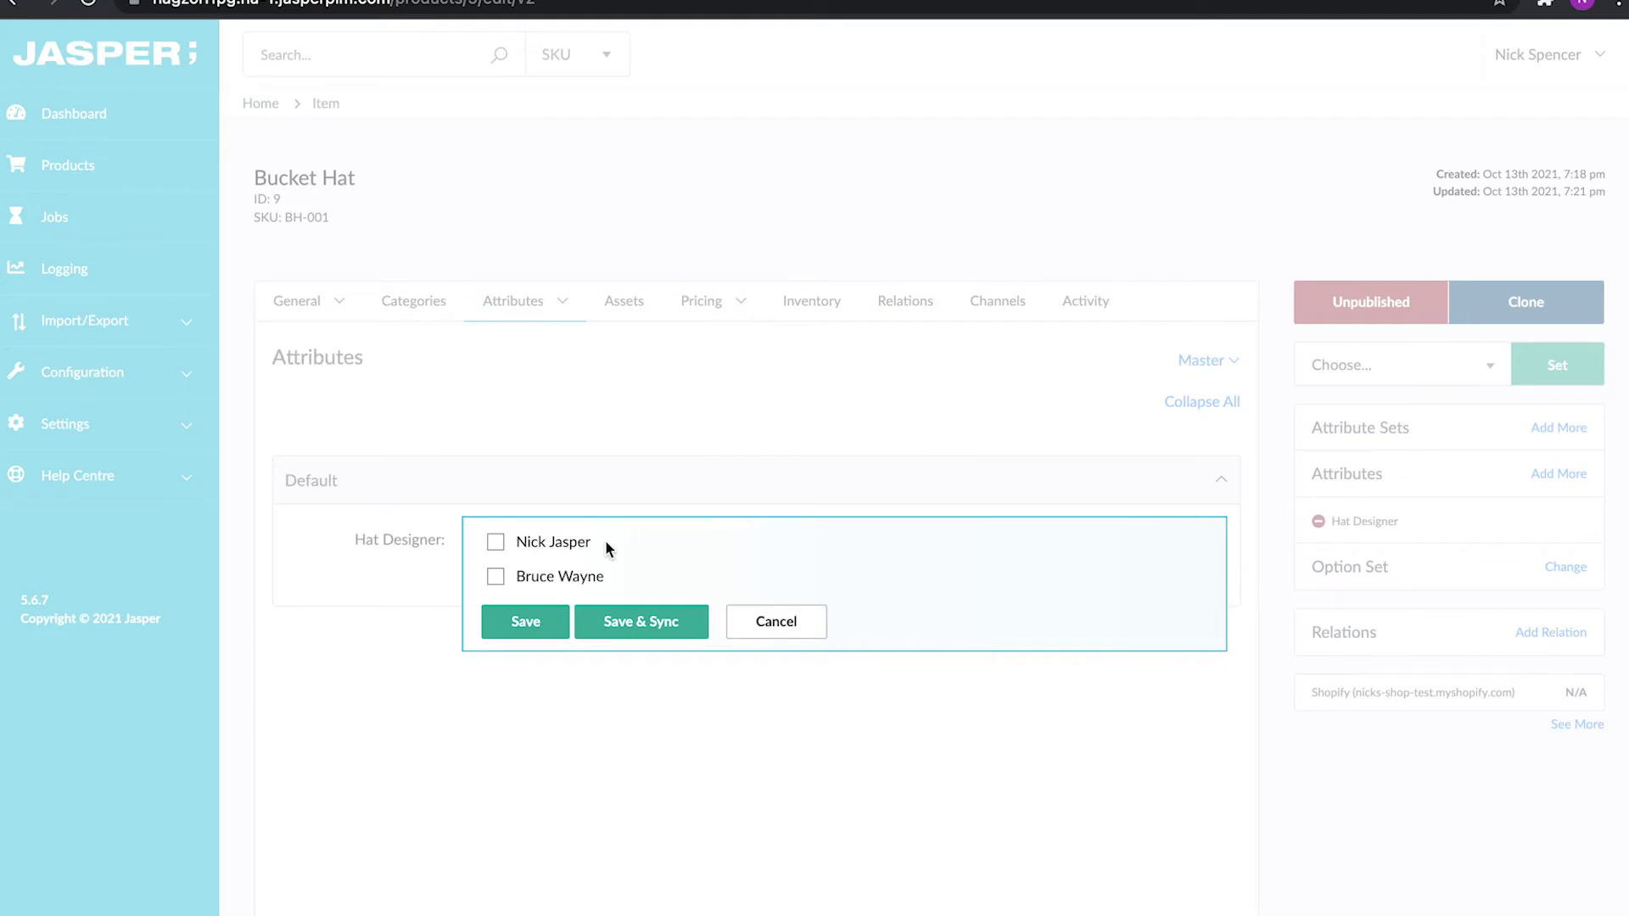
click(495, 579)
click(519, 620)
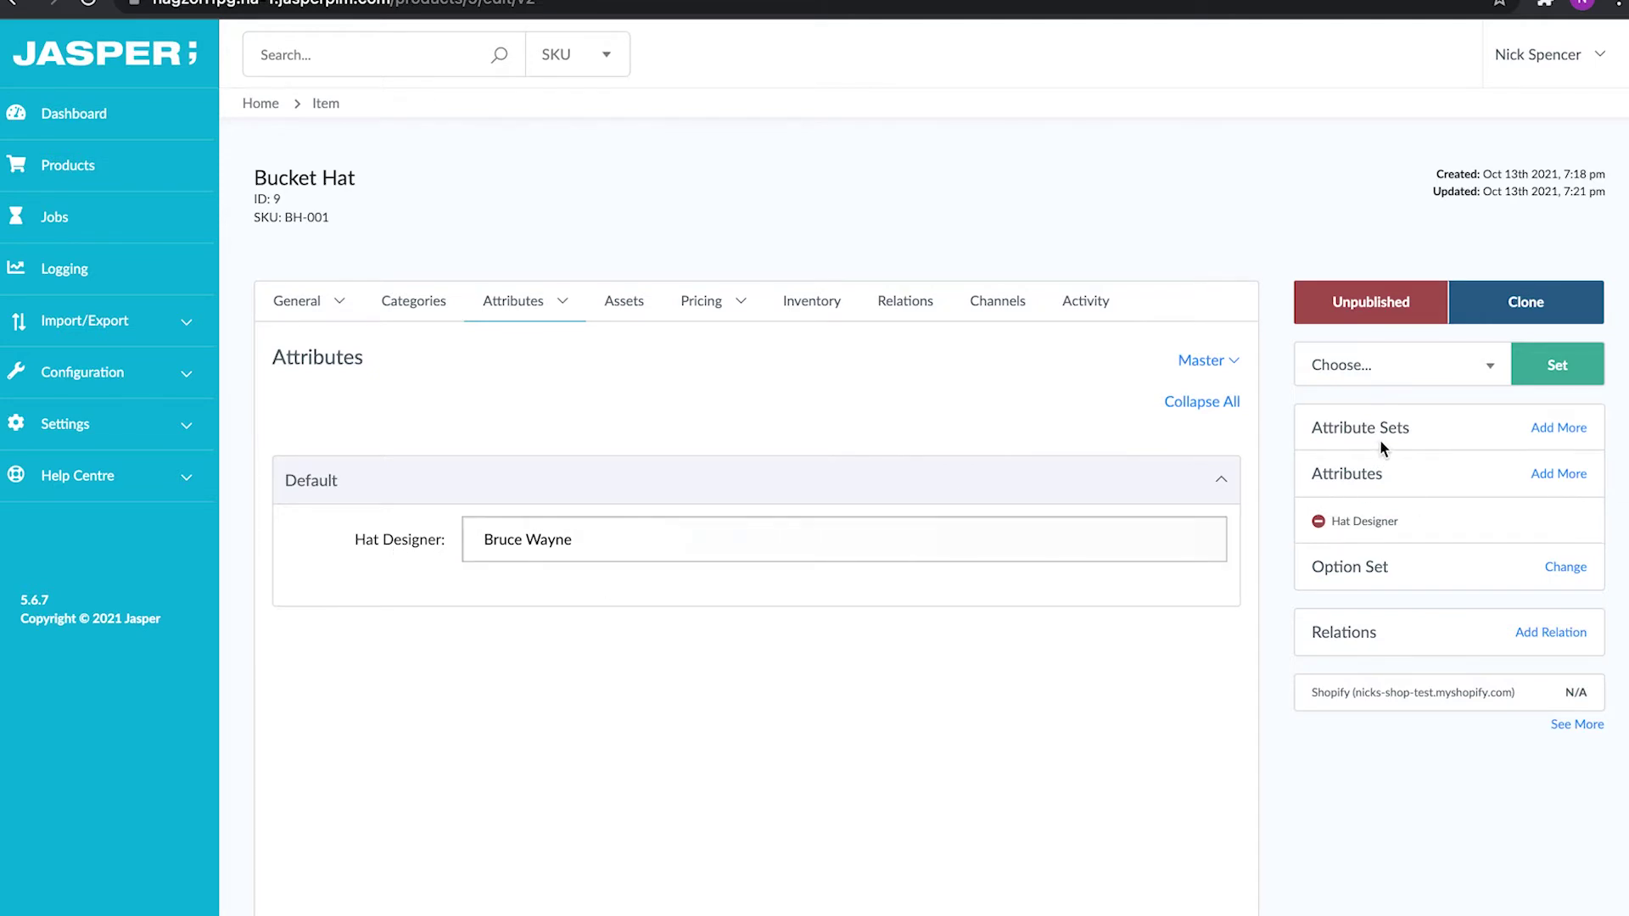
click(513, 301)
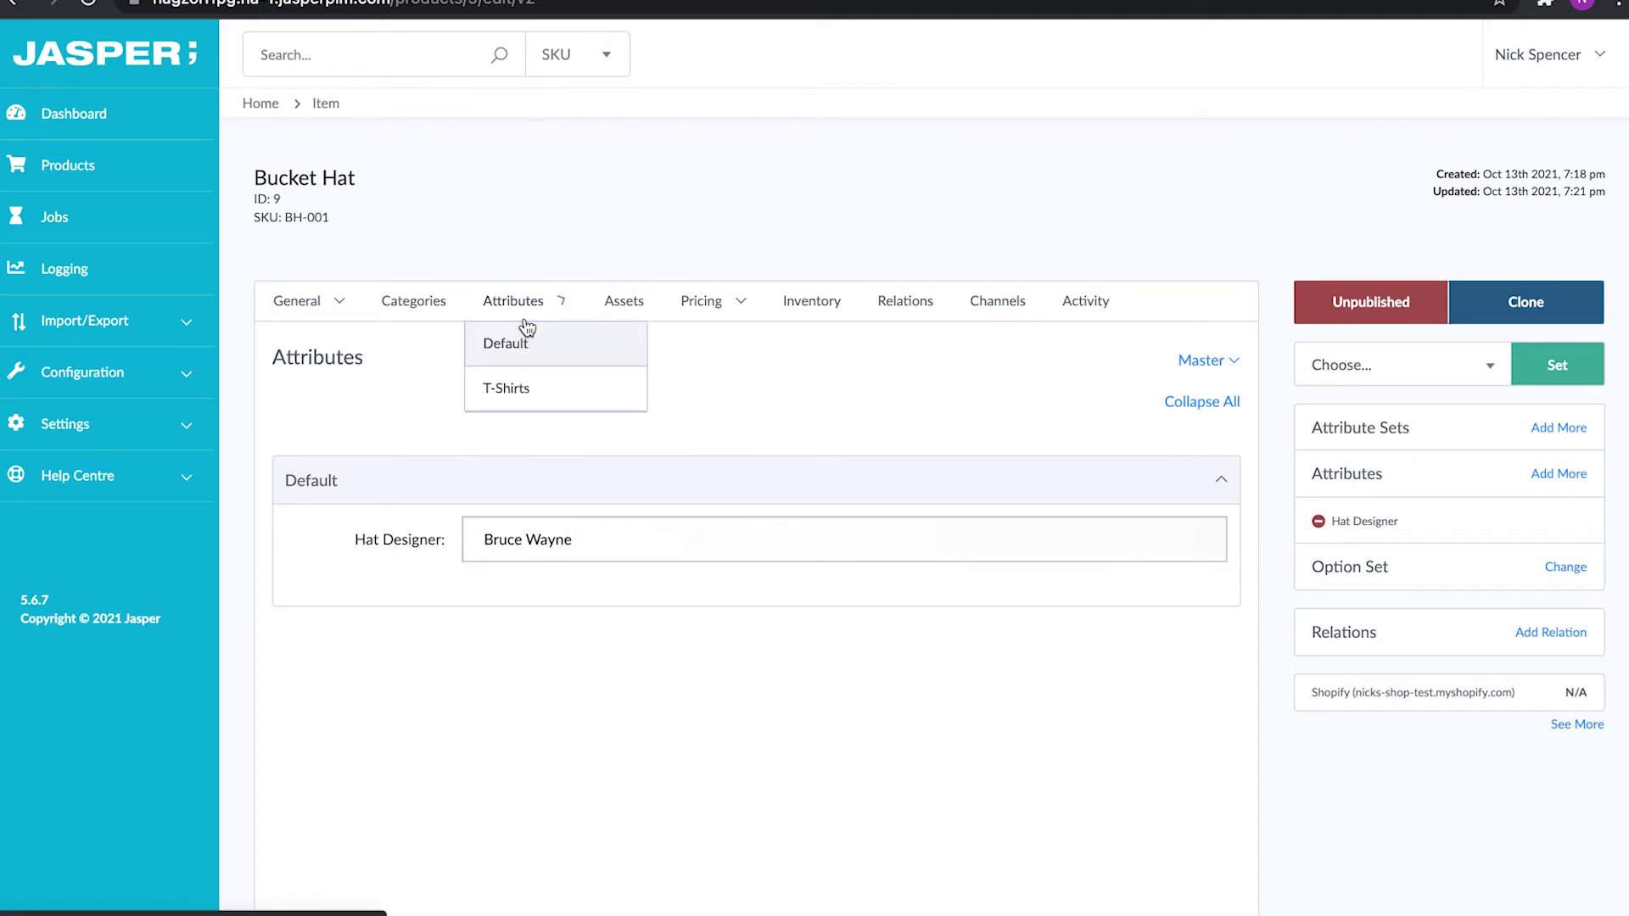
Move from the T-Shirts attribute group to the Bucket Hat's empty Assets list
click(564, 383)
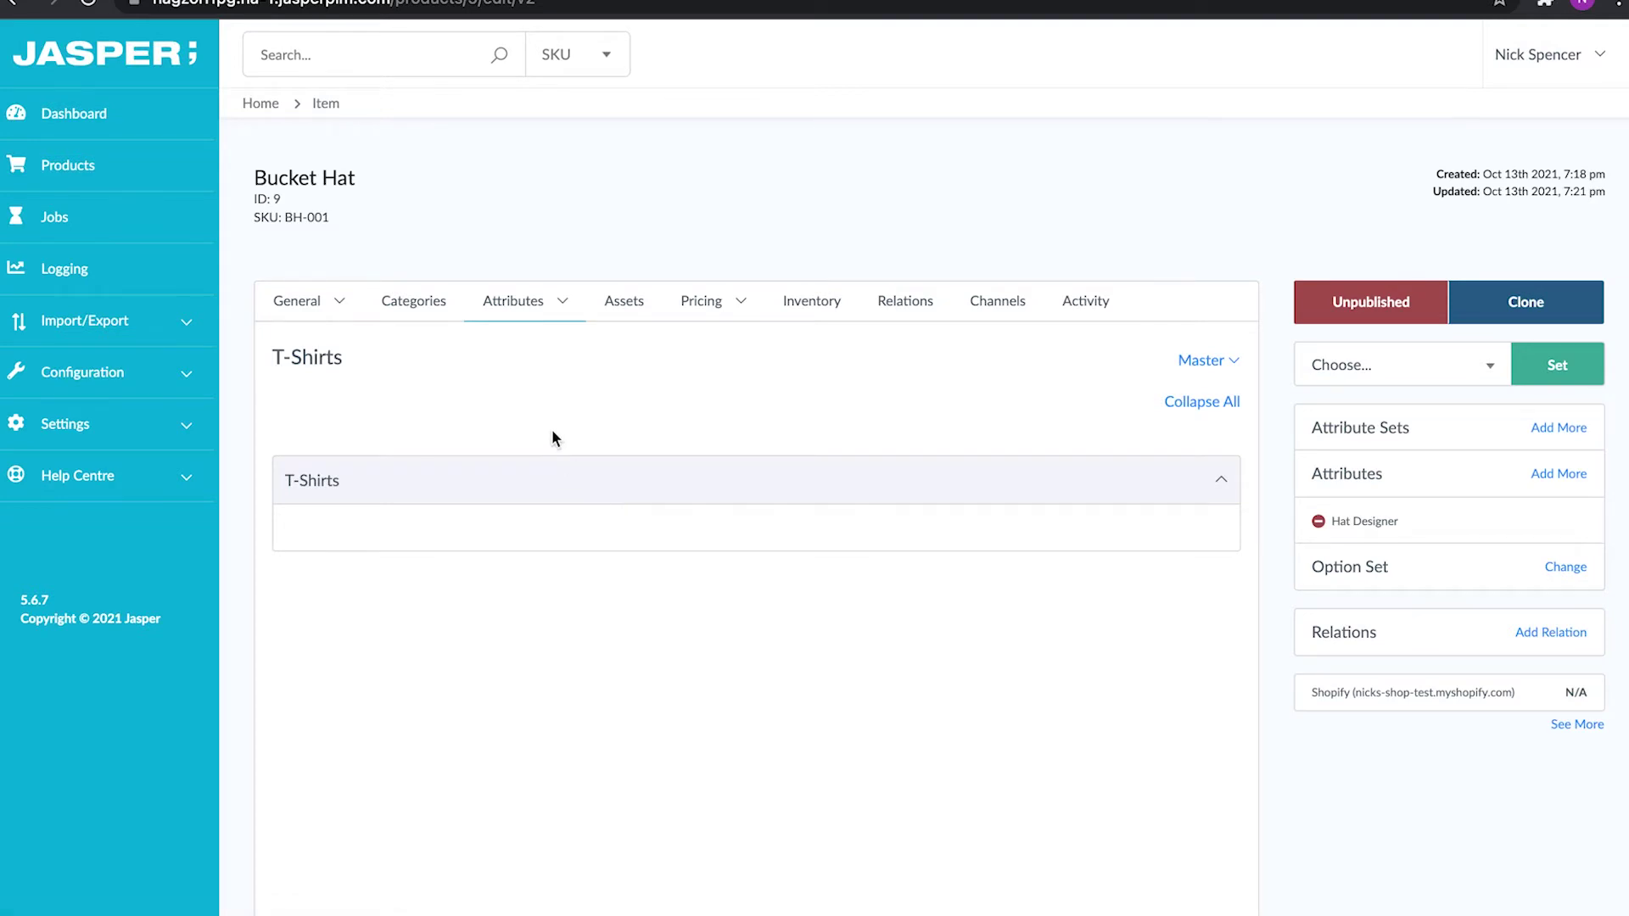
click(627, 316)
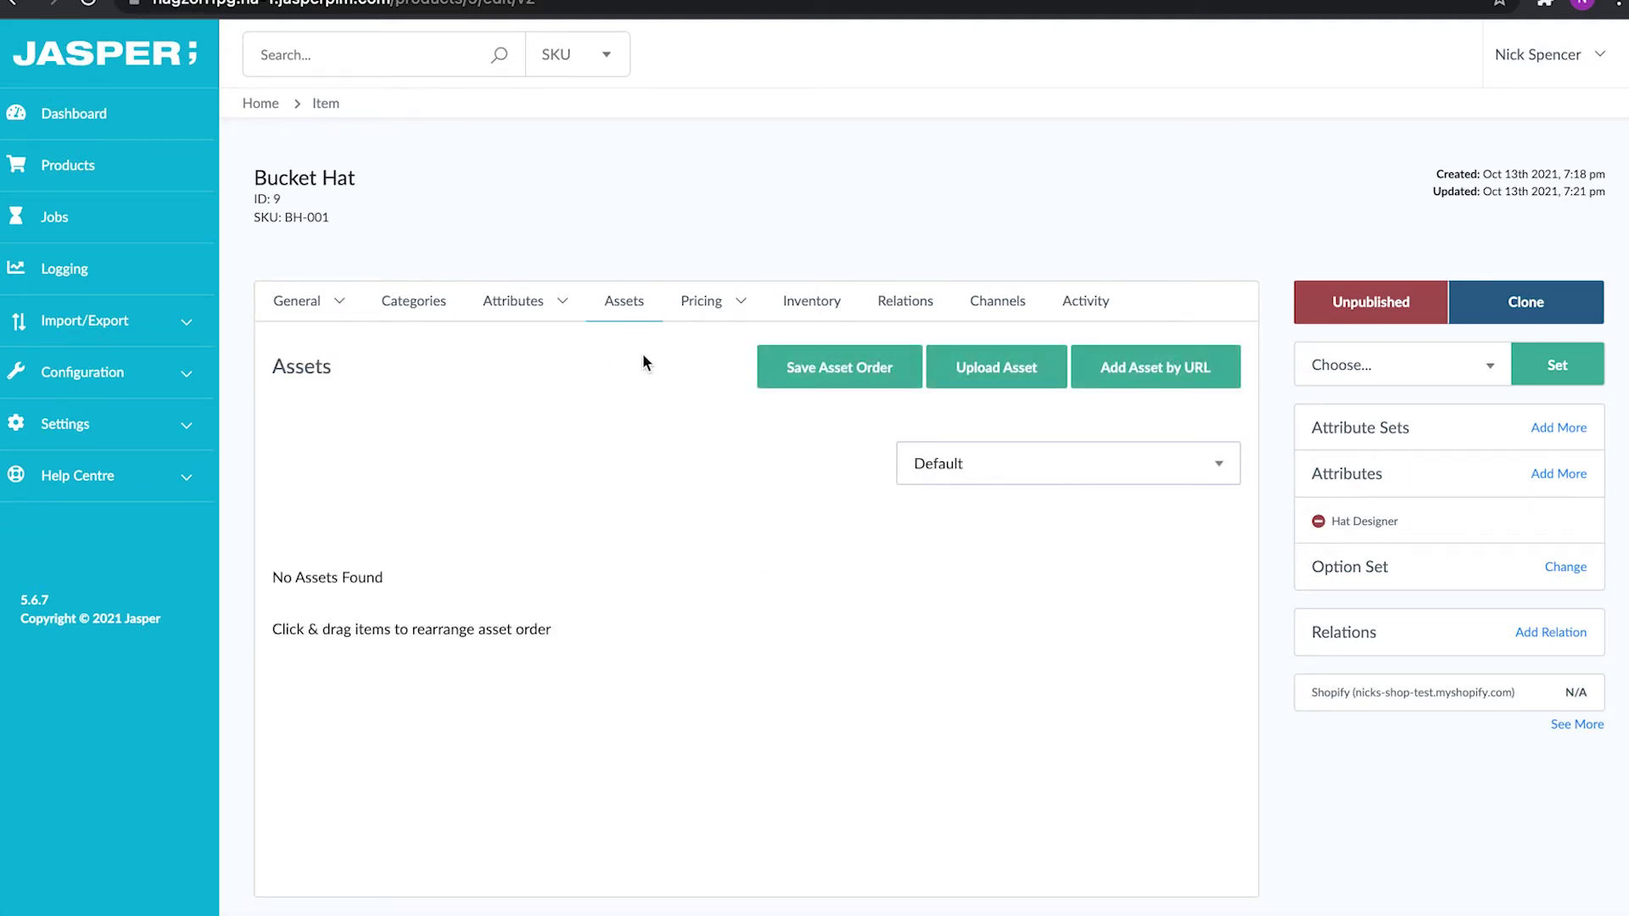
Start a new asset from a URL and copy in the Shopify taupe hat image address
click(1004, 364)
scroll(602, 472, down, 1)
scroll(602, 473, down, 2)
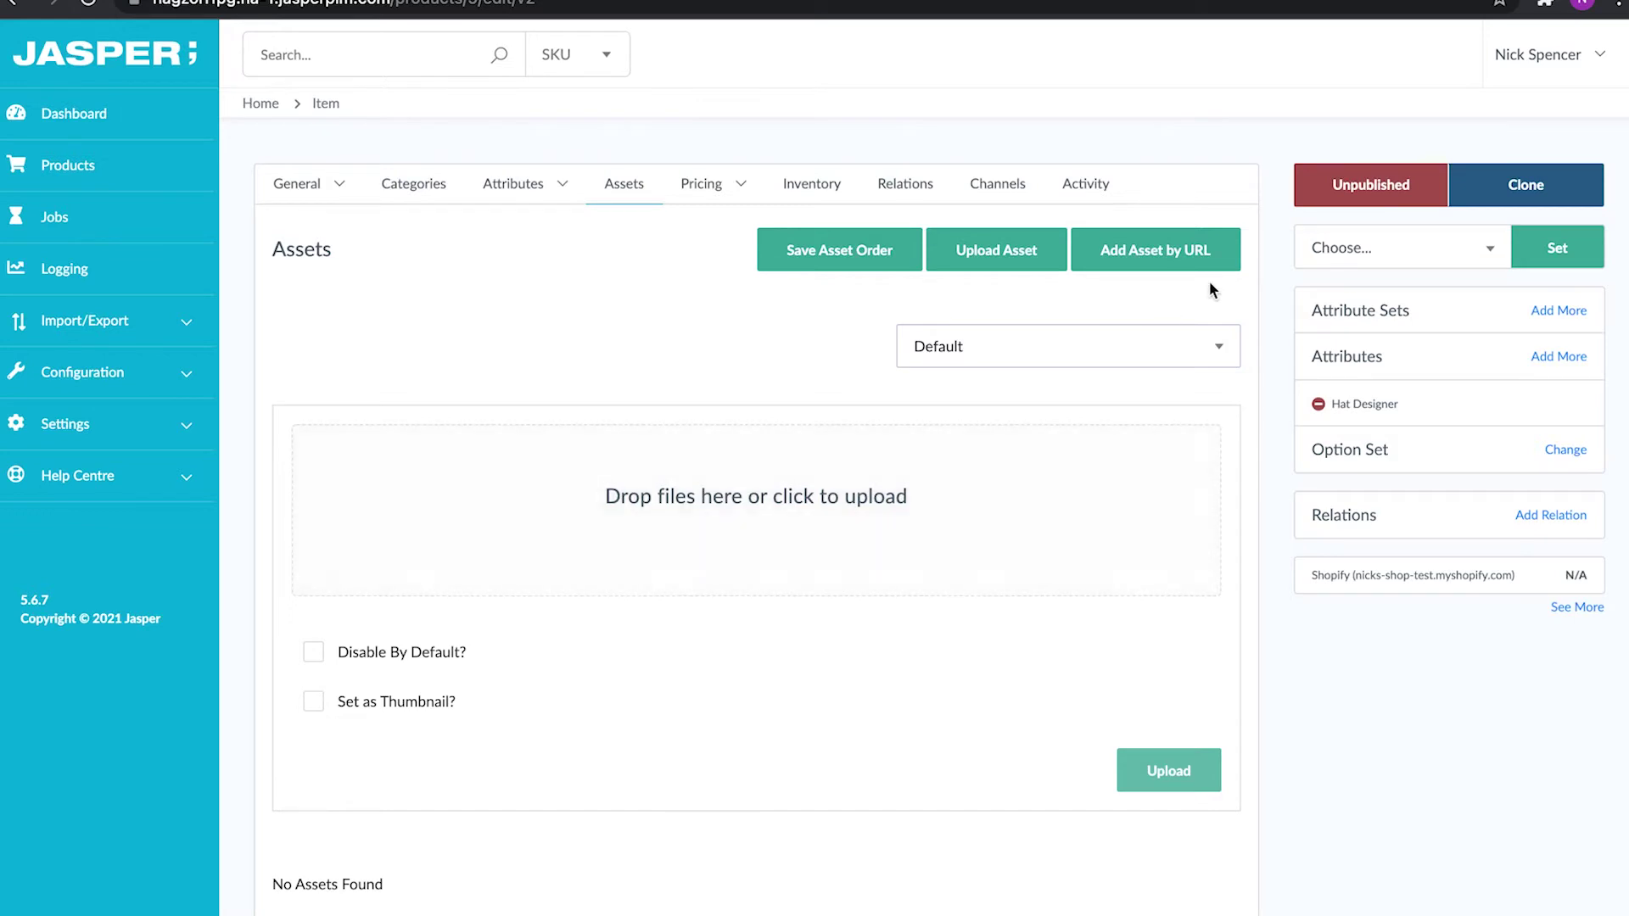
click(1113, 248)
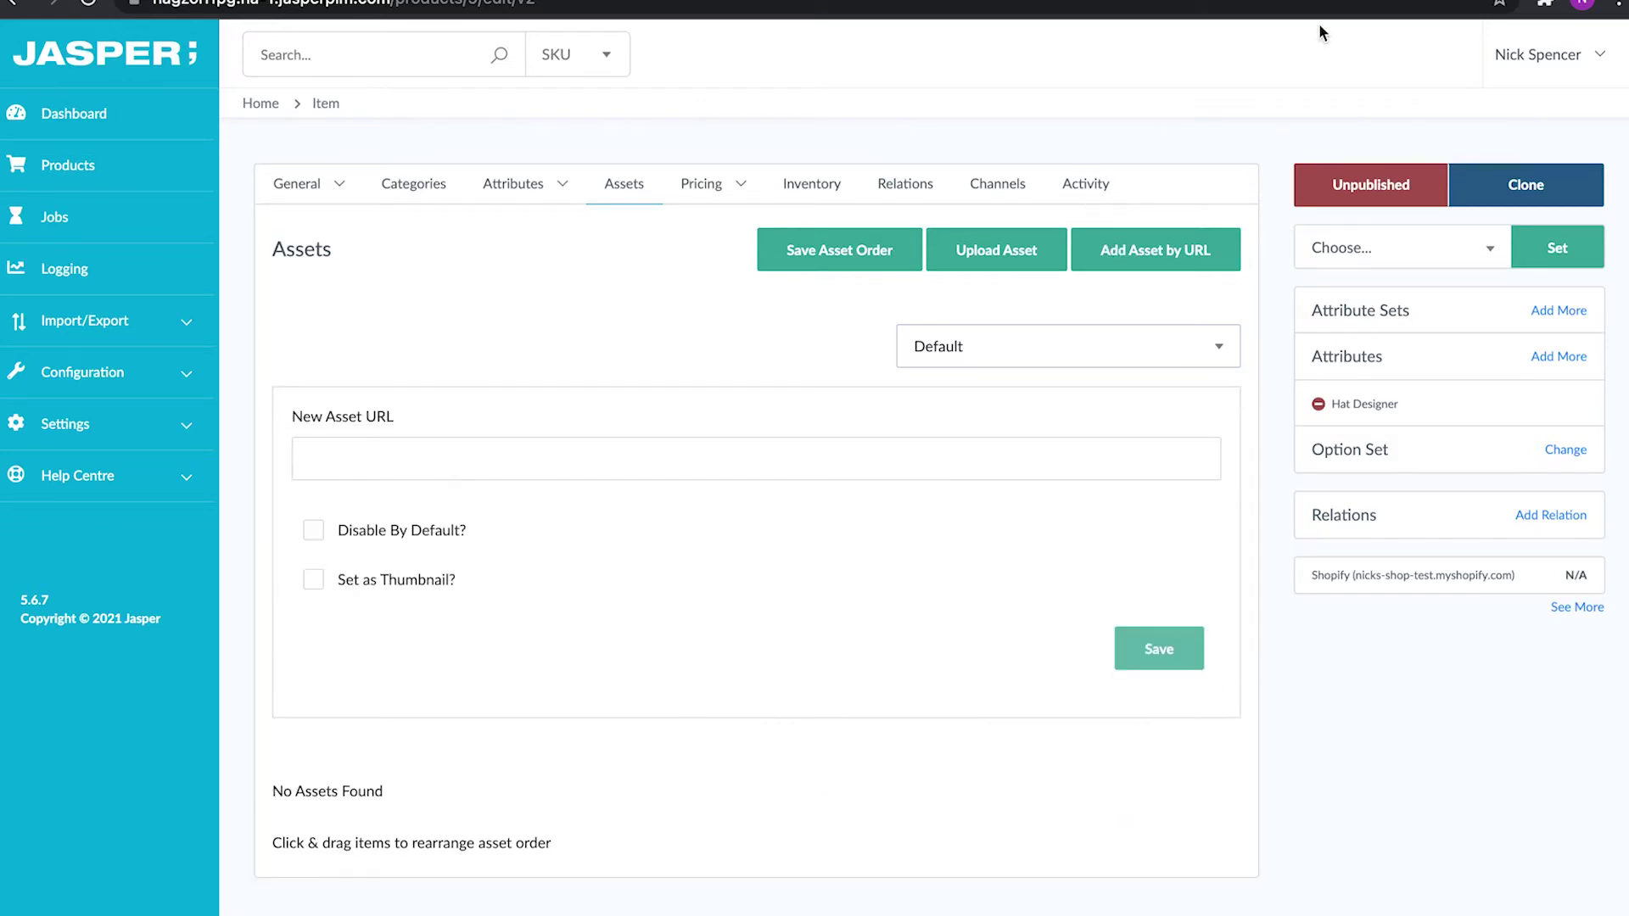
key(ctrl+Tab)
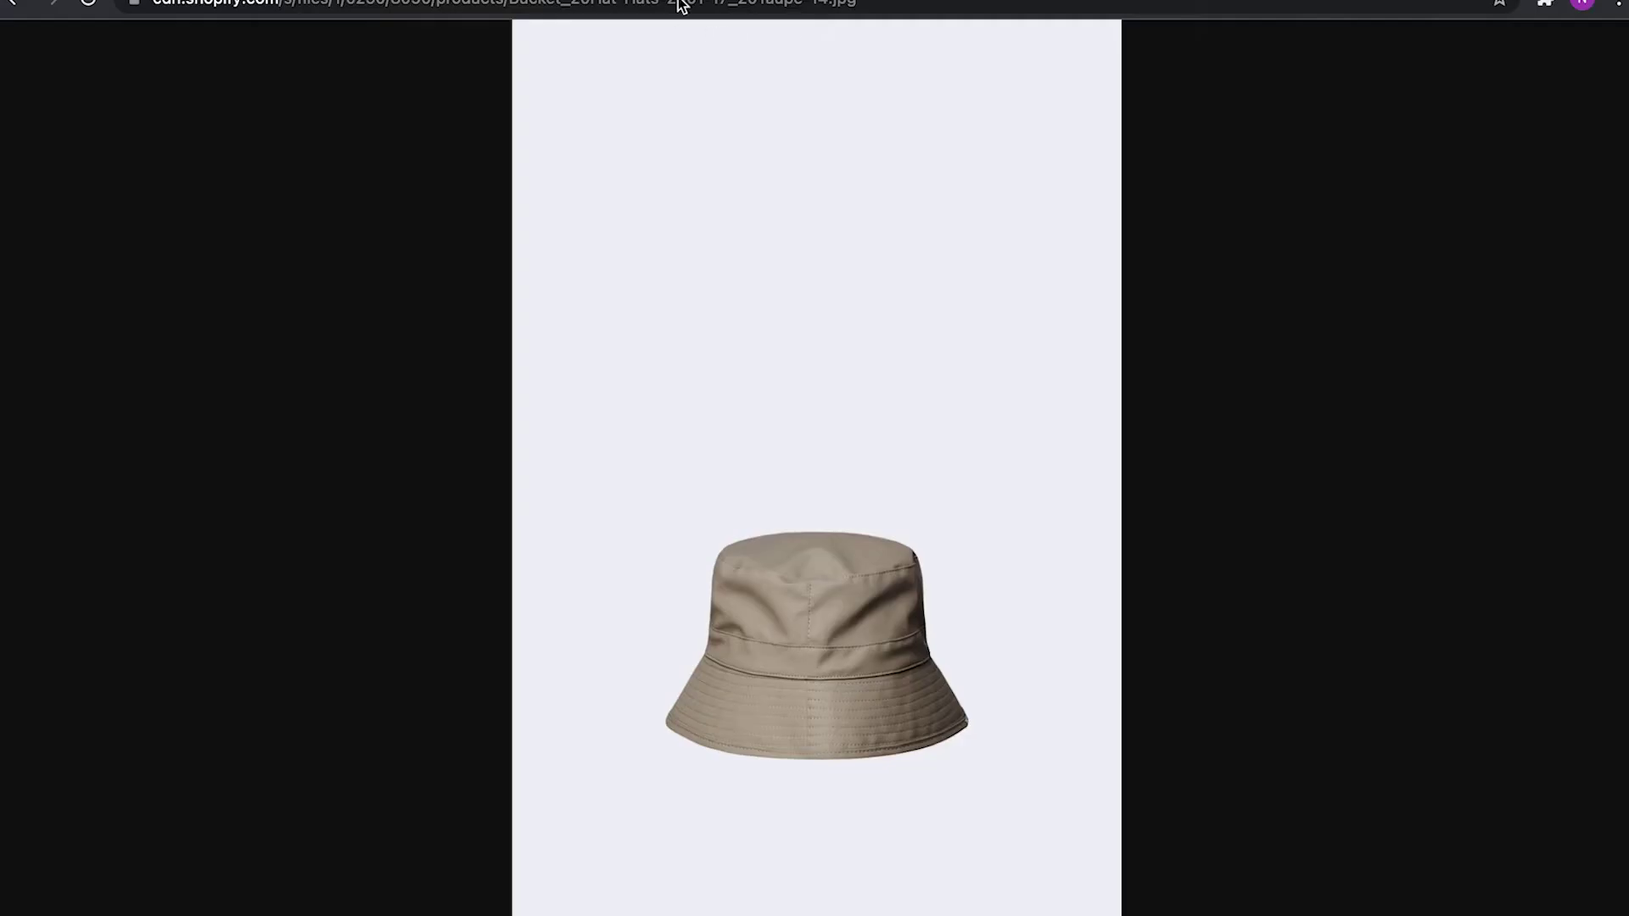
click(676, 4)
key(ctrl+shift+Tab)
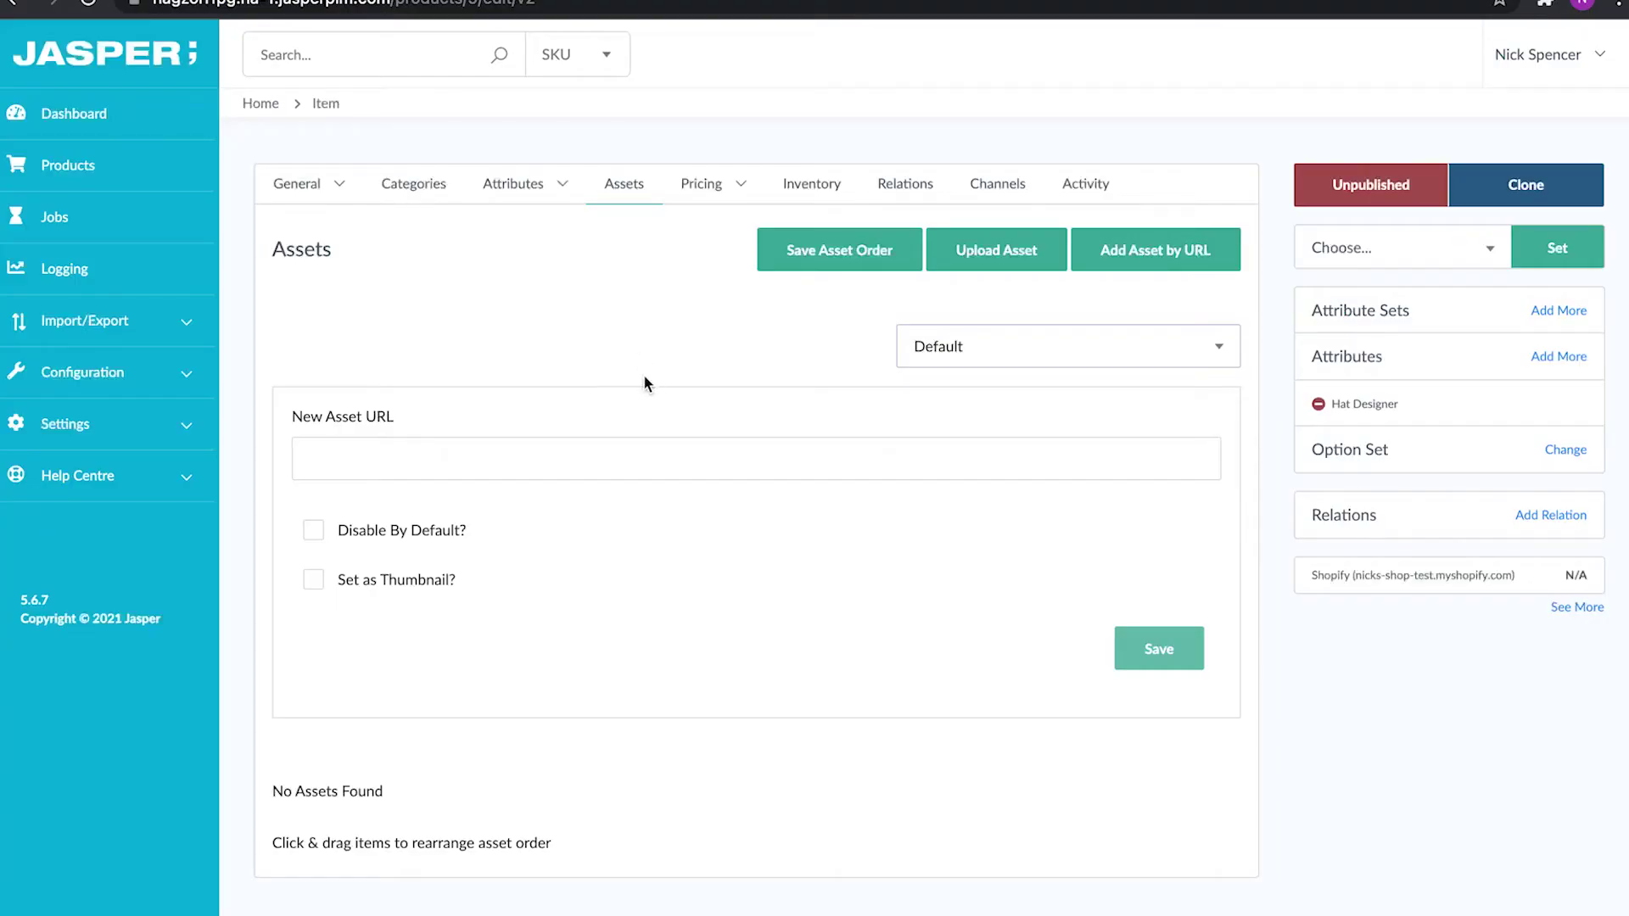
click(498, 458)
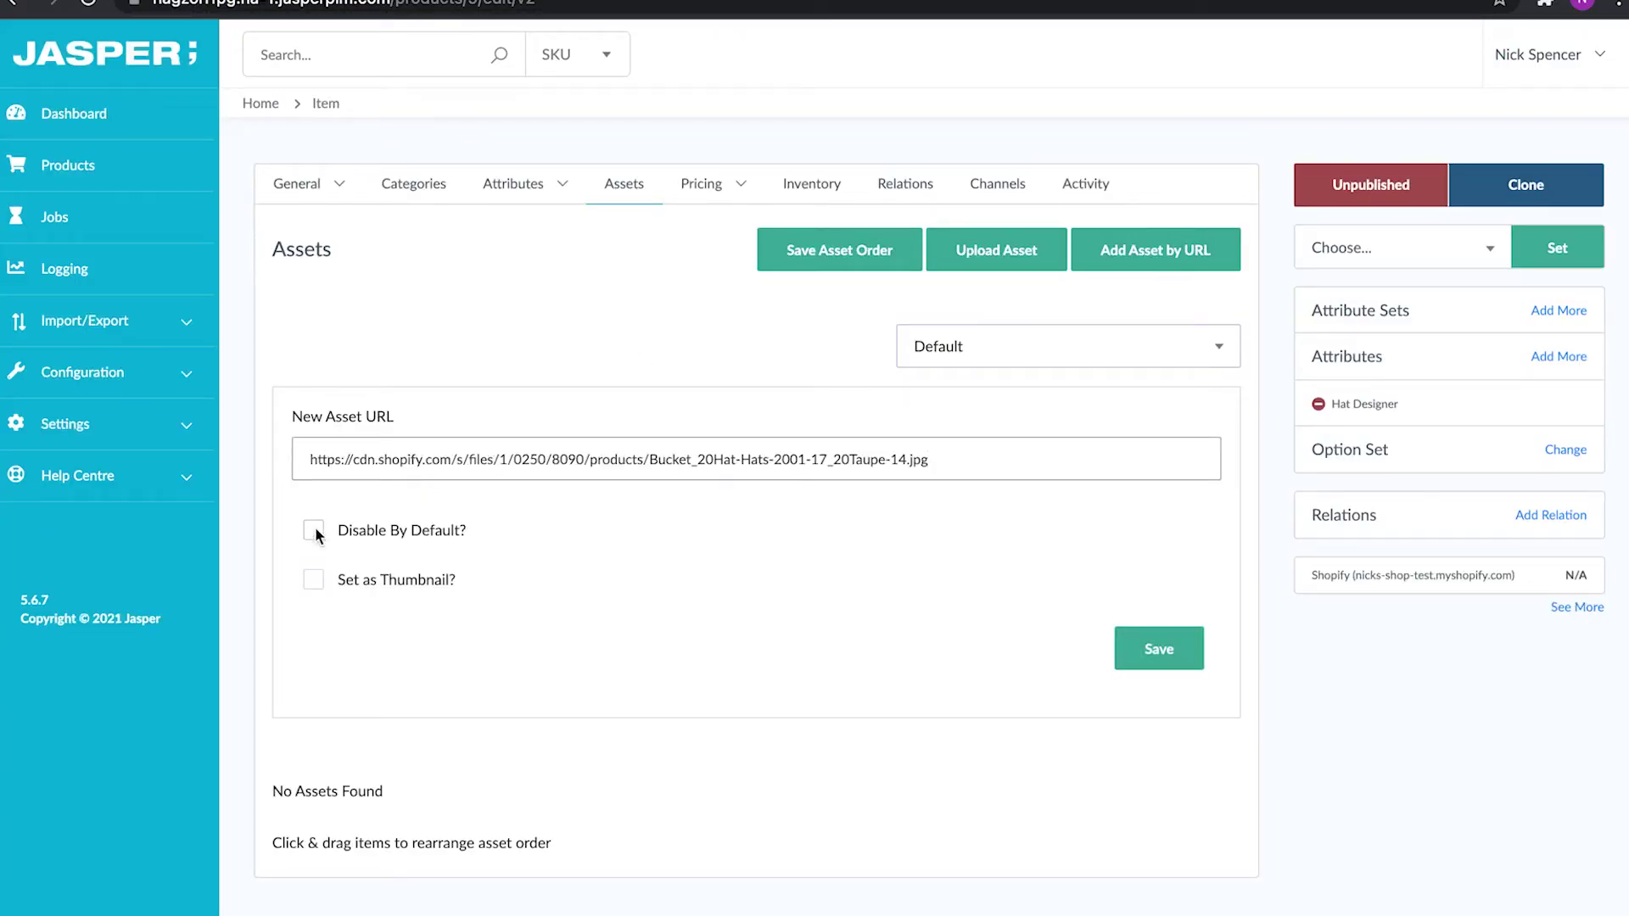
scroll(371, 543, down, 1)
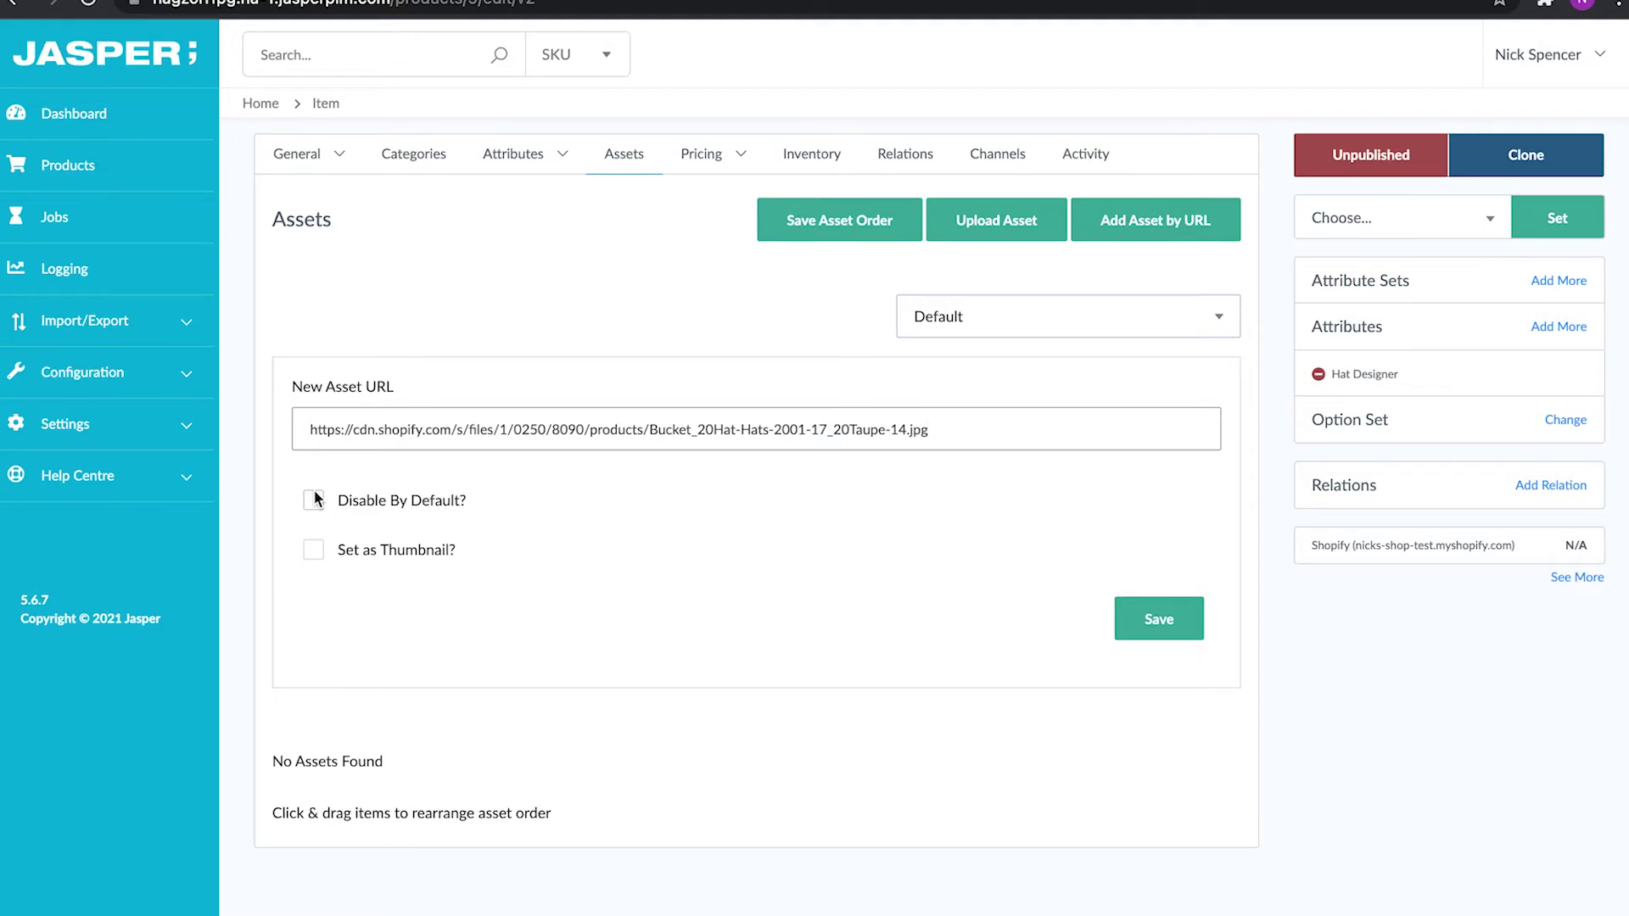
Mark the image as thumbnail, save, and confirm Bucket_20Hat-Hats-2001-17_20Taupe-14.jpg appears as asset 4
click(313, 550)
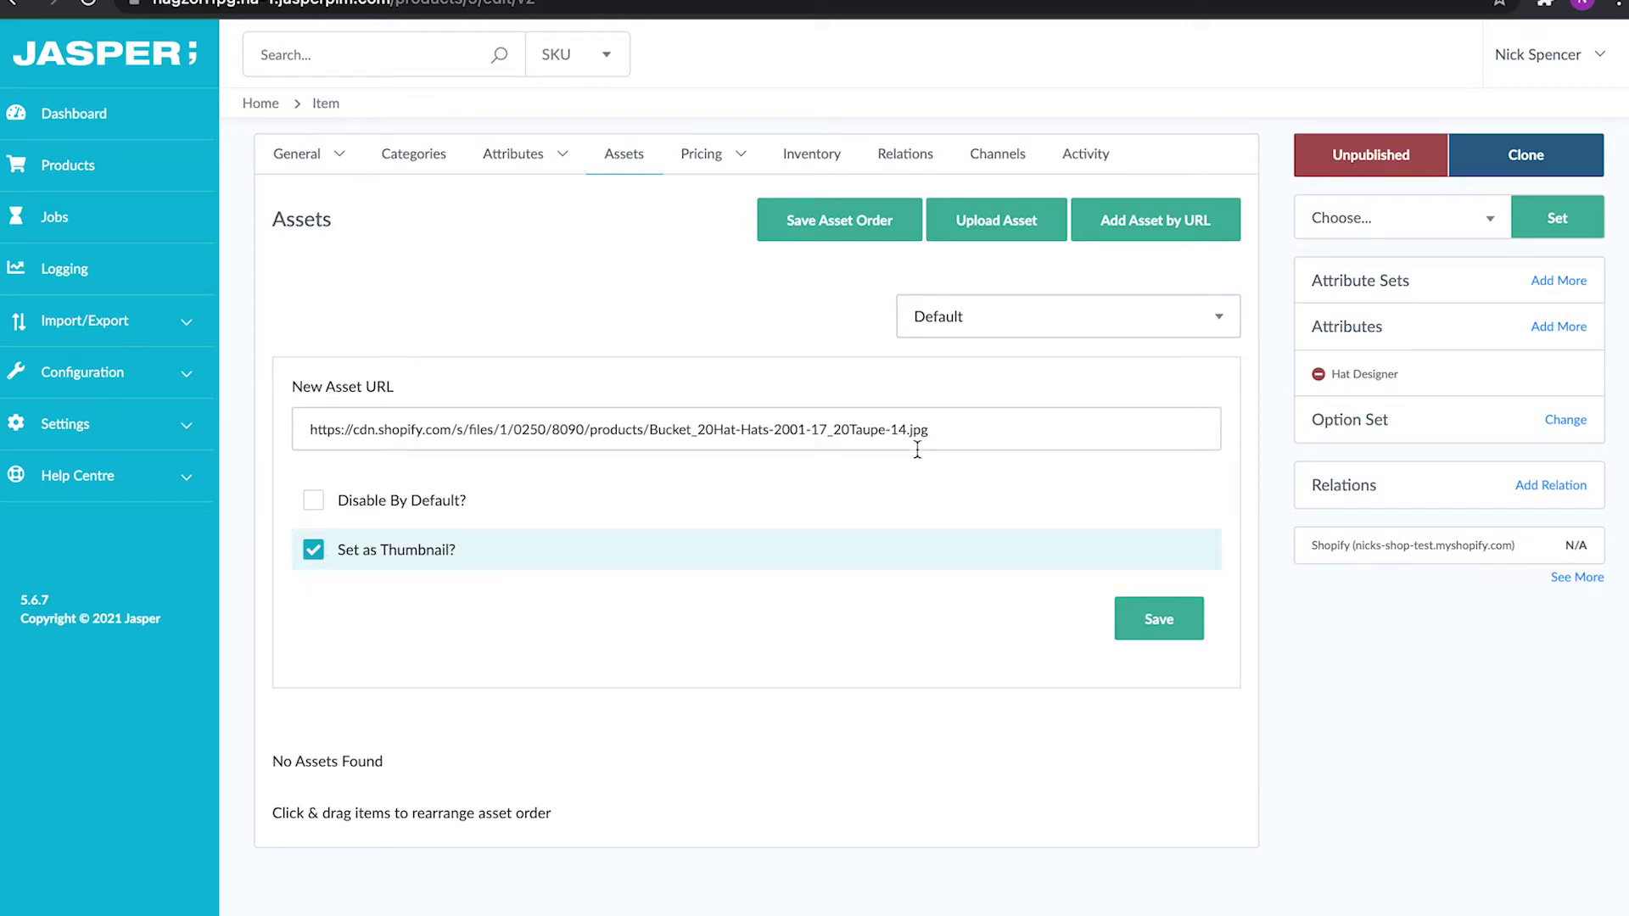
click(1173, 619)
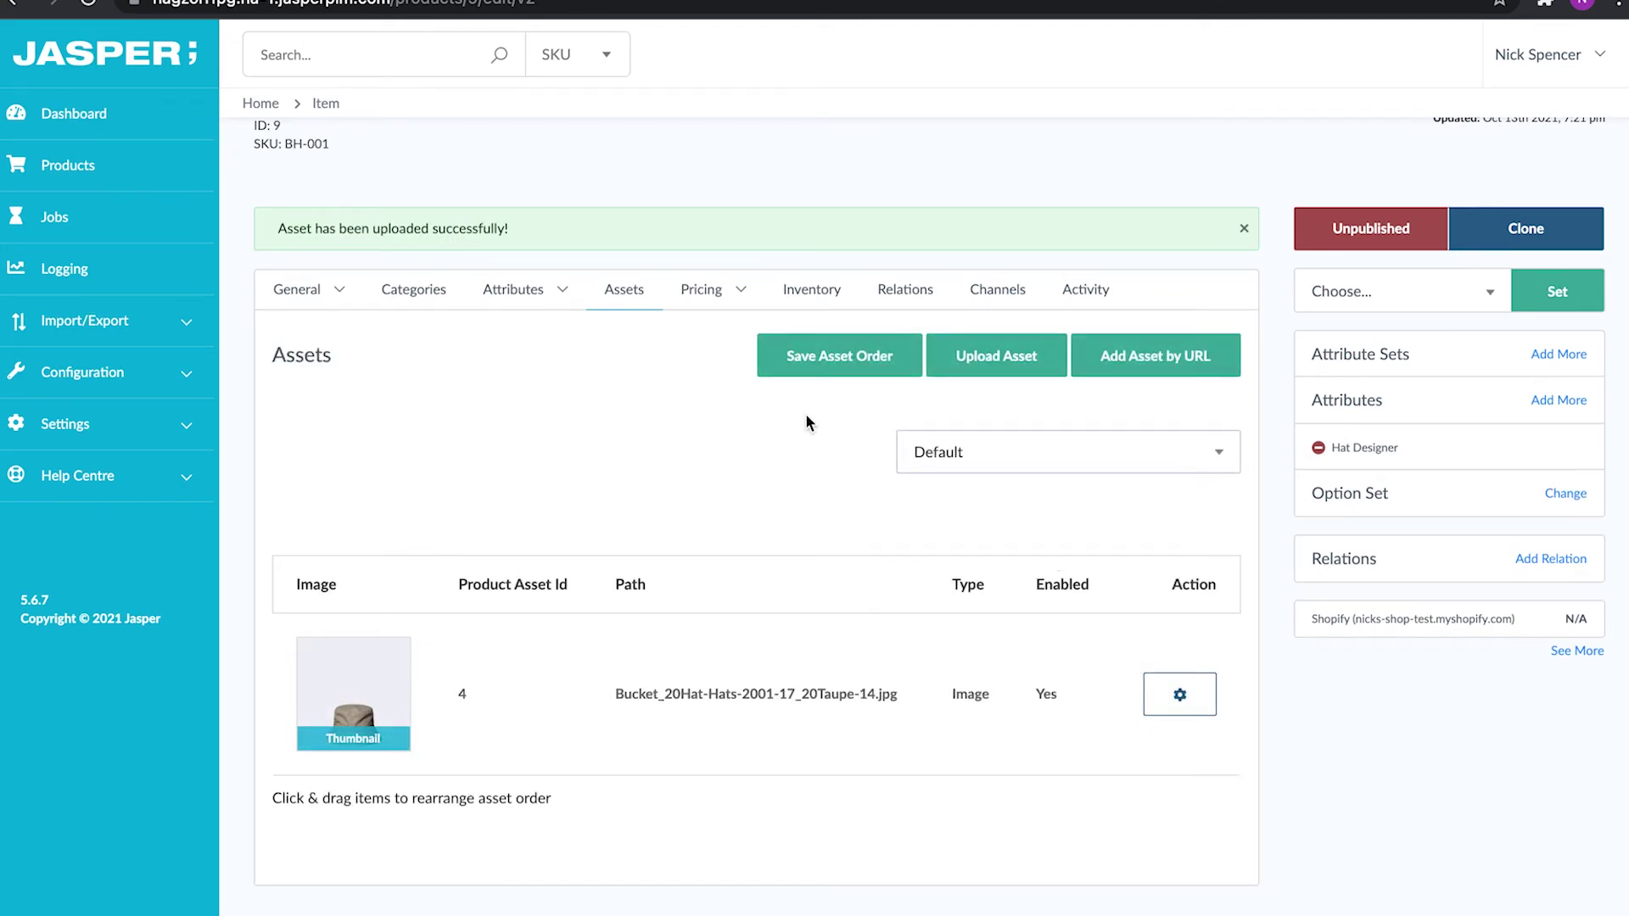
scroll(807, 419, up, 2)
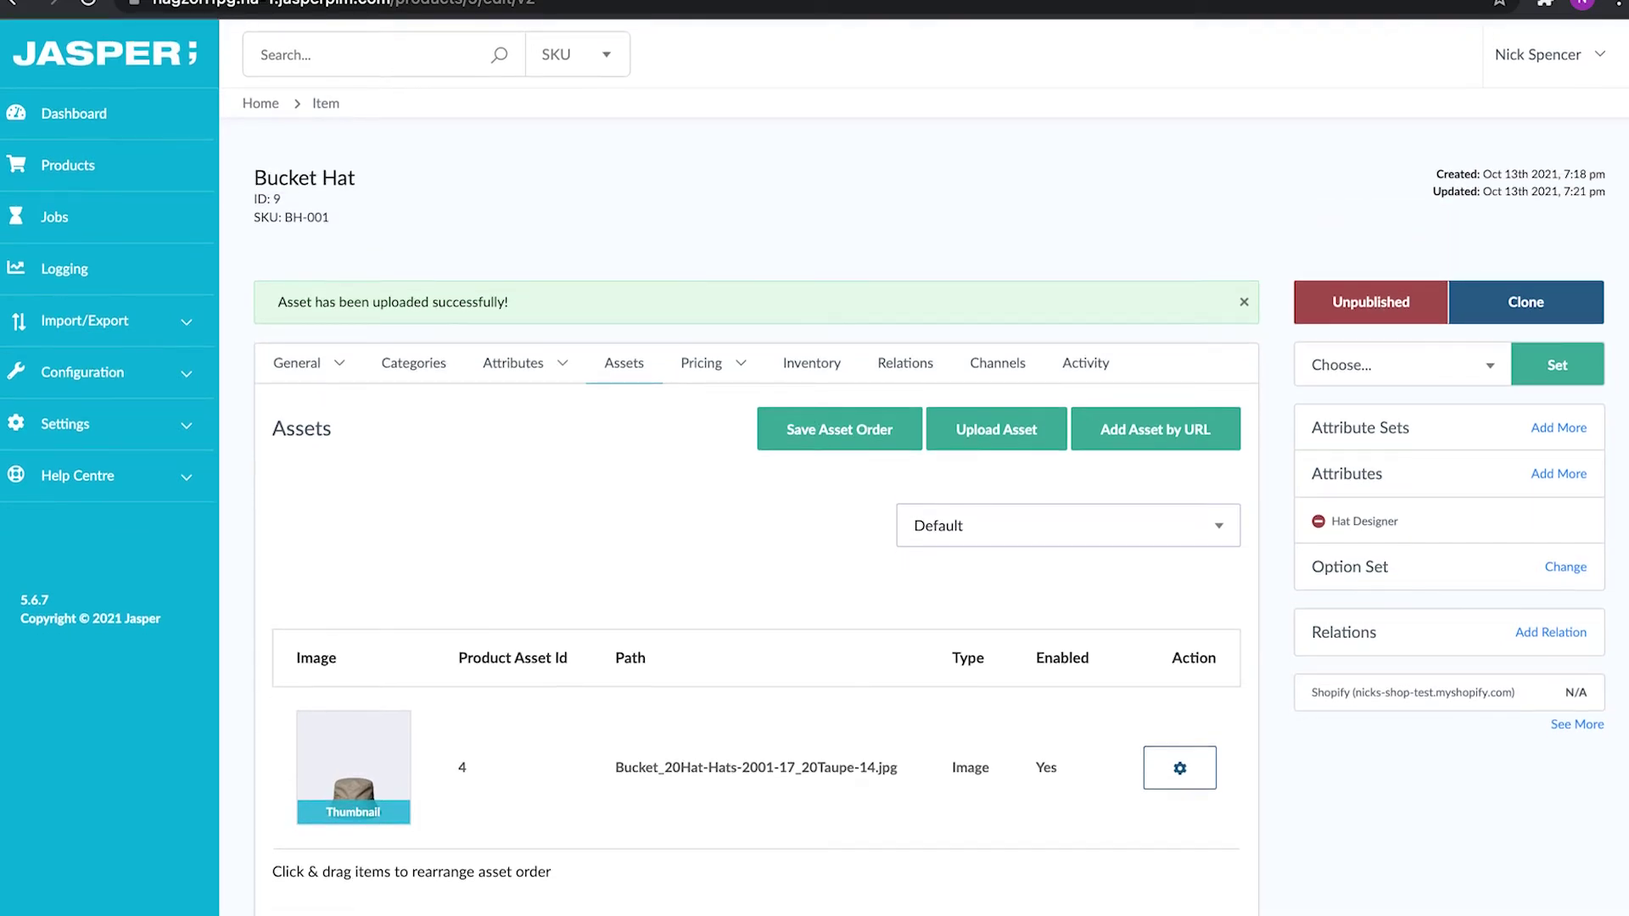
click(90, 4)
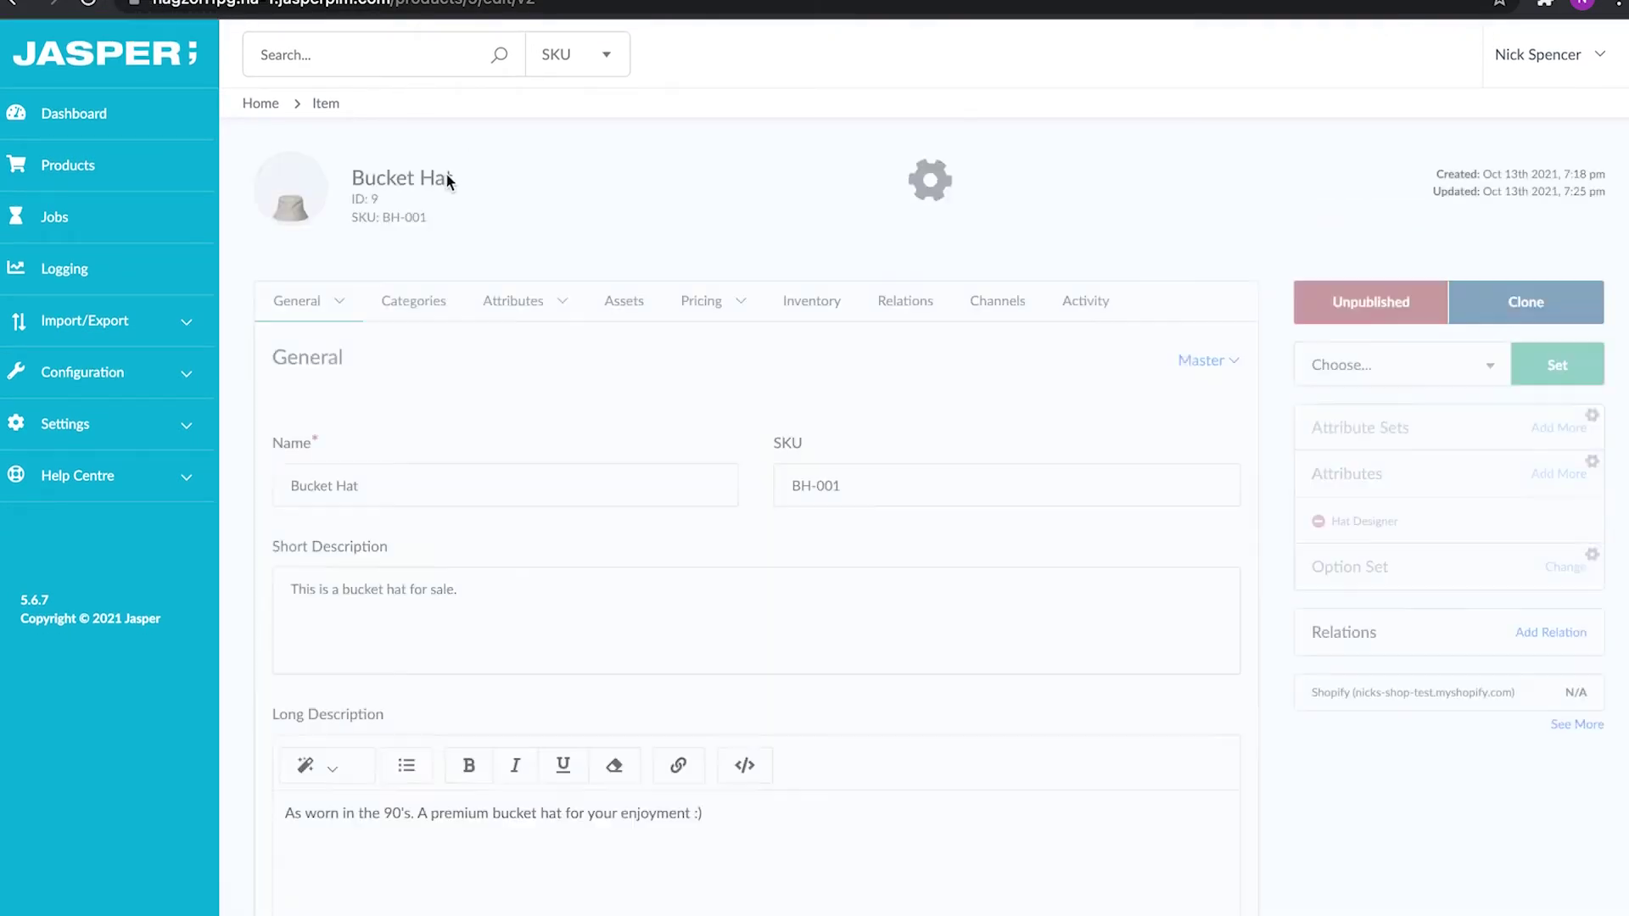
click(623, 303)
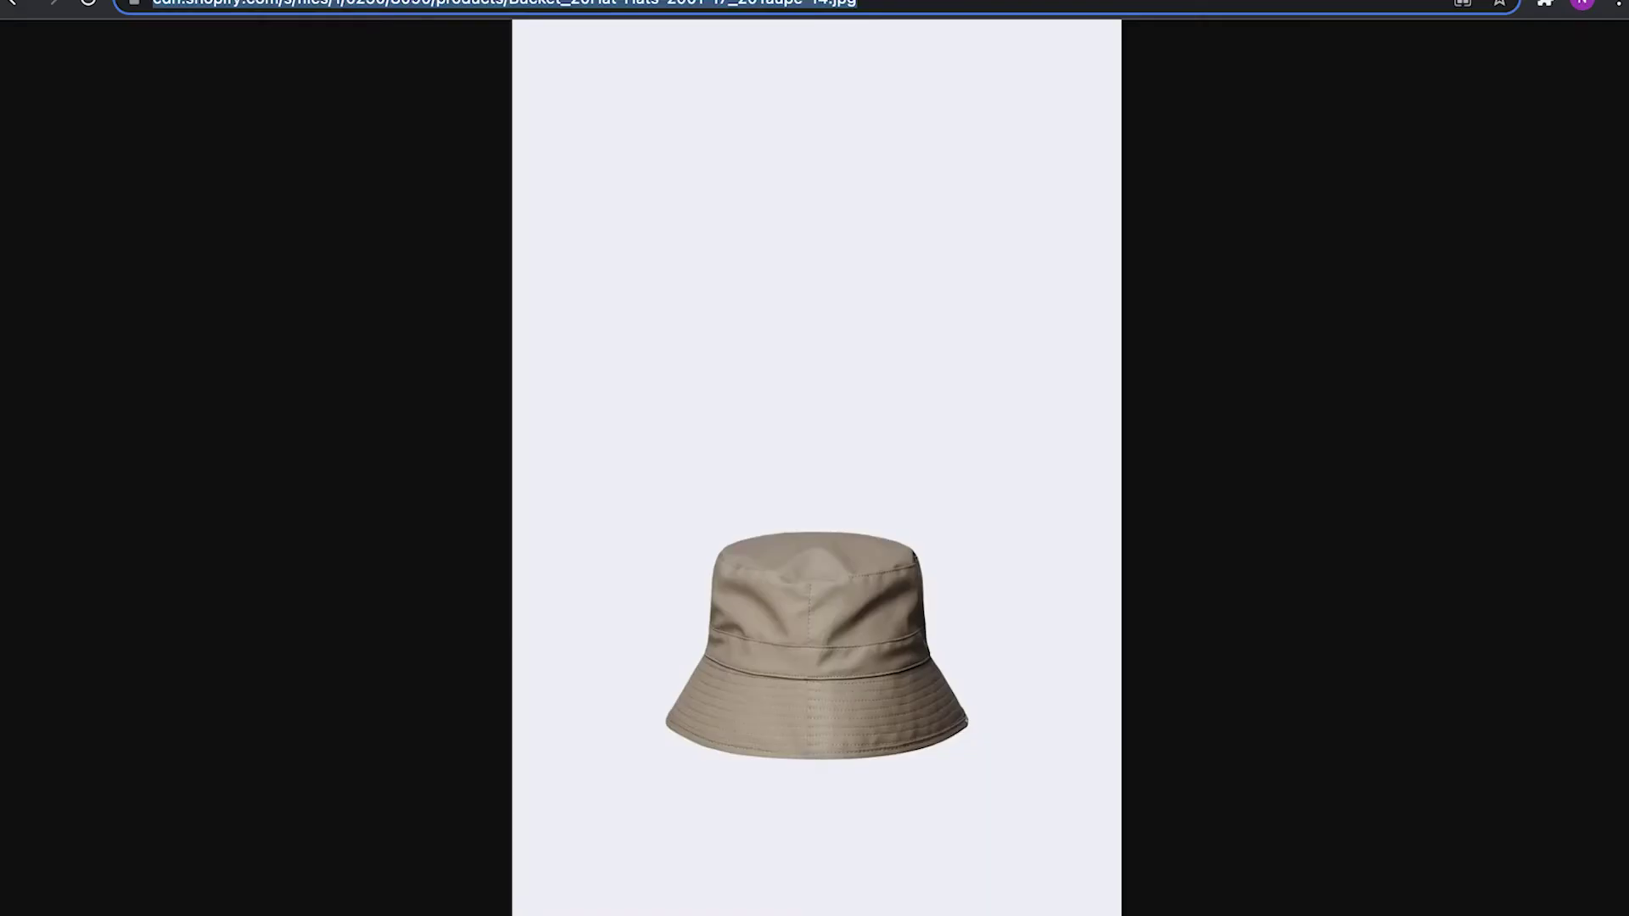
click(18, 7)
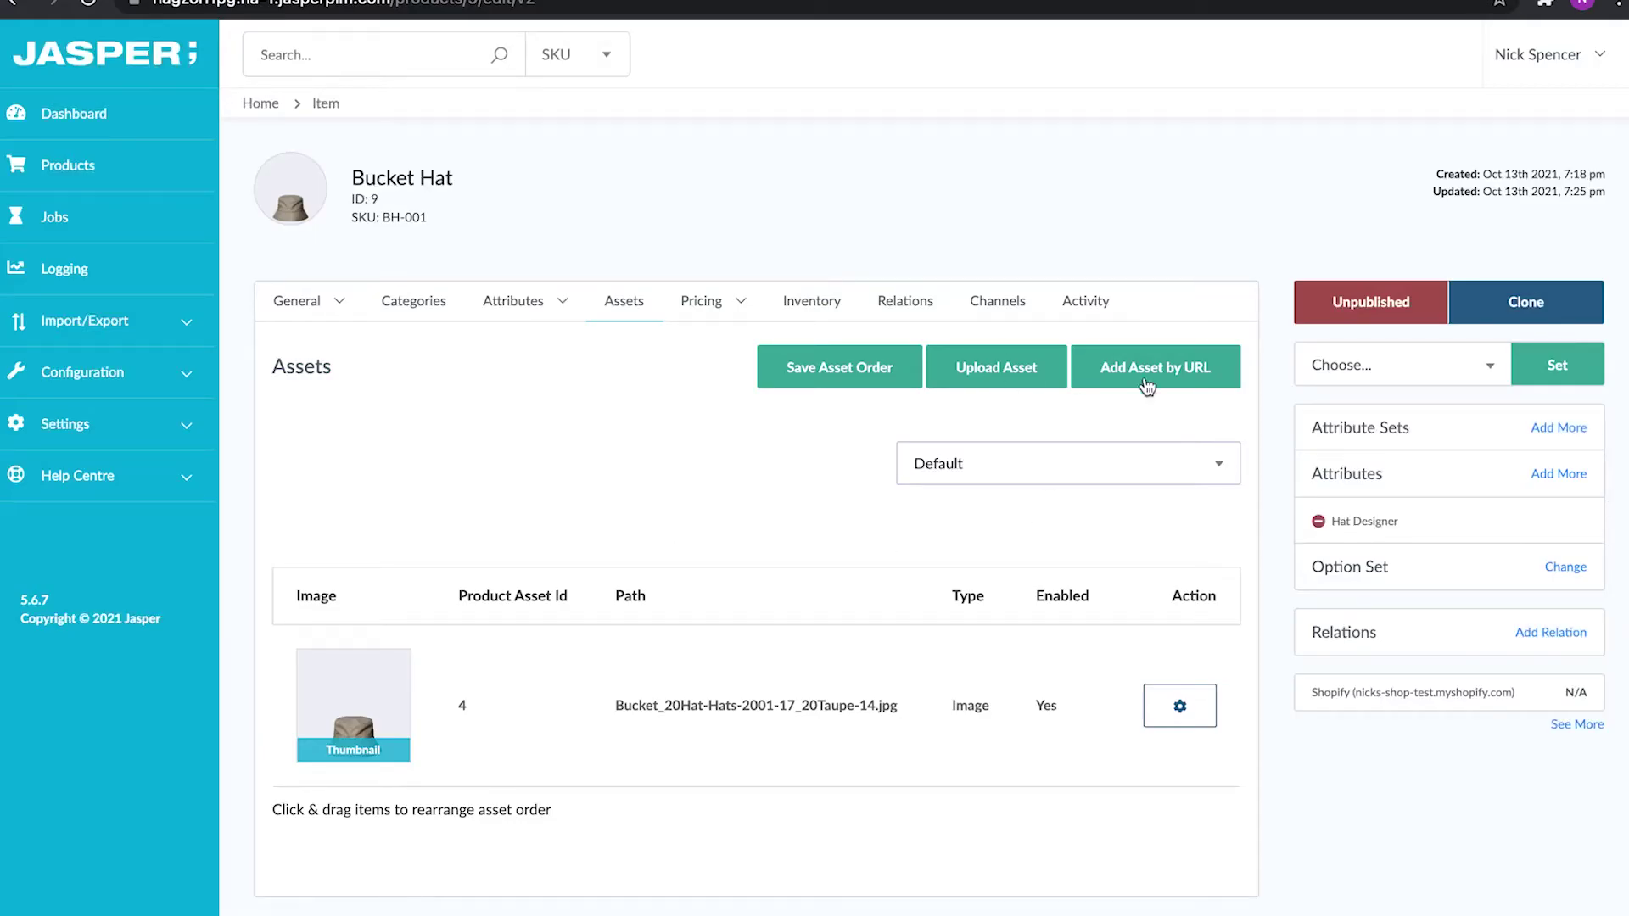
Add a second asset by pasting the same hat image URL and save it
click(1184, 383)
click(564, 564)
text(https://cdn.shopify.com/s/files/1/0250/8090/products/Bucket_20Hat-Hats-2001-17_20Taupe-14.jpg)
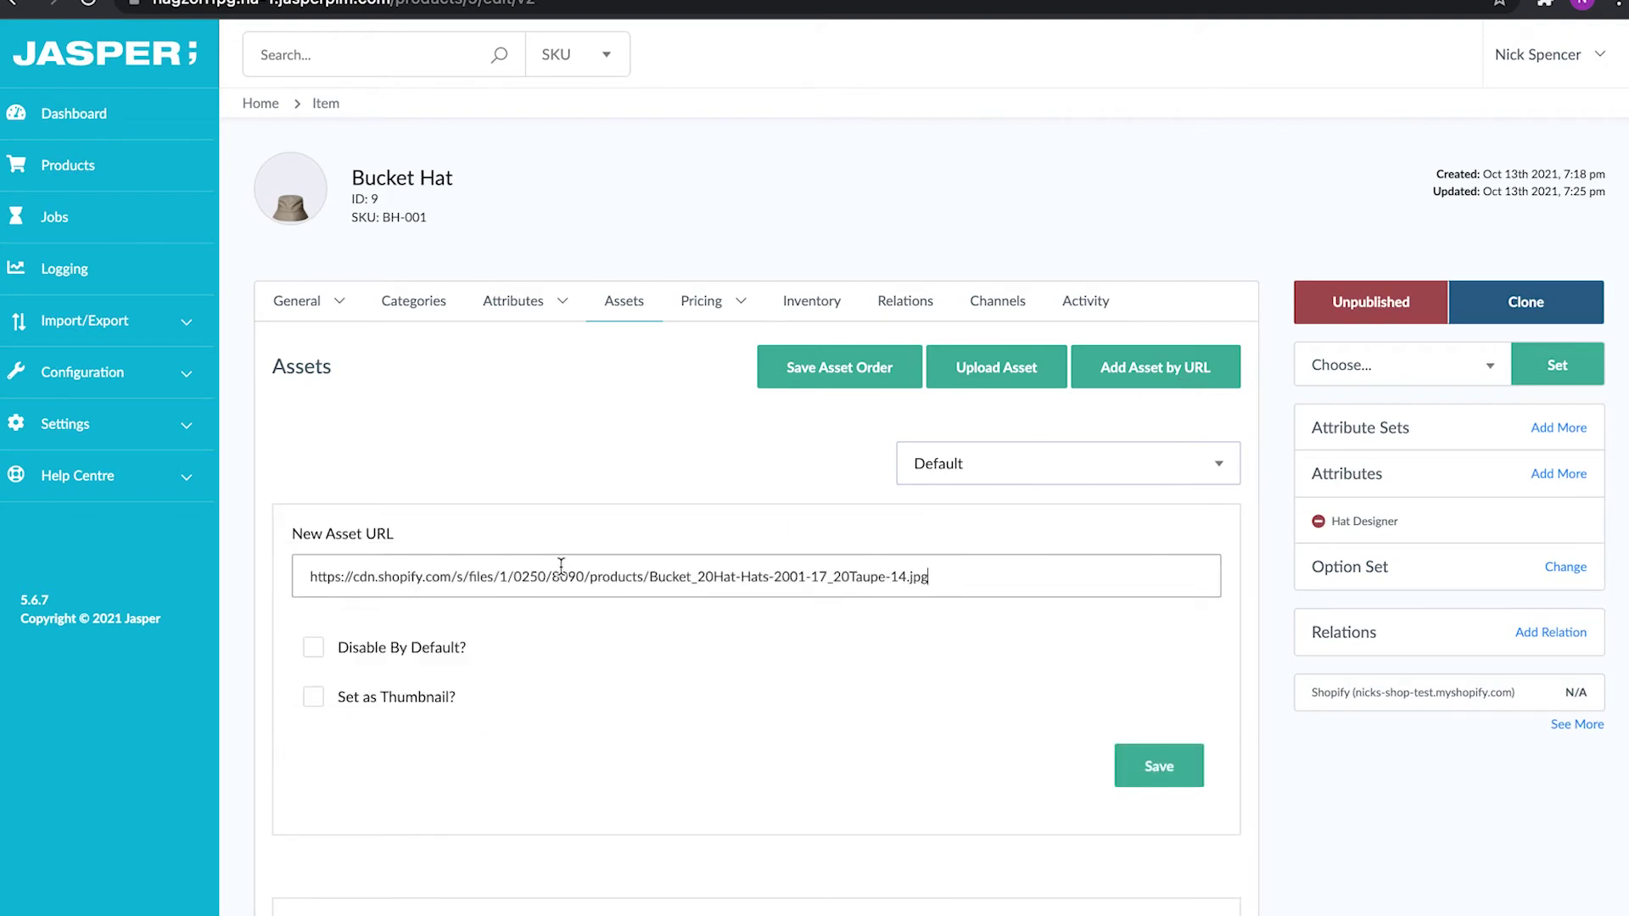
click(1155, 762)
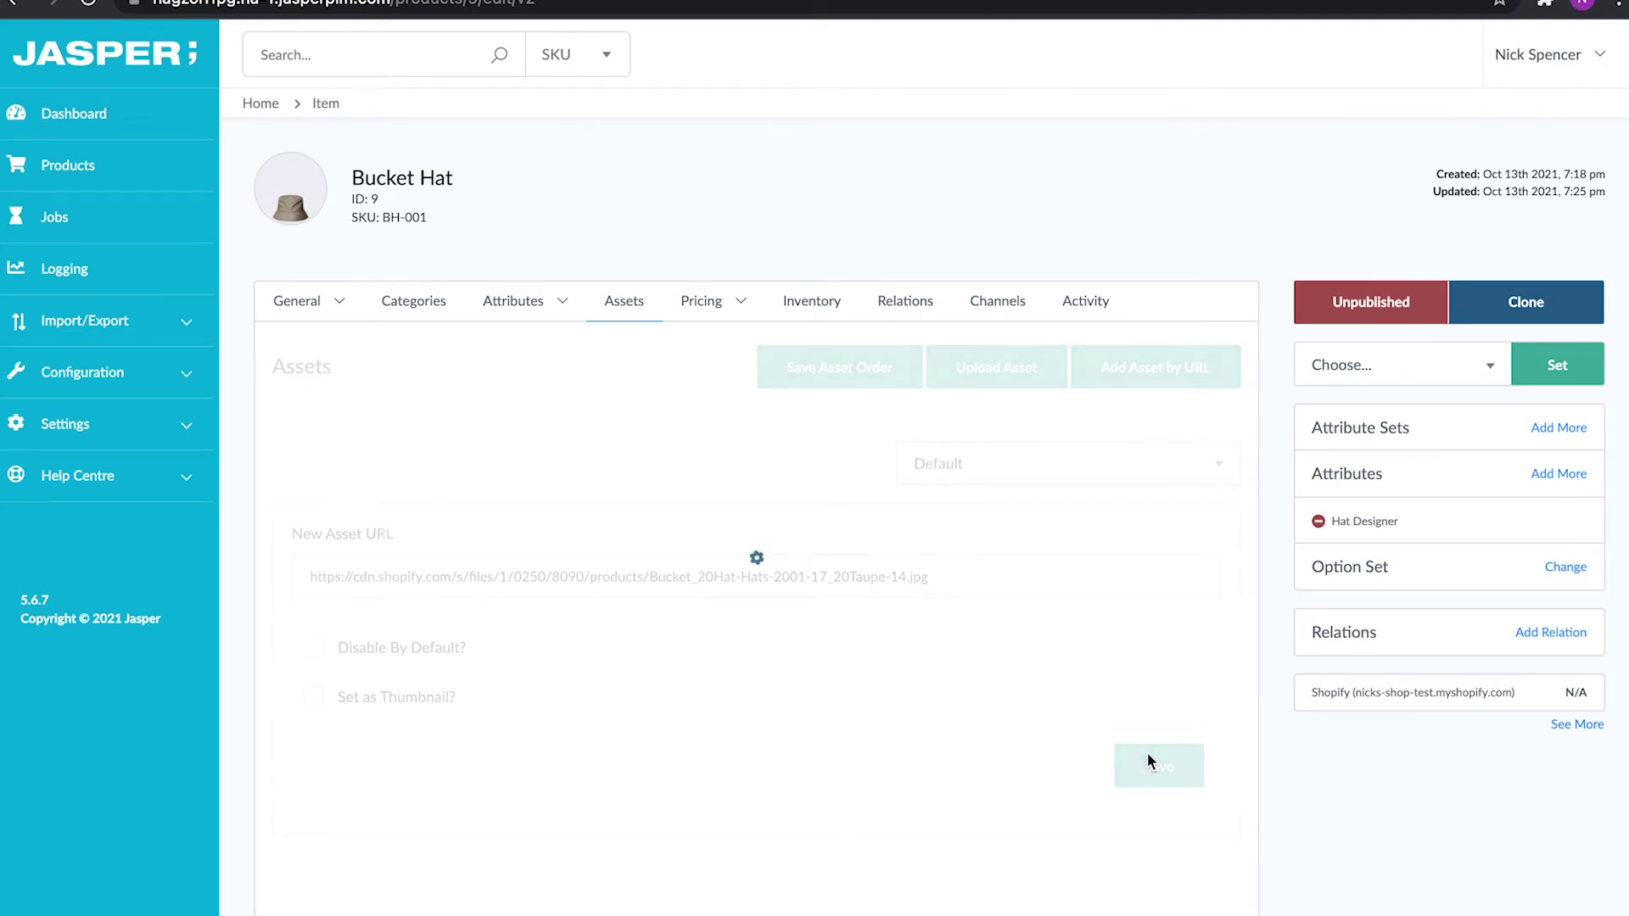
click(1242, 304)
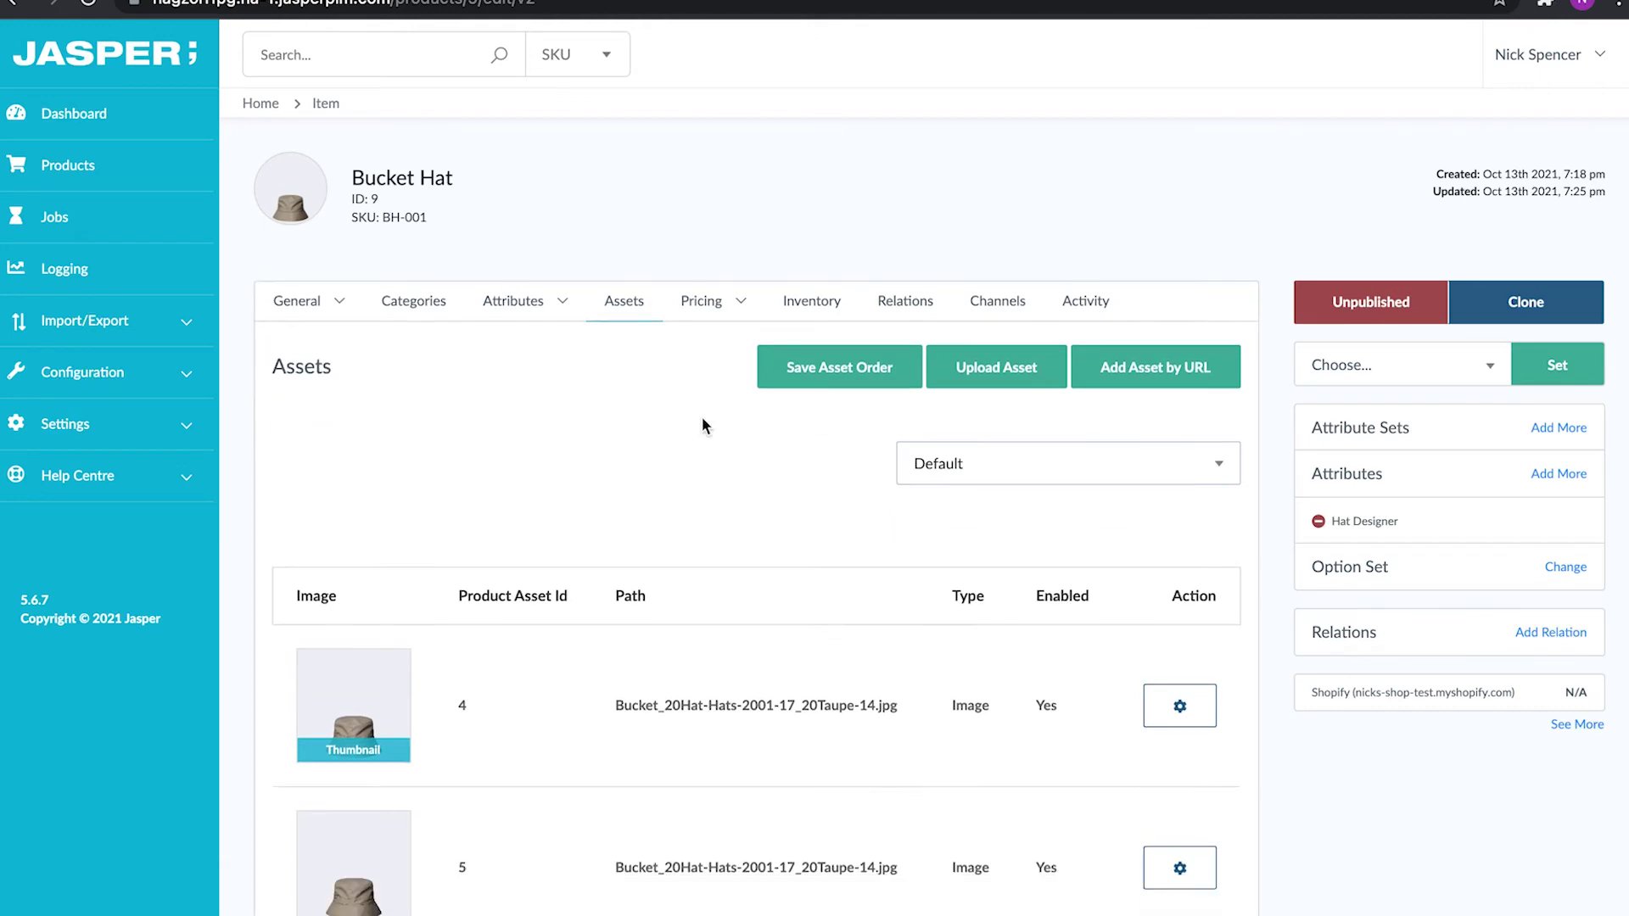
Reorder the assets so asset 4 is first and save the asset order
scroll(701, 416, down, 2)
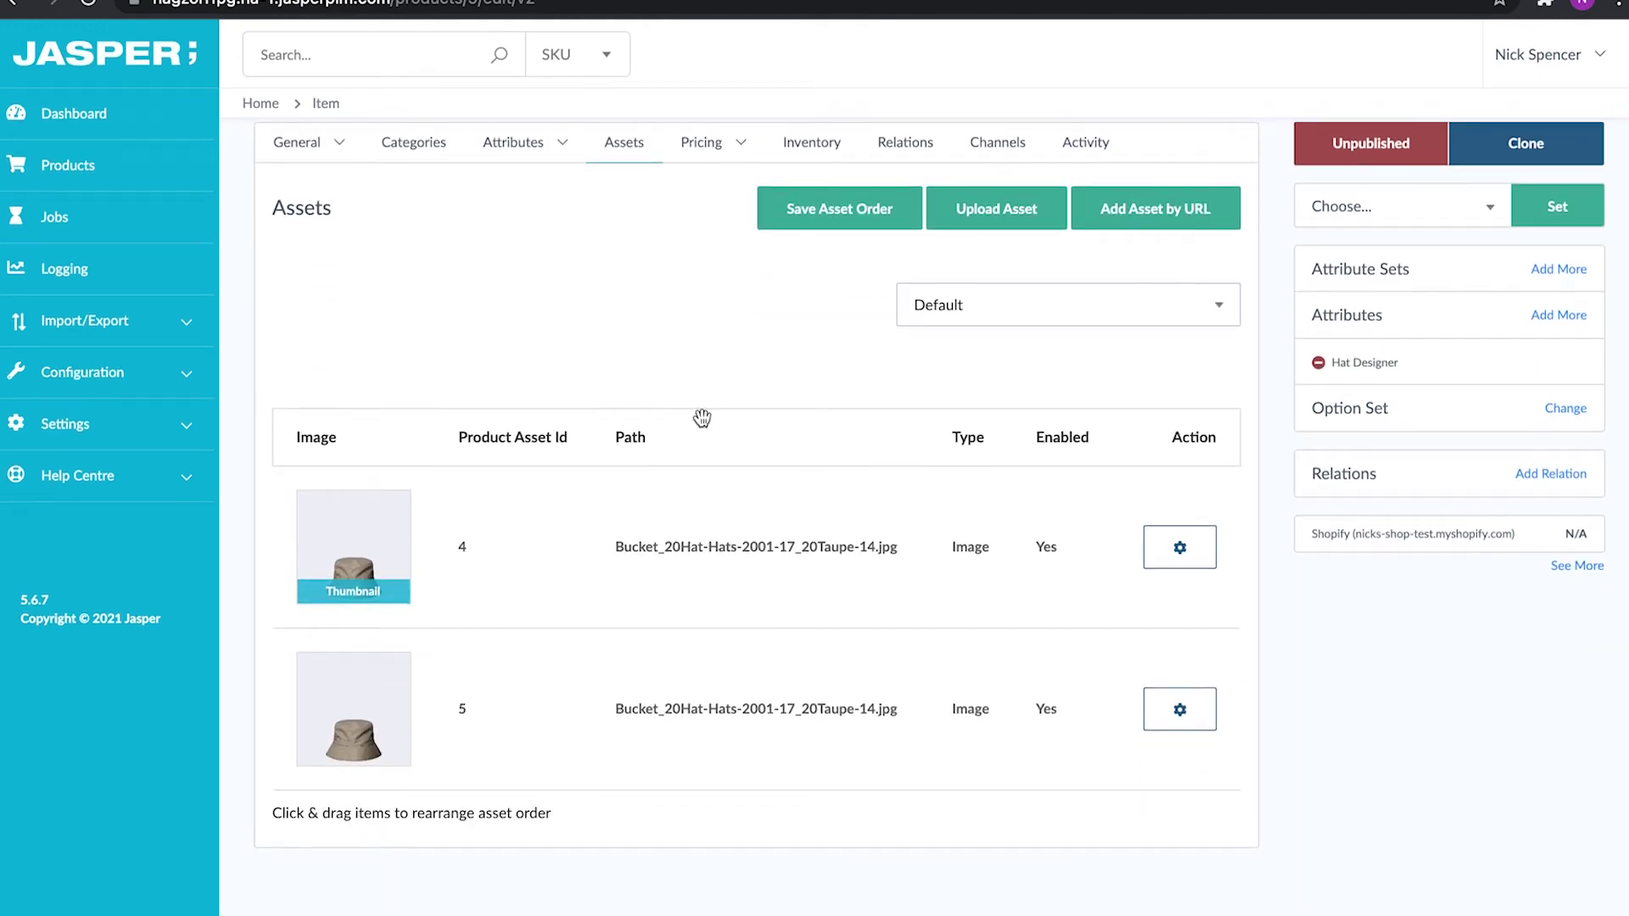
click(1202, 713)
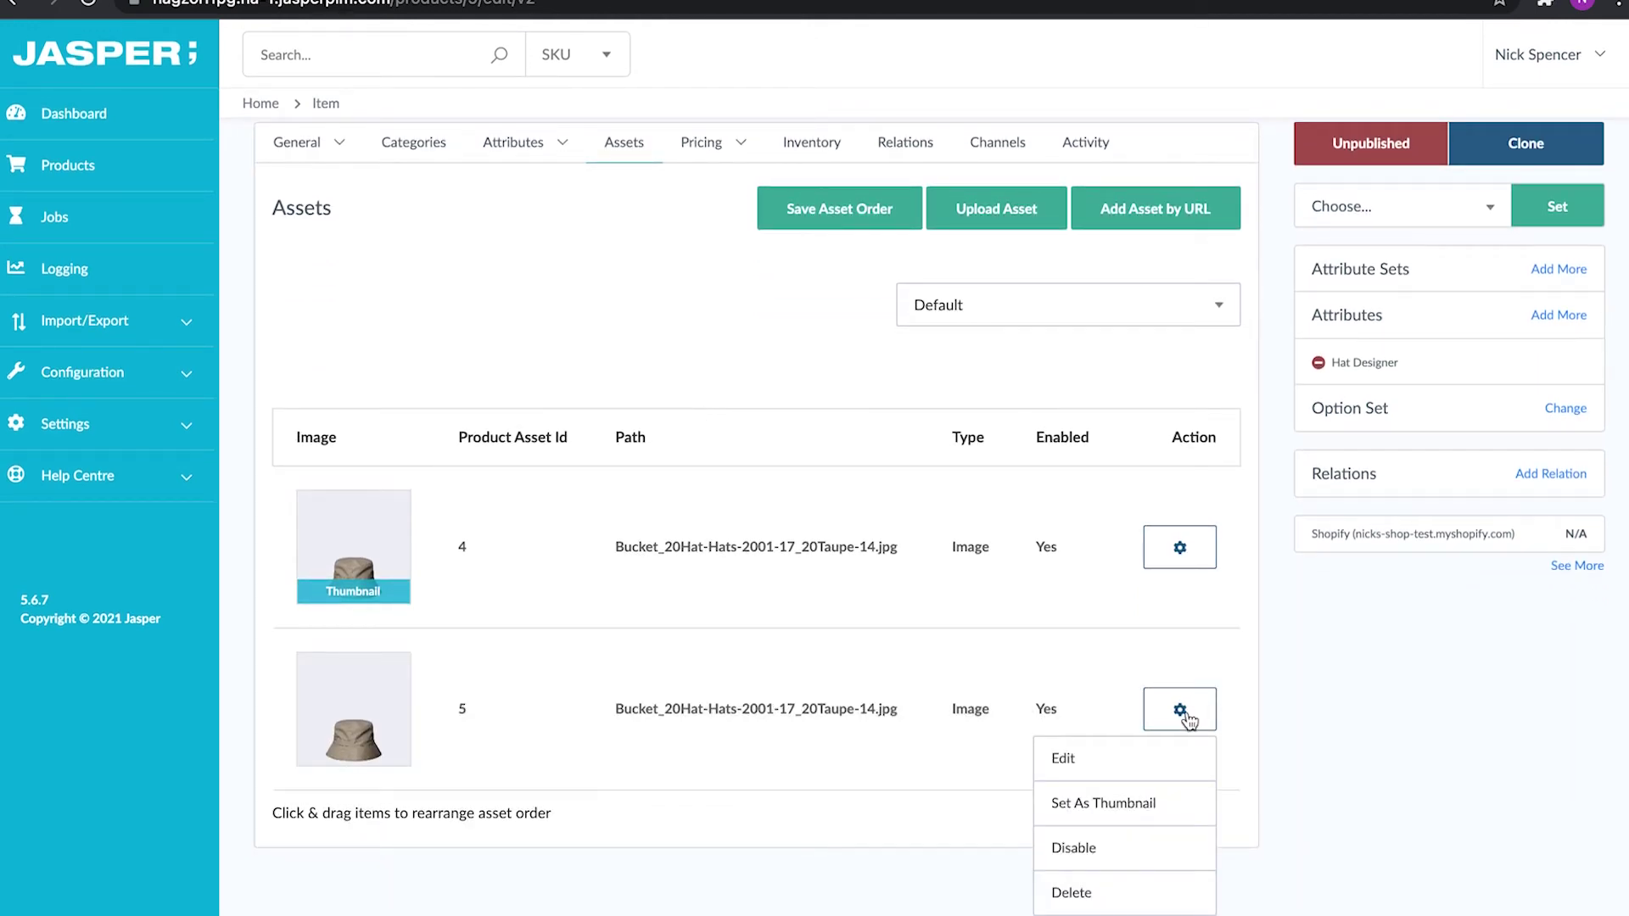
click(1118, 816)
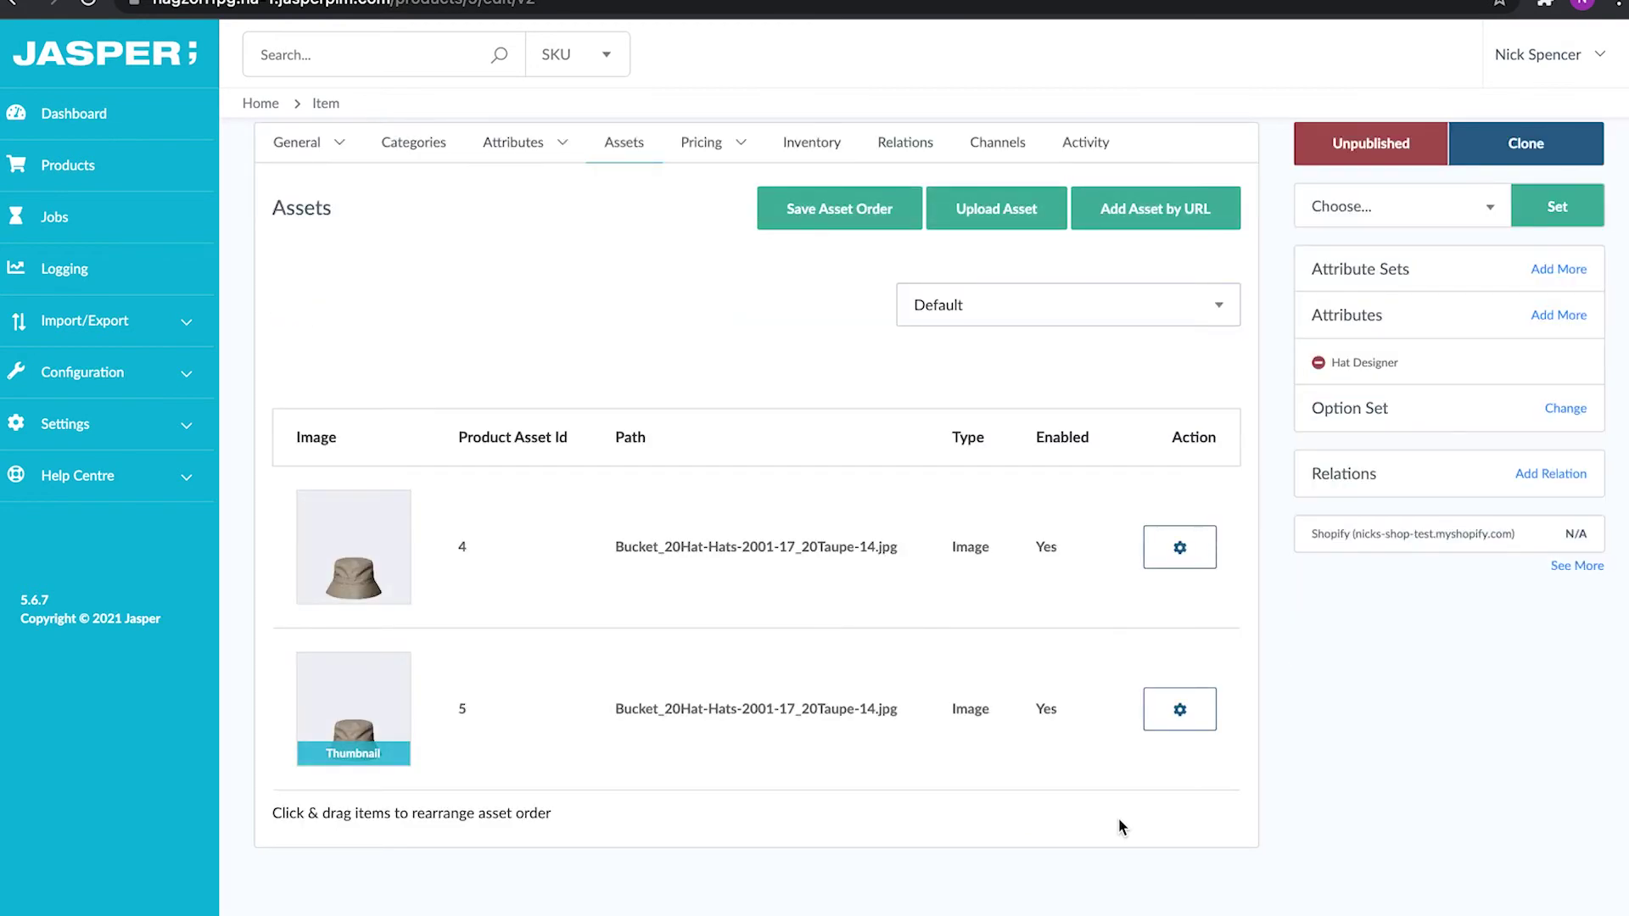
drag(684, 712, 688, 561)
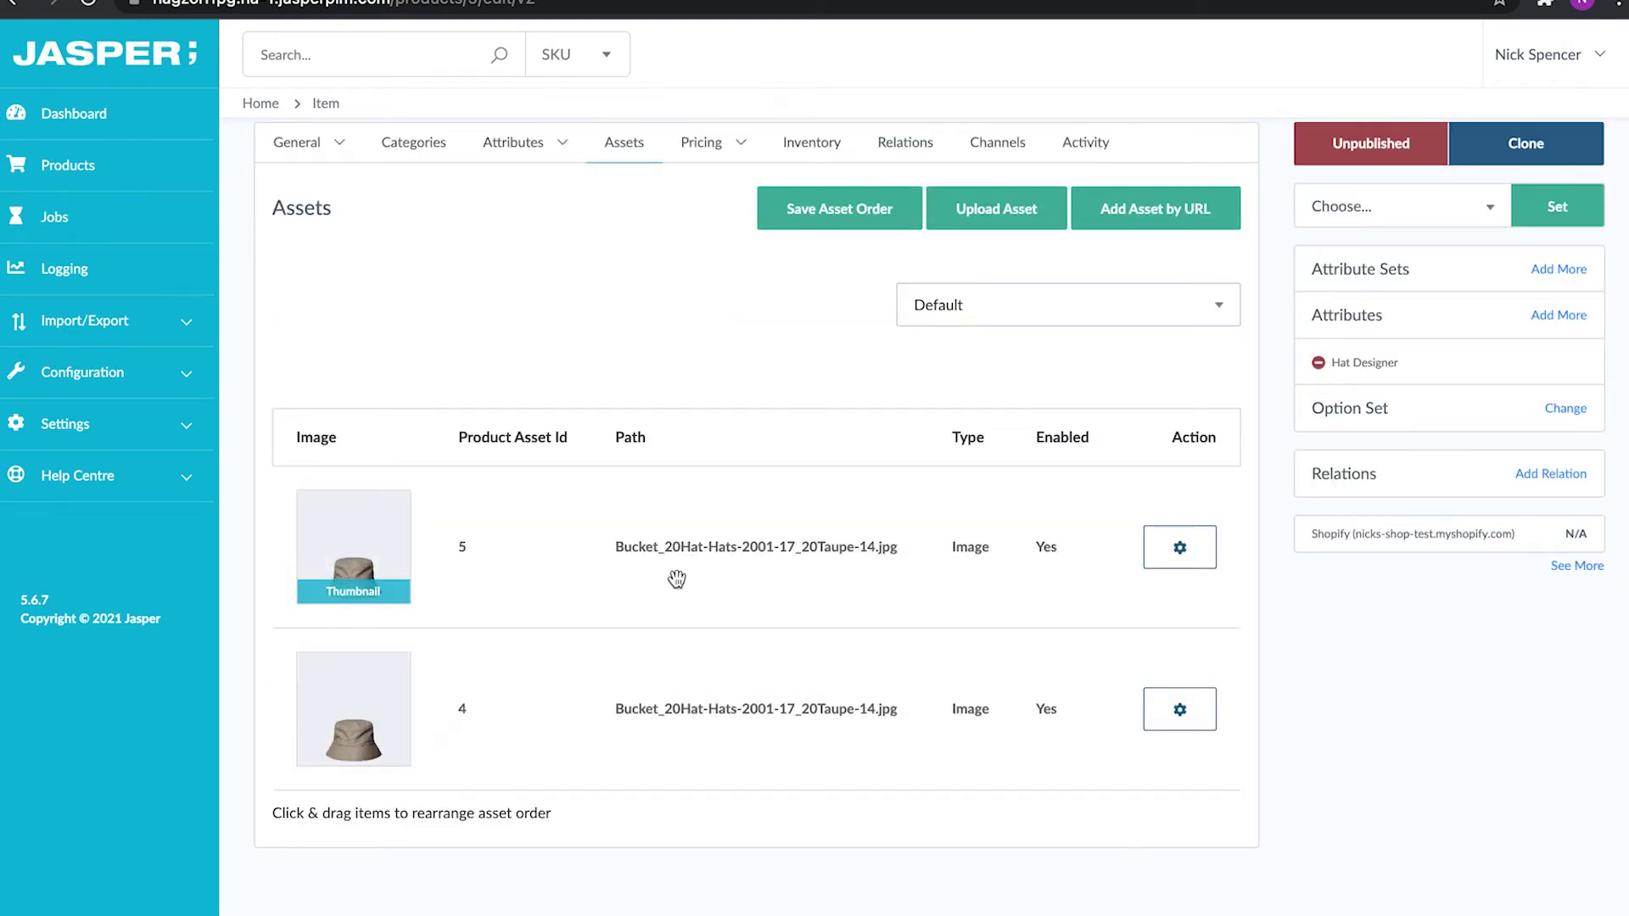
drag(699, 739, 715, 536)
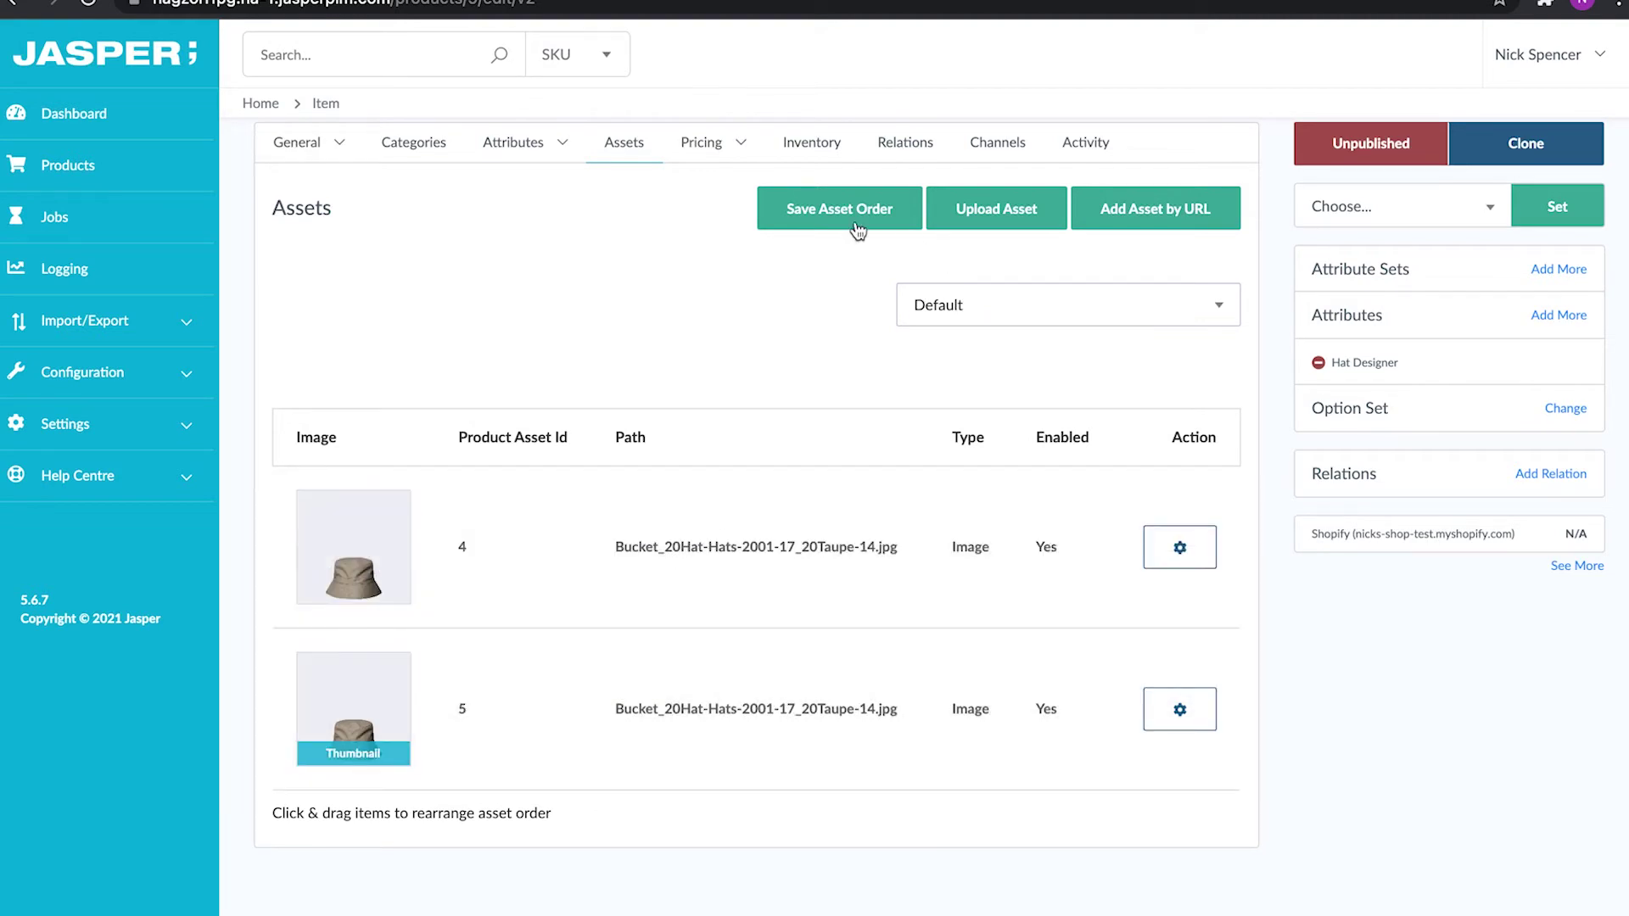
click(853, 216)
Make asset 4 the product thumbnail
click(1179, 547)
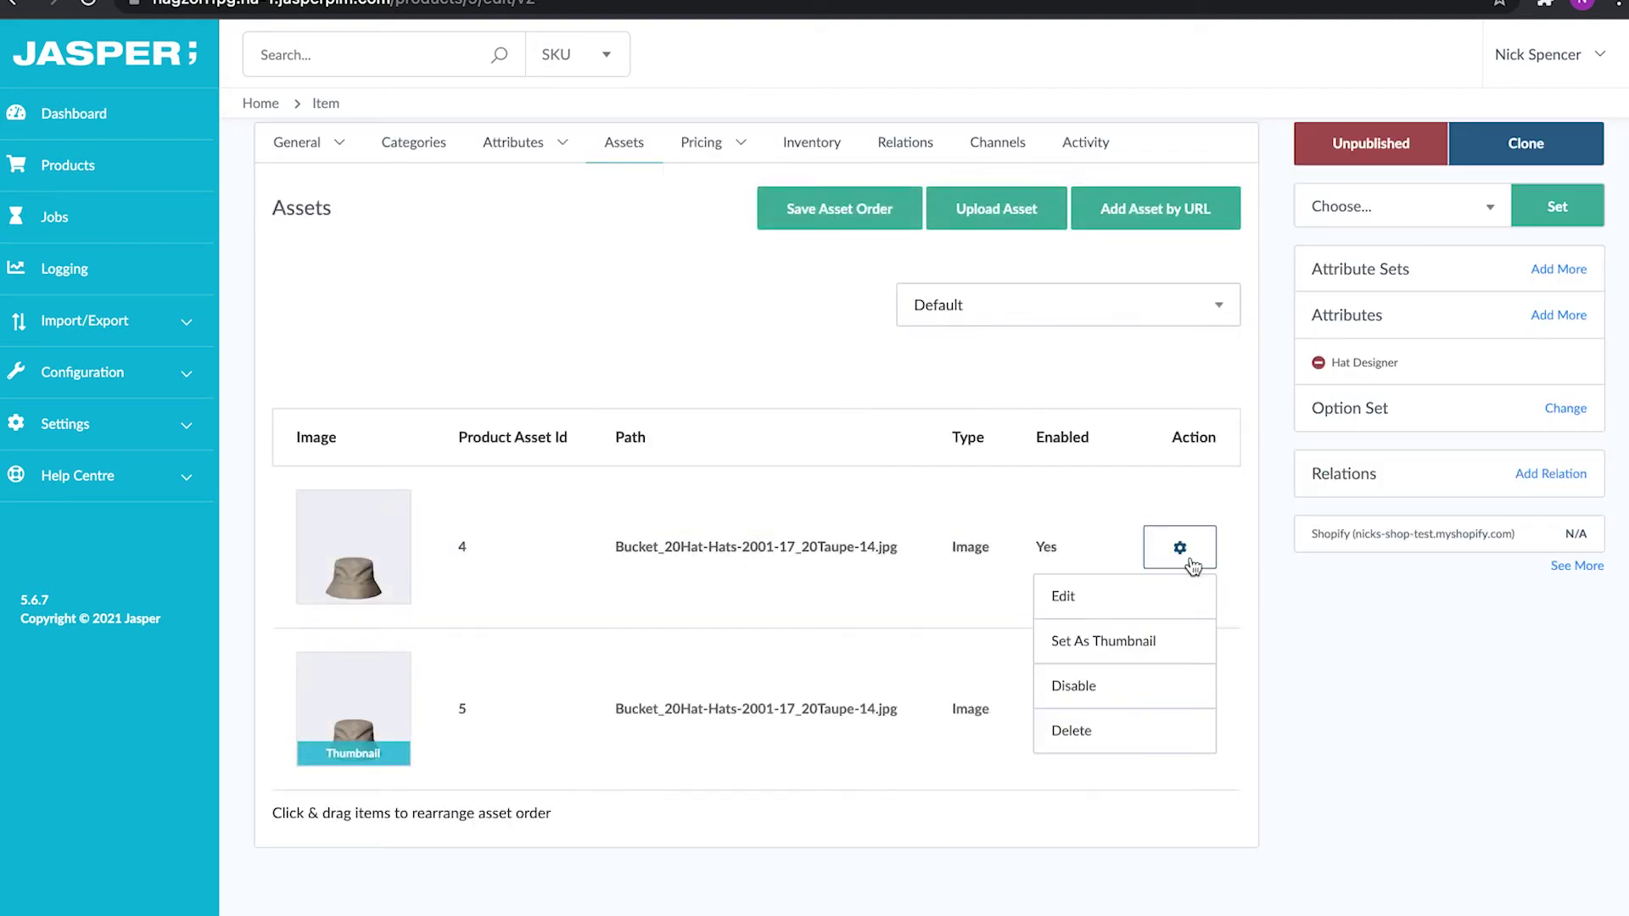
click(1150, 637)
click(1174, 547)
click(1134, 589)
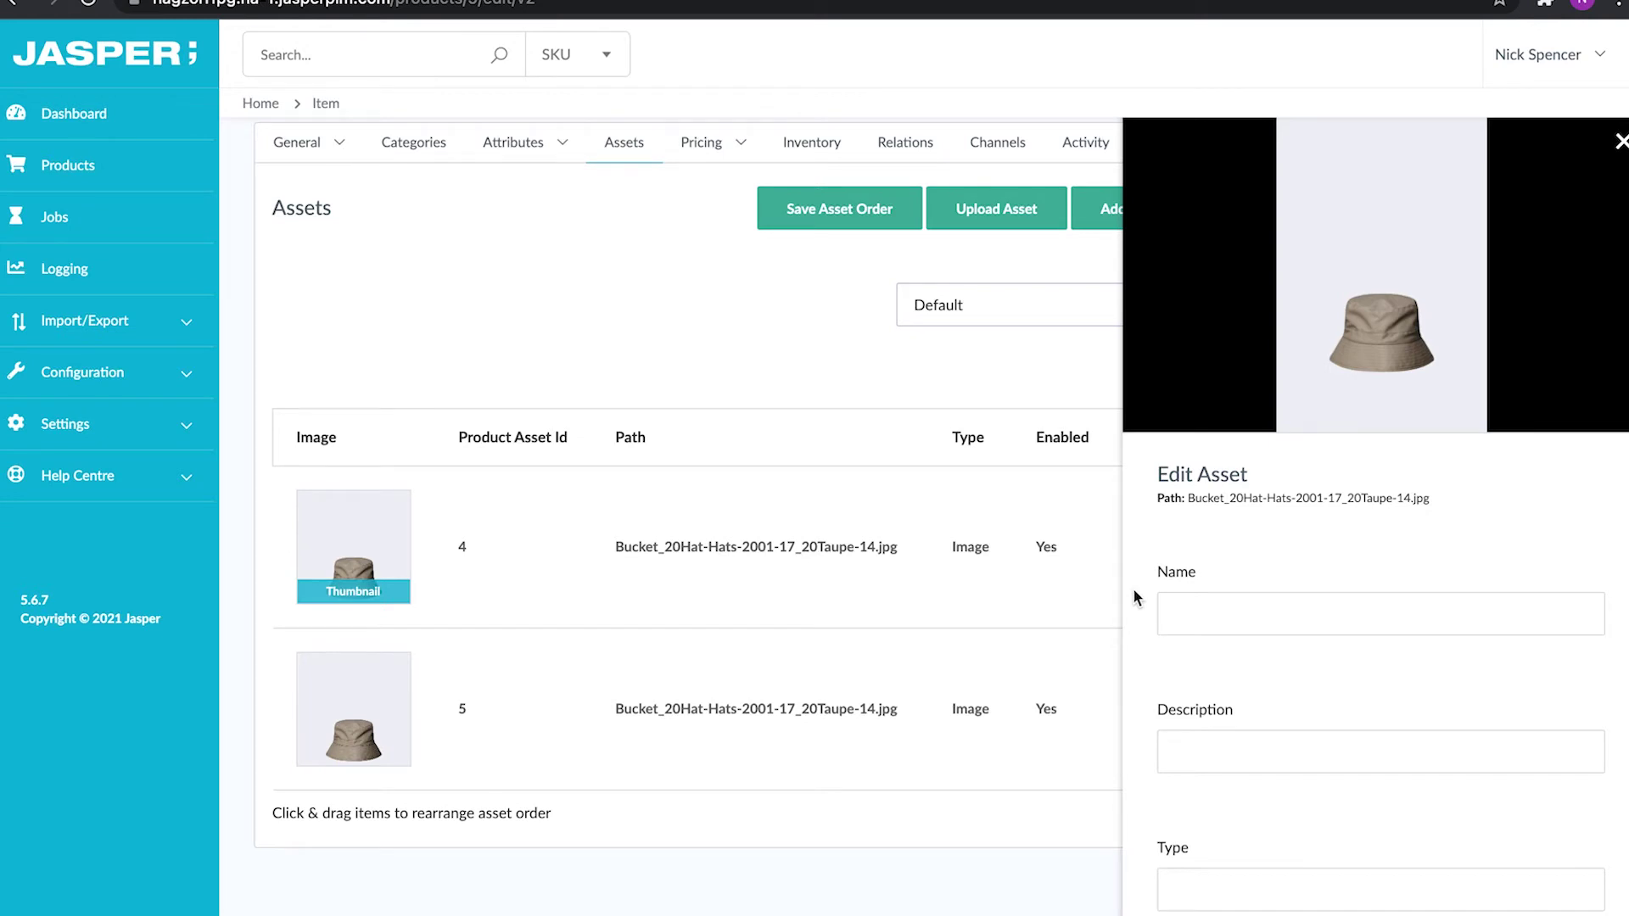
Save asset 4 as 'Original Bucket Hat' described 'Creme coloured bucket hat on a white background'
click(1183, 622)
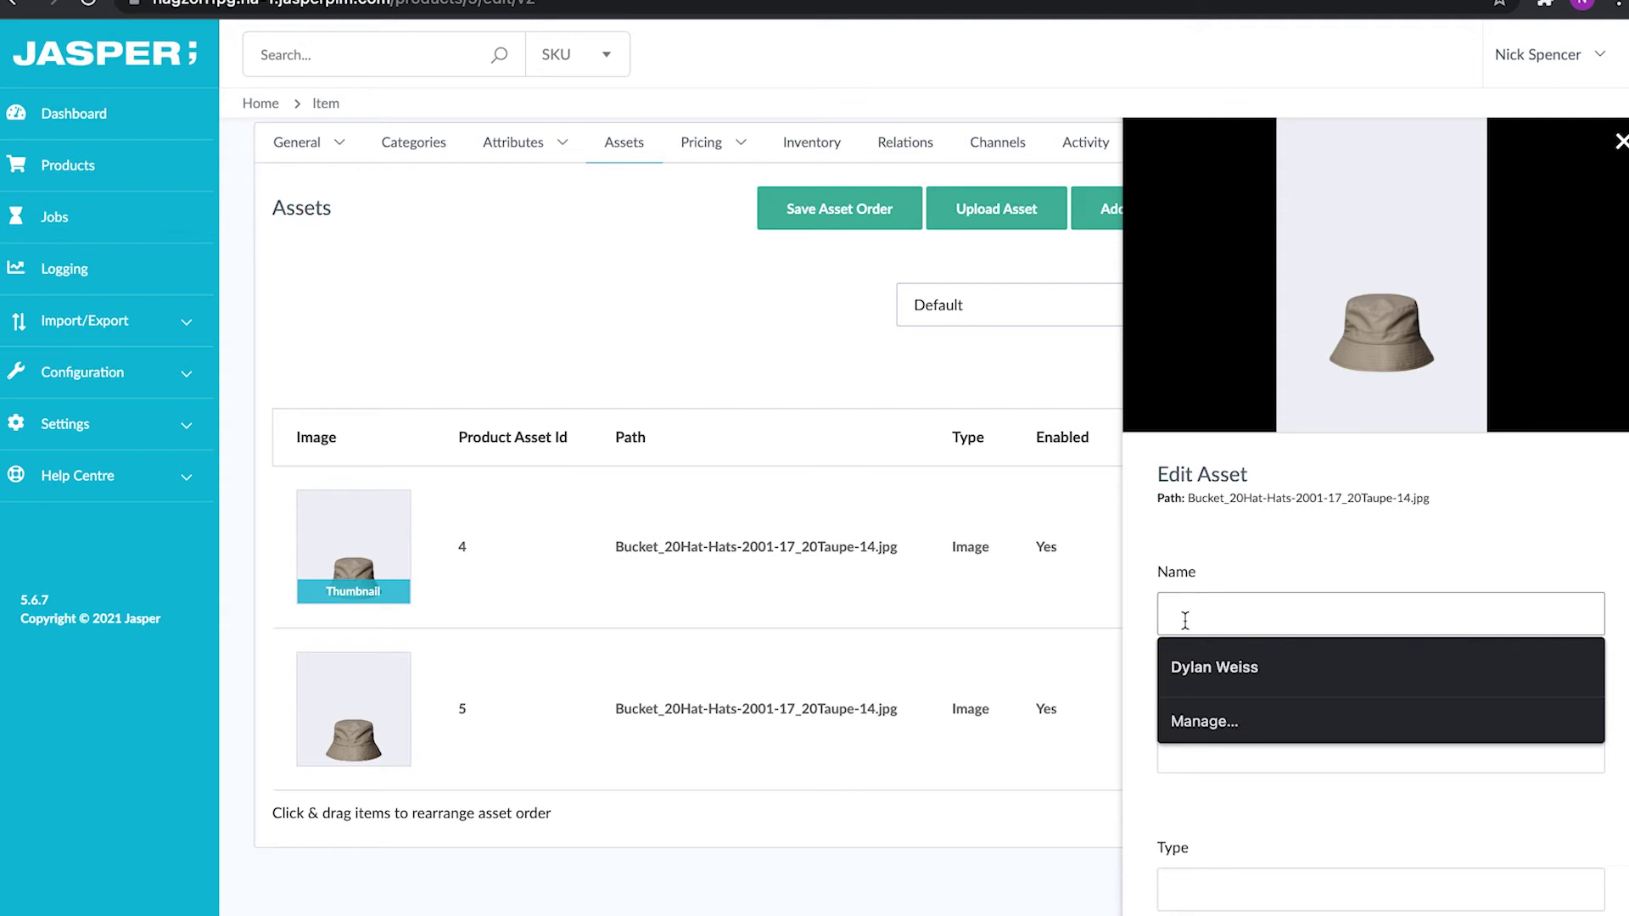
text(Original Bucket Hat)
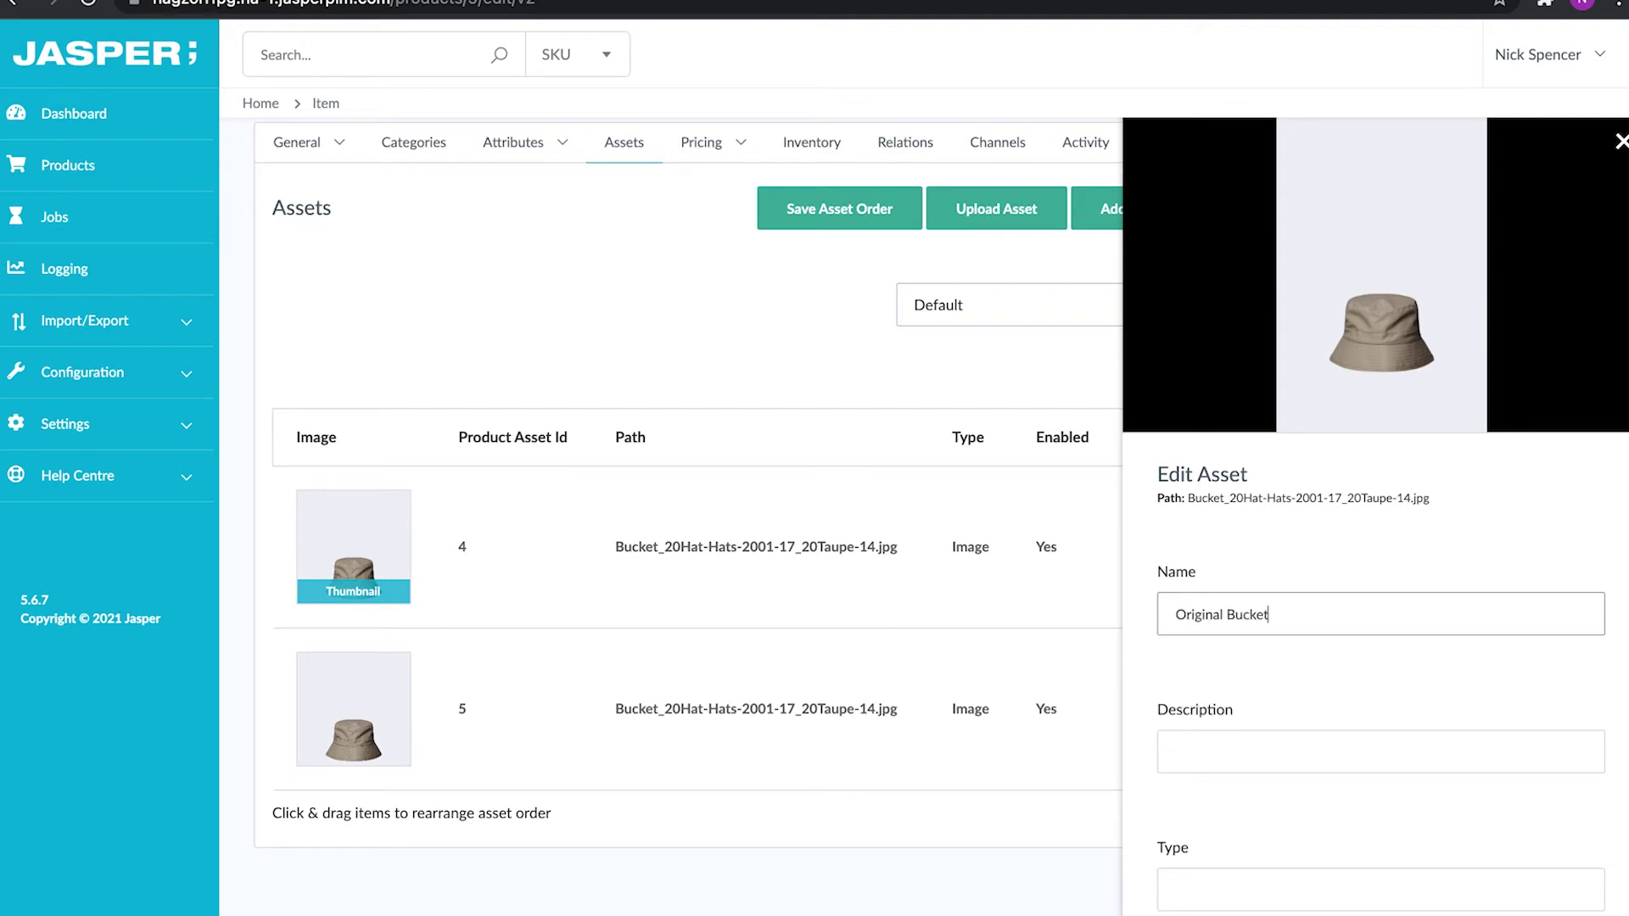
click(1239, 746)
text(Creme)
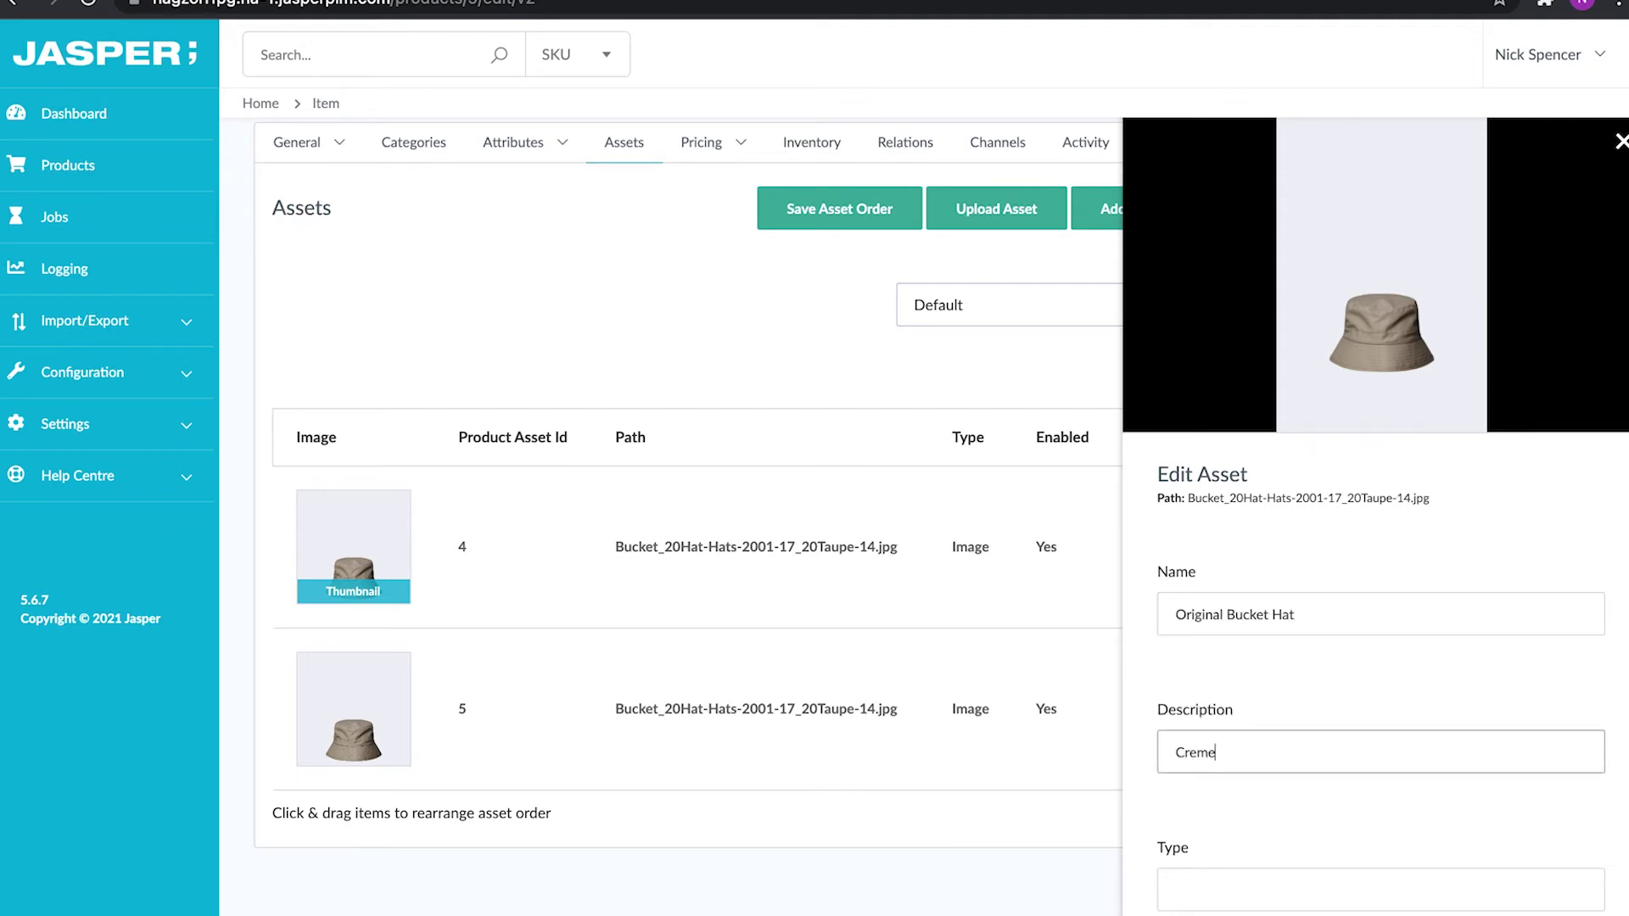
text( coloured bucket hat on a white background)
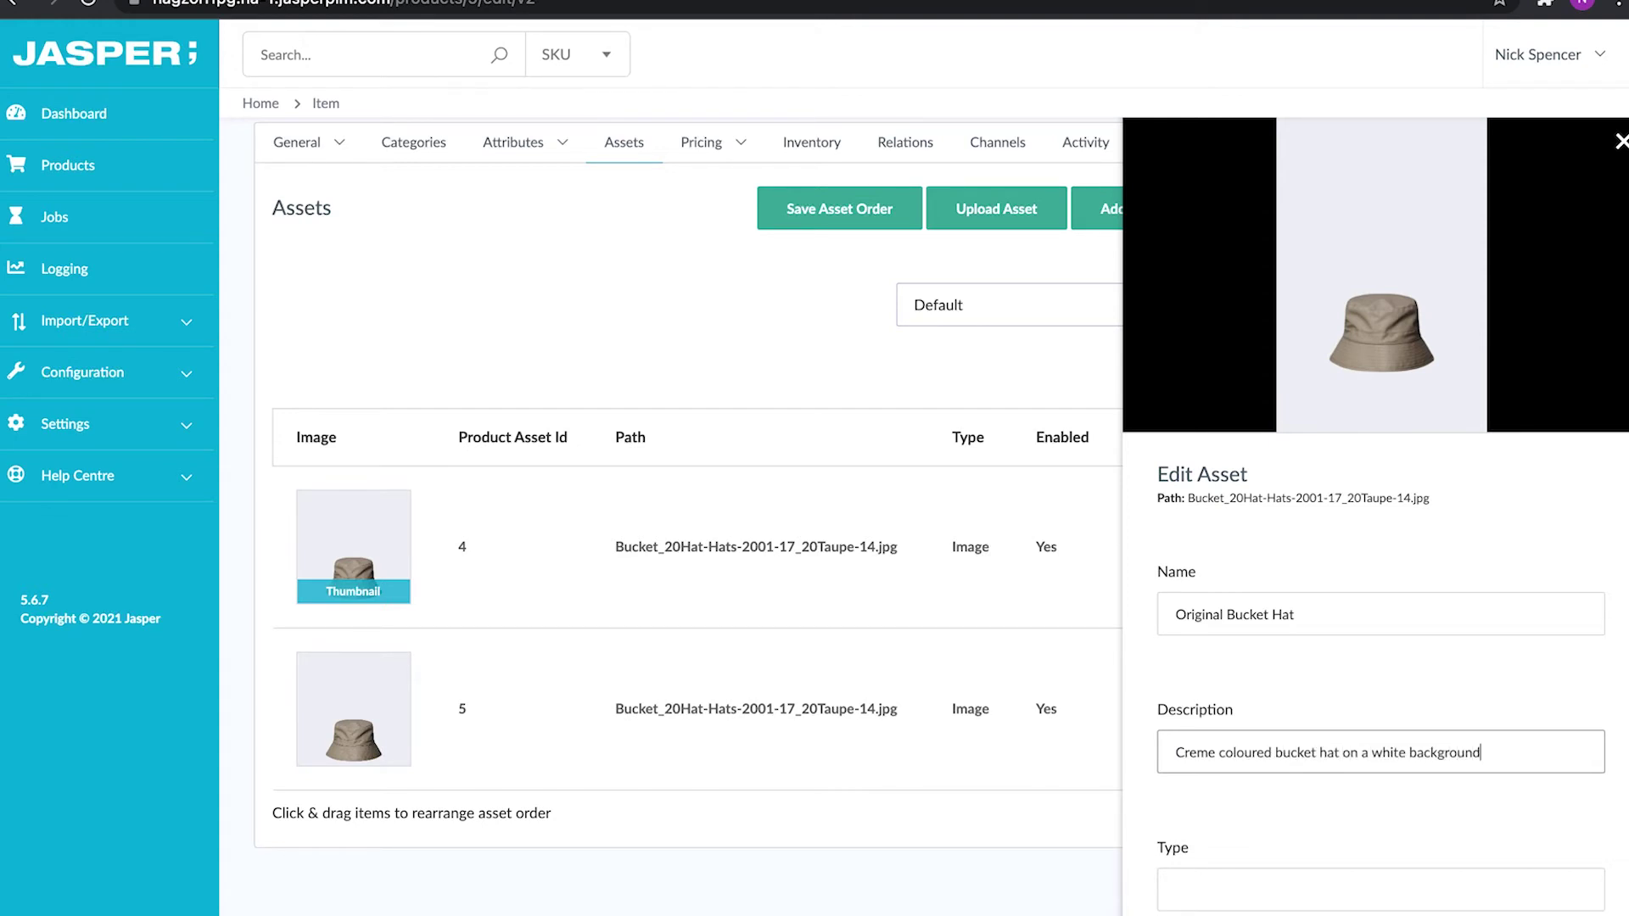
scroll(1374, 594, down, 2)
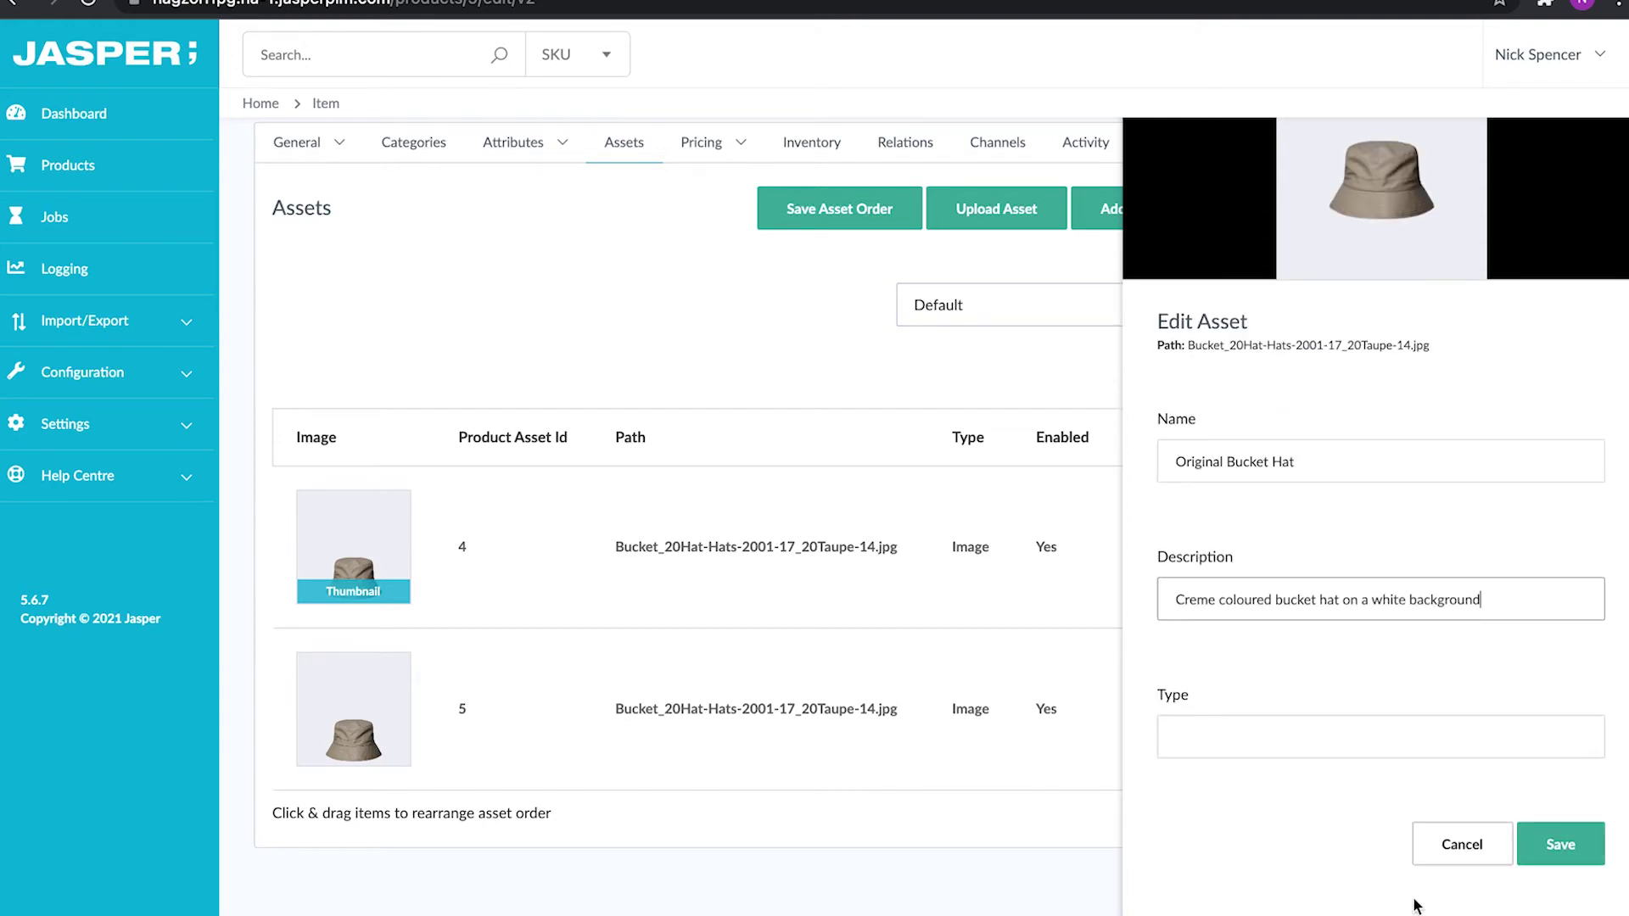
click(1560, 844)
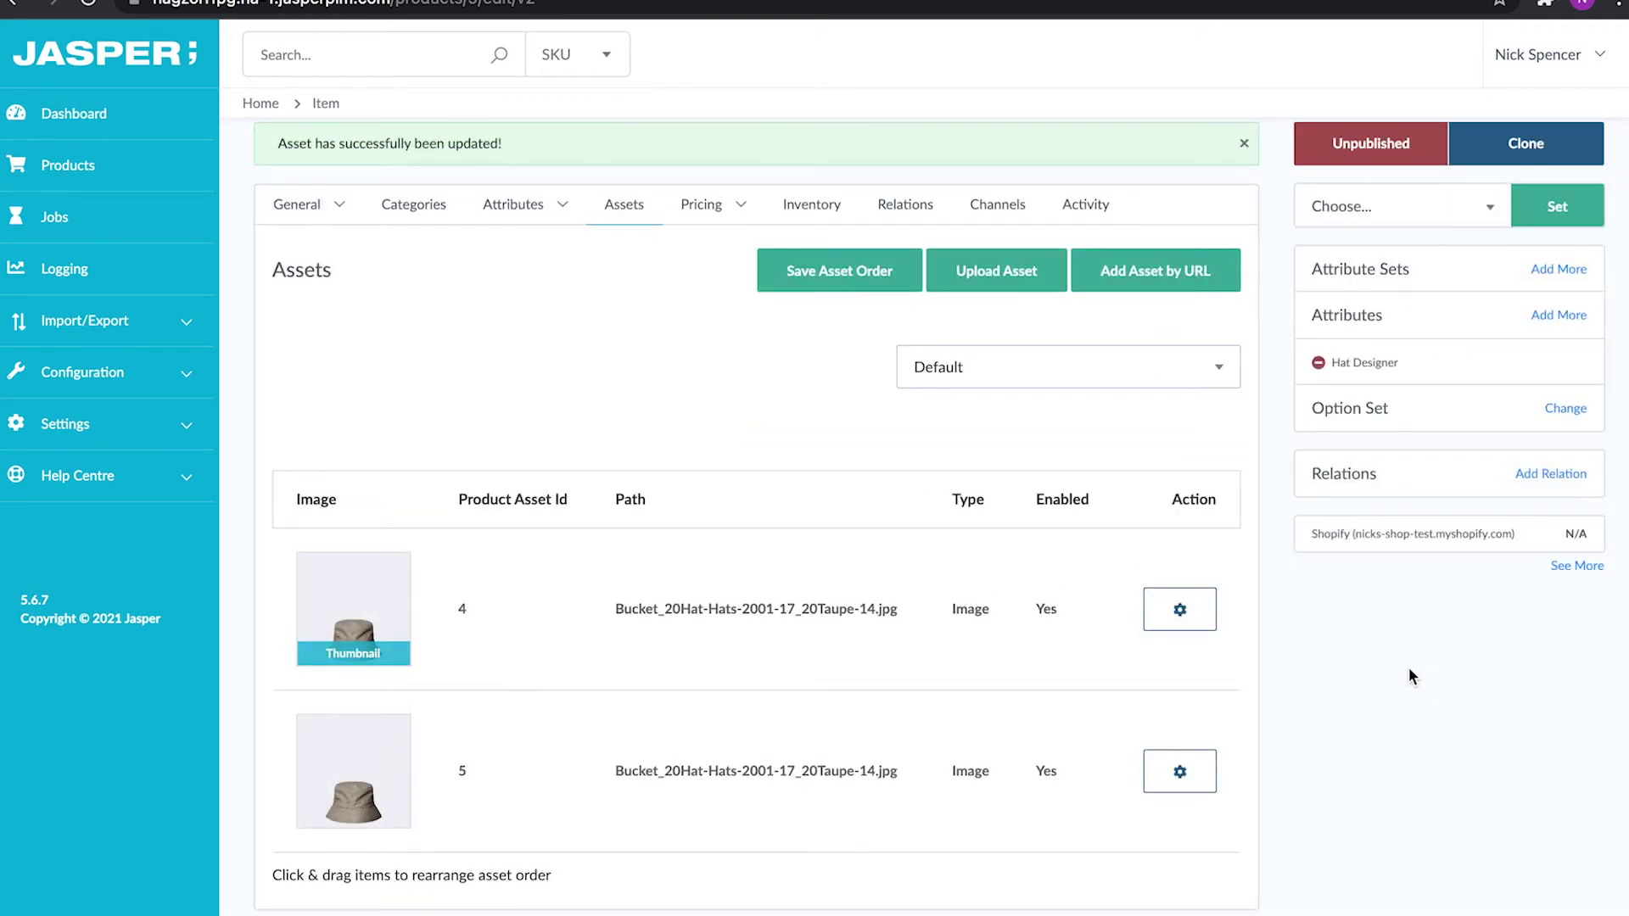
key(ctrl+Up)
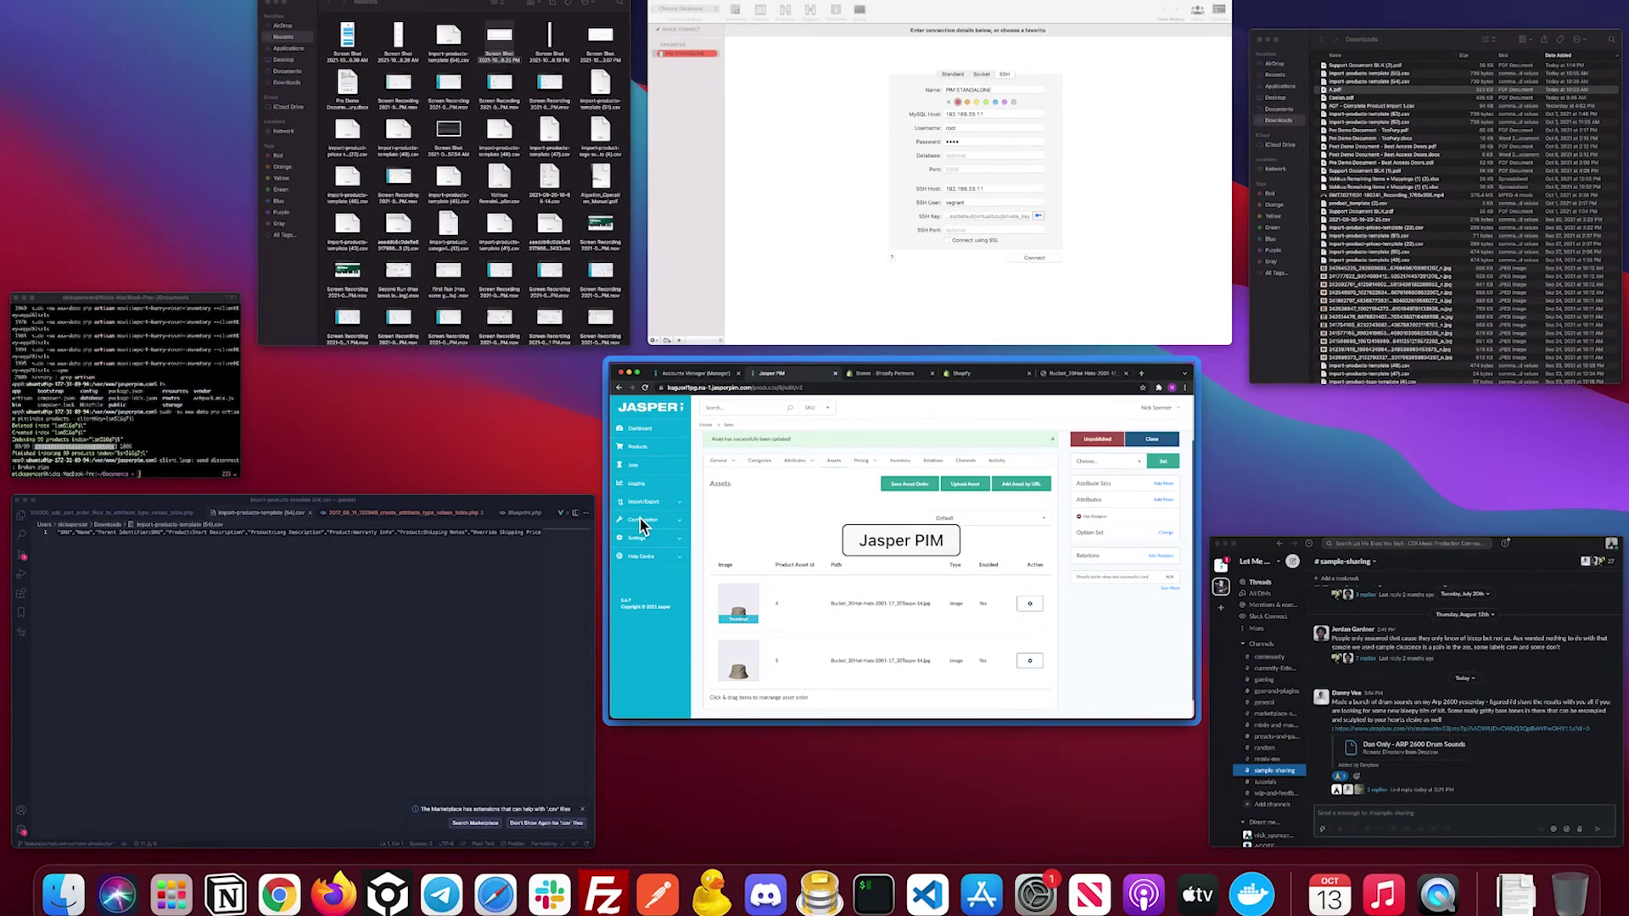
Back in Jasper PIM, dismiss the banner and start a new price under Active Price Records
click(640, 518)
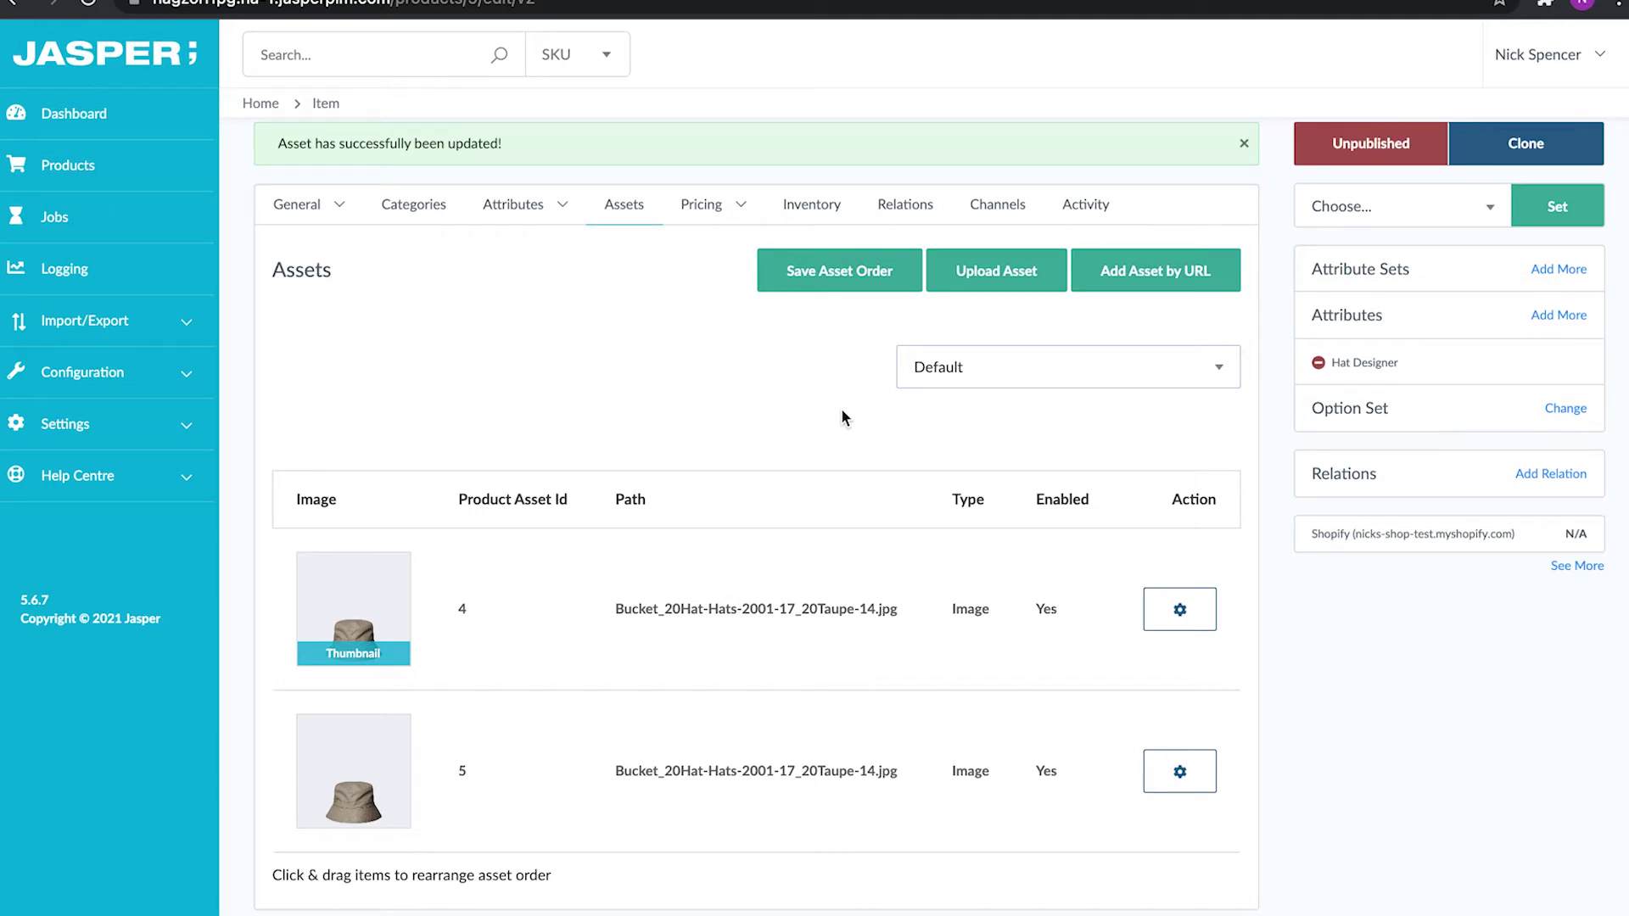
click(1245, 143)
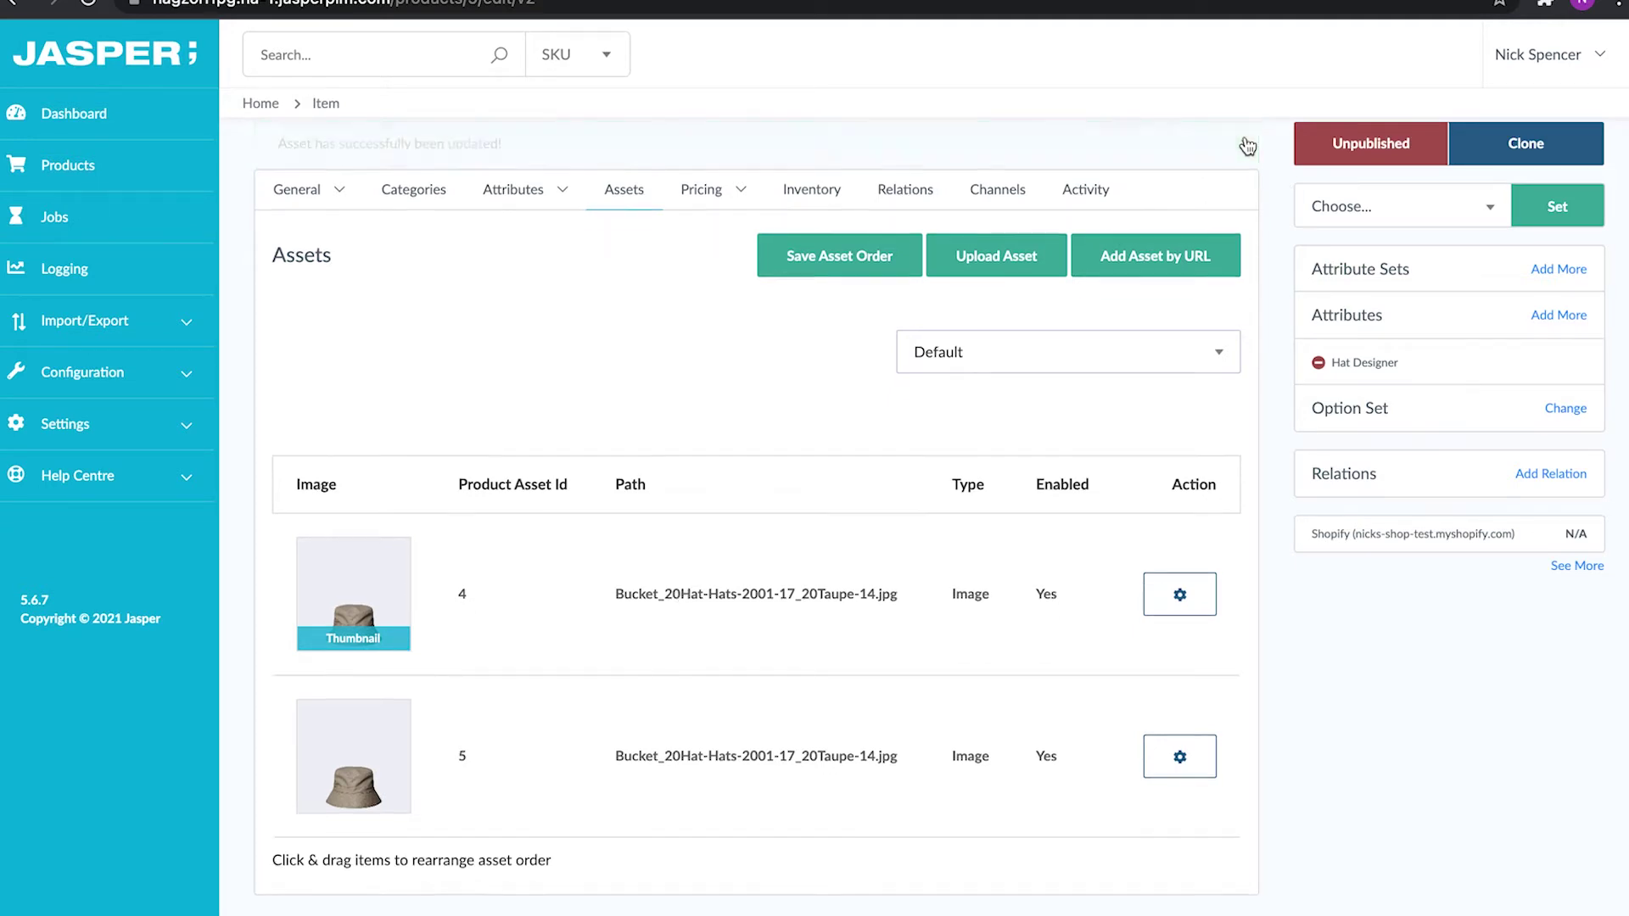
click(731, 146)
click(717, 181)
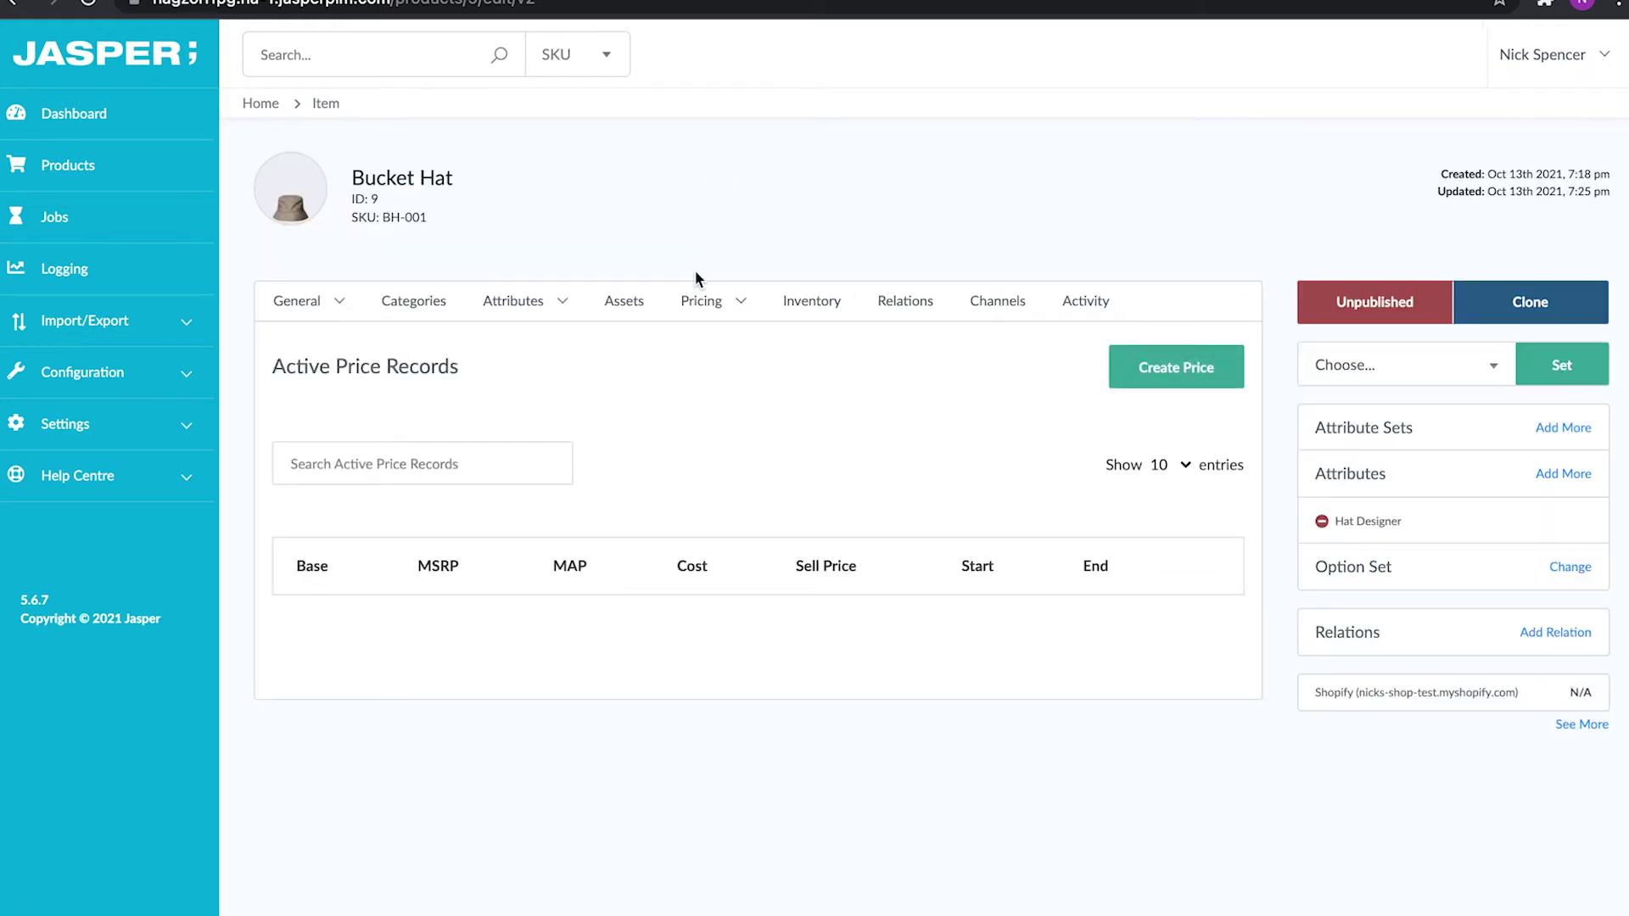
click(1145, 370)
scroll(609, 318, down, 2)
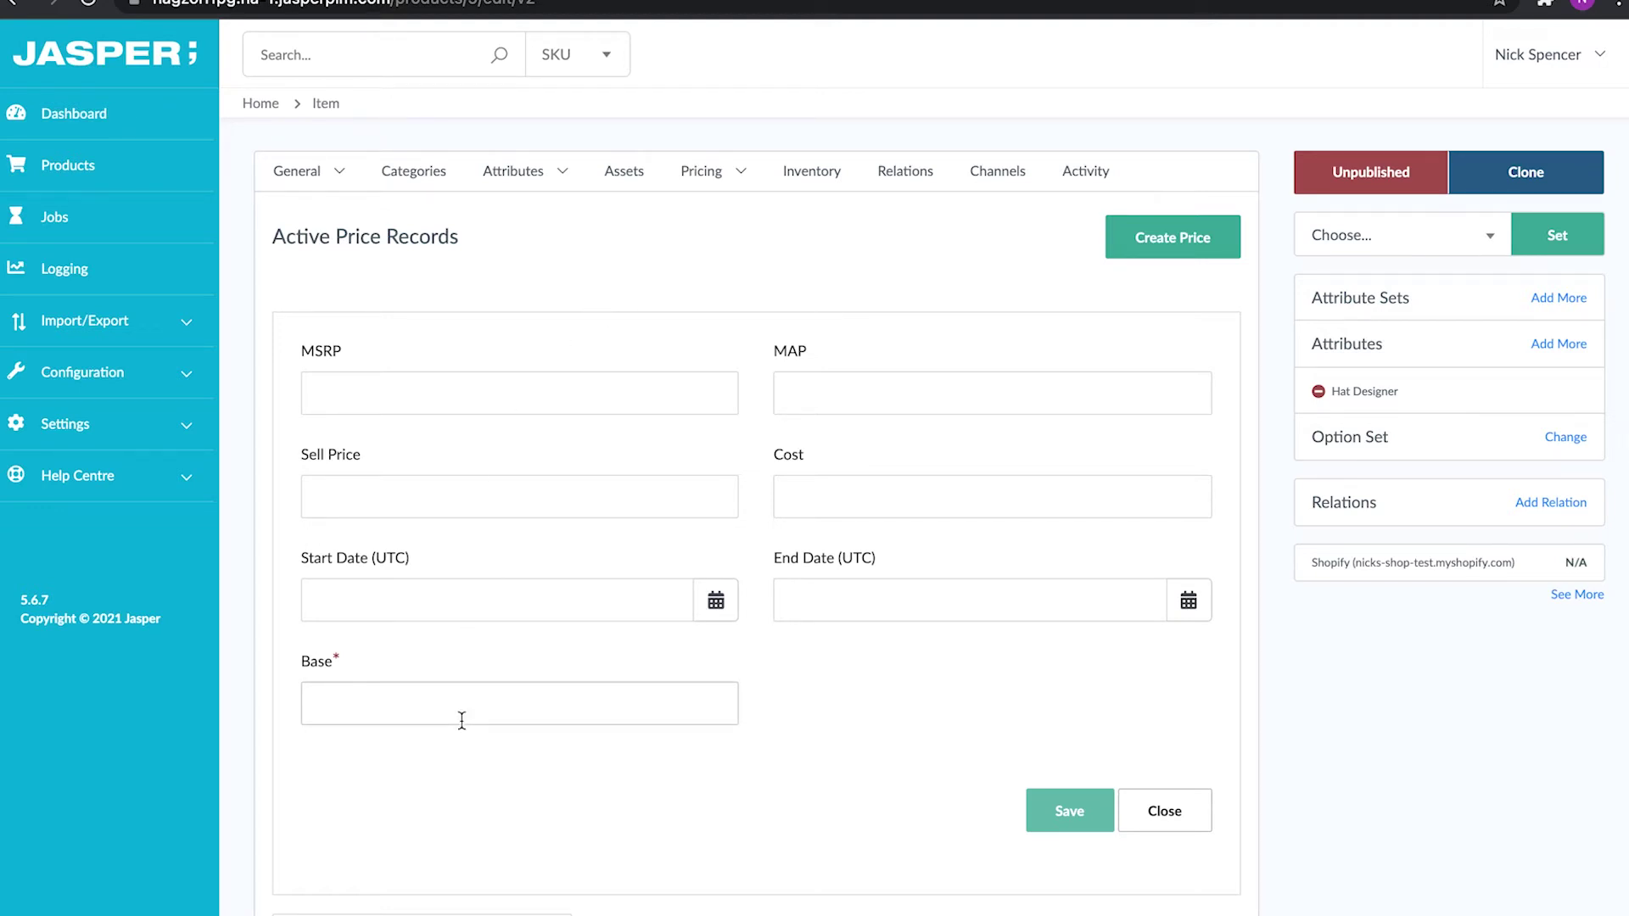
Enter USD as the base currency with MSRP and MAP of 100
click(406, 703)
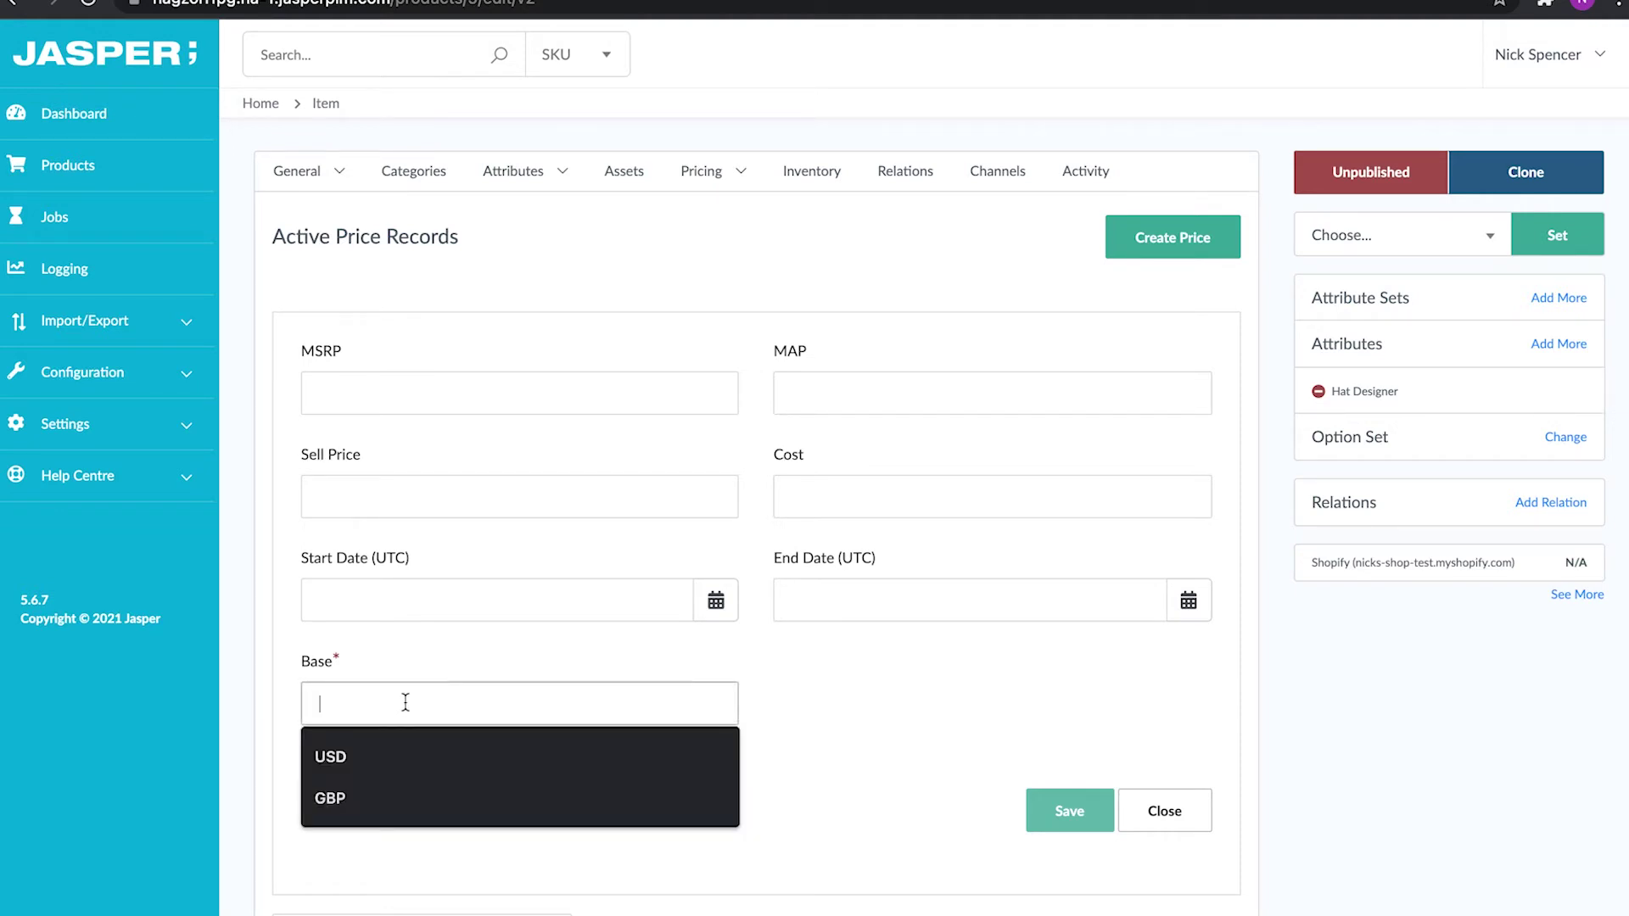
text(USD)
click(845, 718)
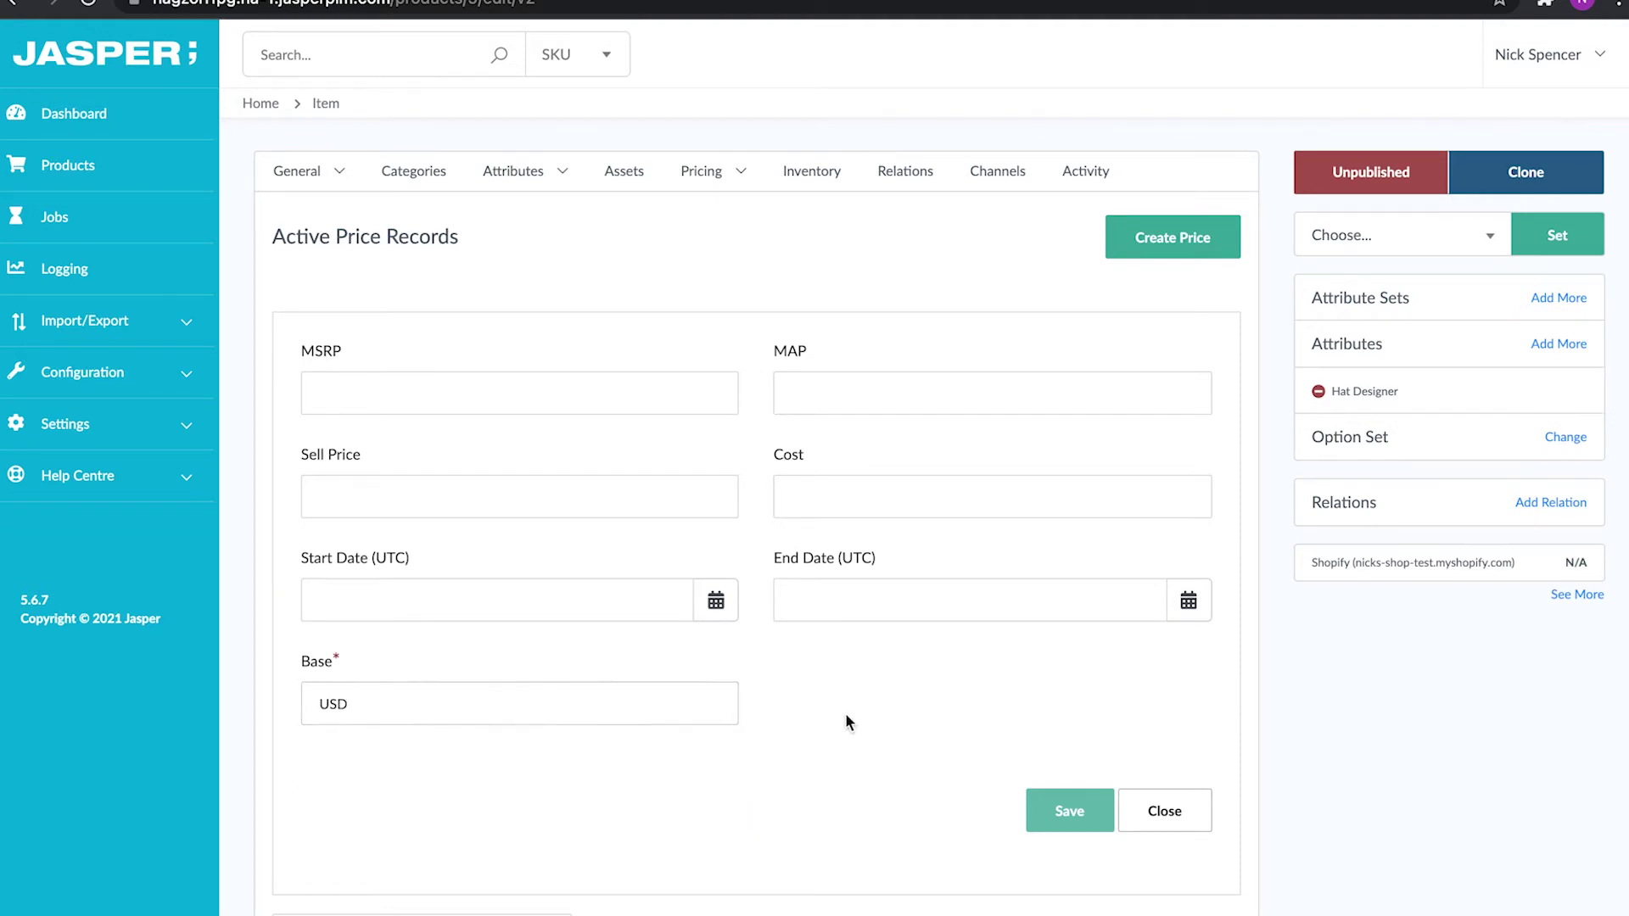
click(383, 378)
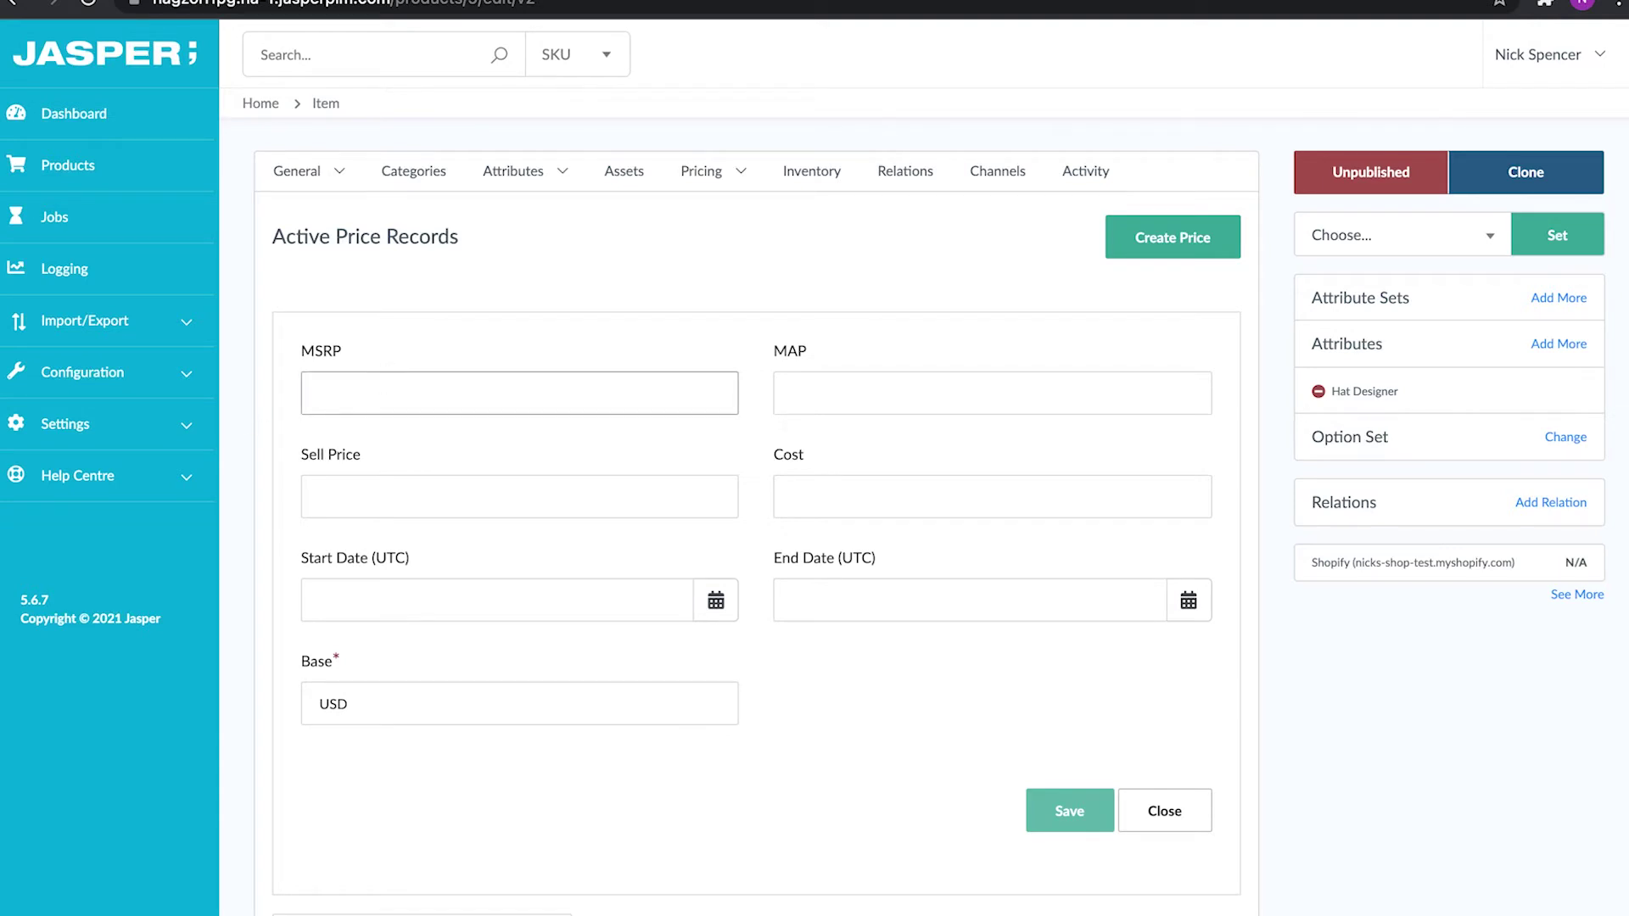
text(100)
key(Tab)
text(100)
Add sell price 150 and cost 90, then save the price record
key(Tab)
text(150)
key(Tab)
text(90)
click(961, 719)
click(1072, 819)
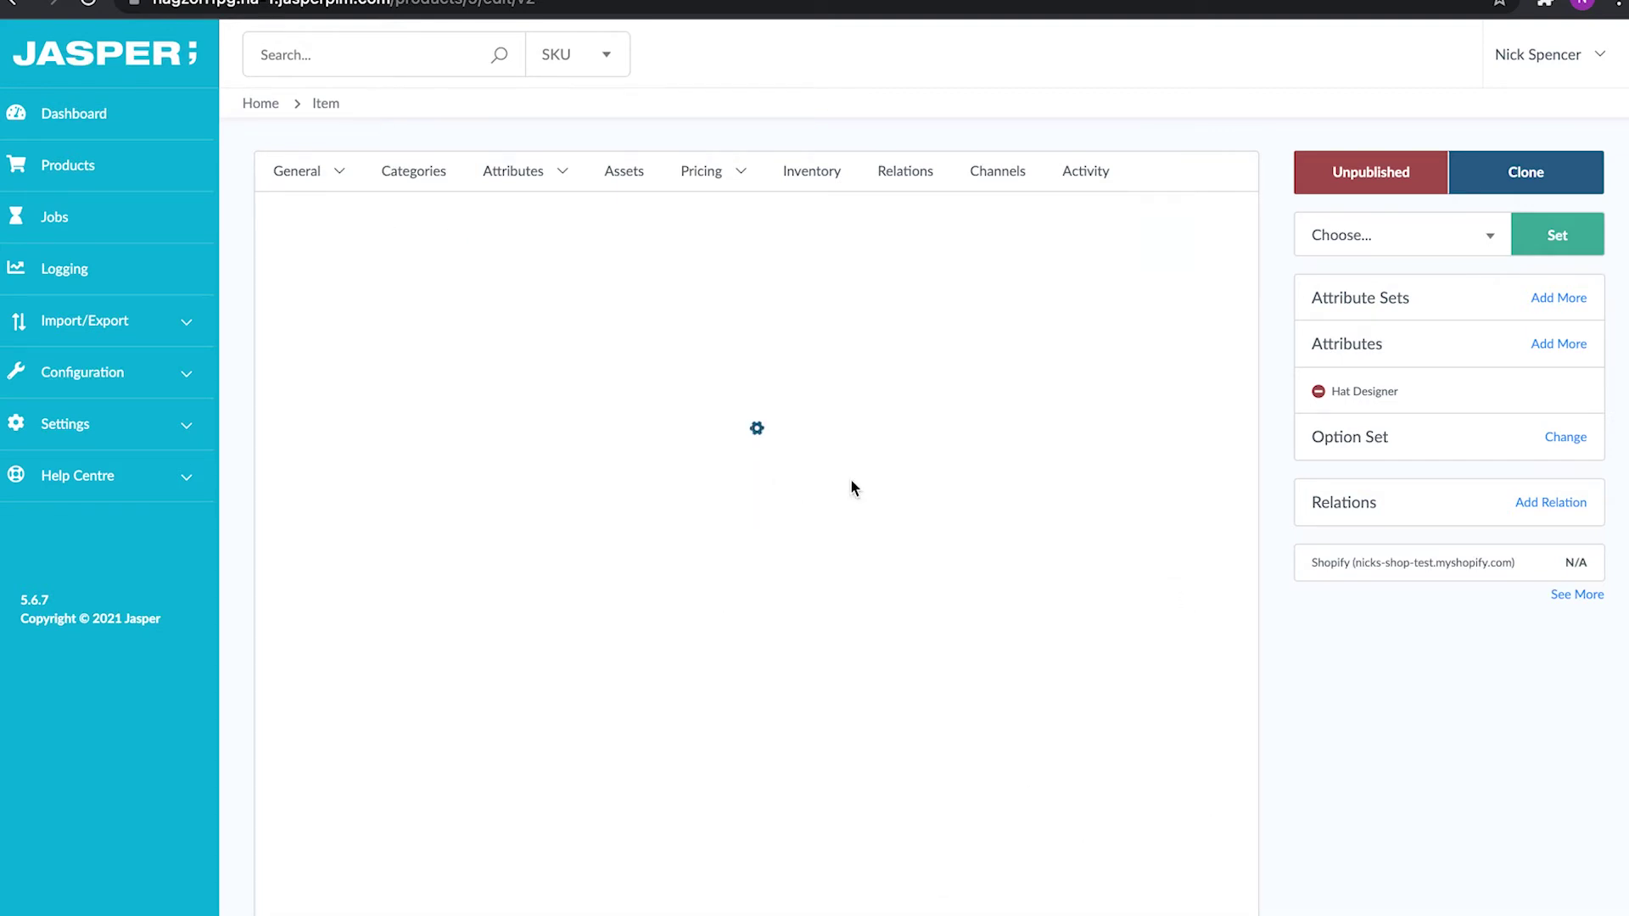
click(1243, 288)
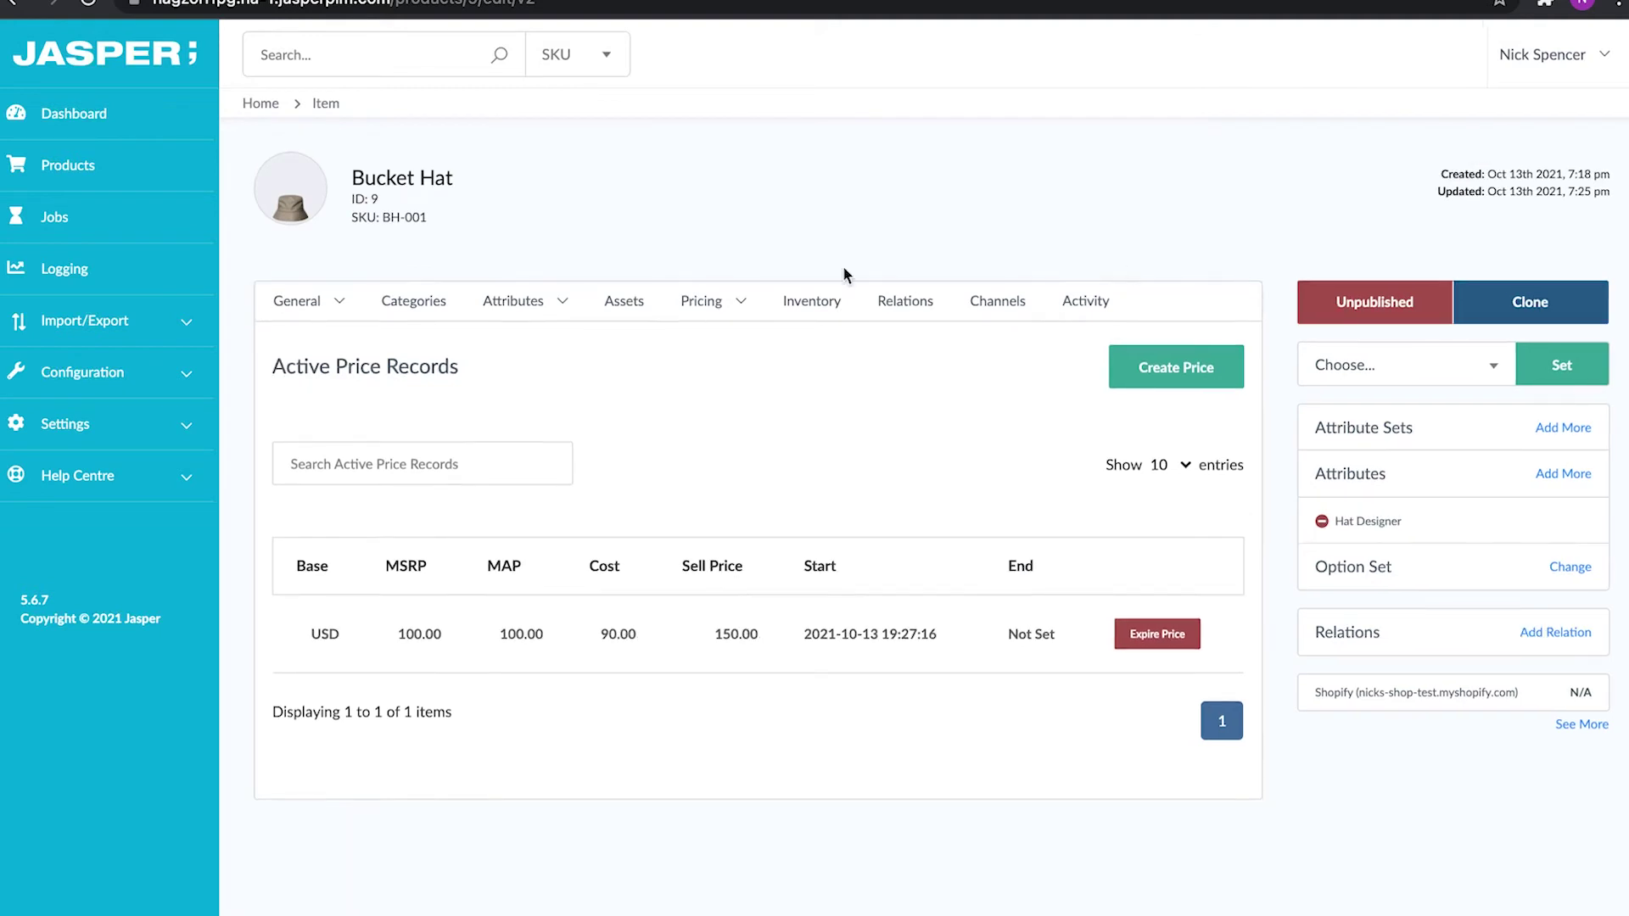
click(119, 380)
Replace the Shopify channel's Price Base with USD and save the channel
drag(85, 733, 712, 12)
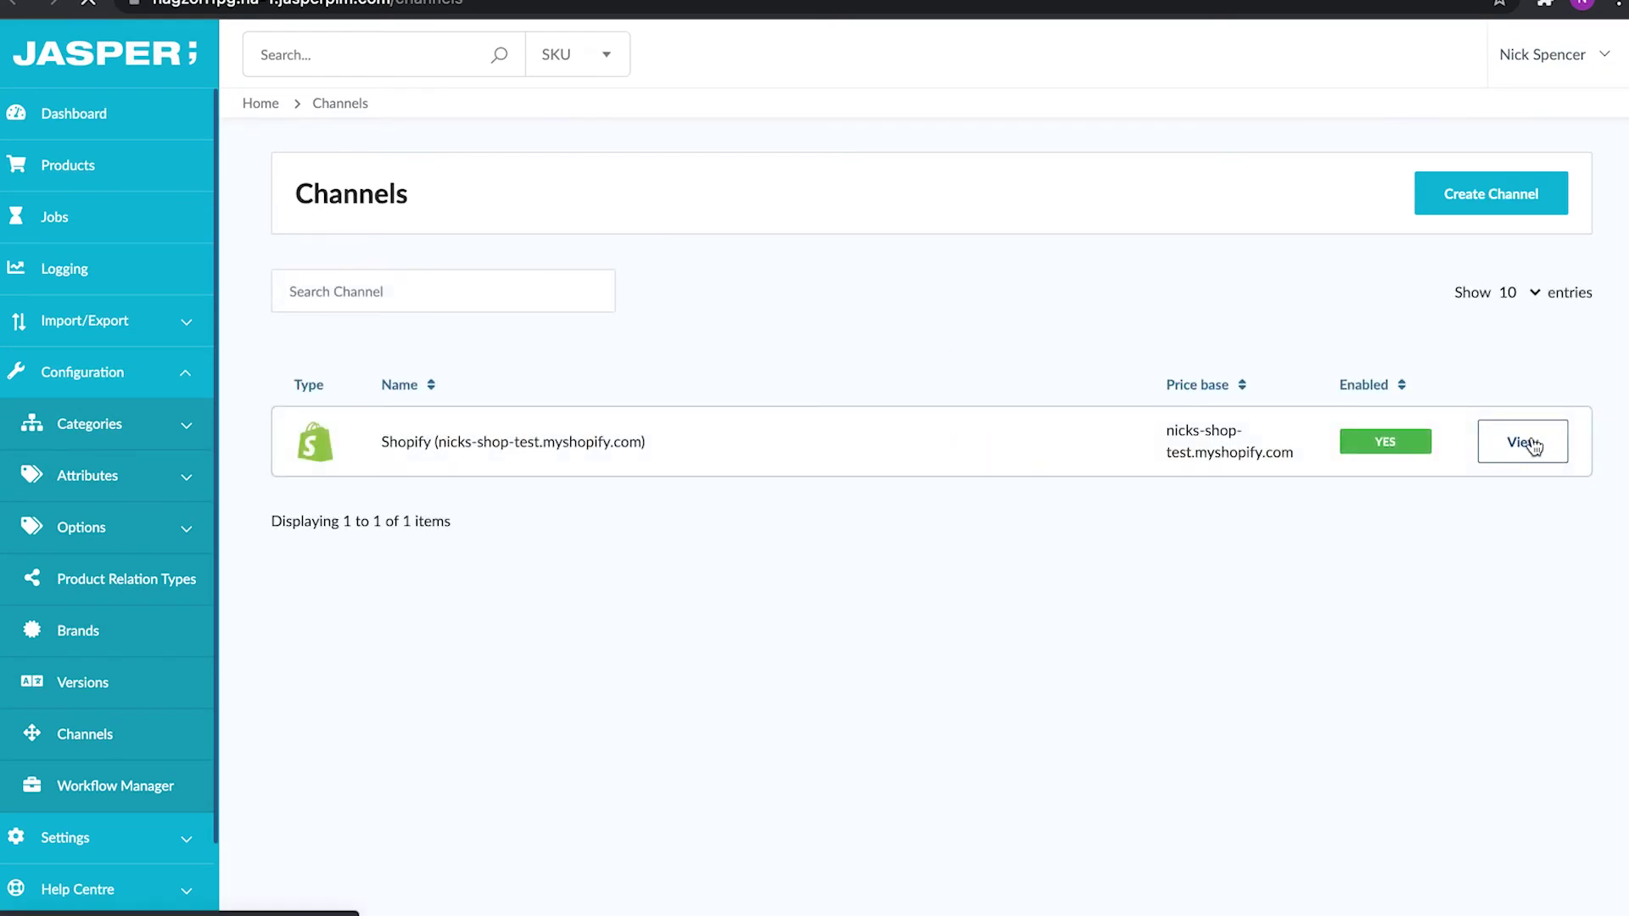
click(1527, 443)
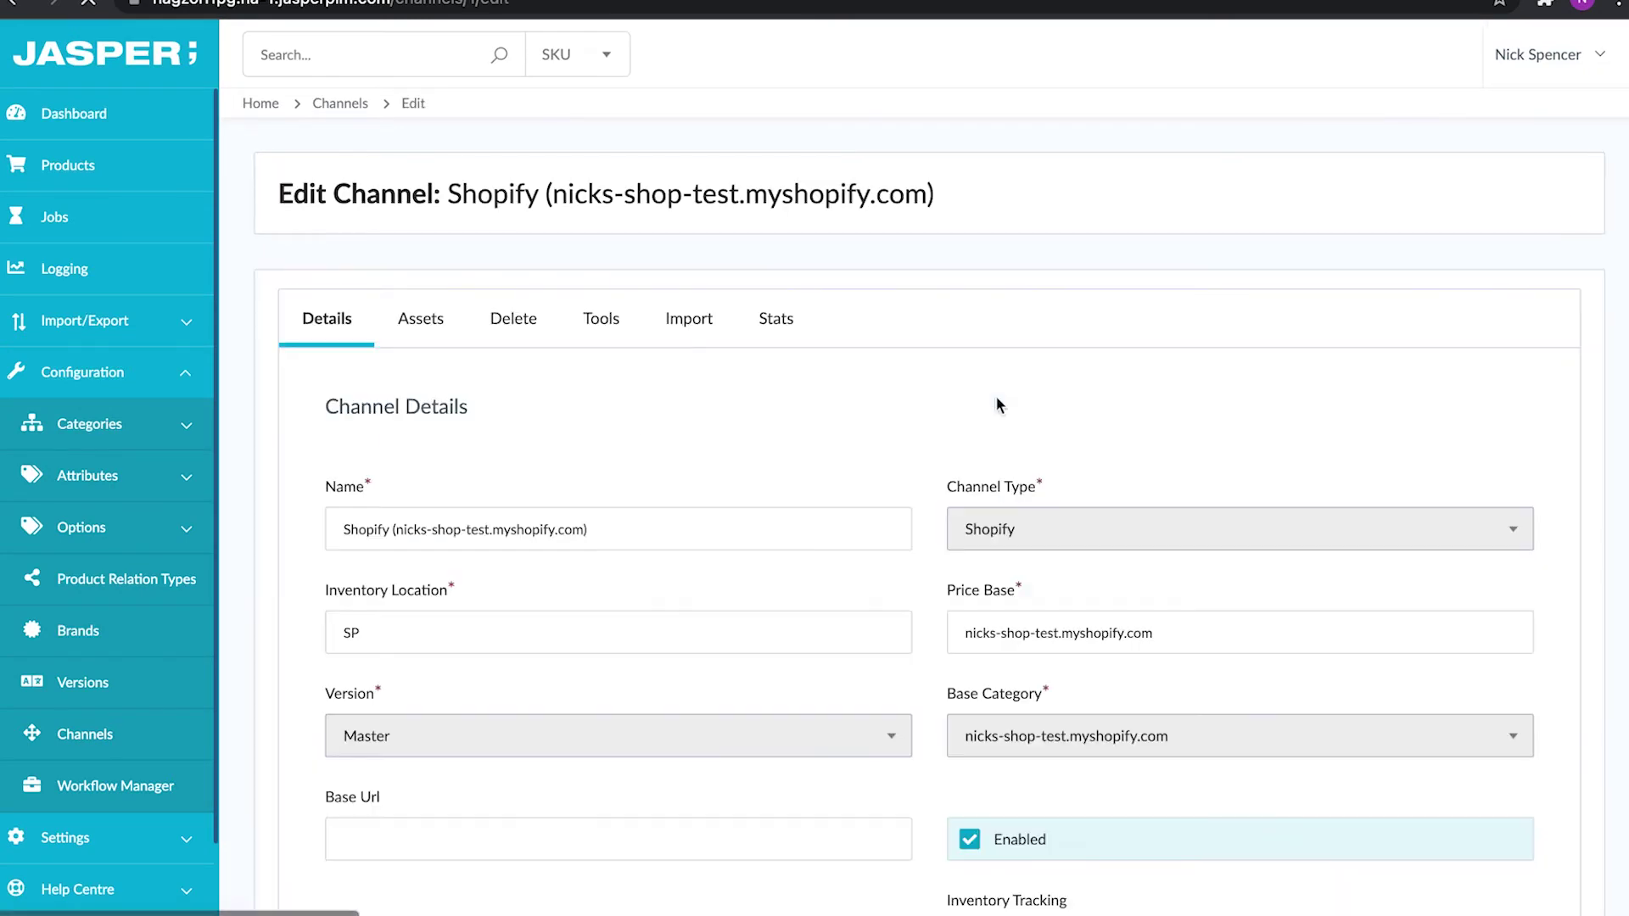
triple_click(1037, 630)
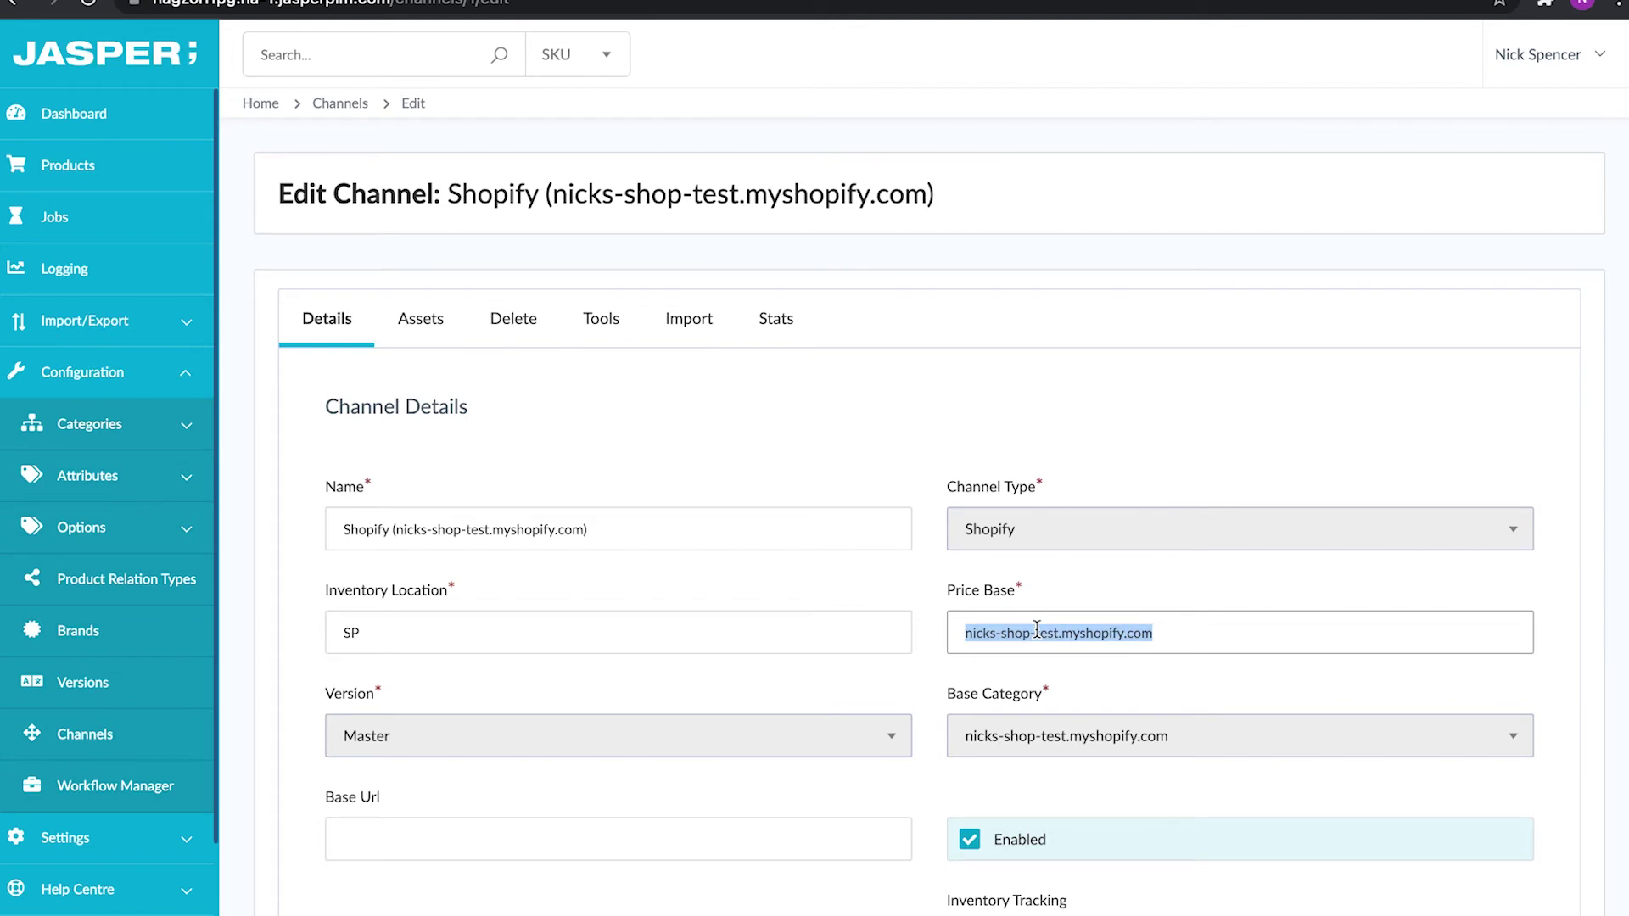
key(BackSpace)
text(CAD)
scroll(1036, 629, down, 10)
scroll(1036, 630, up, 10)
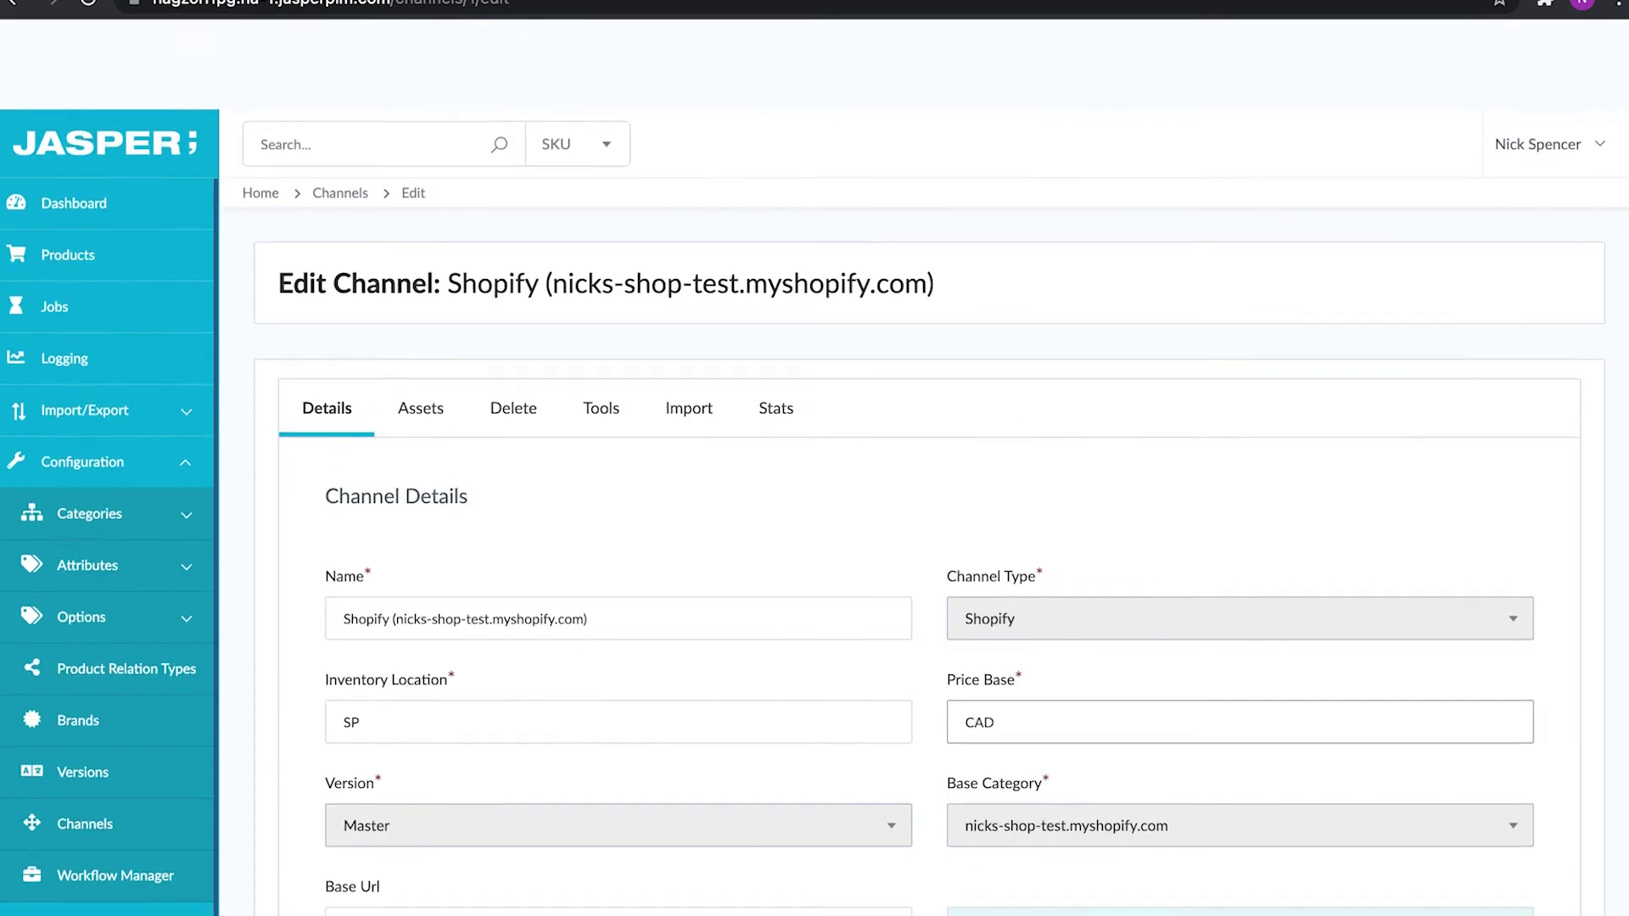
key(BackSpace)
key(BackSpace)
key(BackSpace)
text(USD)
scroll(1189, 787, down, 10)
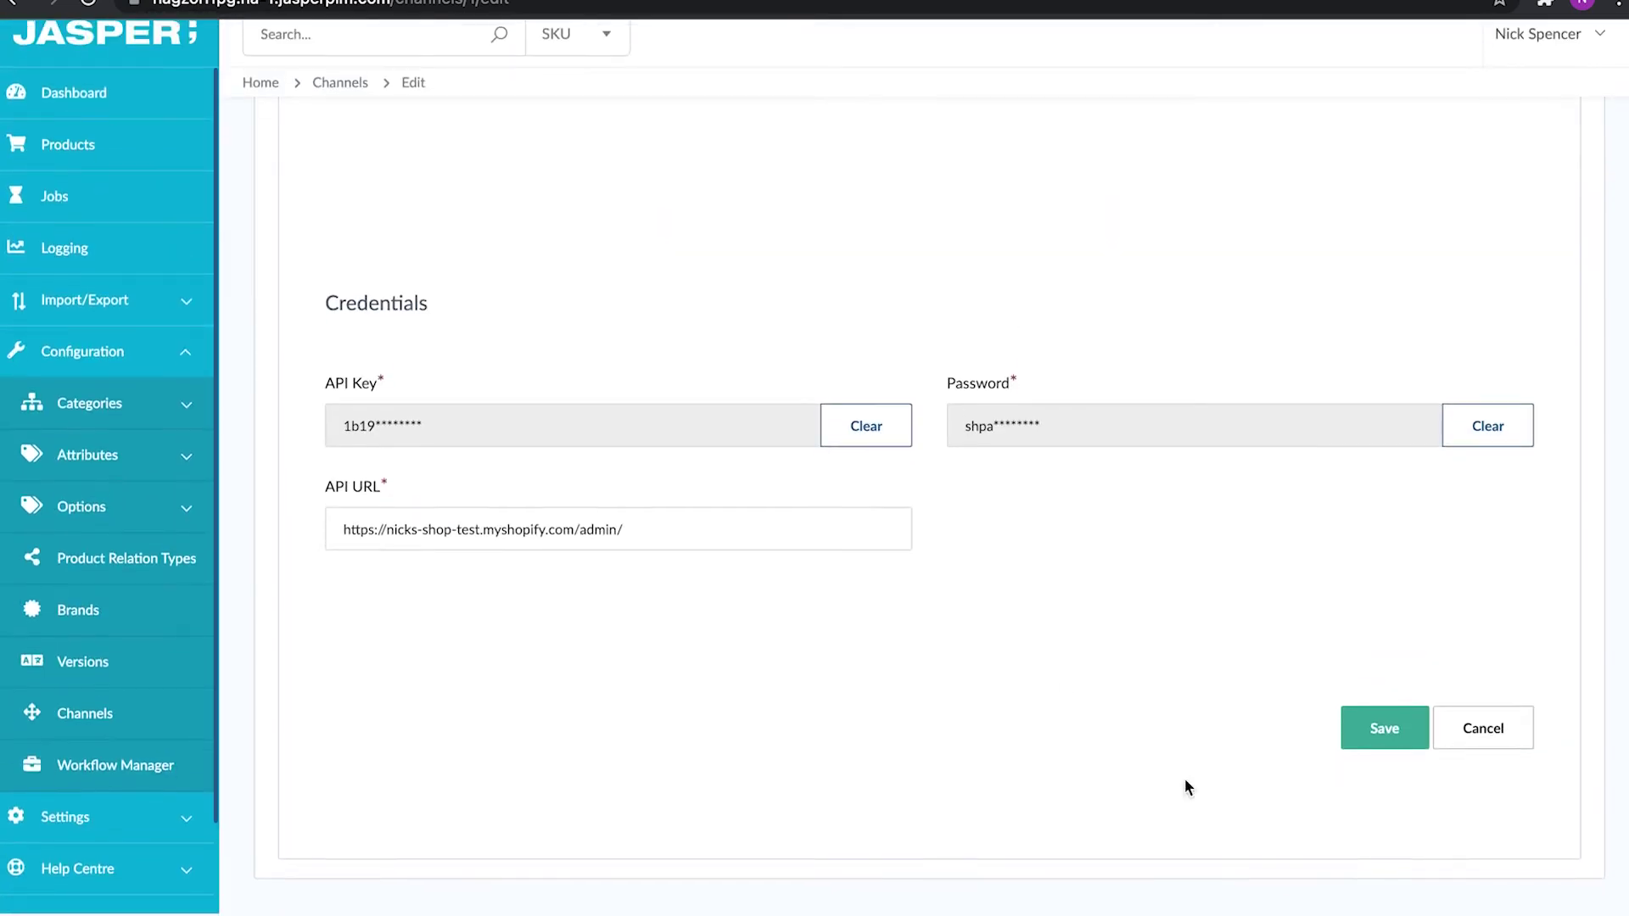
click(1388, 754)
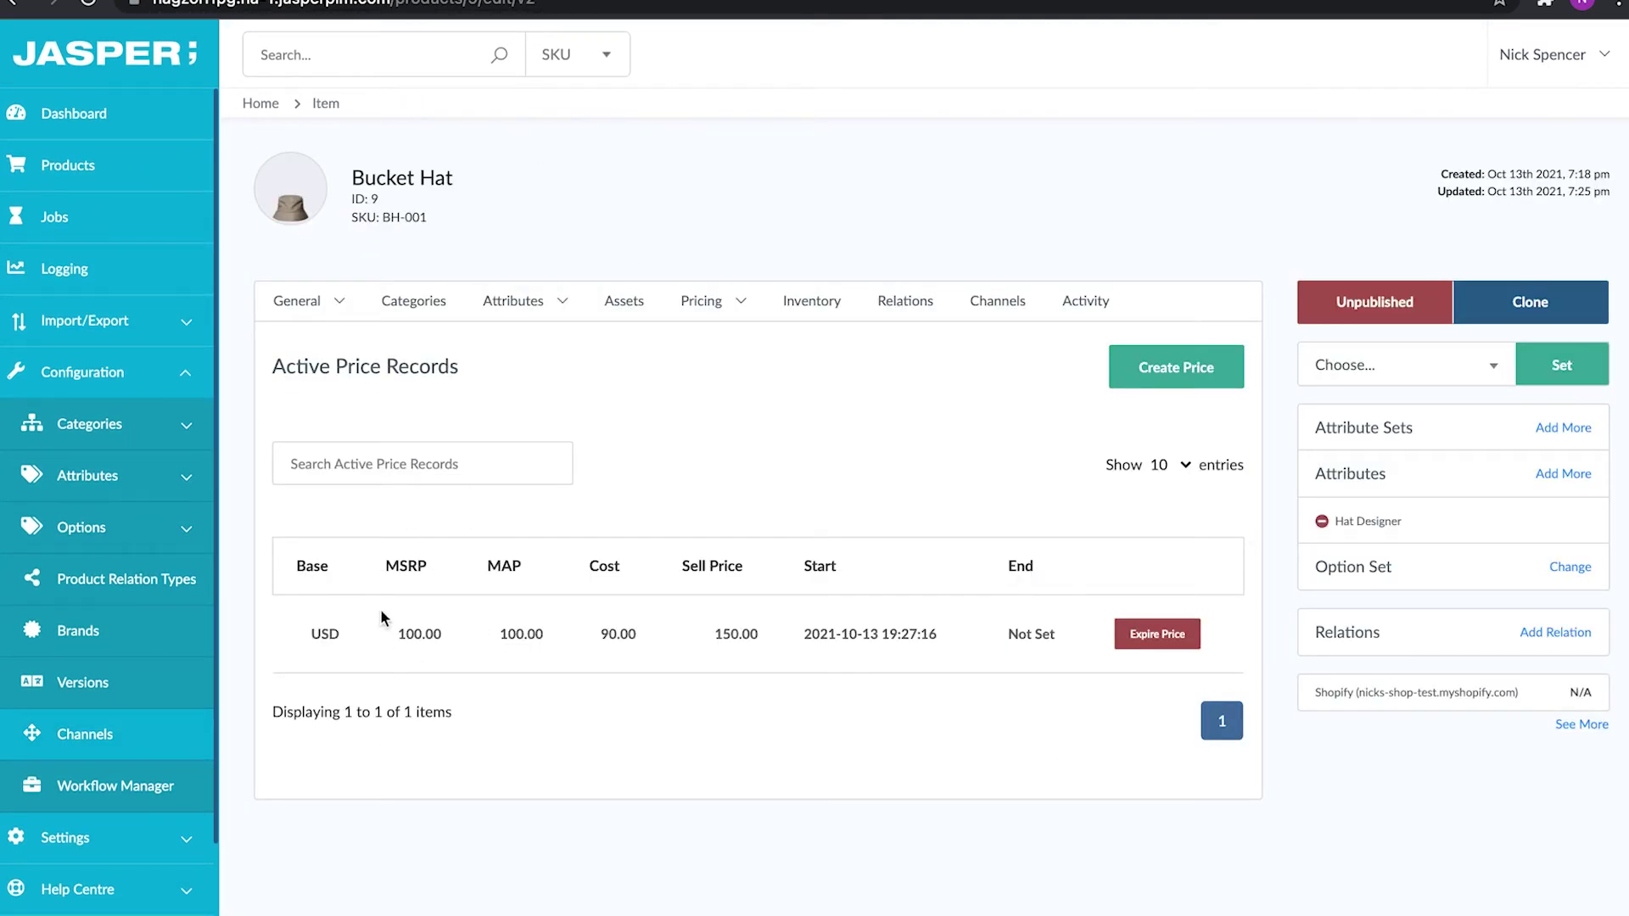
double_click(329, 638)
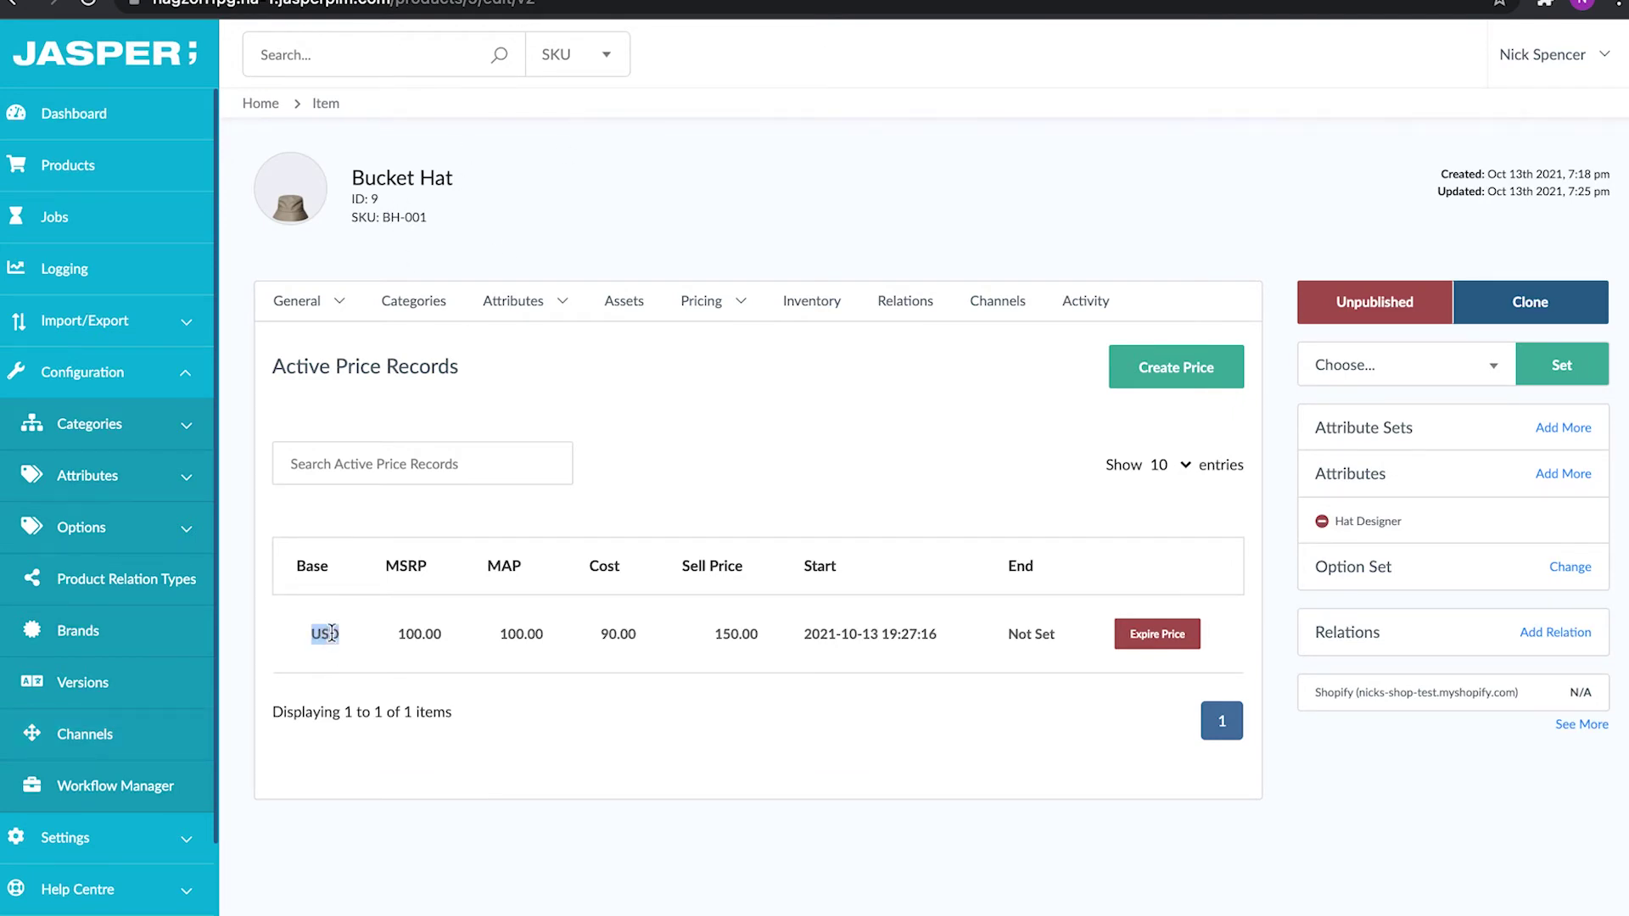
click(685, 2)
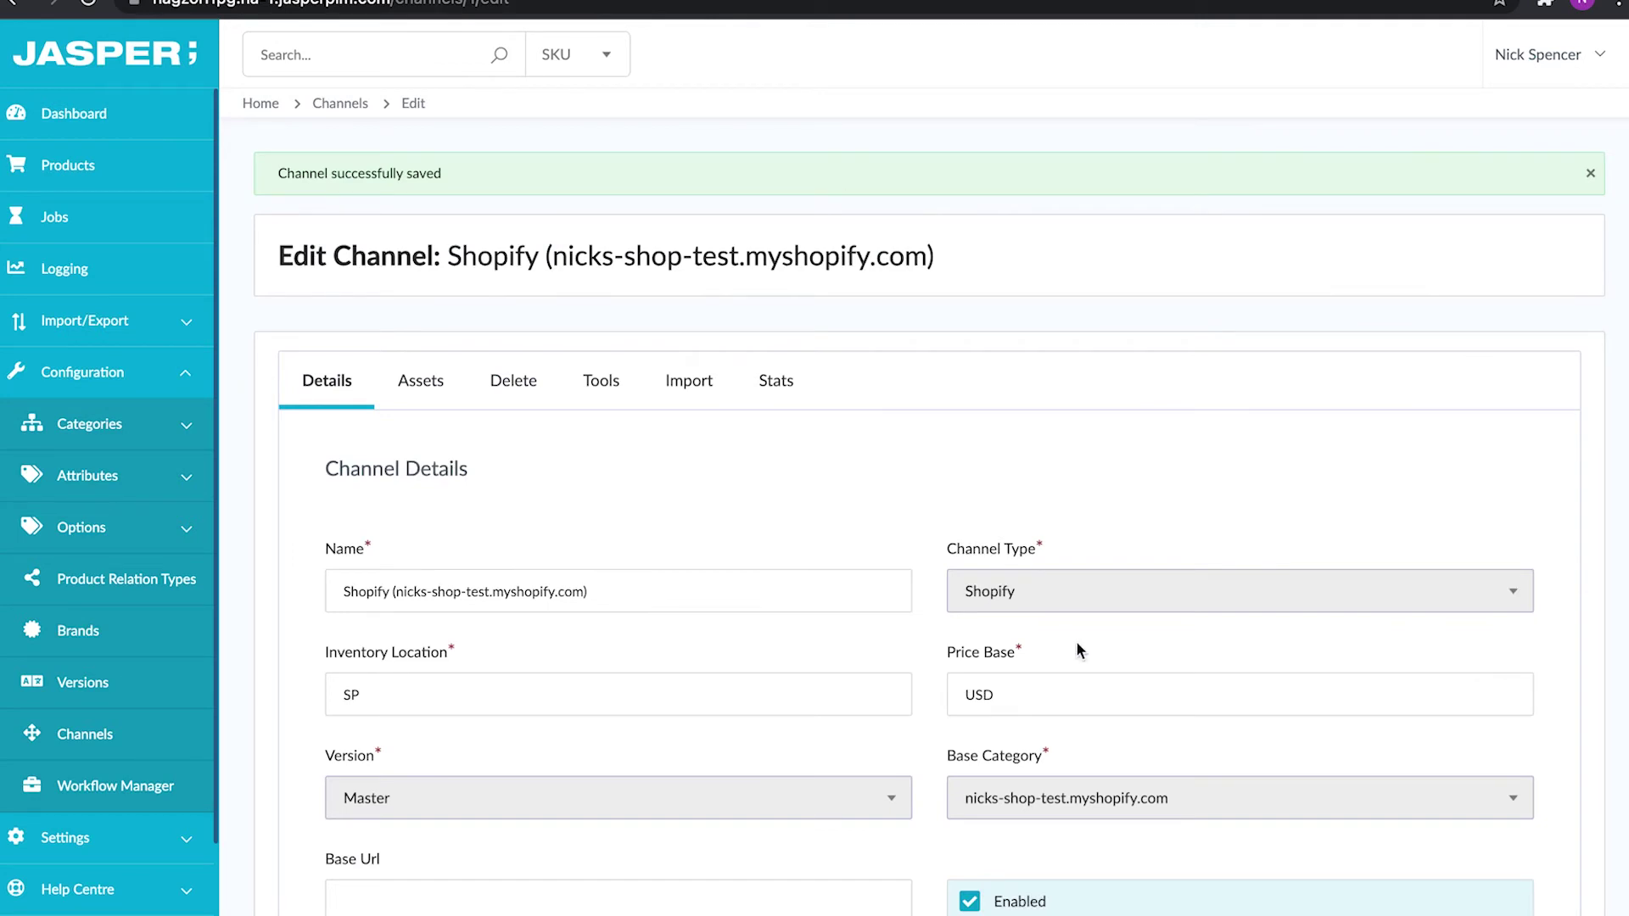
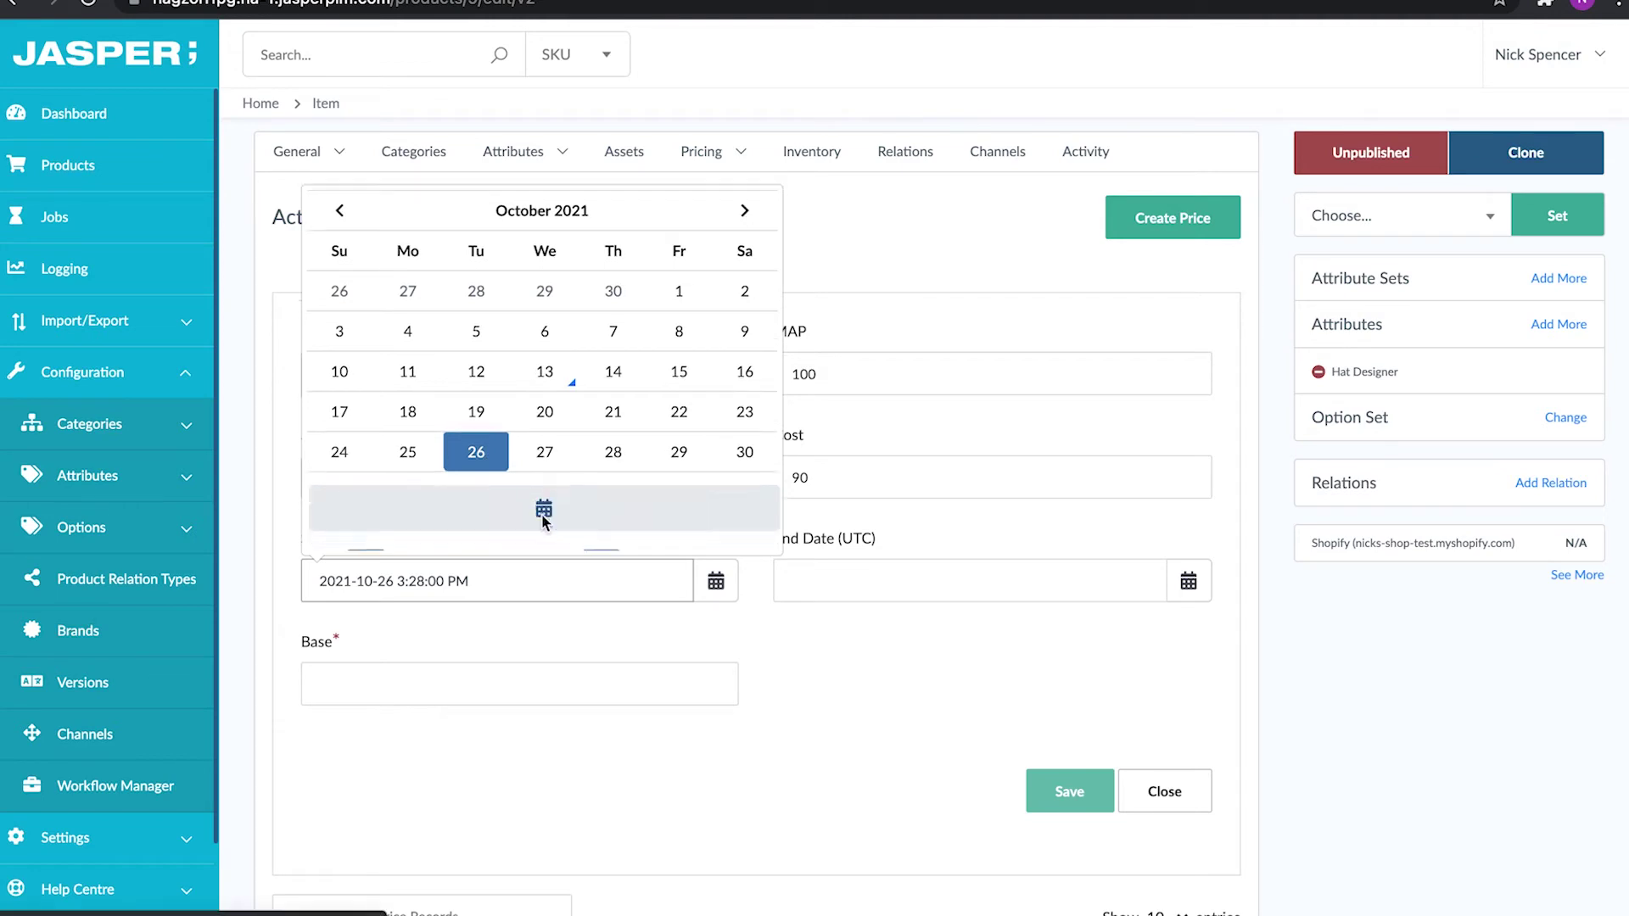
Set the price start time to 4 PM and the end date to 1 November 2021
click(366, 396)
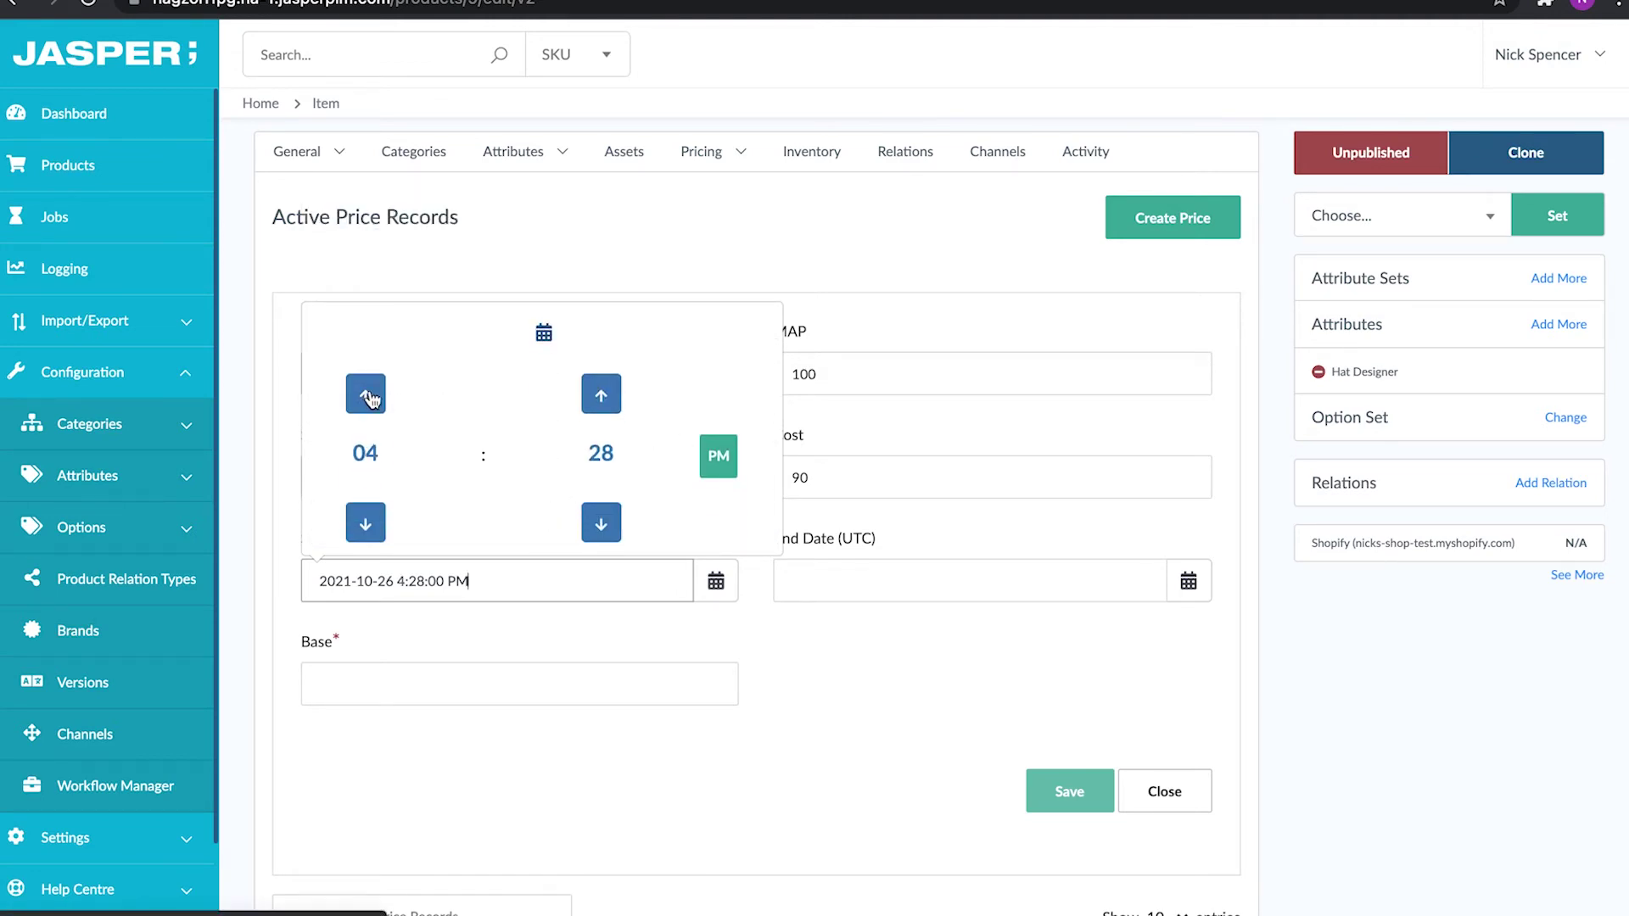
click(541, 349)
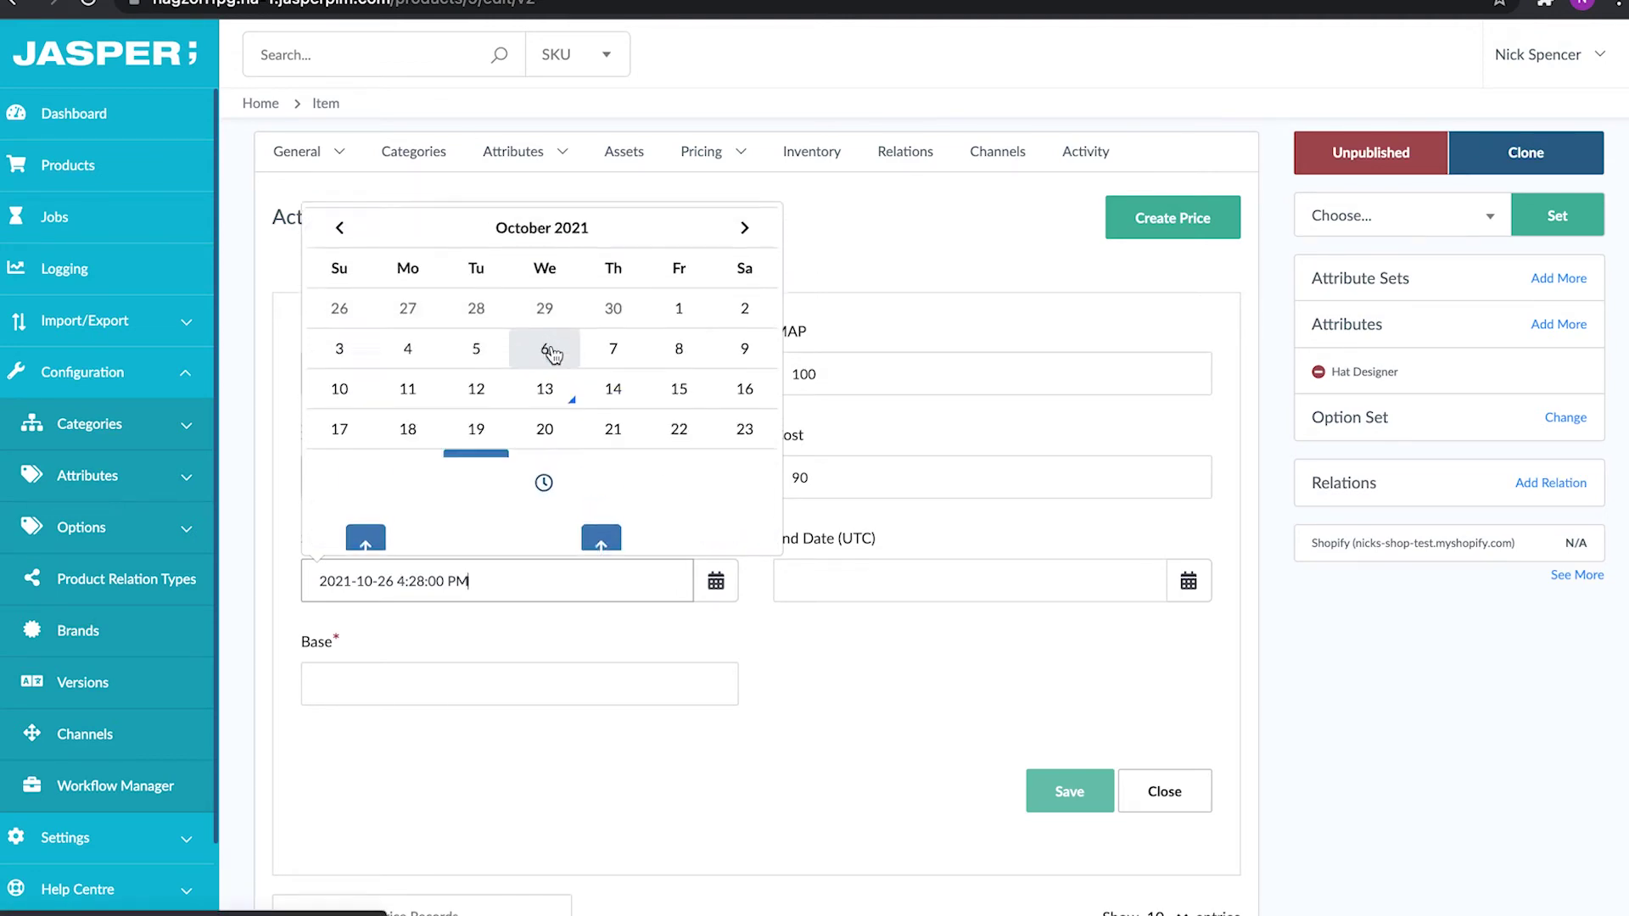
click(632, 619)
click(1189, 581)
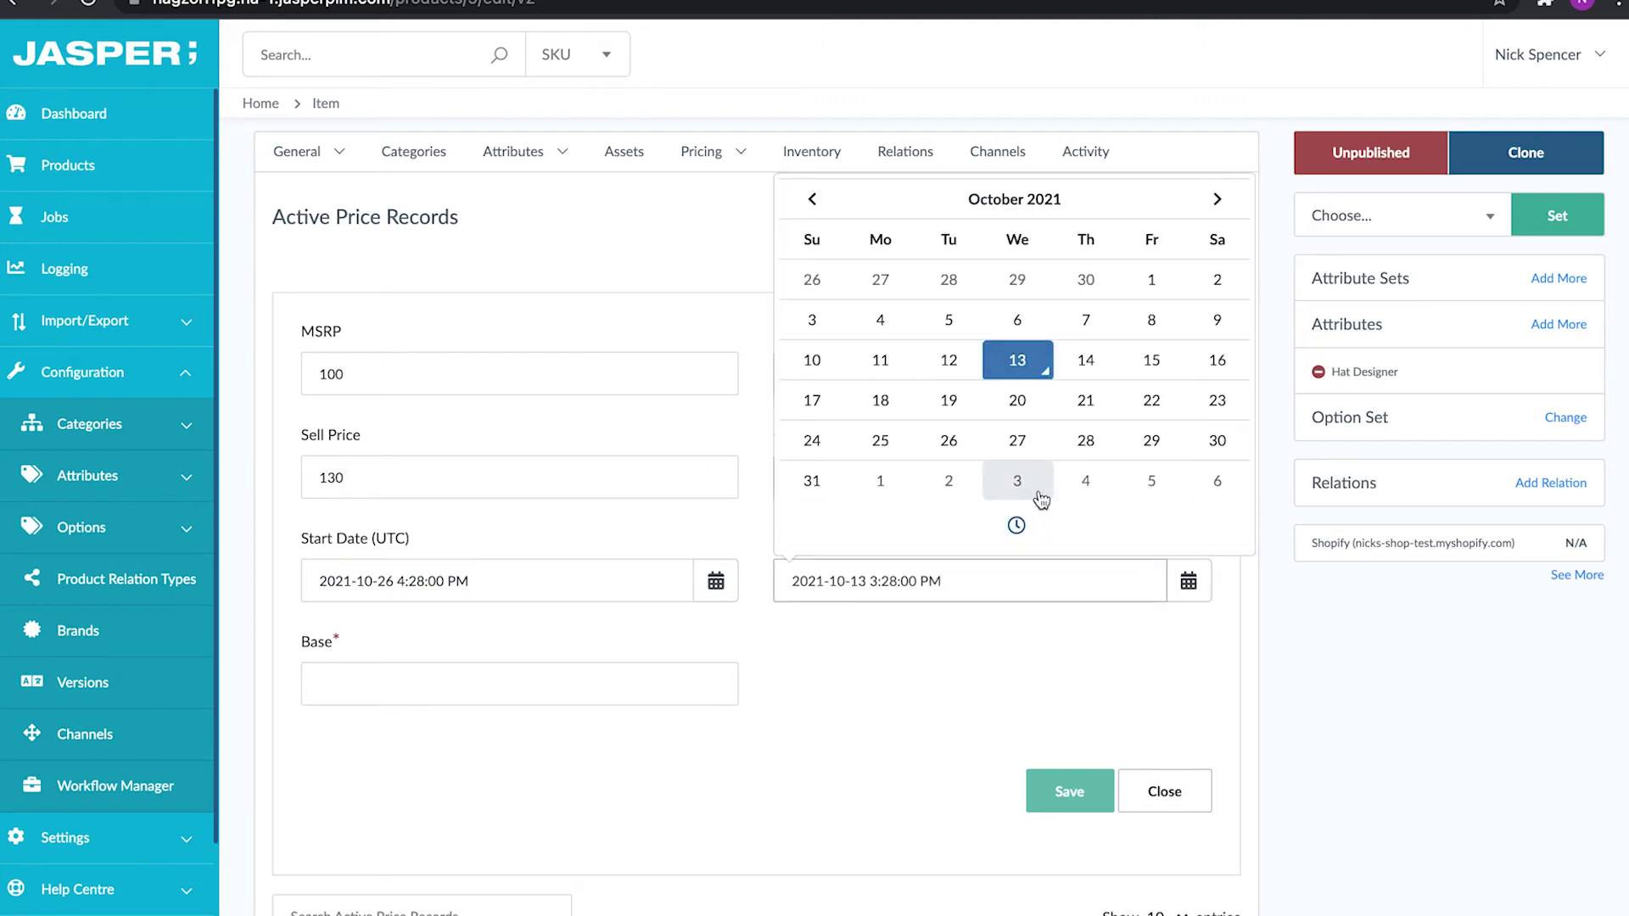
click(881, 481)
click(1044, 651)
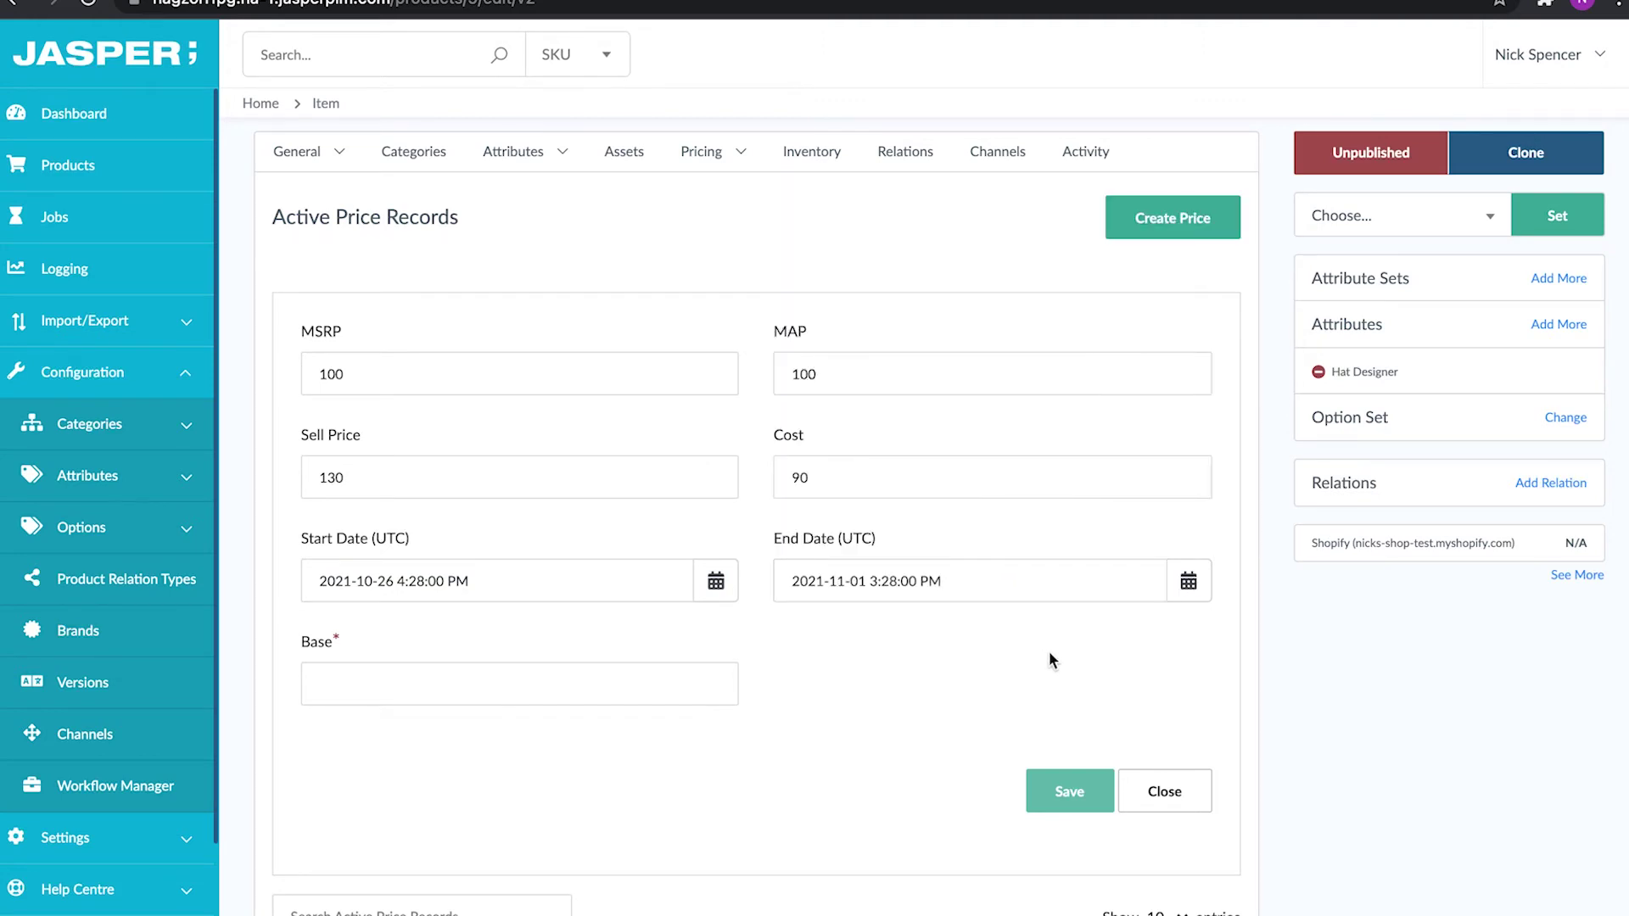
Choose USD as the price base and save the Bucket Hat price record
click(670, 672)
text(USD)
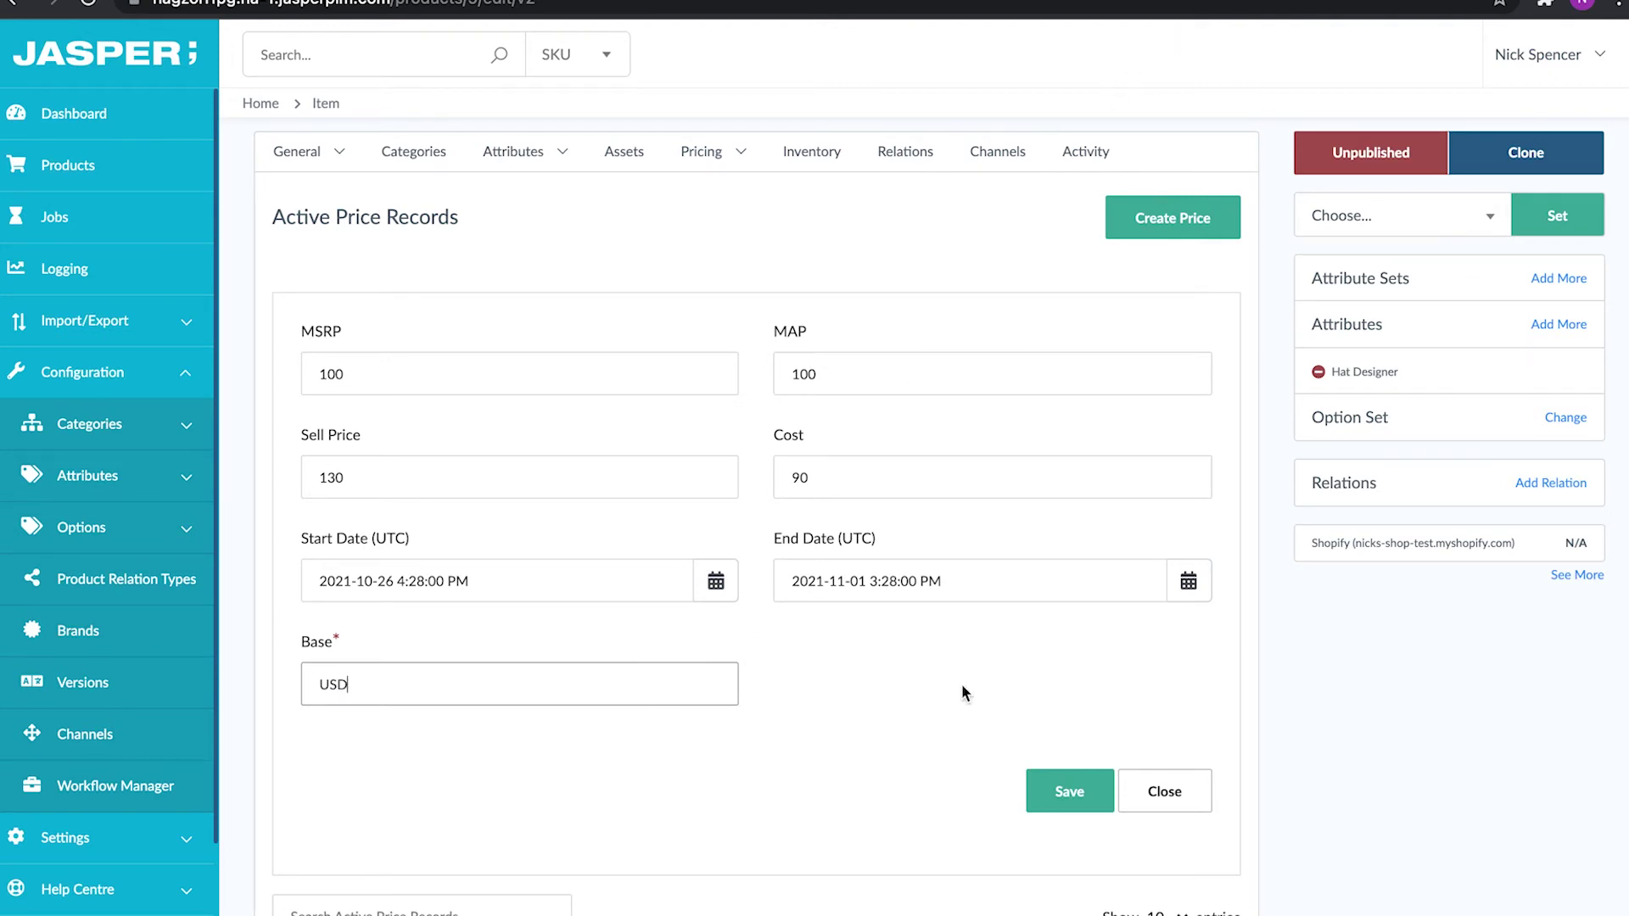
scroll(966, 712, down, 2)
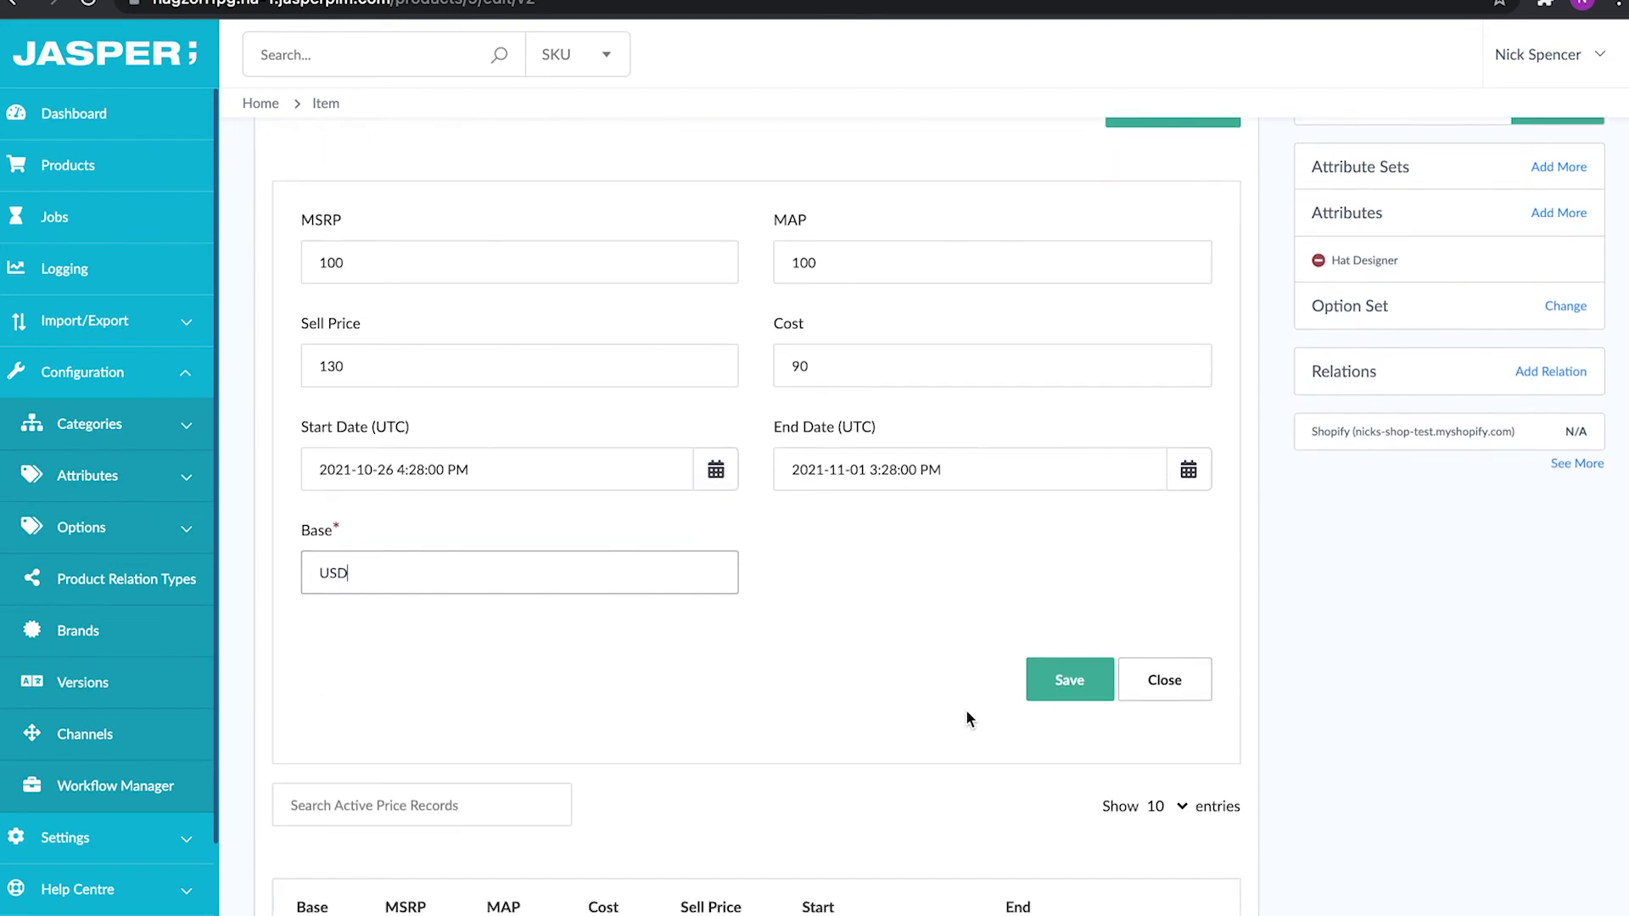
click(1067, 689)
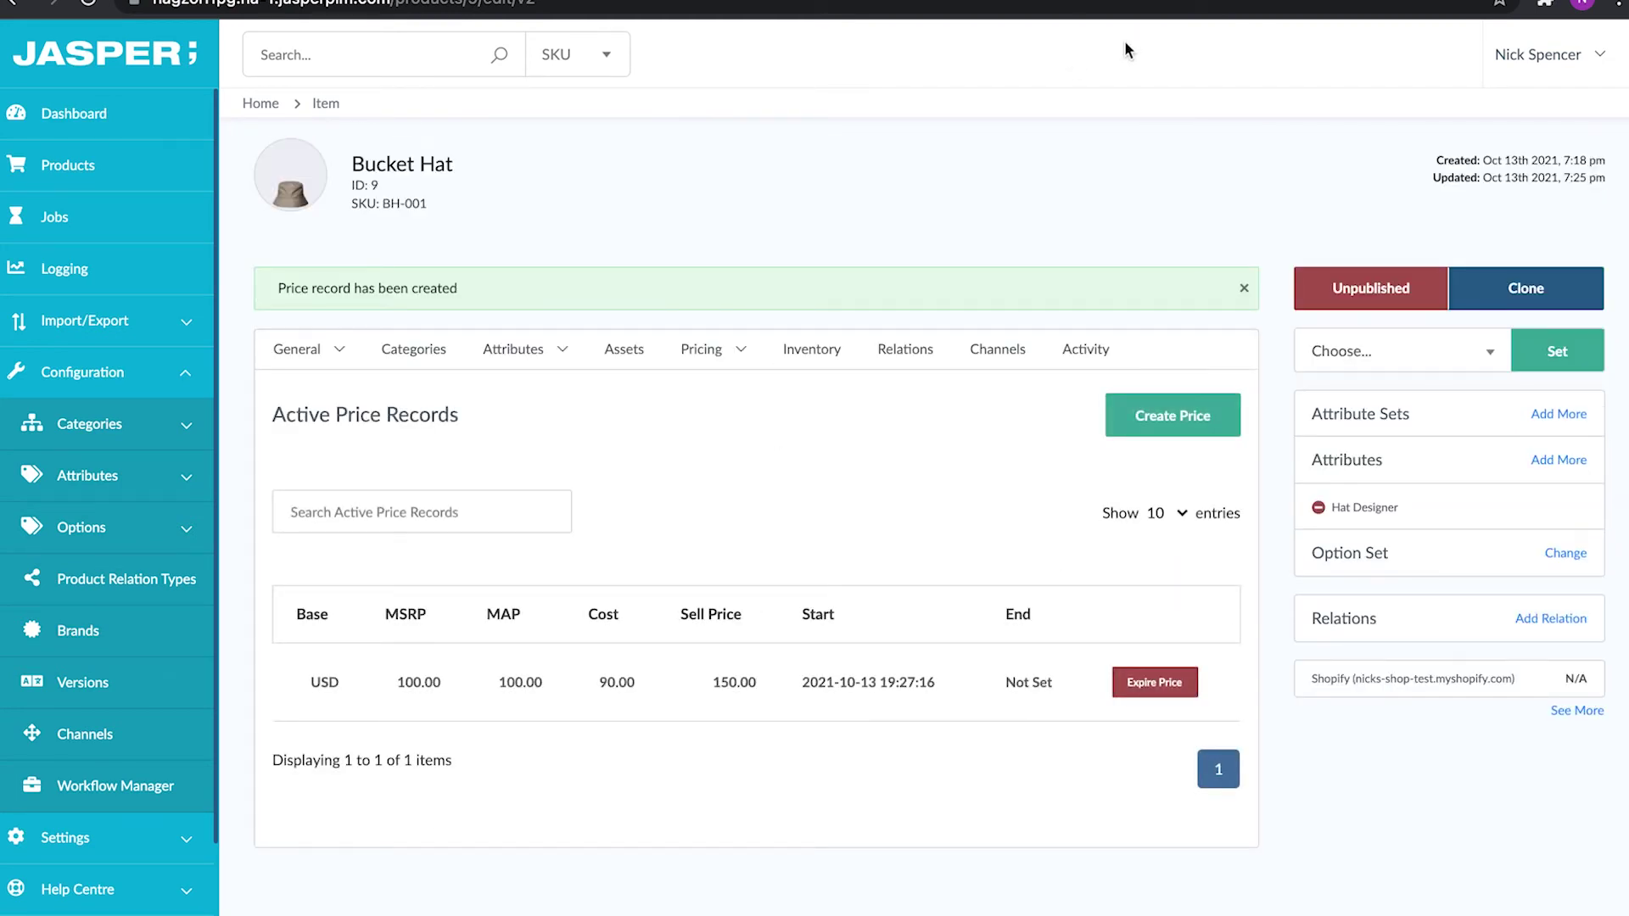
Show the Future Price Records, which list the 130 USD price for 26 October–1 November
click(1241, 293)
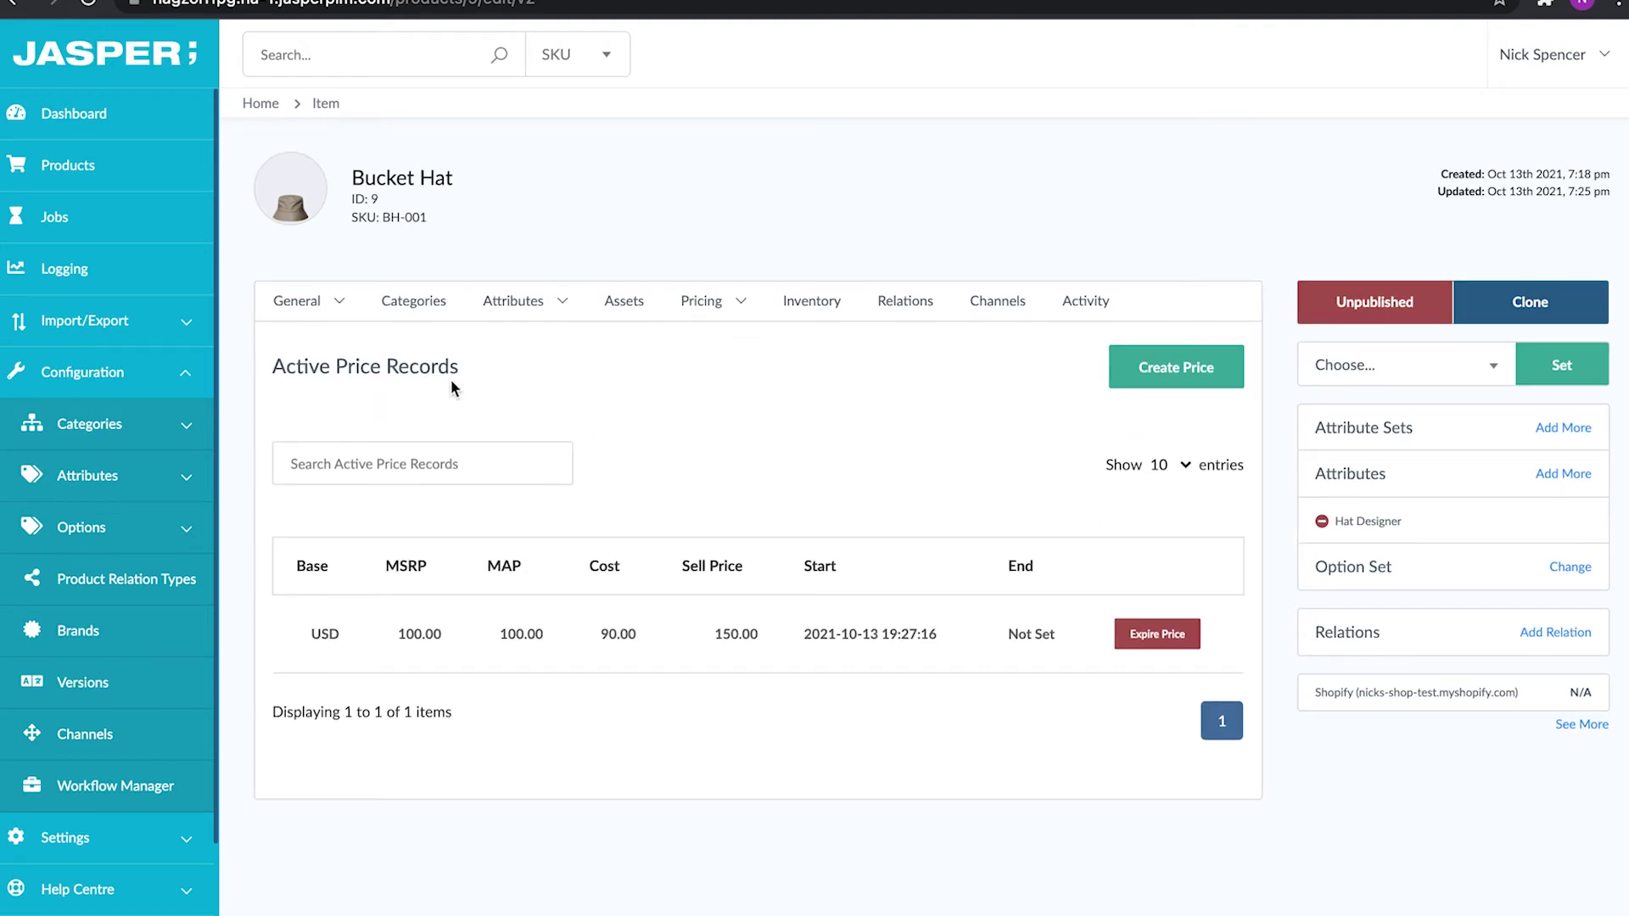
triple_click(305, 371)
click(658, 349)
click(731, 312)
click(733, 382)
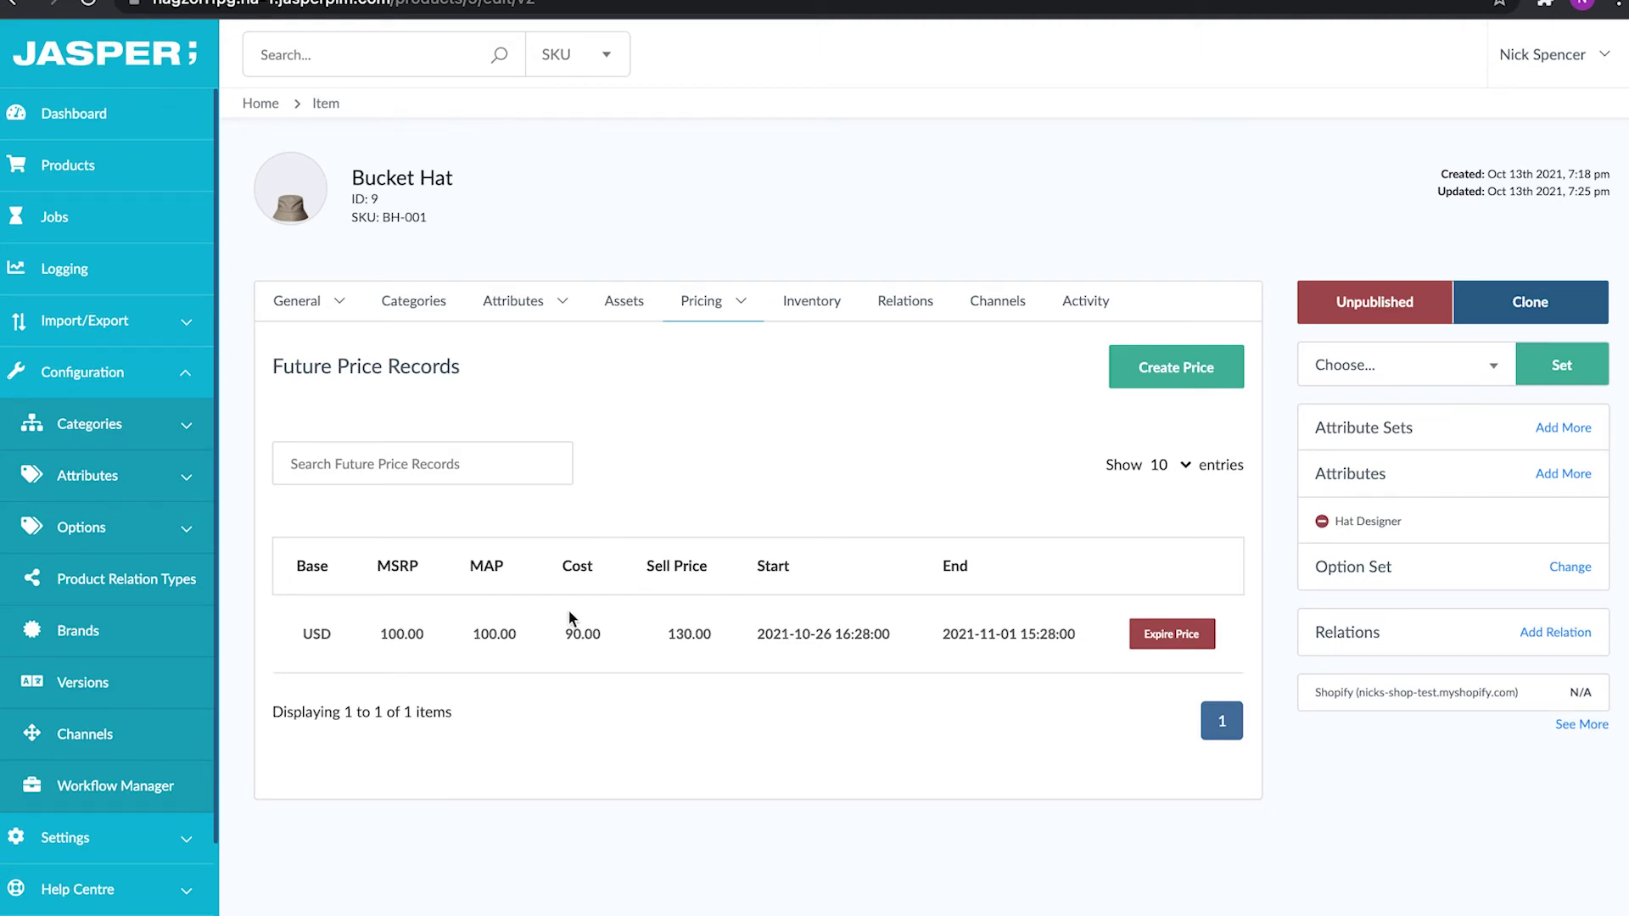
double_click(316, 632)
click(755, 449)
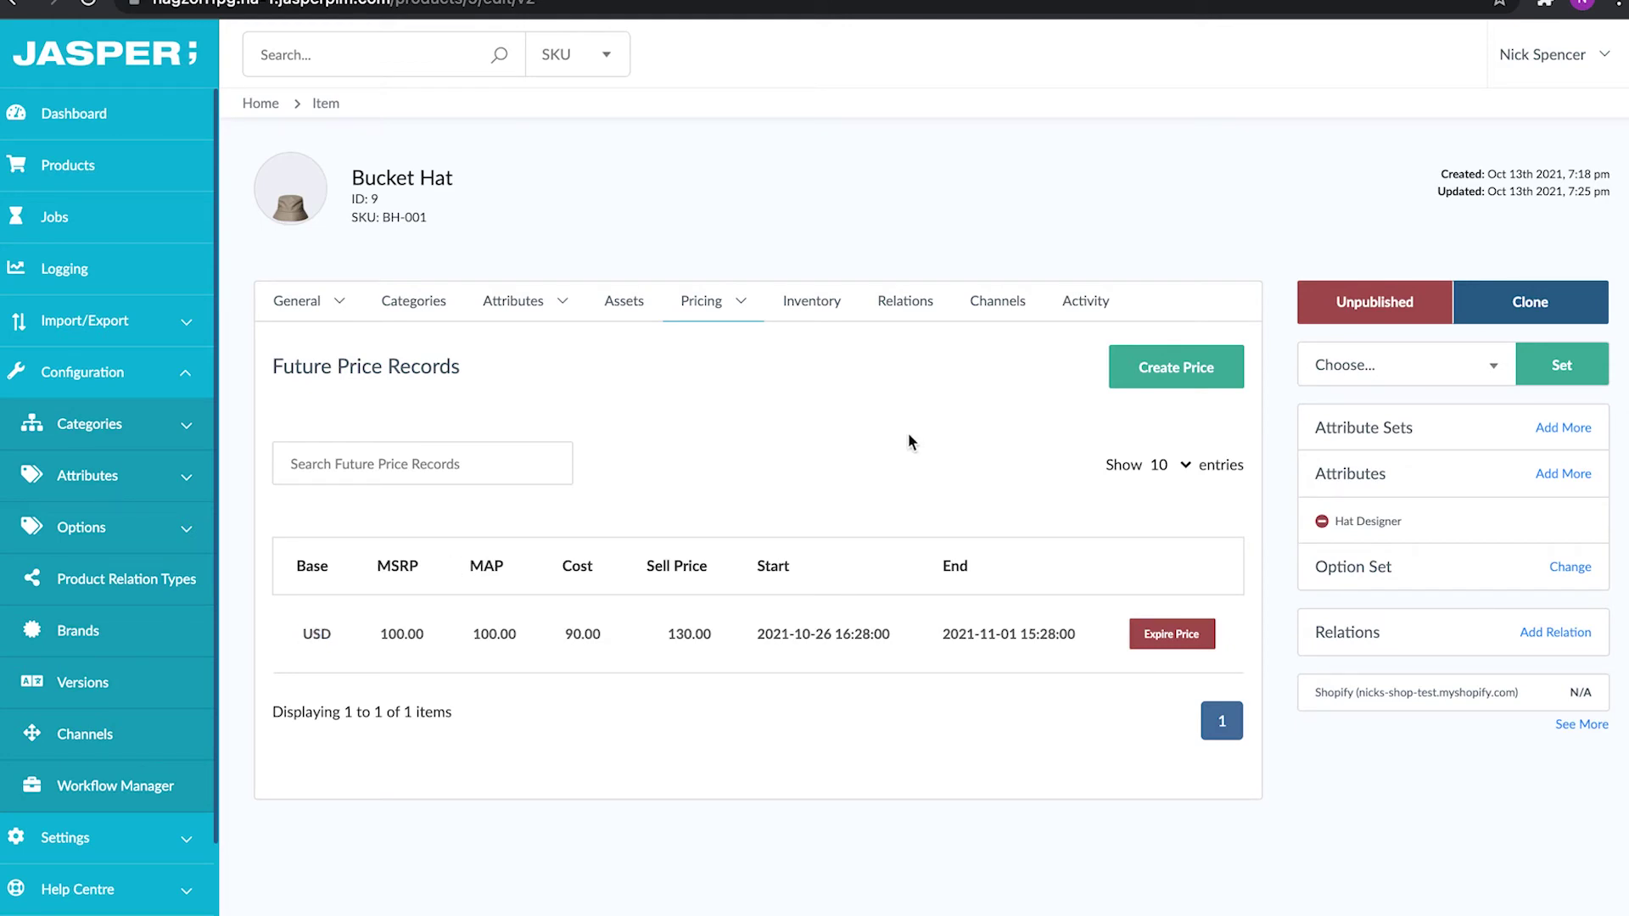
Start a new Bucket Hat inventory entry with 100 units on hand
click(821, 320)
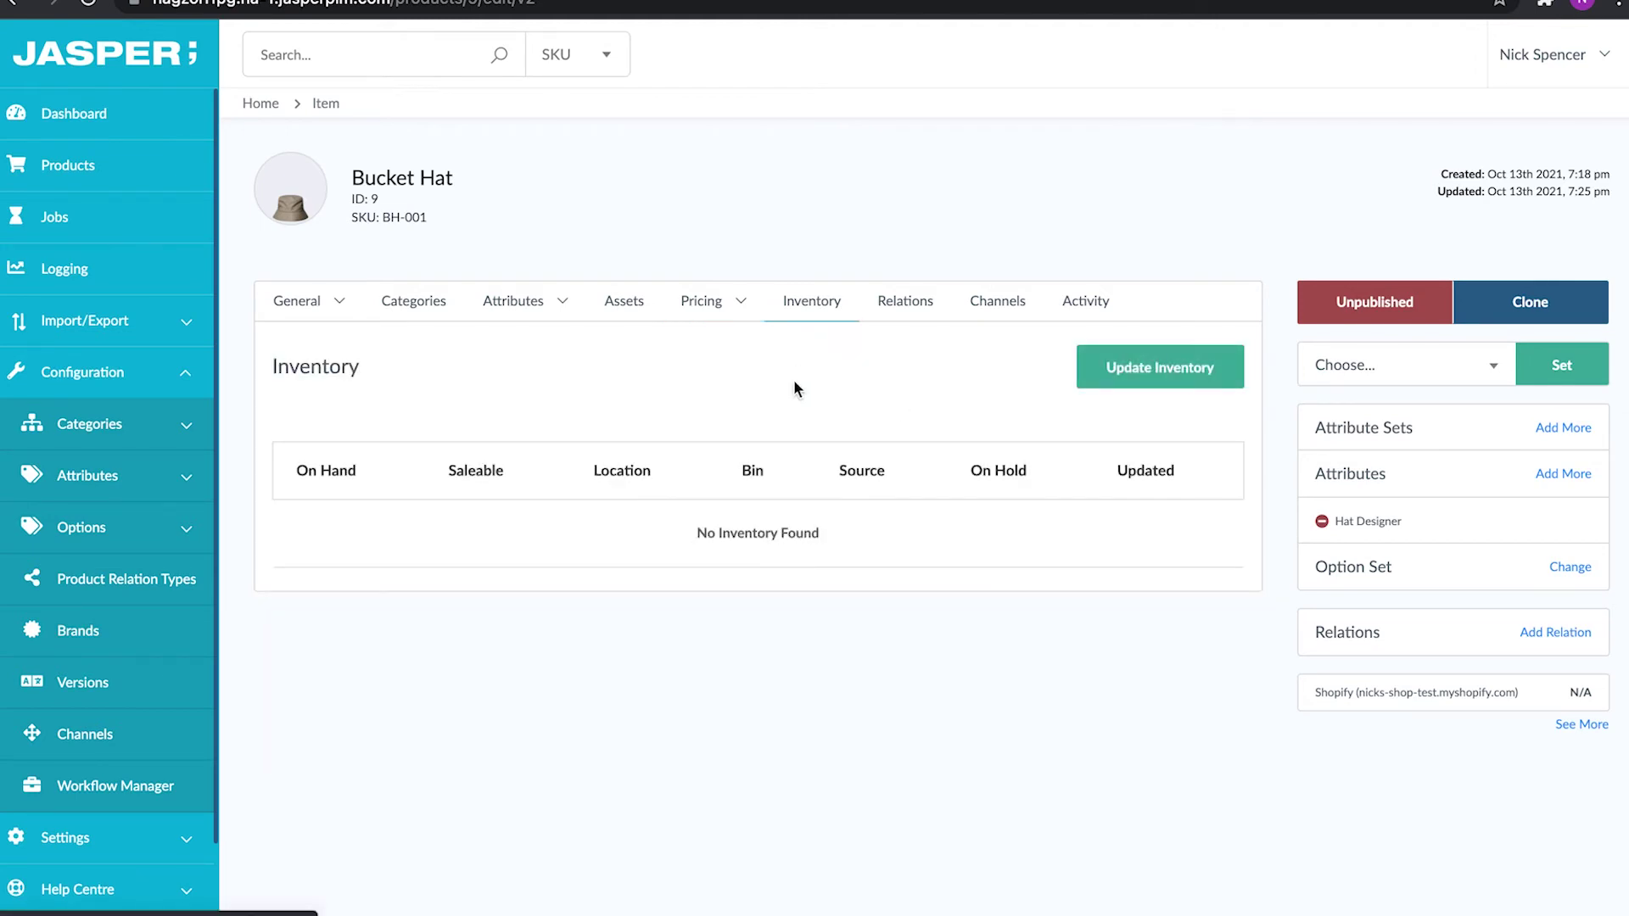
click(1103, 387)
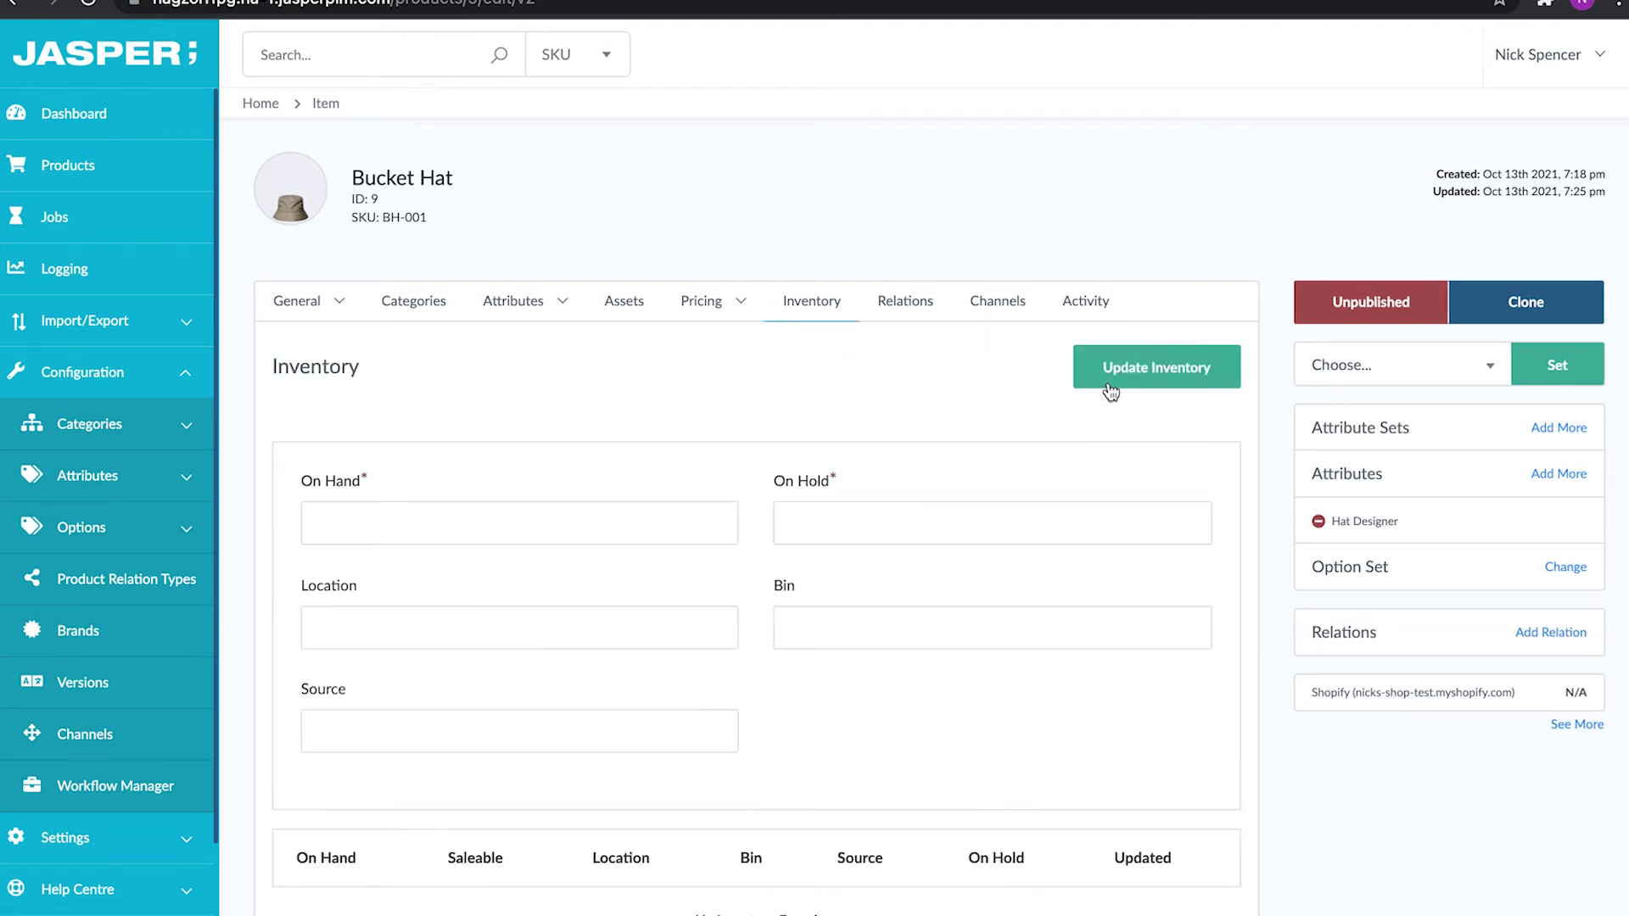
scroll(676, 408, down, 1)
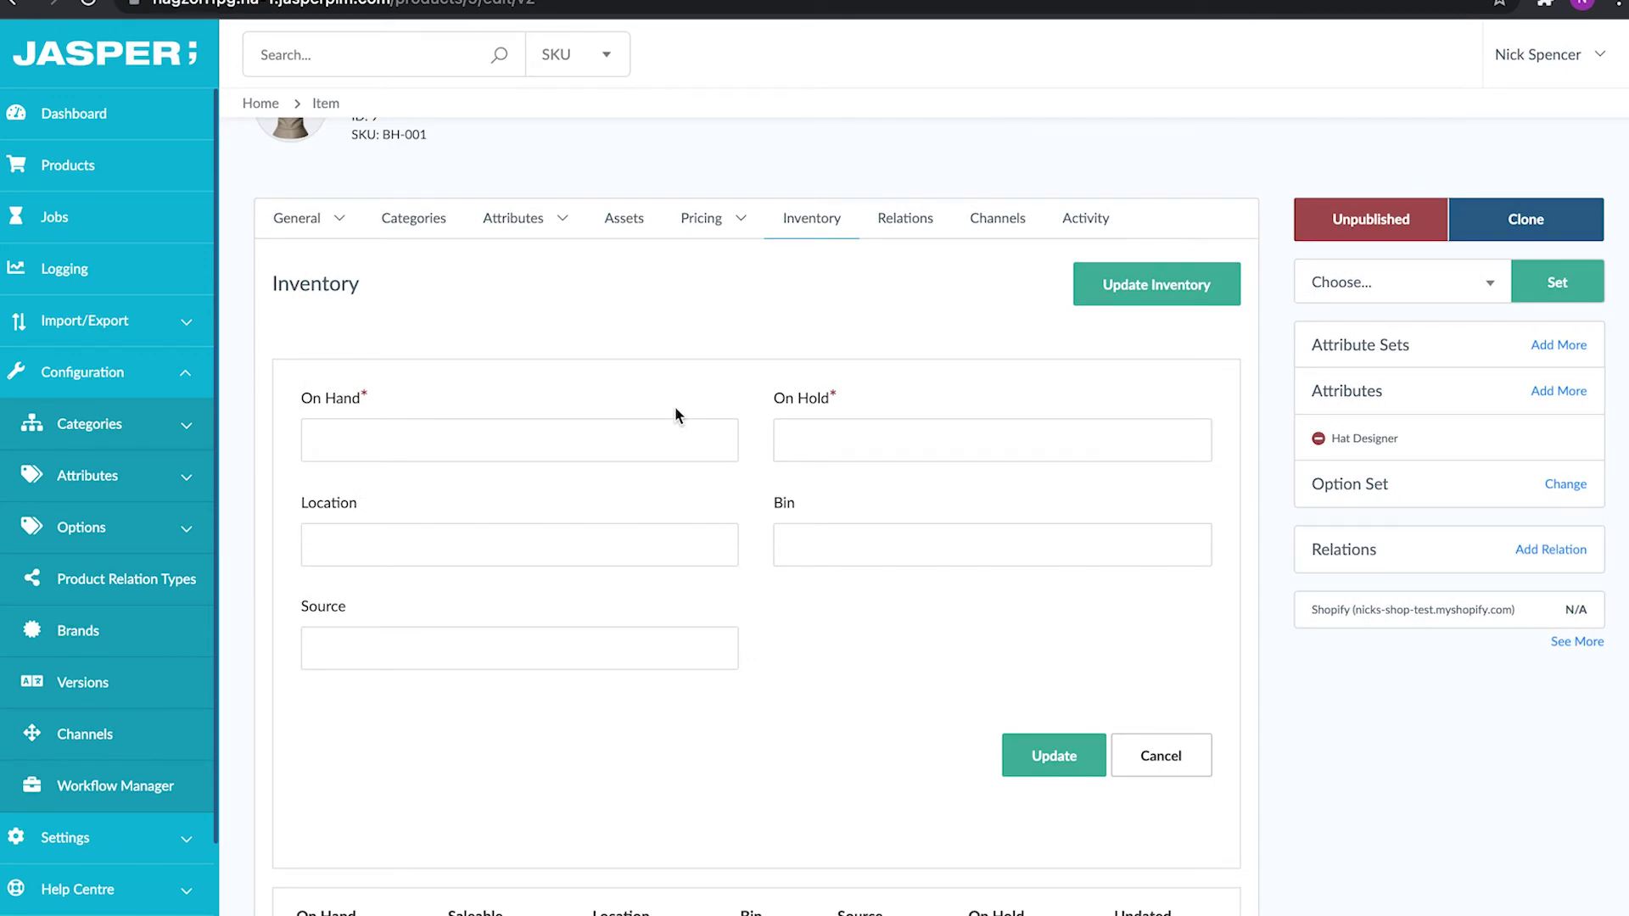
scroll(675, 414, down, 1)
click(669, 397)
text(100)
key(Tab)
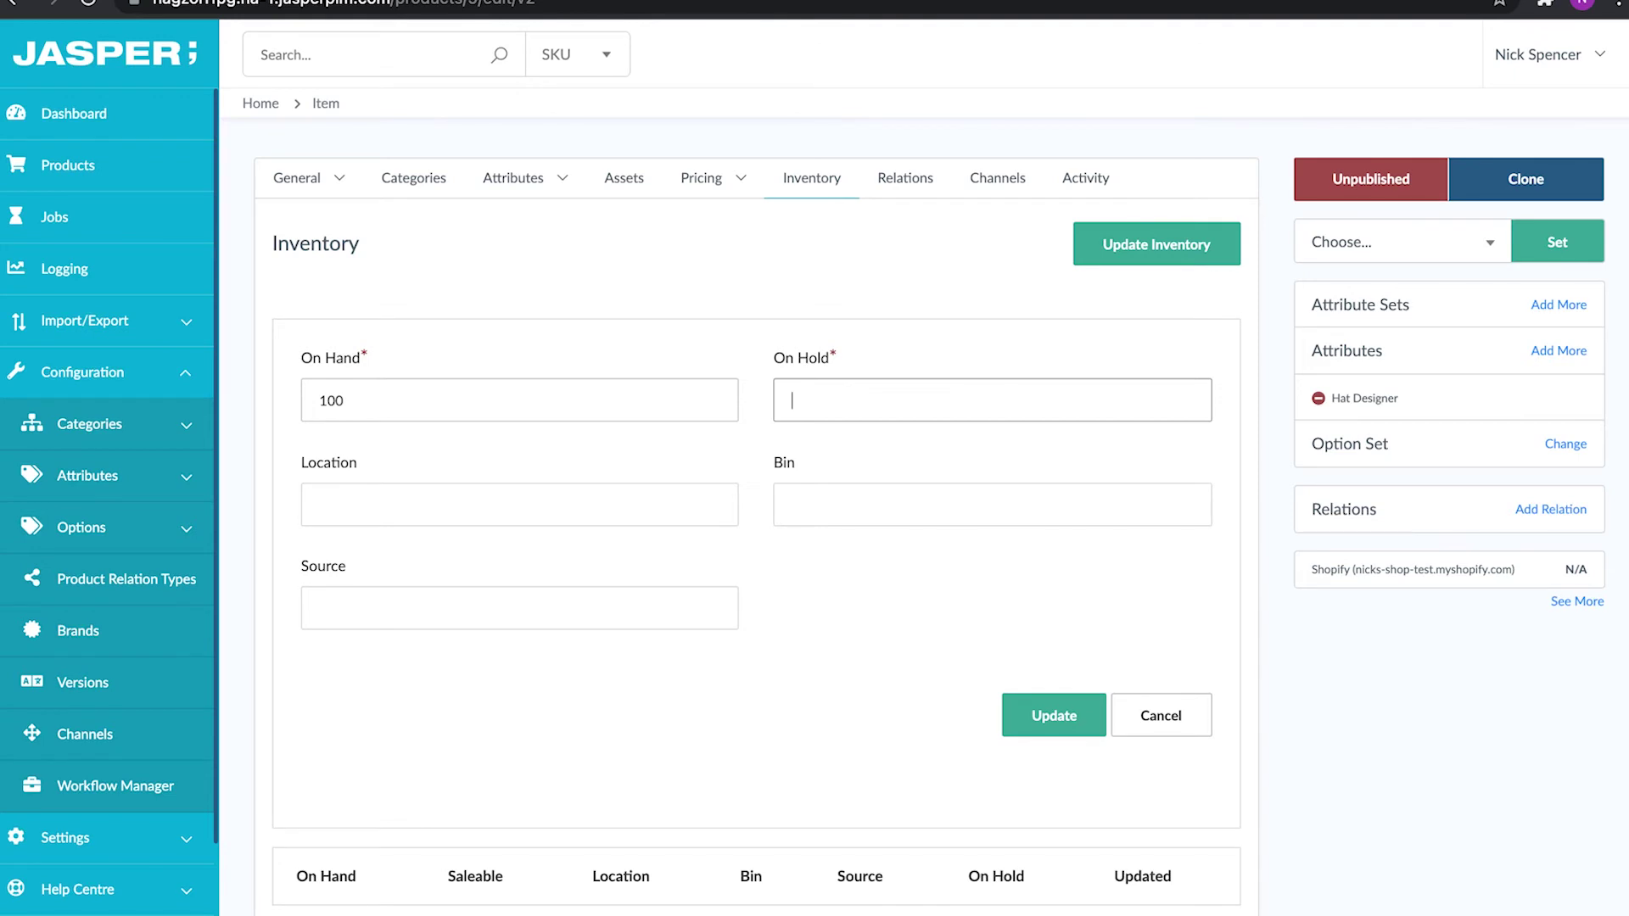
click(320, 505)
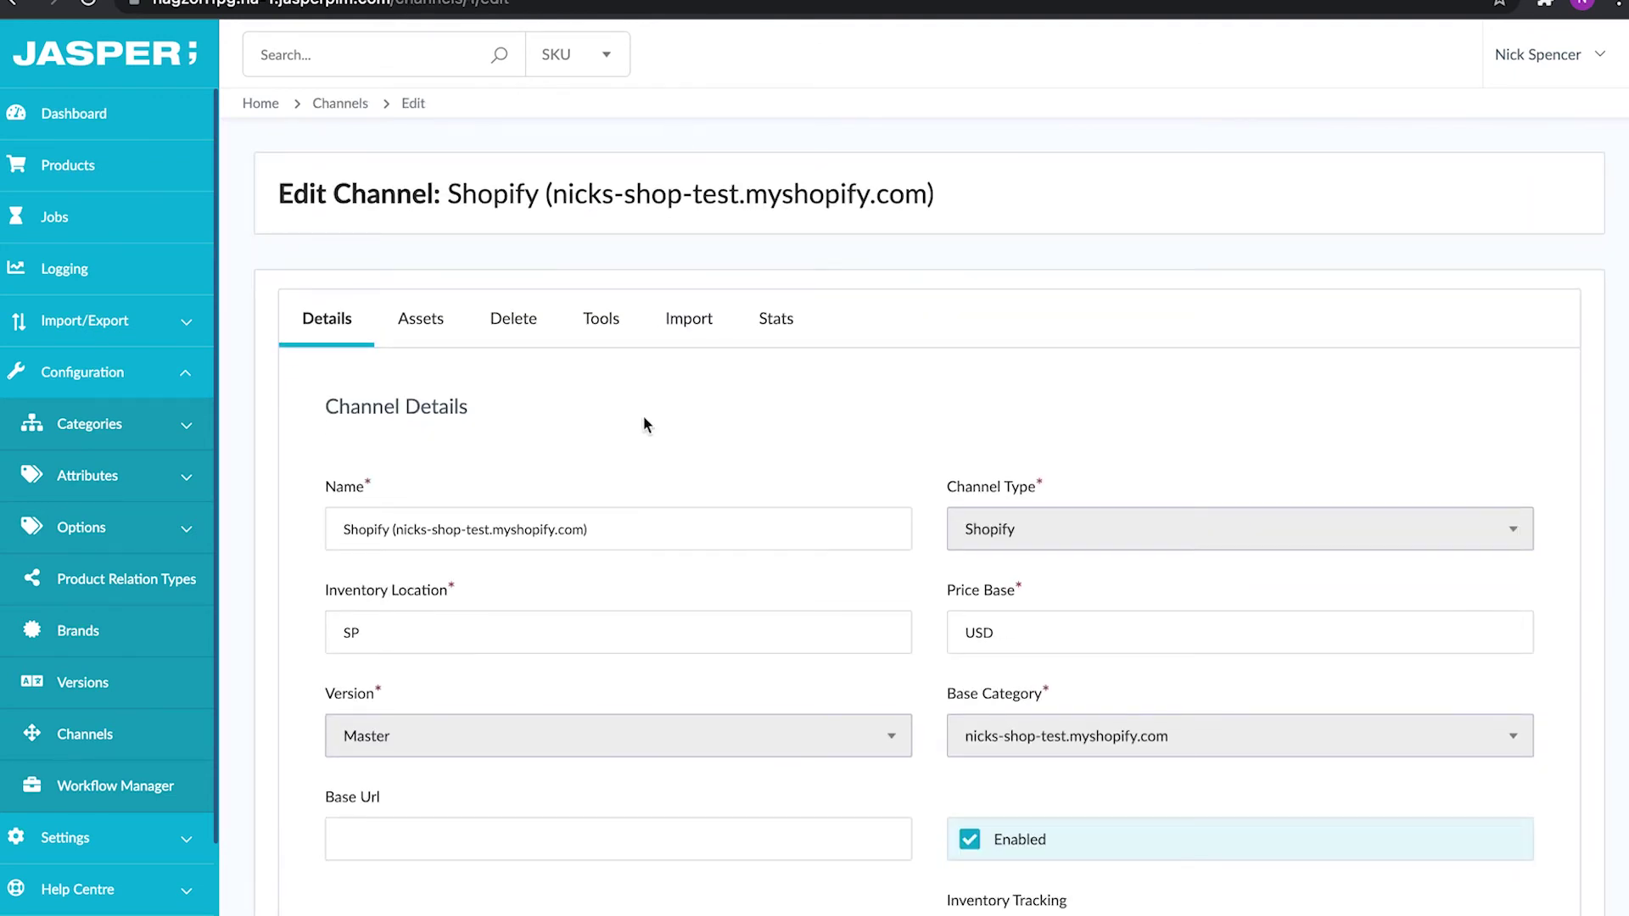
Copy SP from the Shopify channel's inventory location into the entry's Location field
double_click(486, 625)
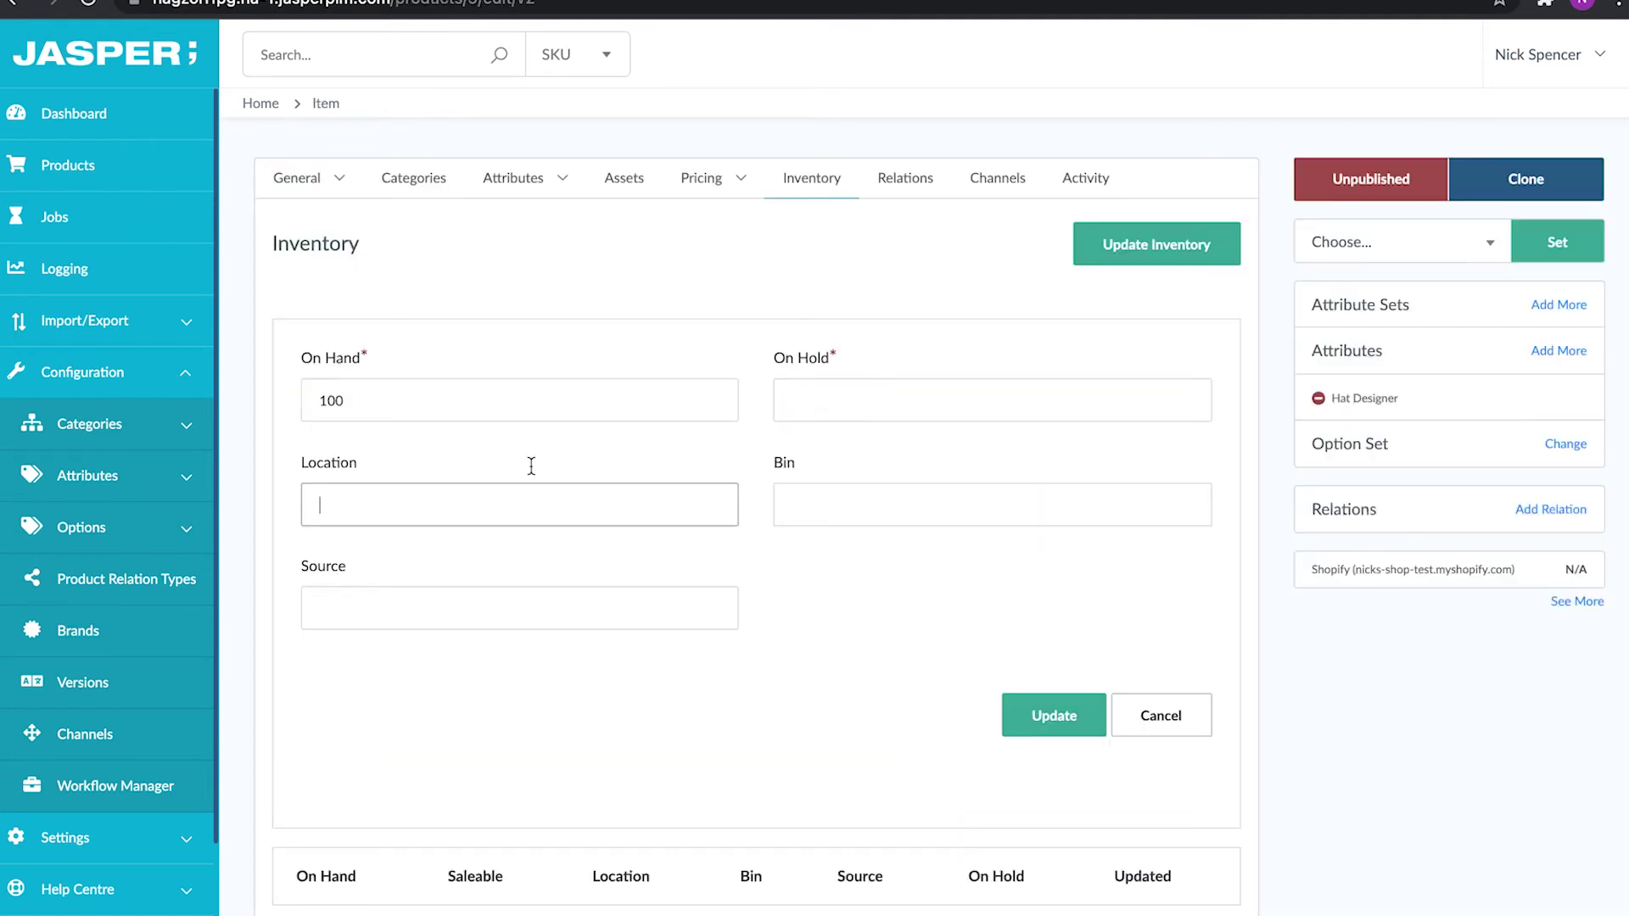
text(SP)
Update the inventory entry (100 on hand, location SP) and go to the product's Relations
click(1017, 701)
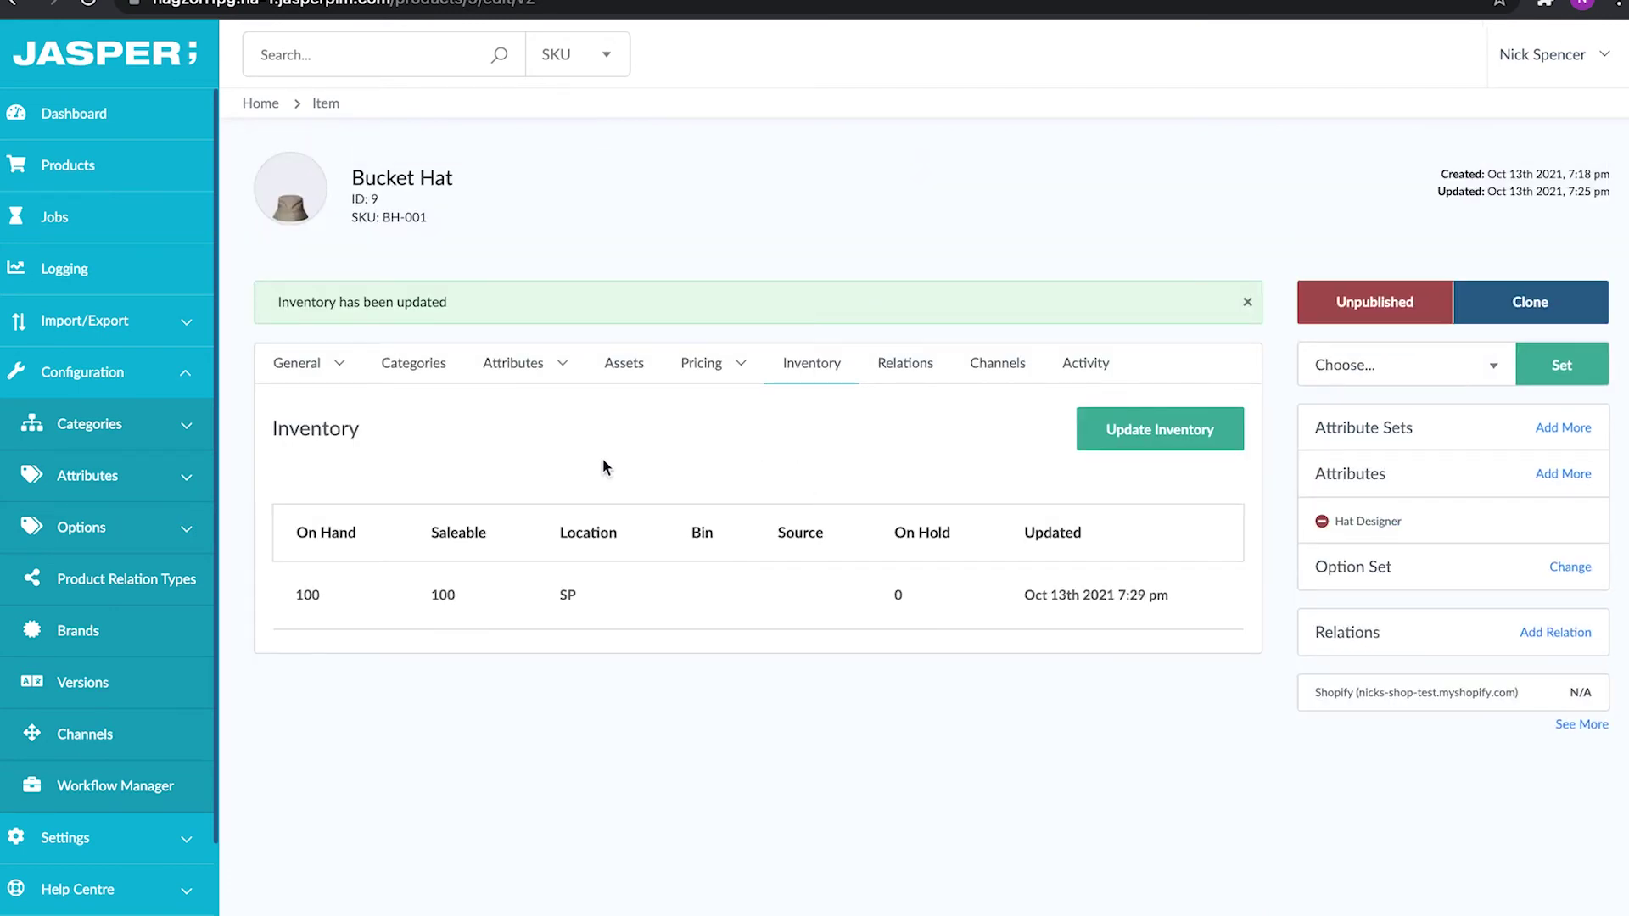
click(1246, 303)
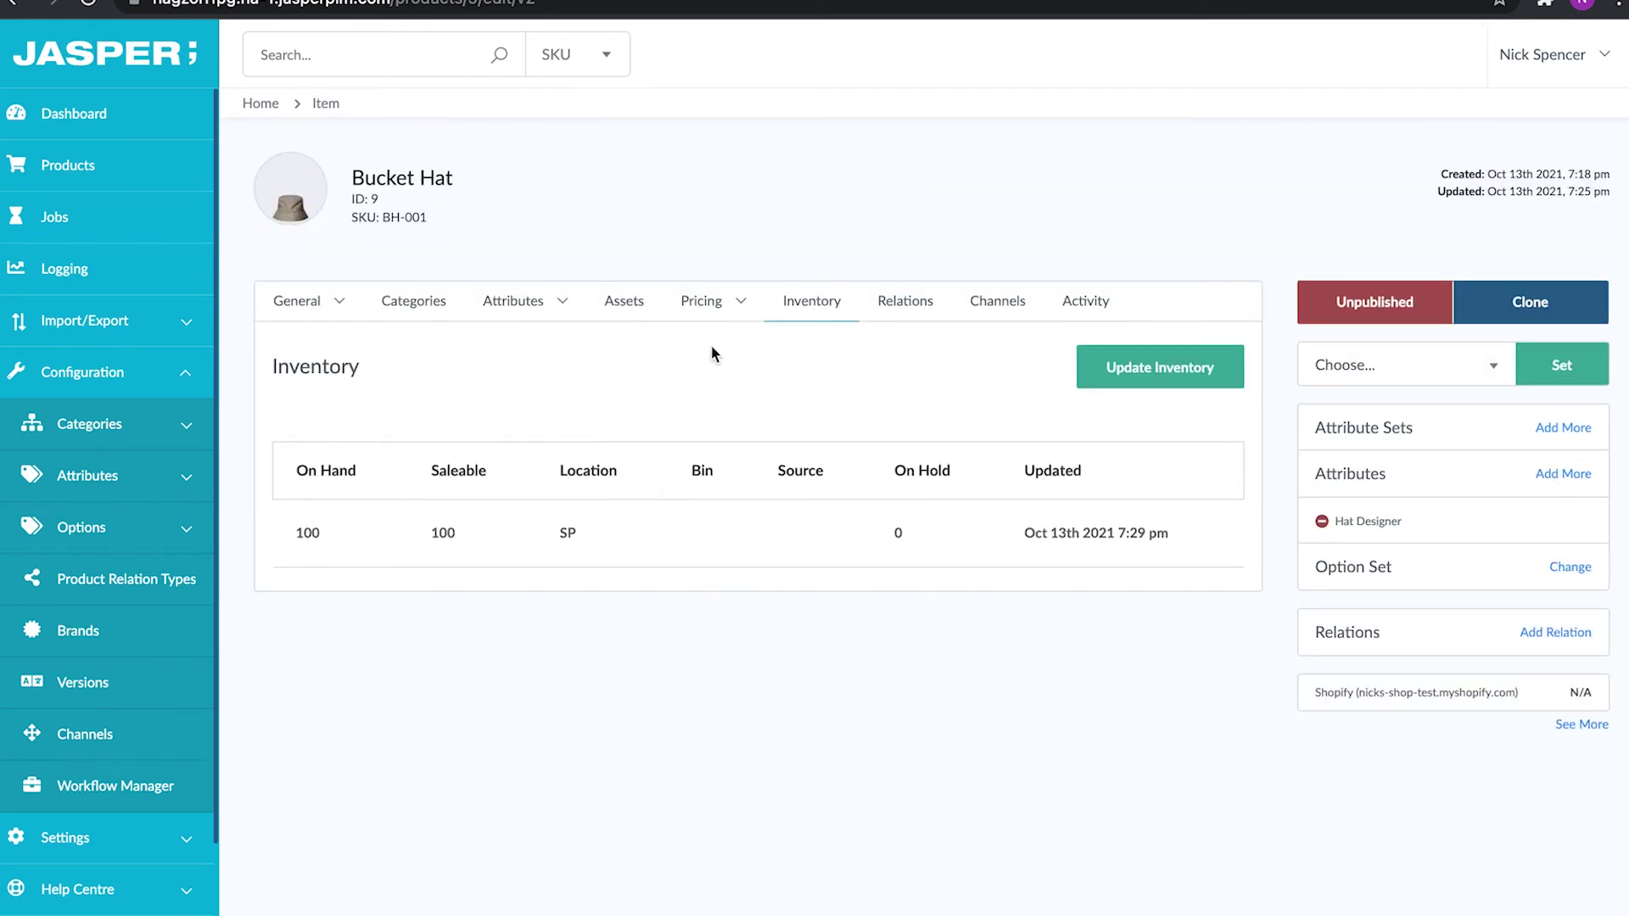
click(907, 305)
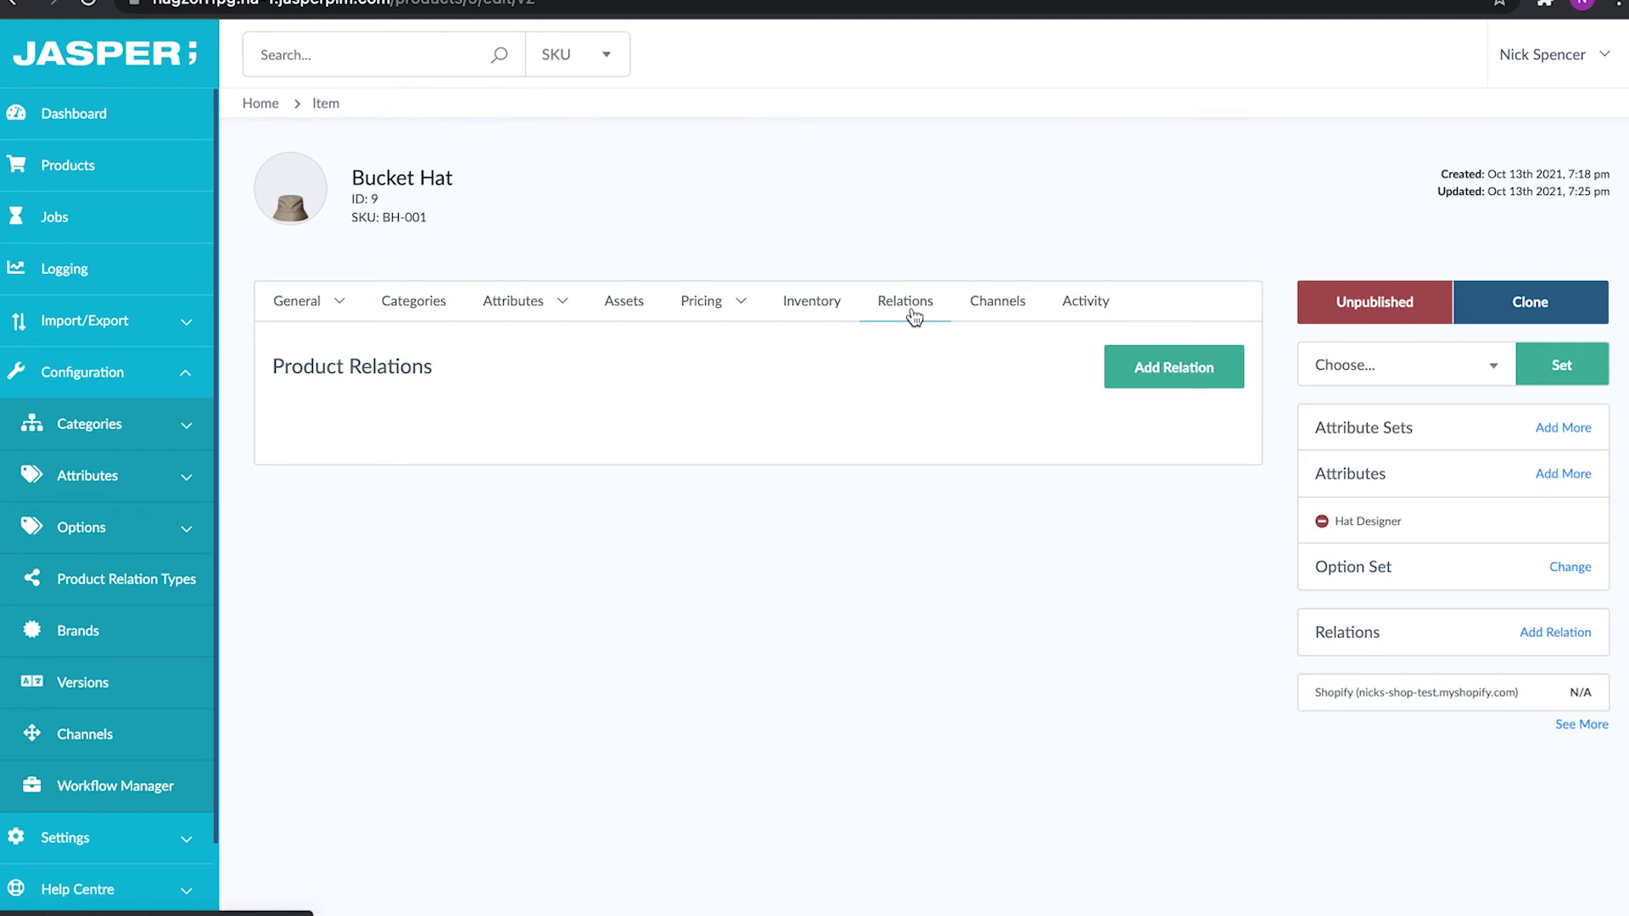
Create a product named 'Premium Bucket Hat' from the Products list
click(95, 171)
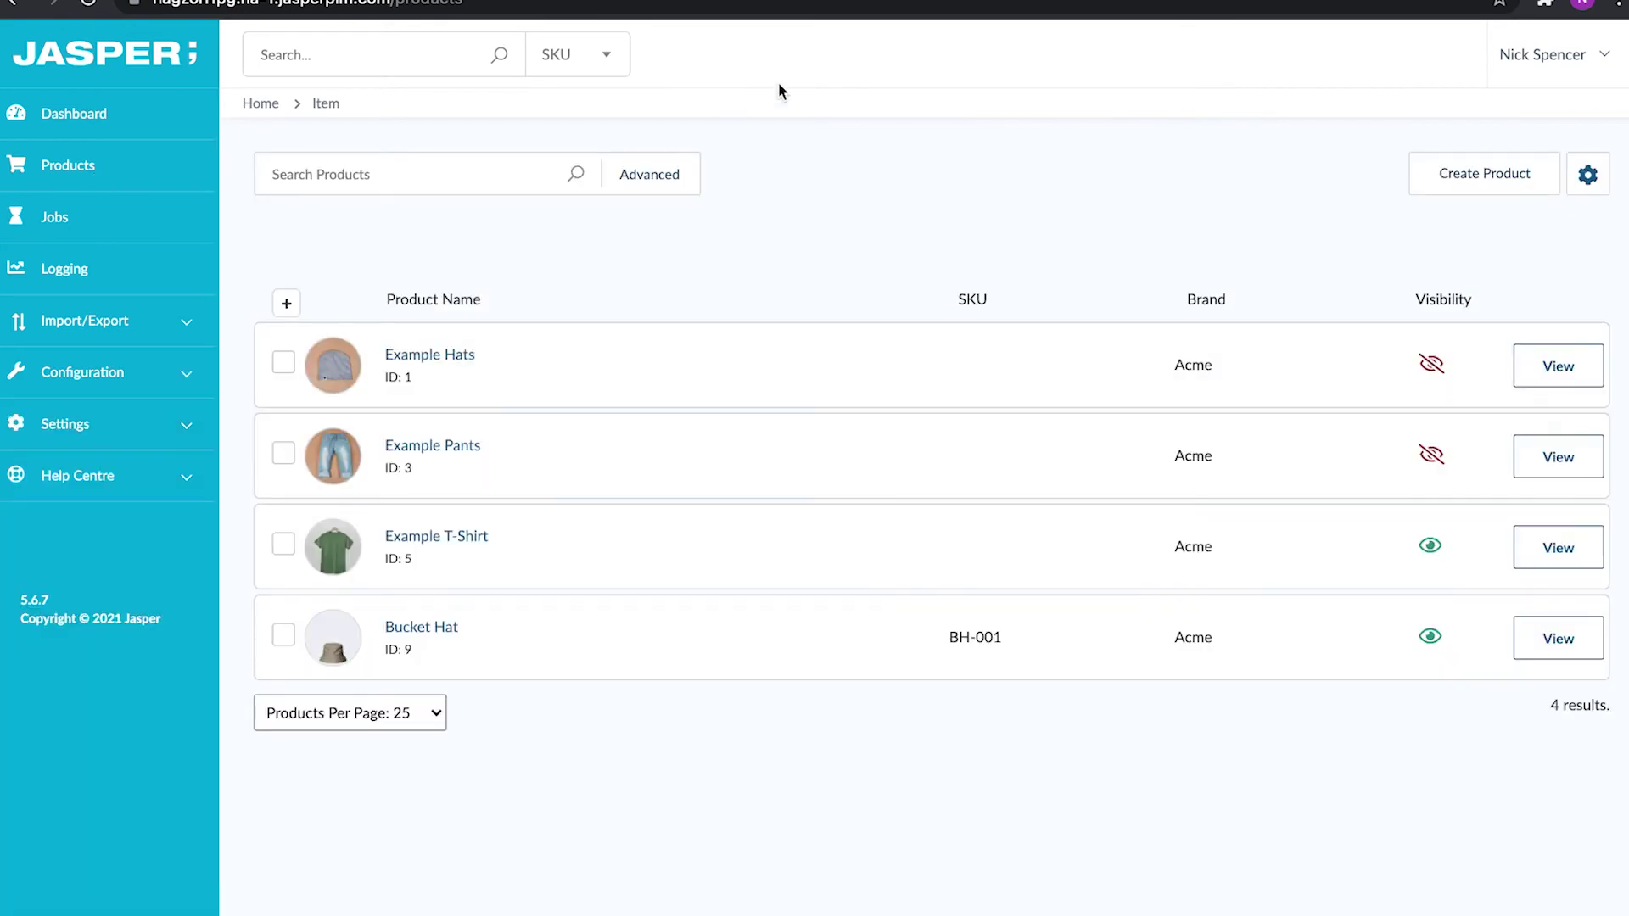
click(1497, 168)
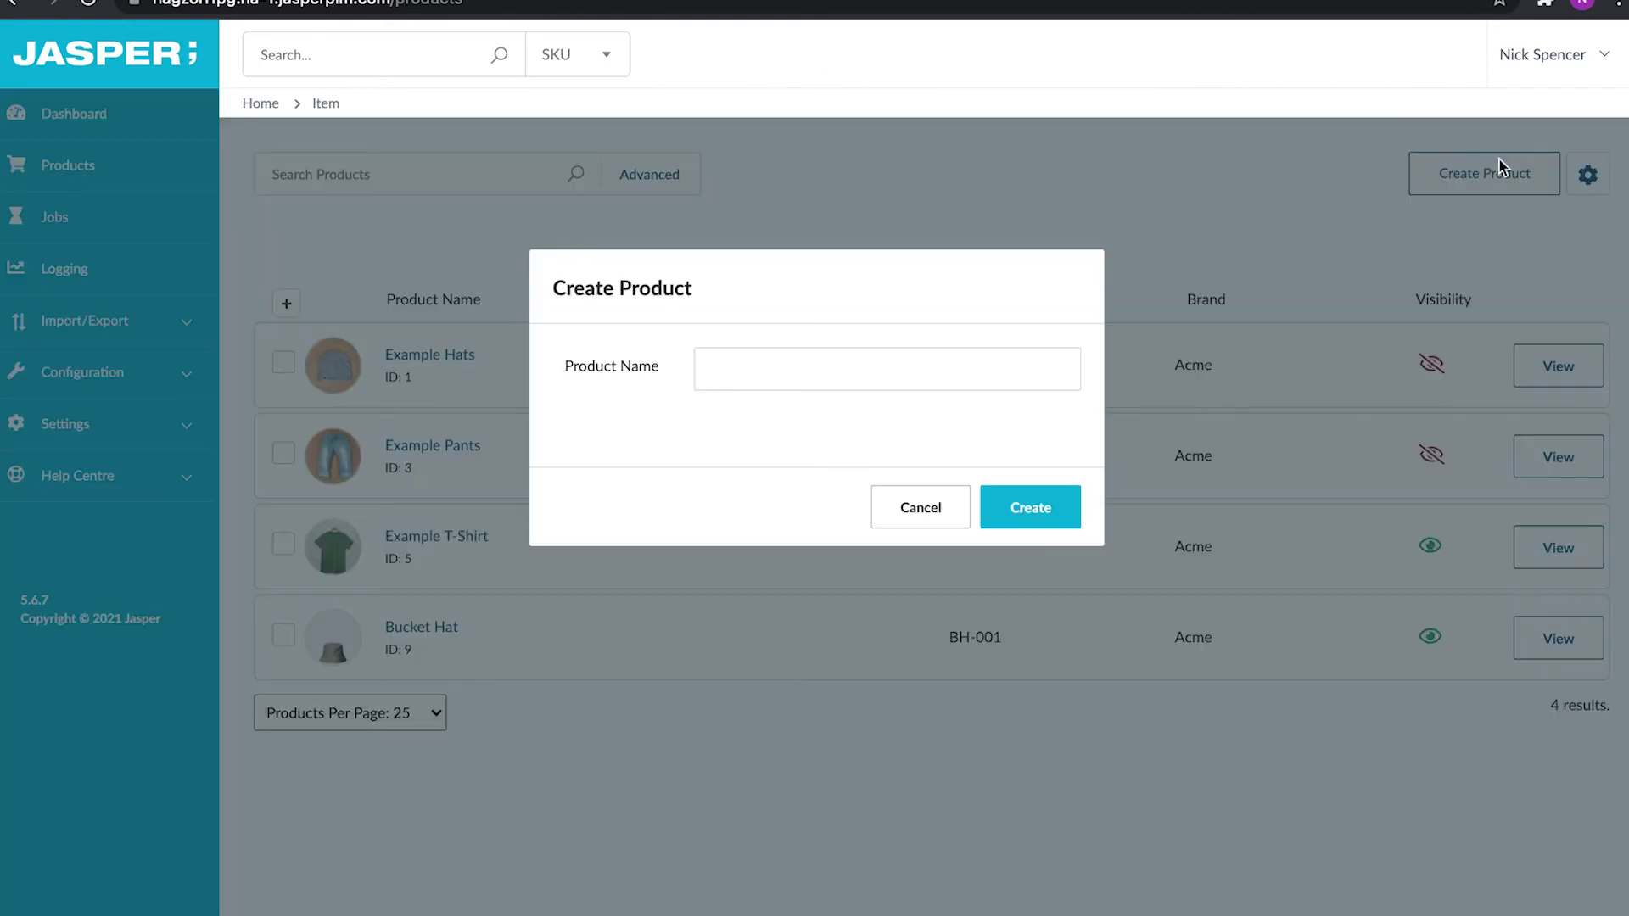
click(799, 372)
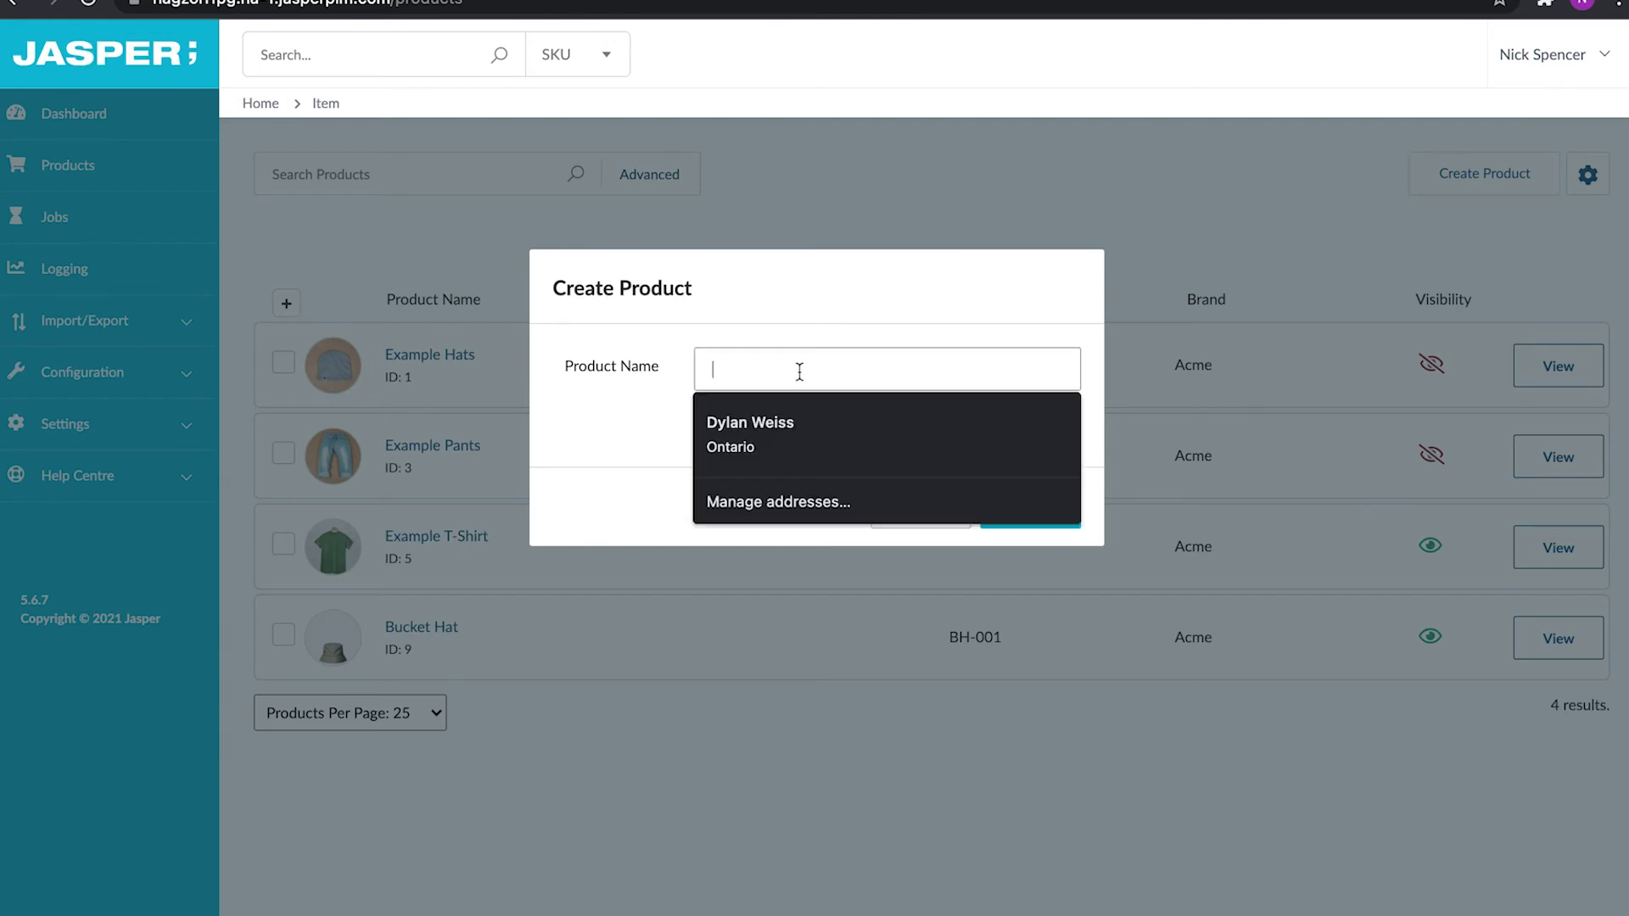
text(Premi)
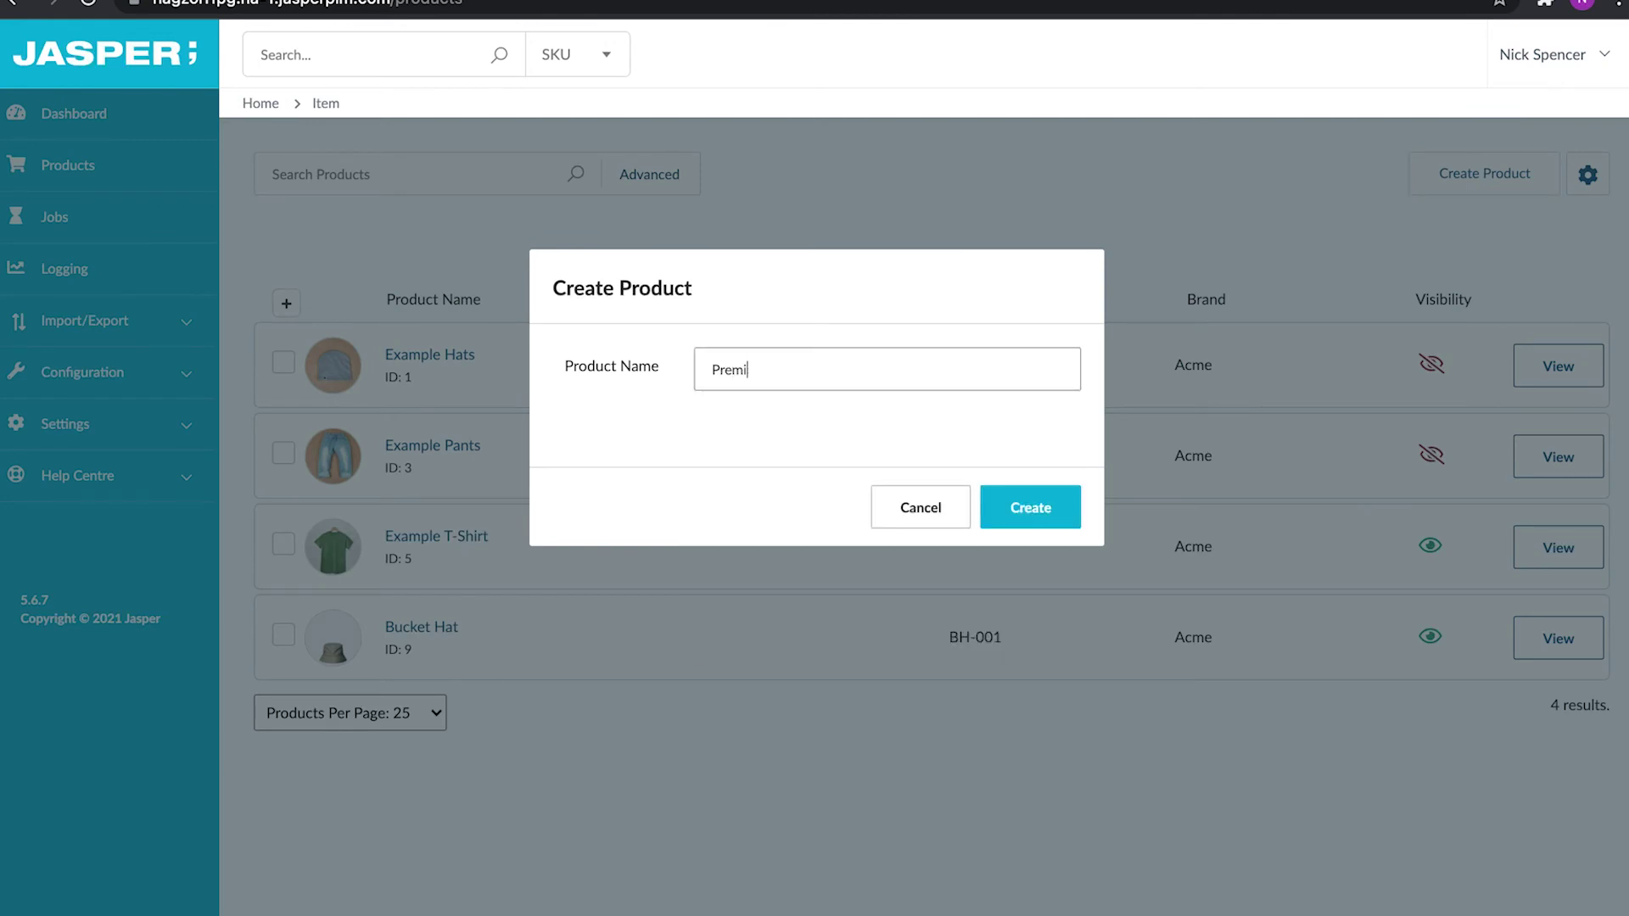
text(um Bucket Hat)
click(1051, 503)
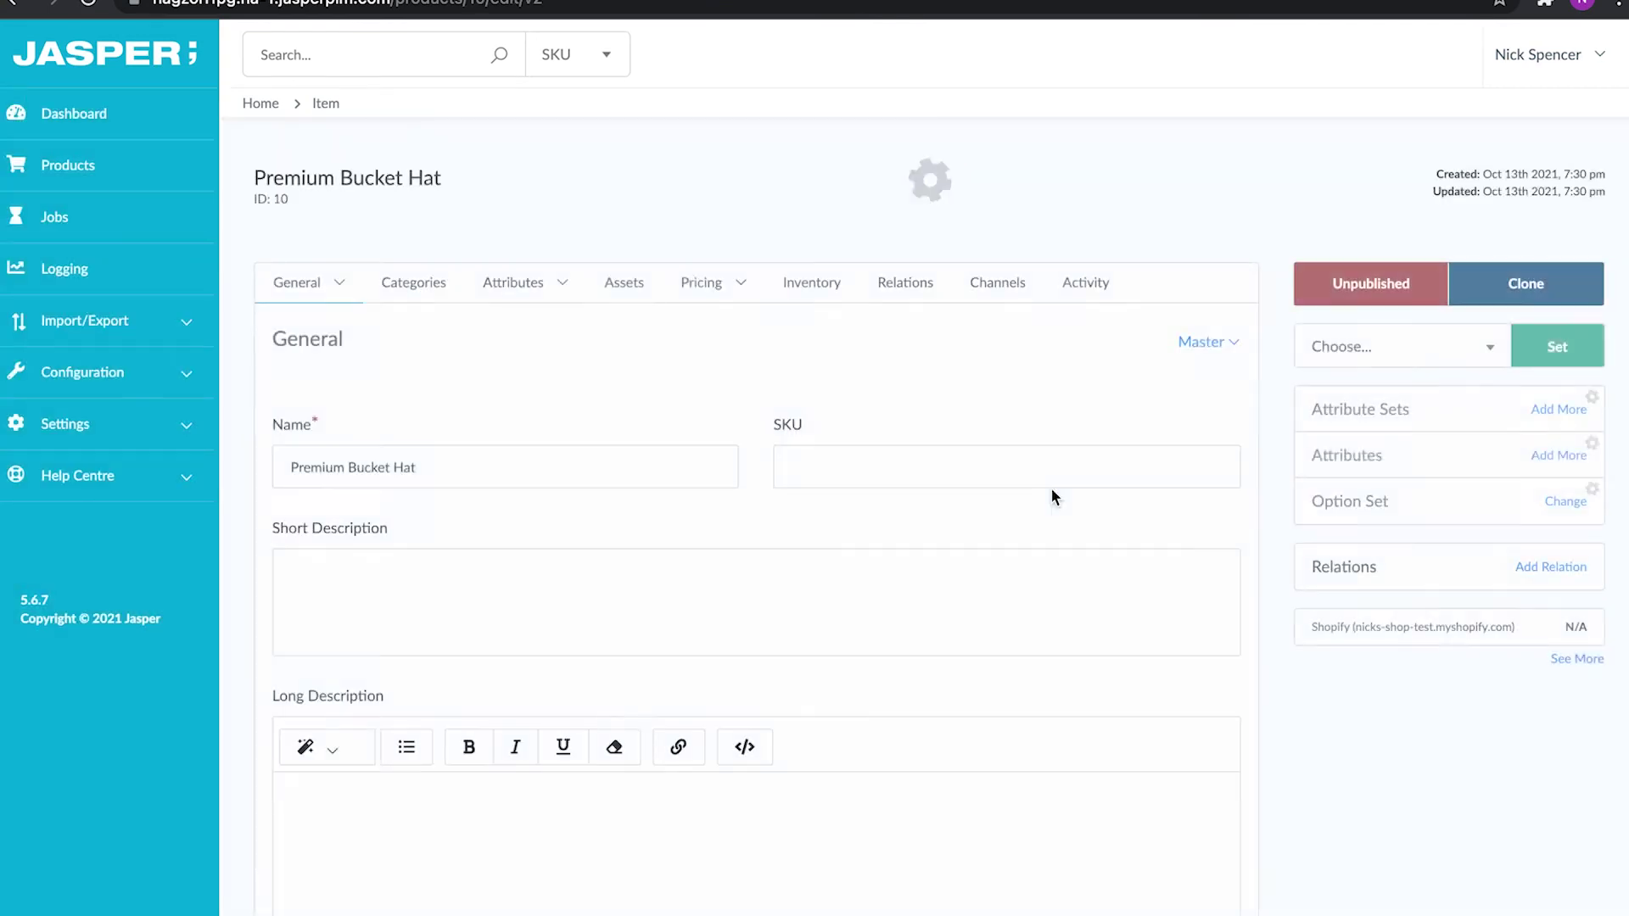
click(89, 376)
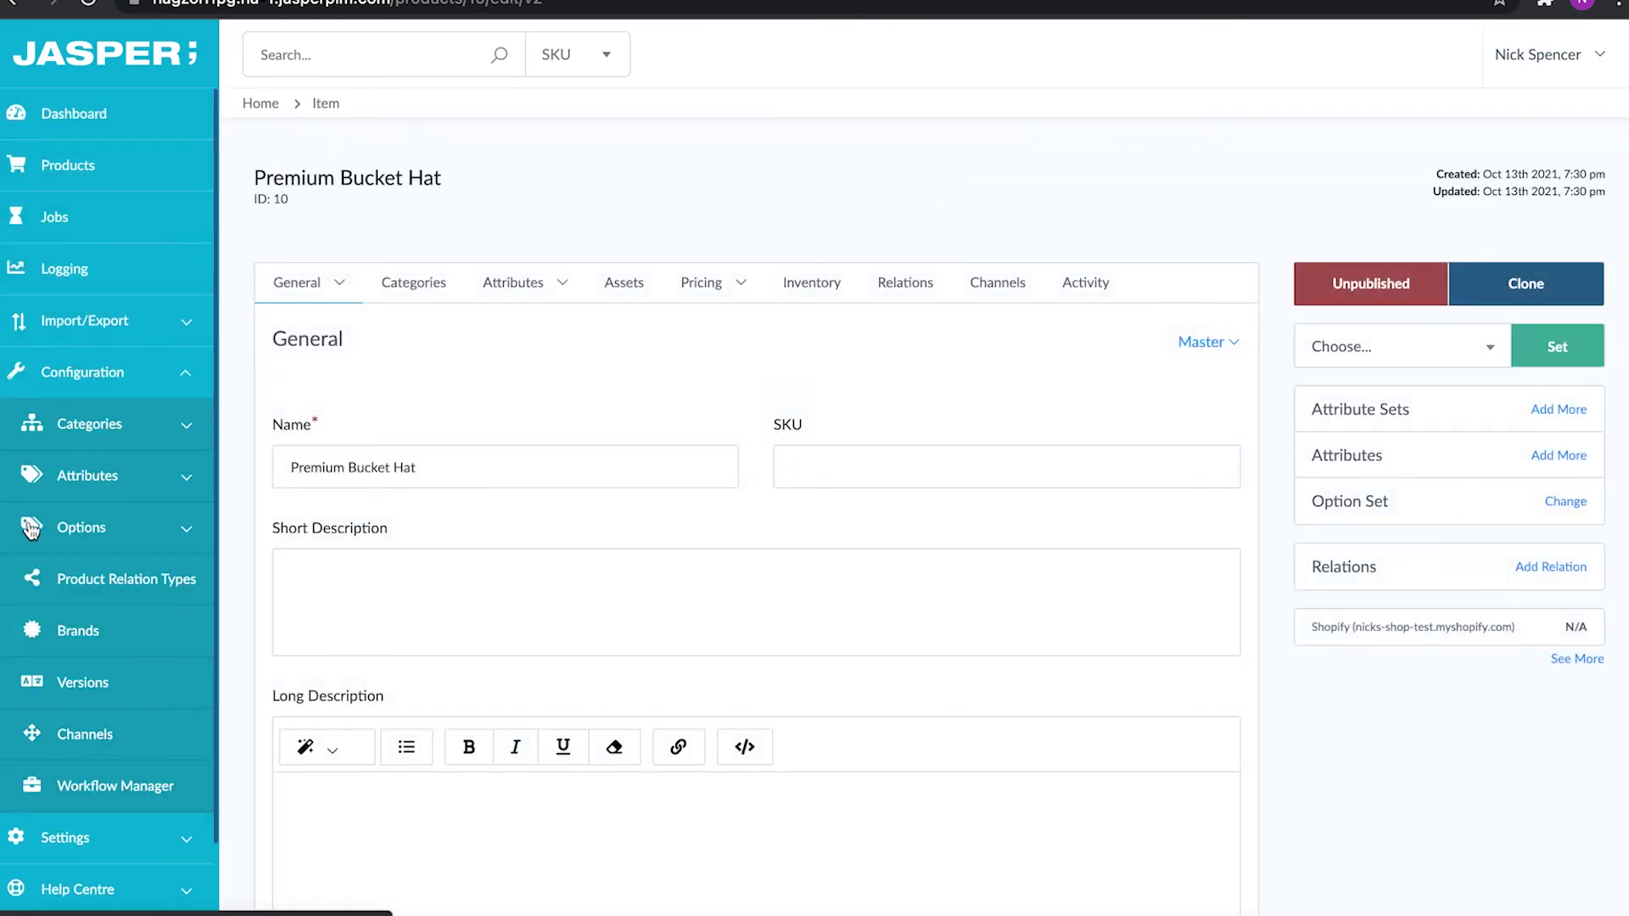
Start a new product relation type named 'Up Sell' with slug up-sell
click(88, 579)
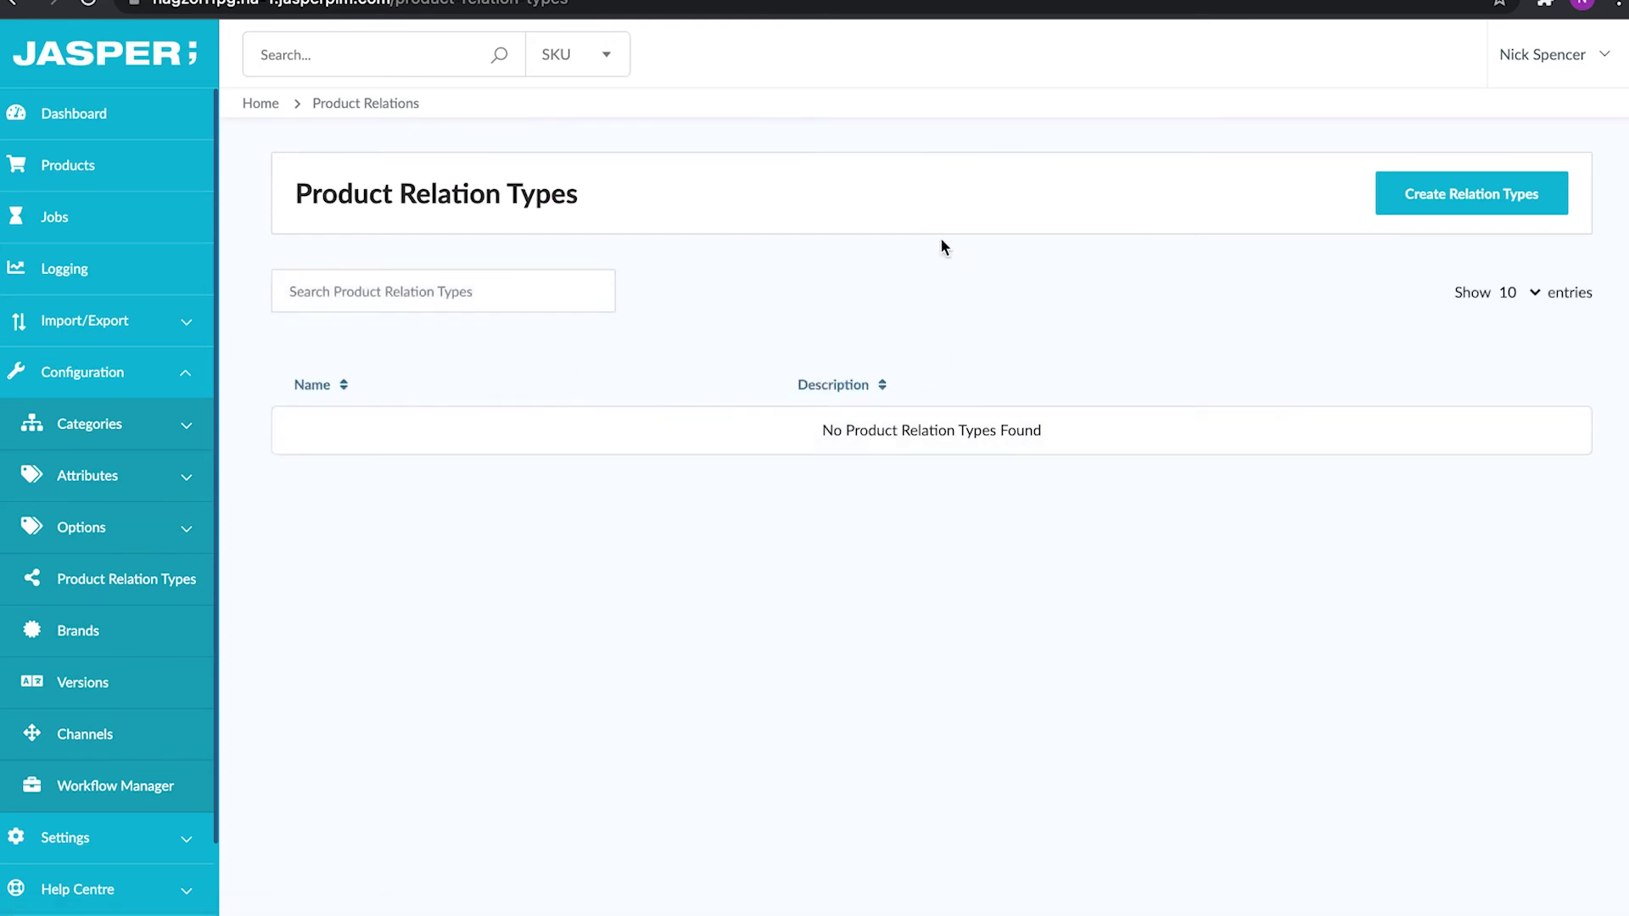
click(1524, 208)
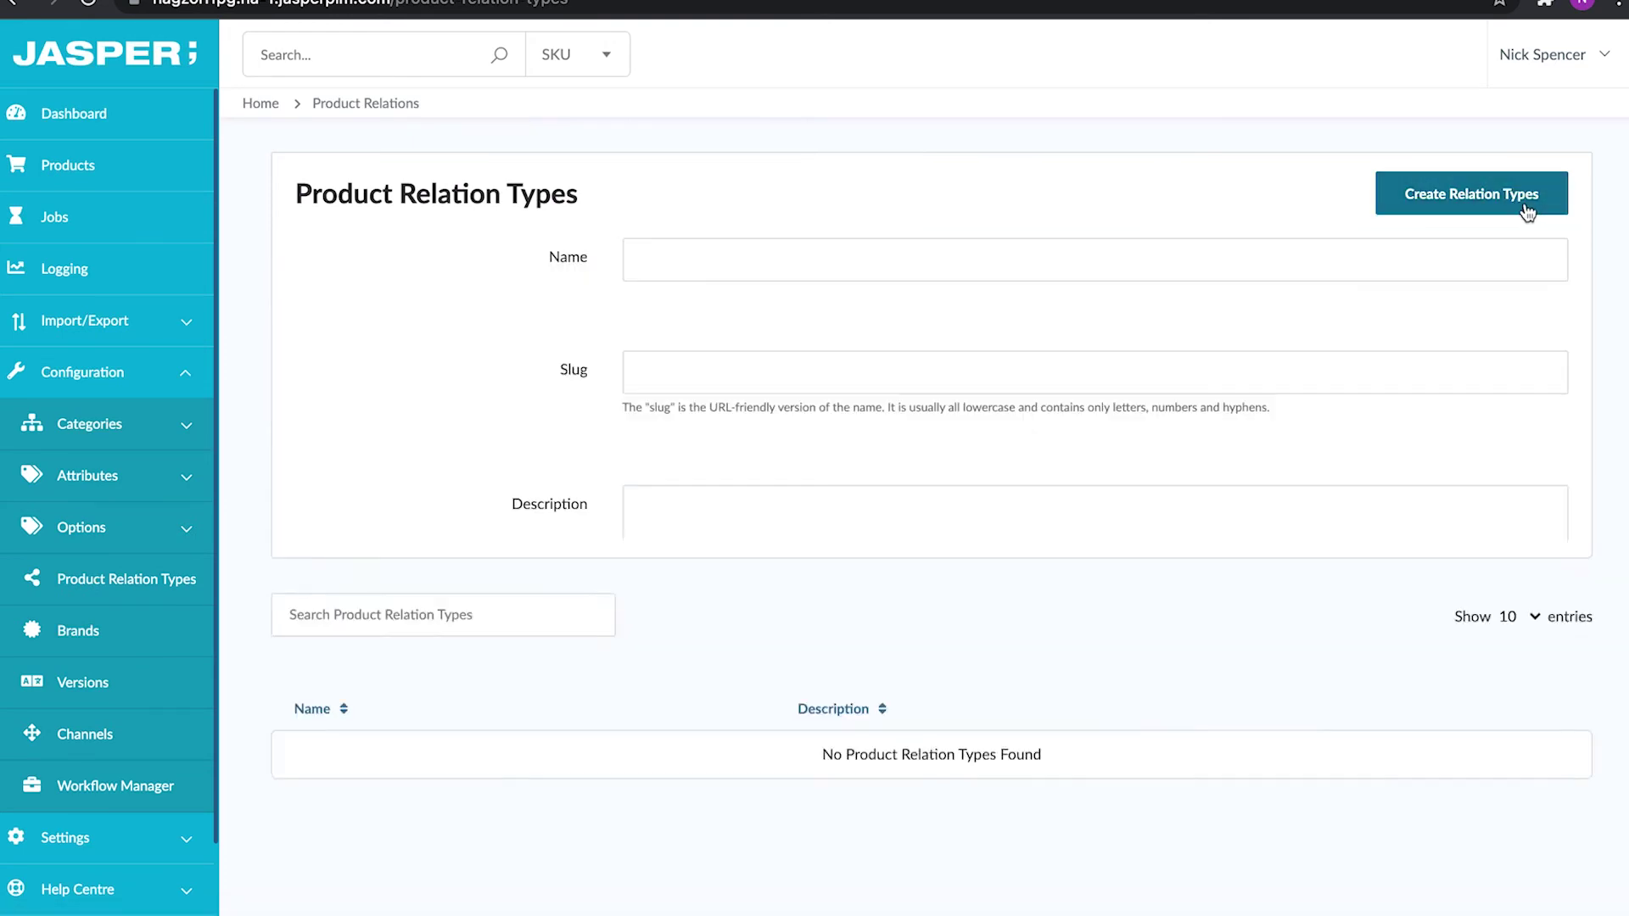
click(892, 259)
text(Upsell)
key(BackSpace)
key(BackSpace)
key(BackSpace)
key(BackSpace)
text(Sell)
key(Tab)
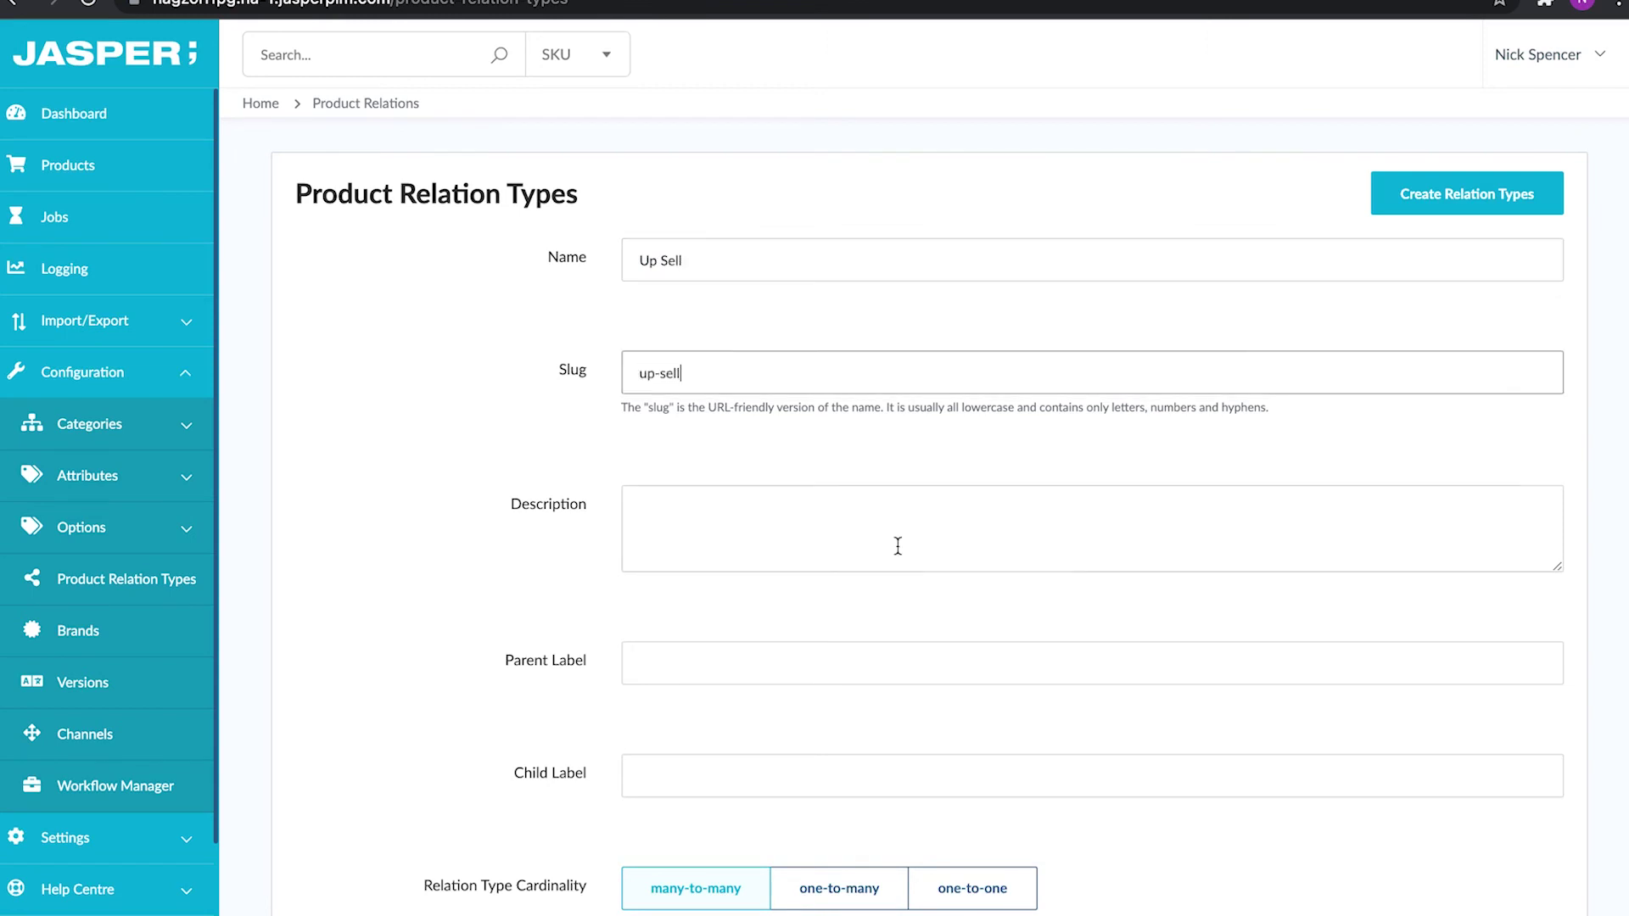
Set the cardinality to one-to-one and create the Up Sell relation type
scroll(897, 534, down, 1)
scroll(897, 545, down, 1)
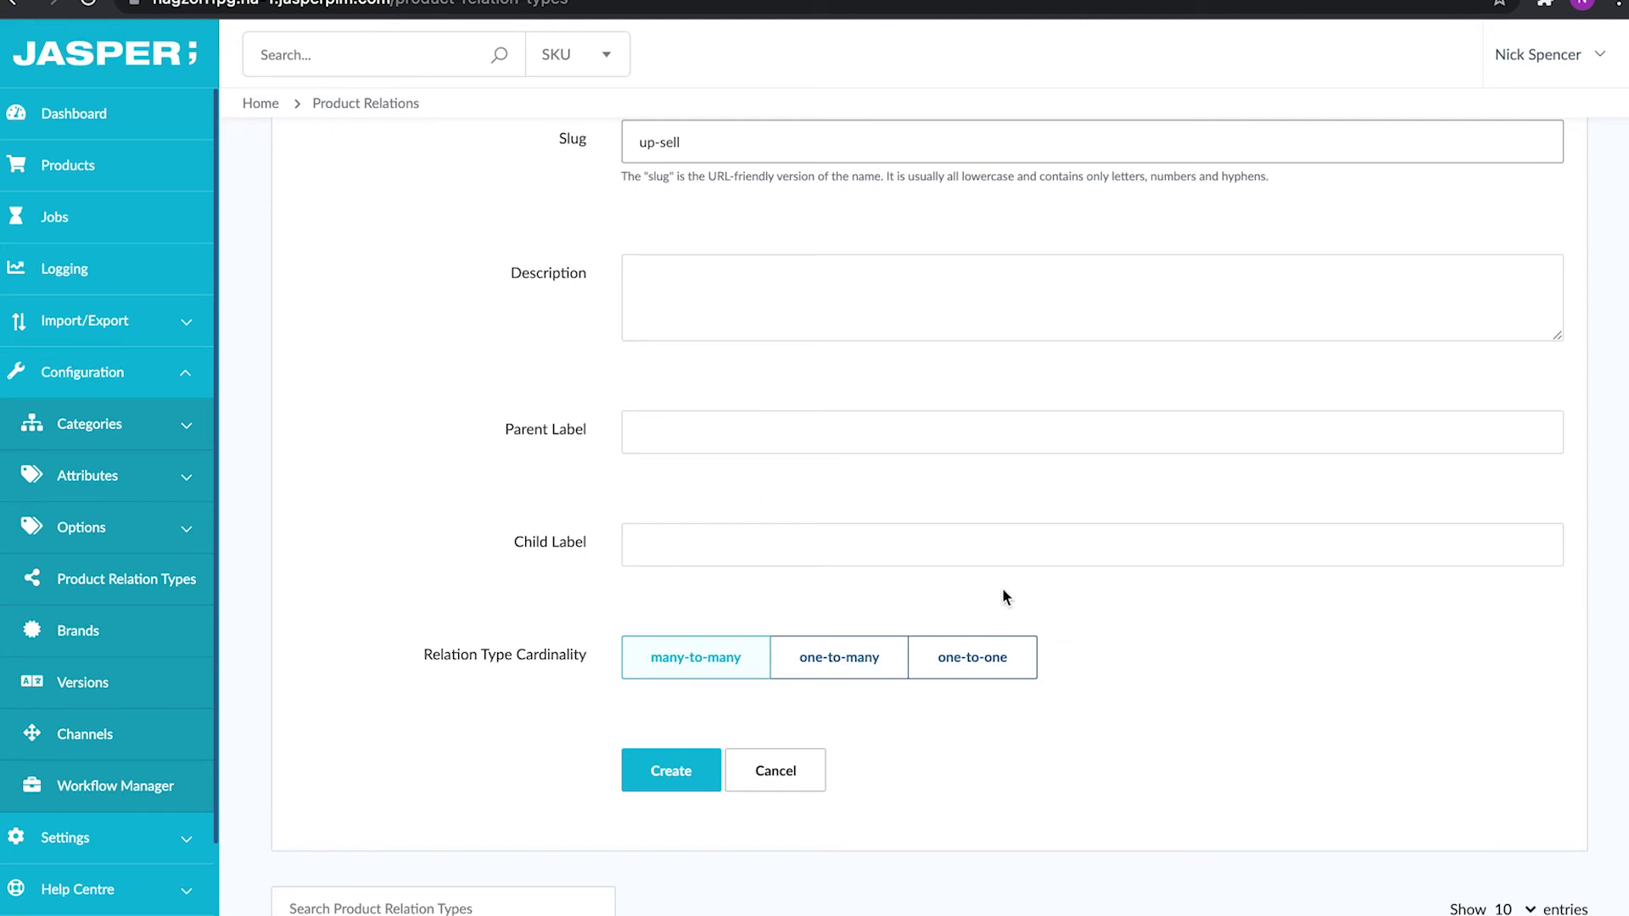
click(877, 663)
click(977, 664)
click(677, 666)
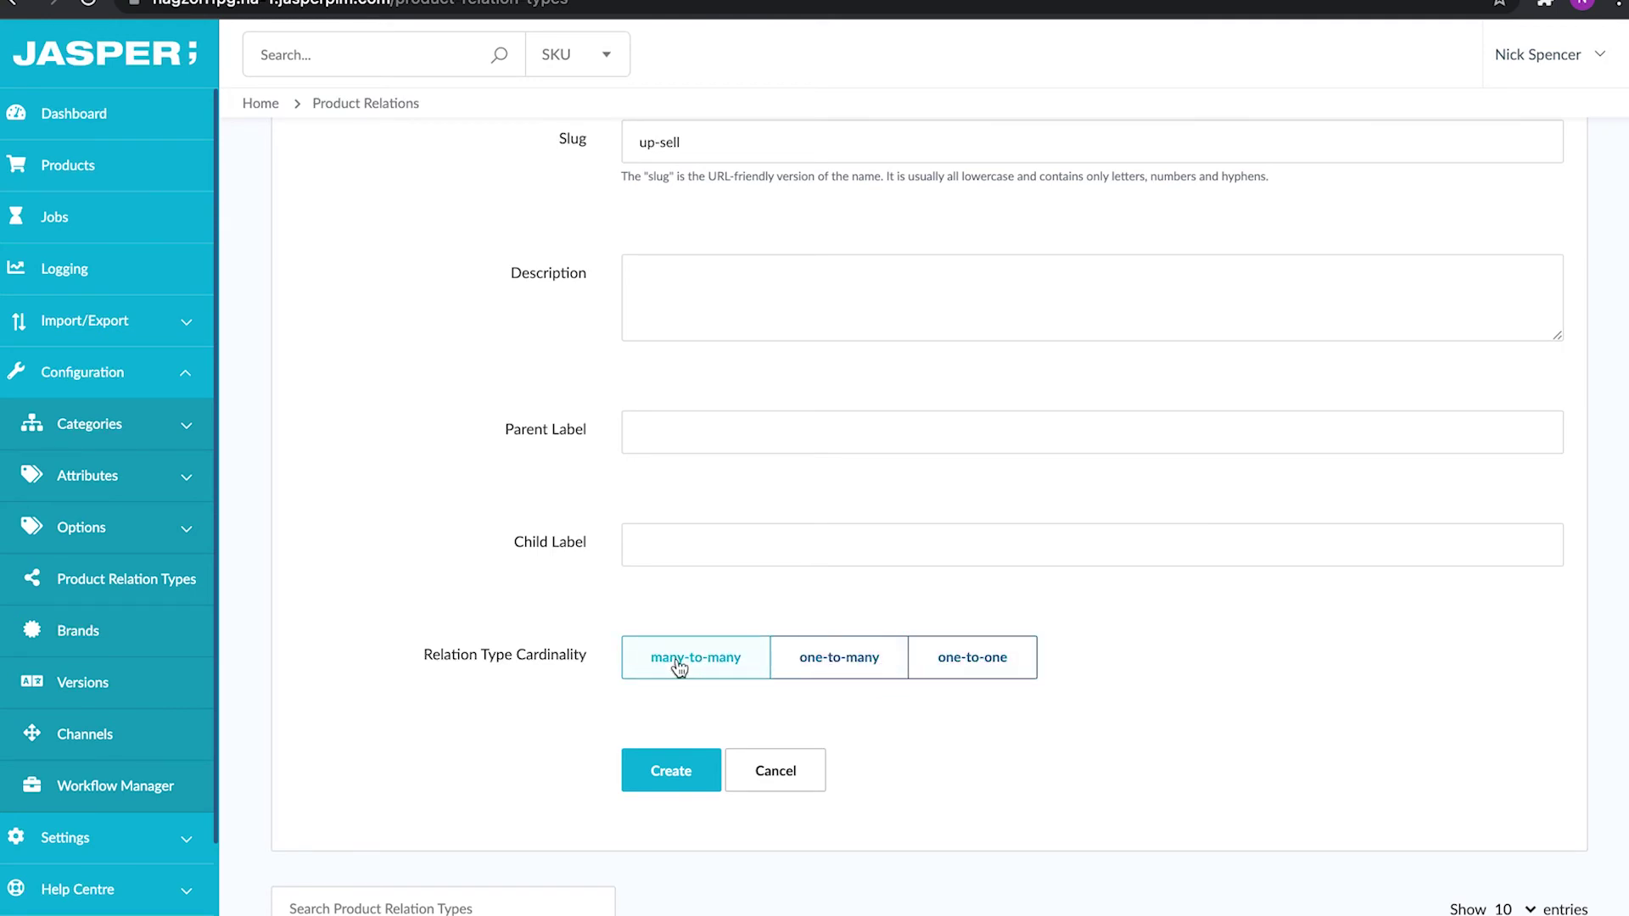
click(996, 681)
click(651, 775)
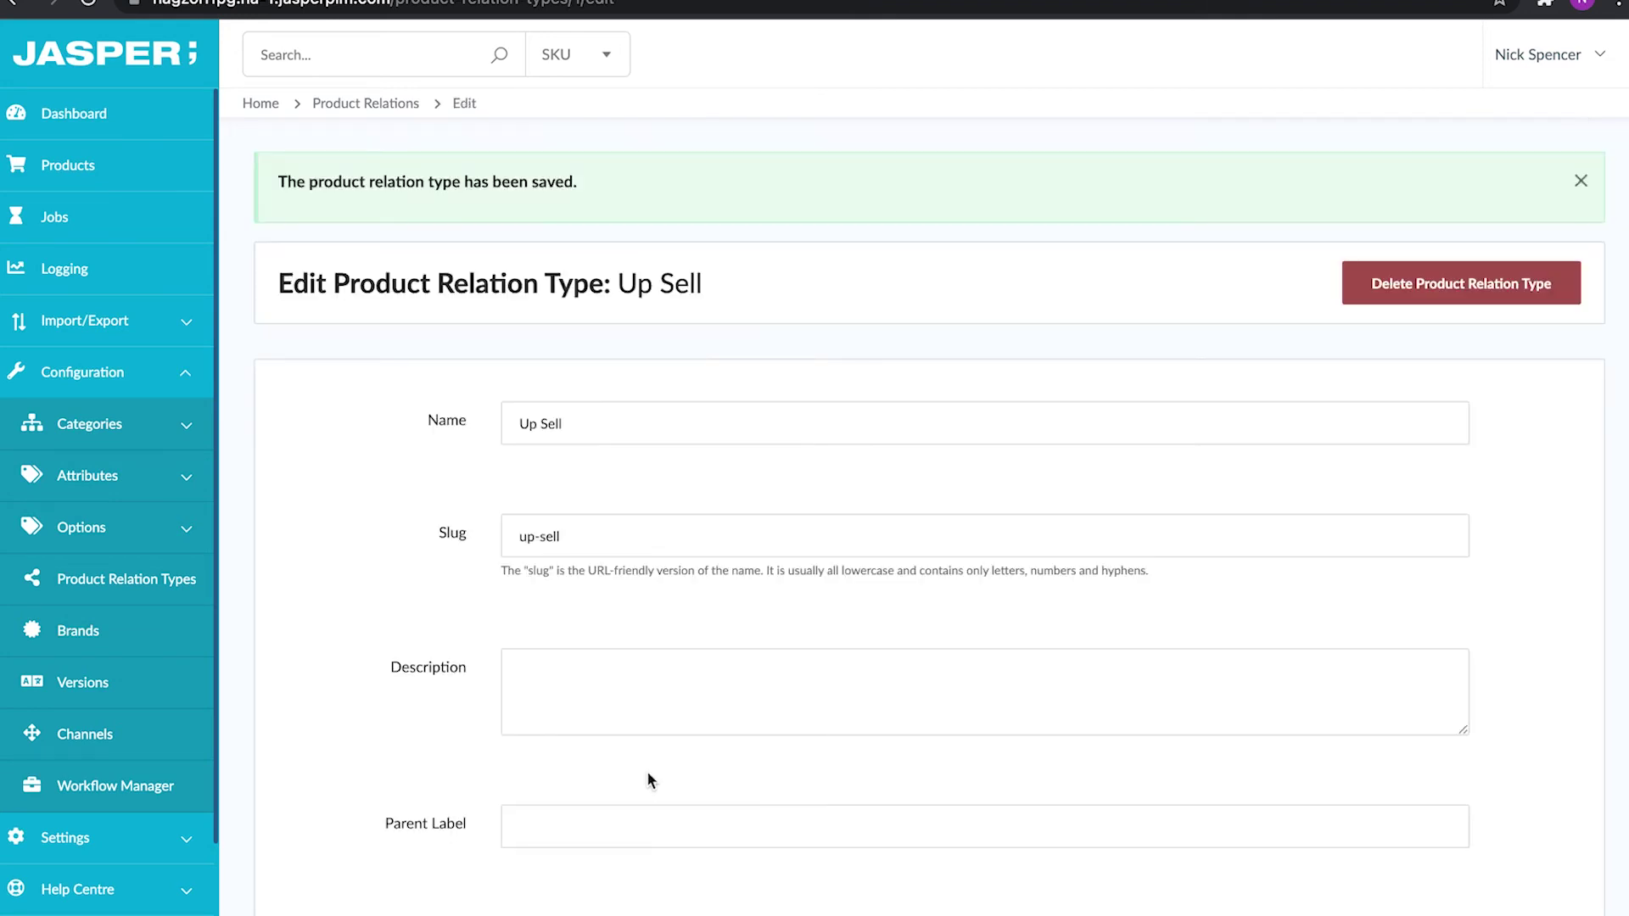
click(1580, 180)
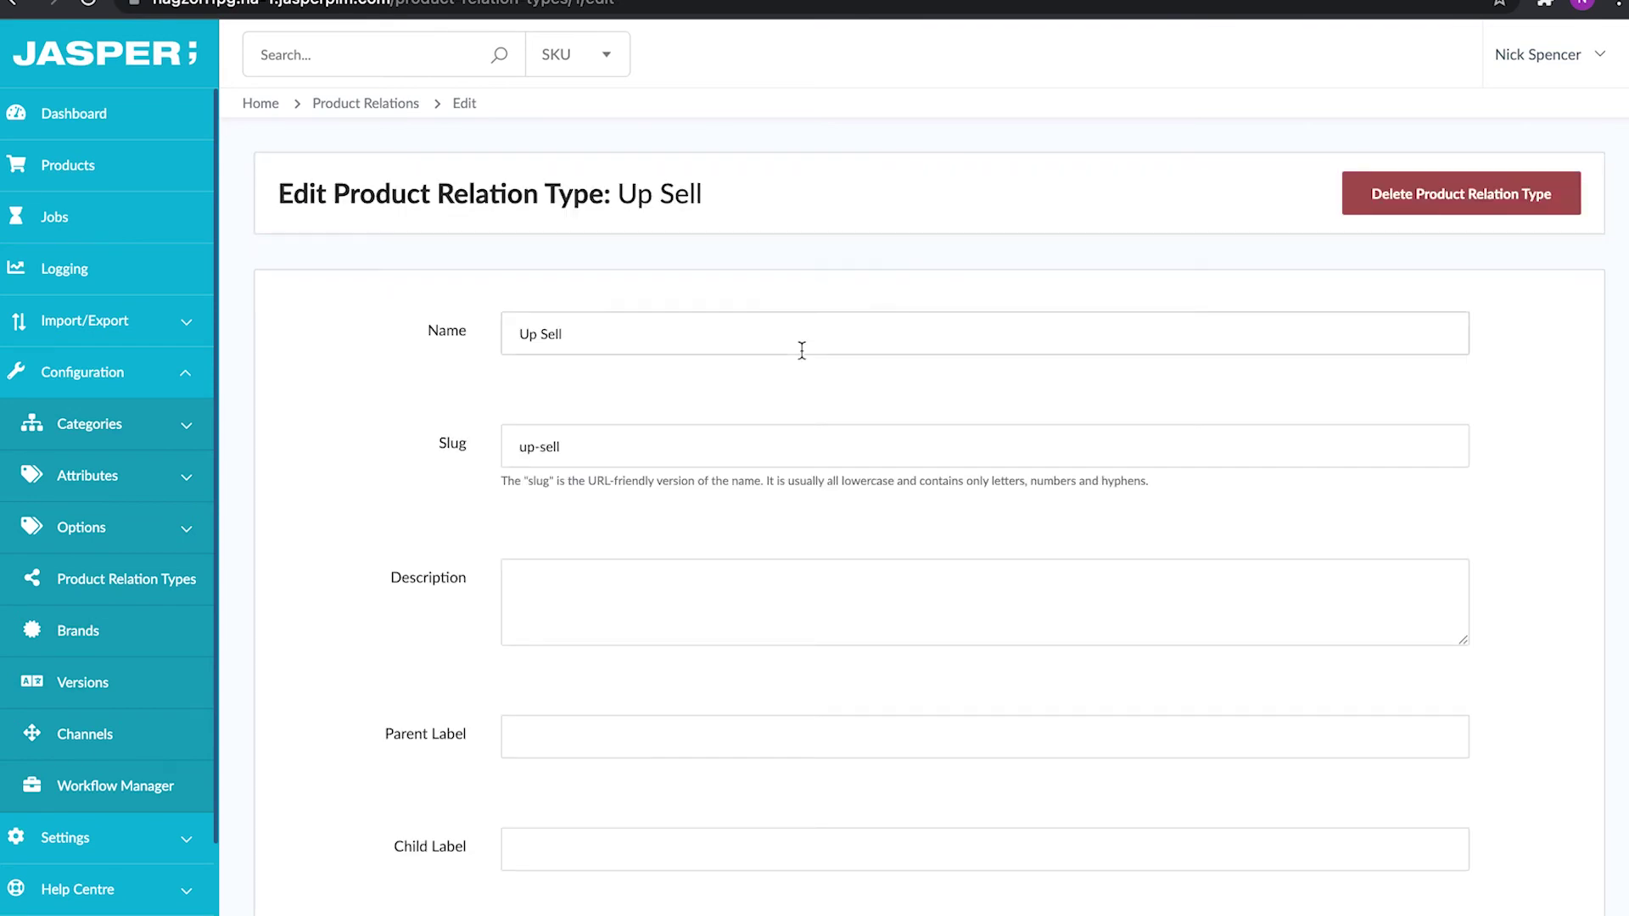
Open the Bucket Hat product's relations
click(191, 168)
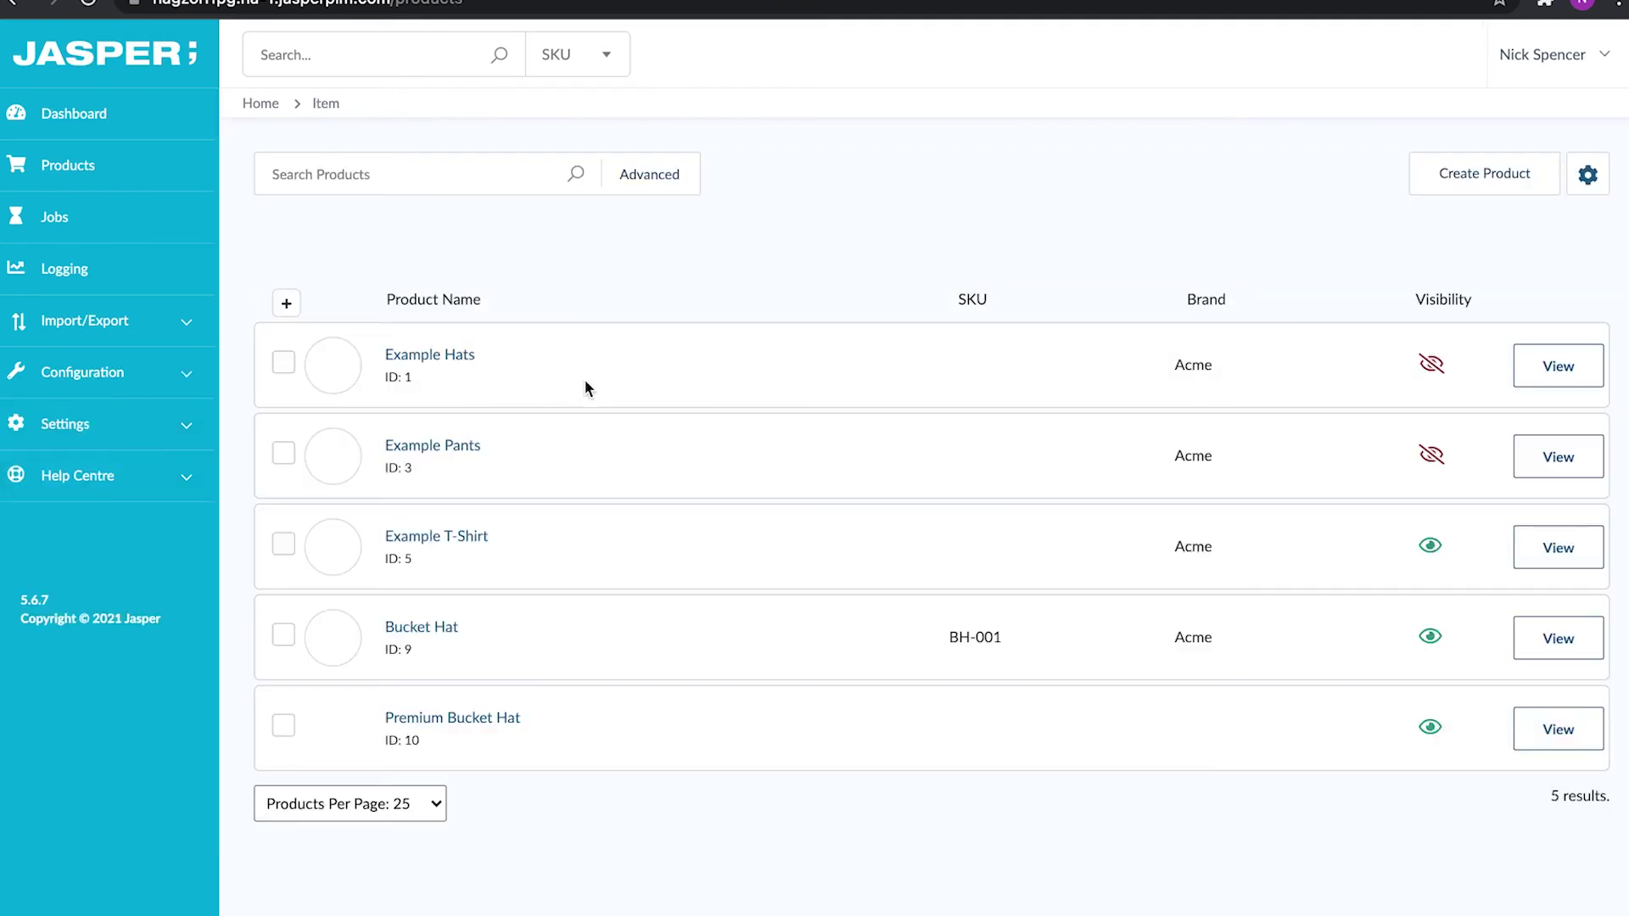
click(431, 626)
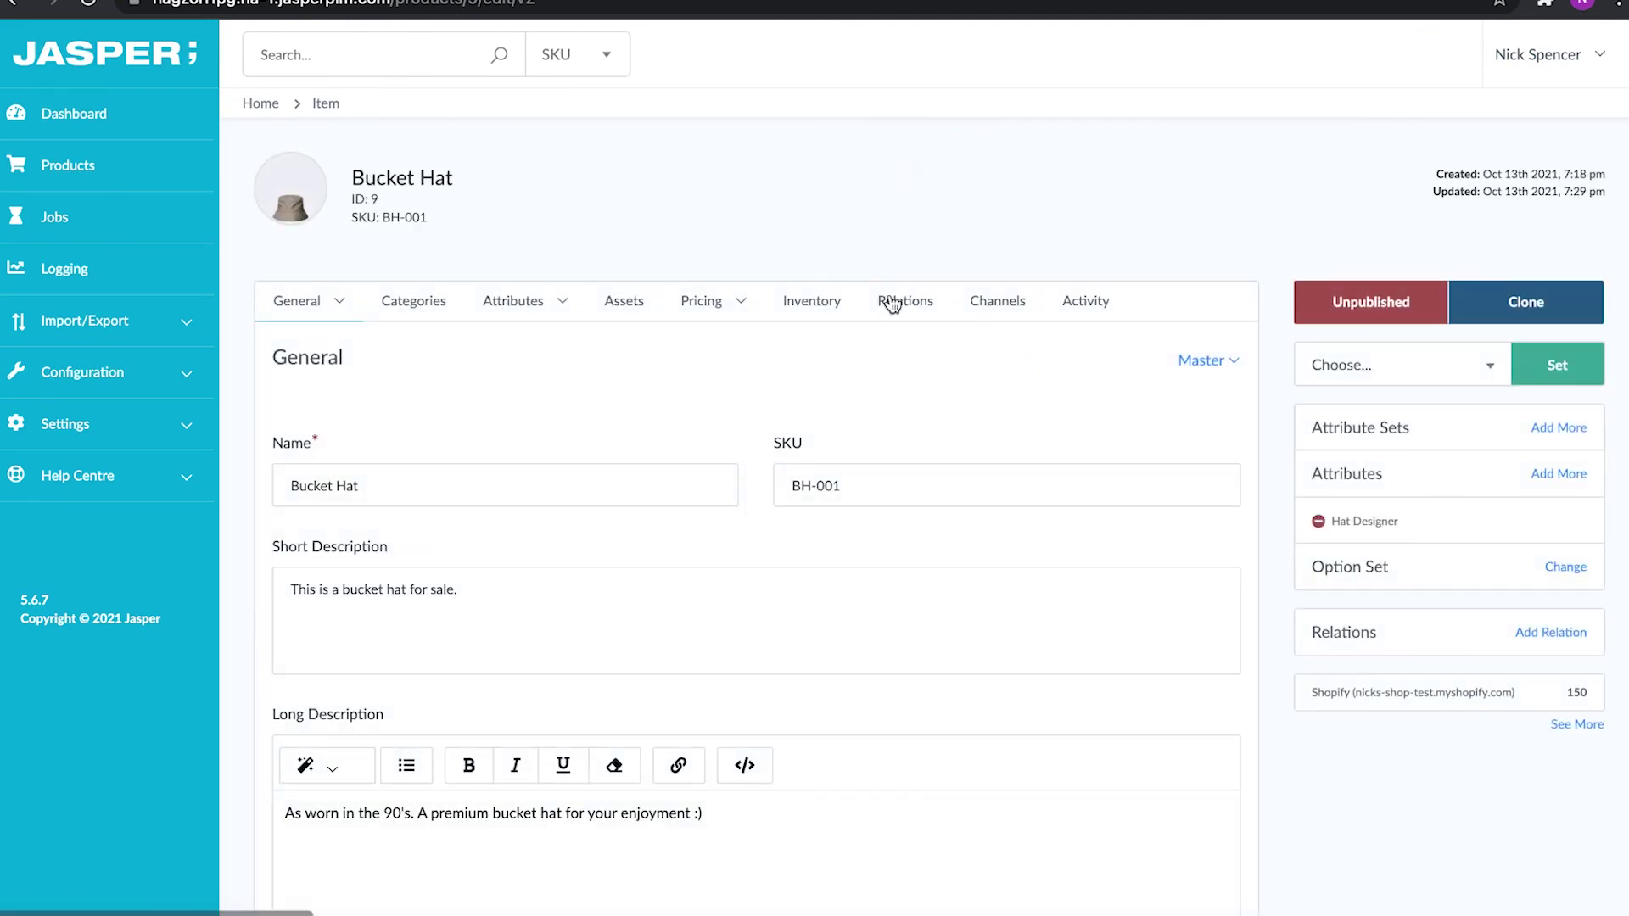
click(890, 302)
Add an Up Sell relation to Premium Bucket Hat and highlight it in the list
click(1170, 383)
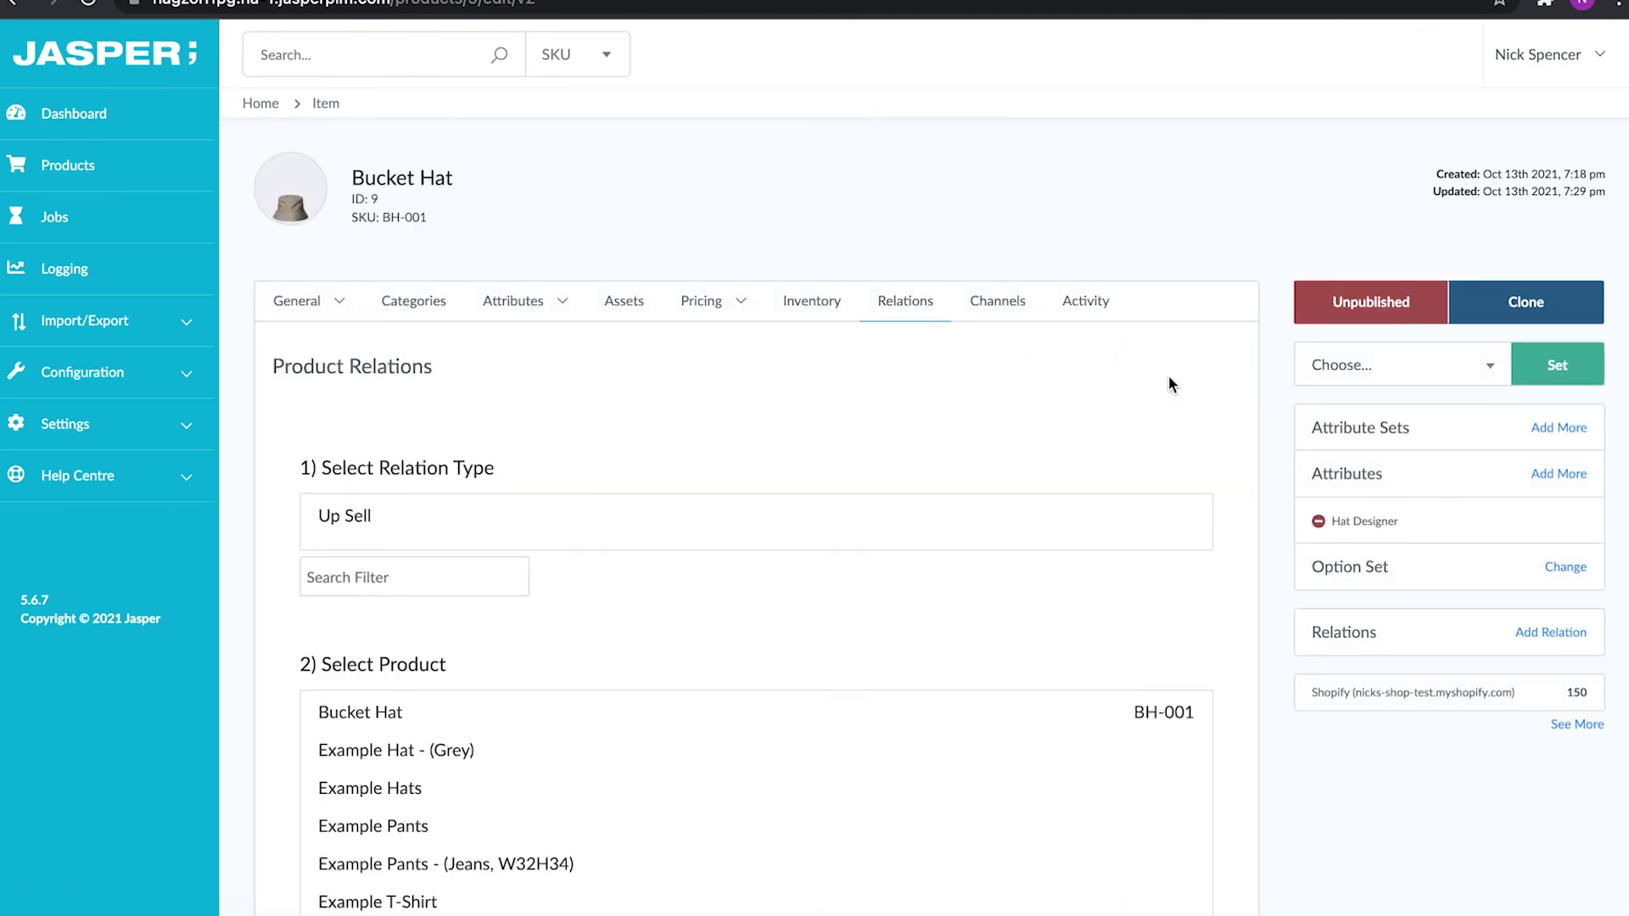
click(411, 514)
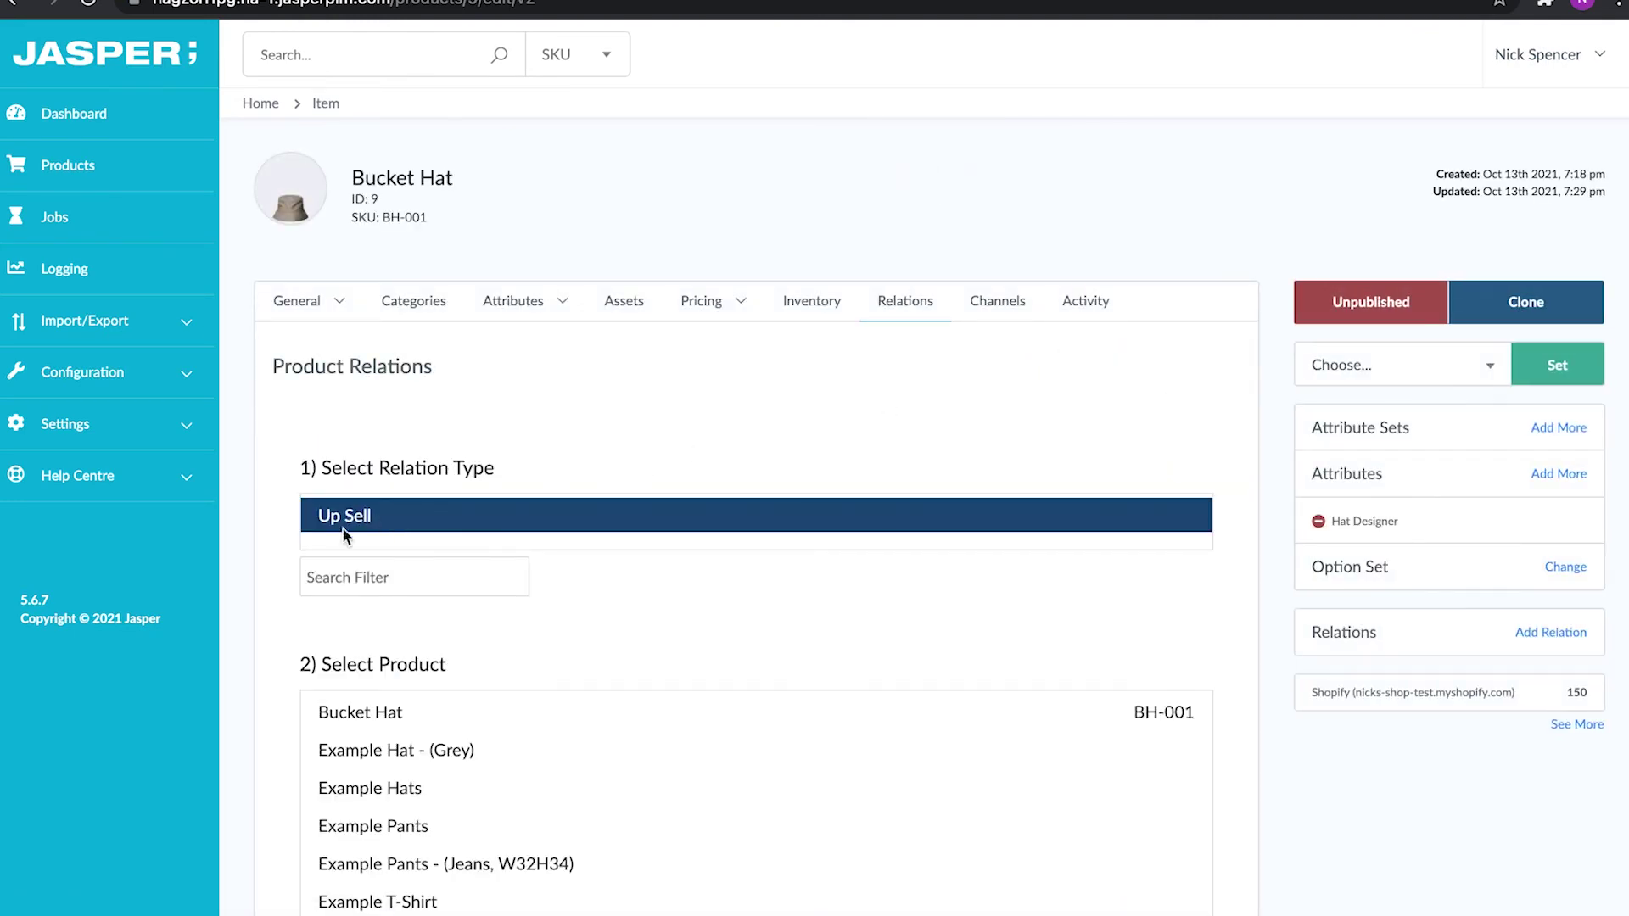
scroll(395, 550, down, 3)
click(399, 874)
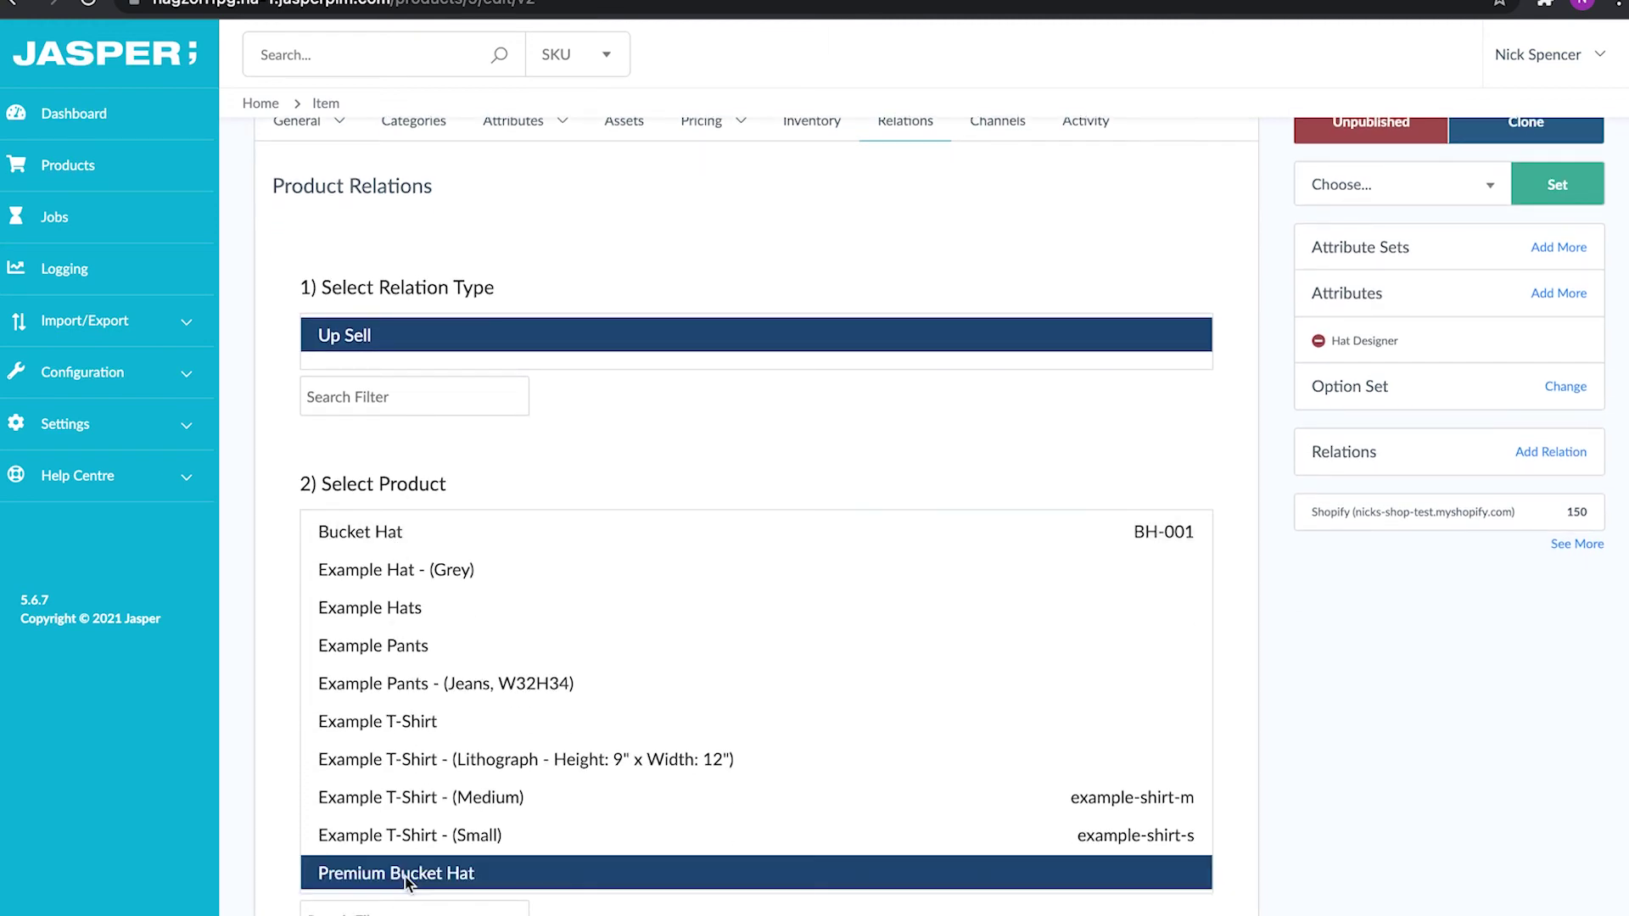
scroll(541, 702, down, 1)
scroll(540, 701, down, 2)
click(1028, 786)
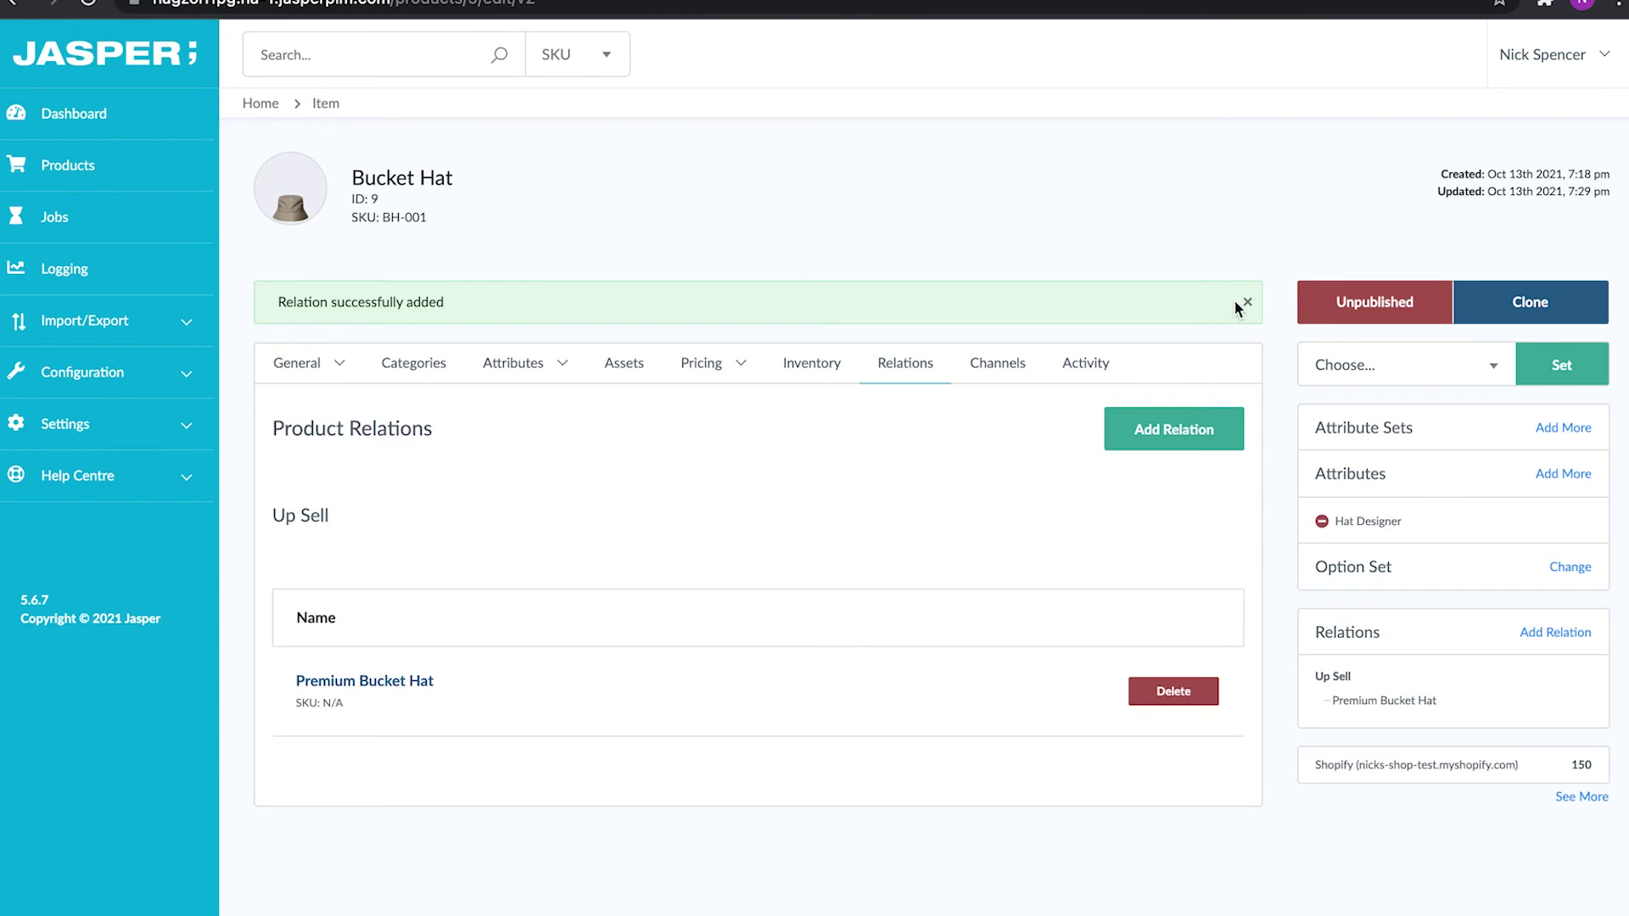
click(1245, 303)
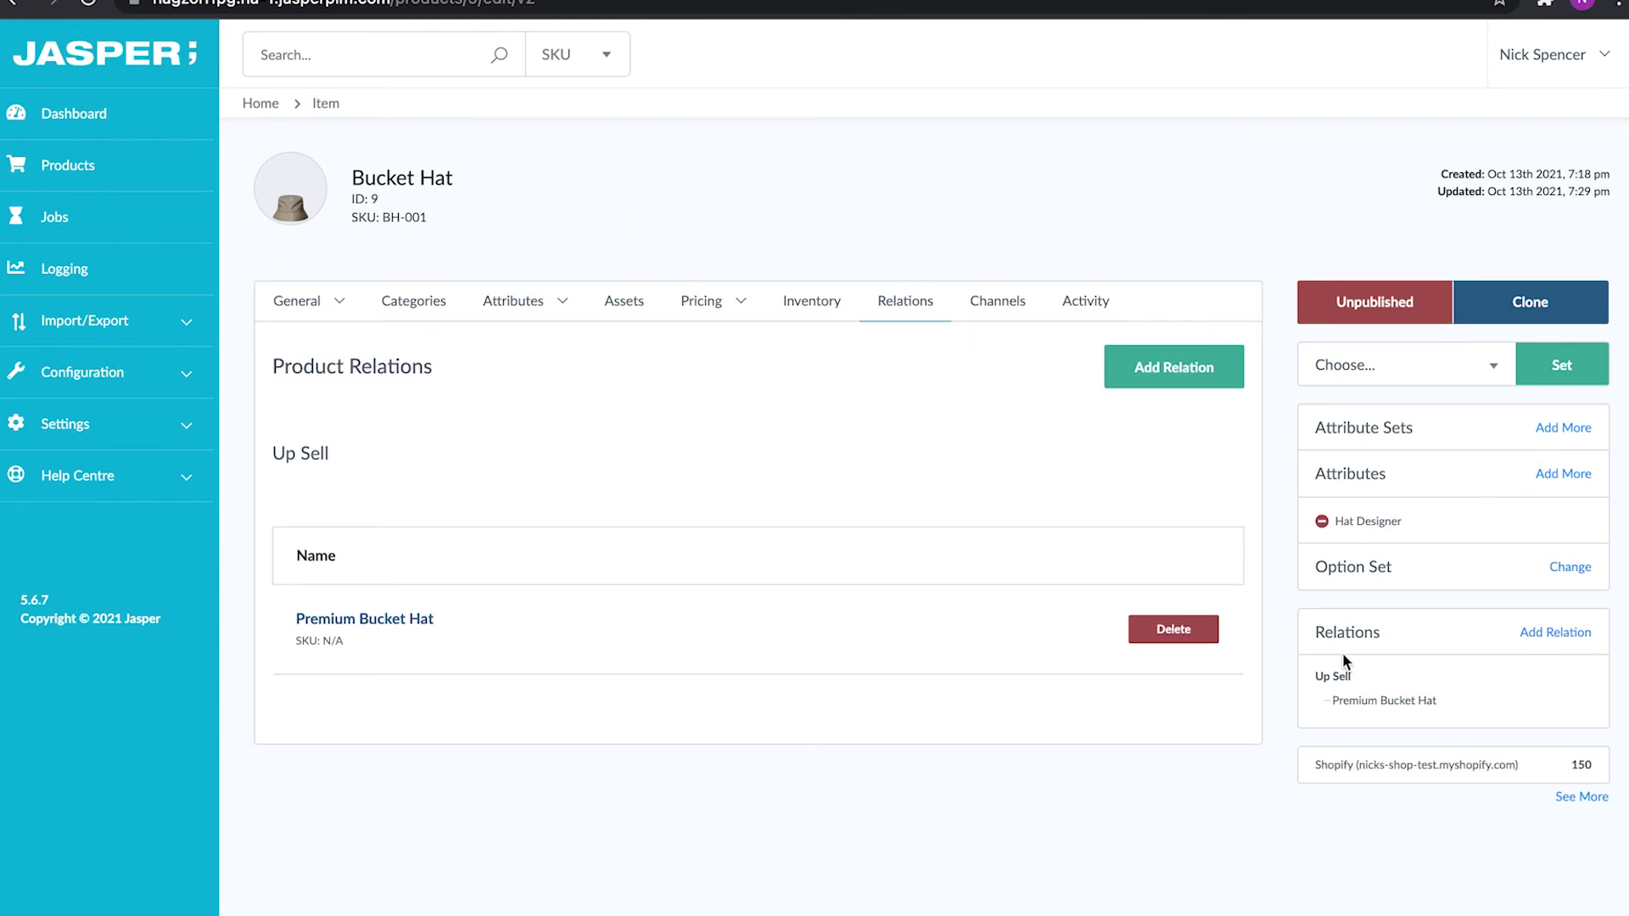
drag(1314, 676, 1374, 683)
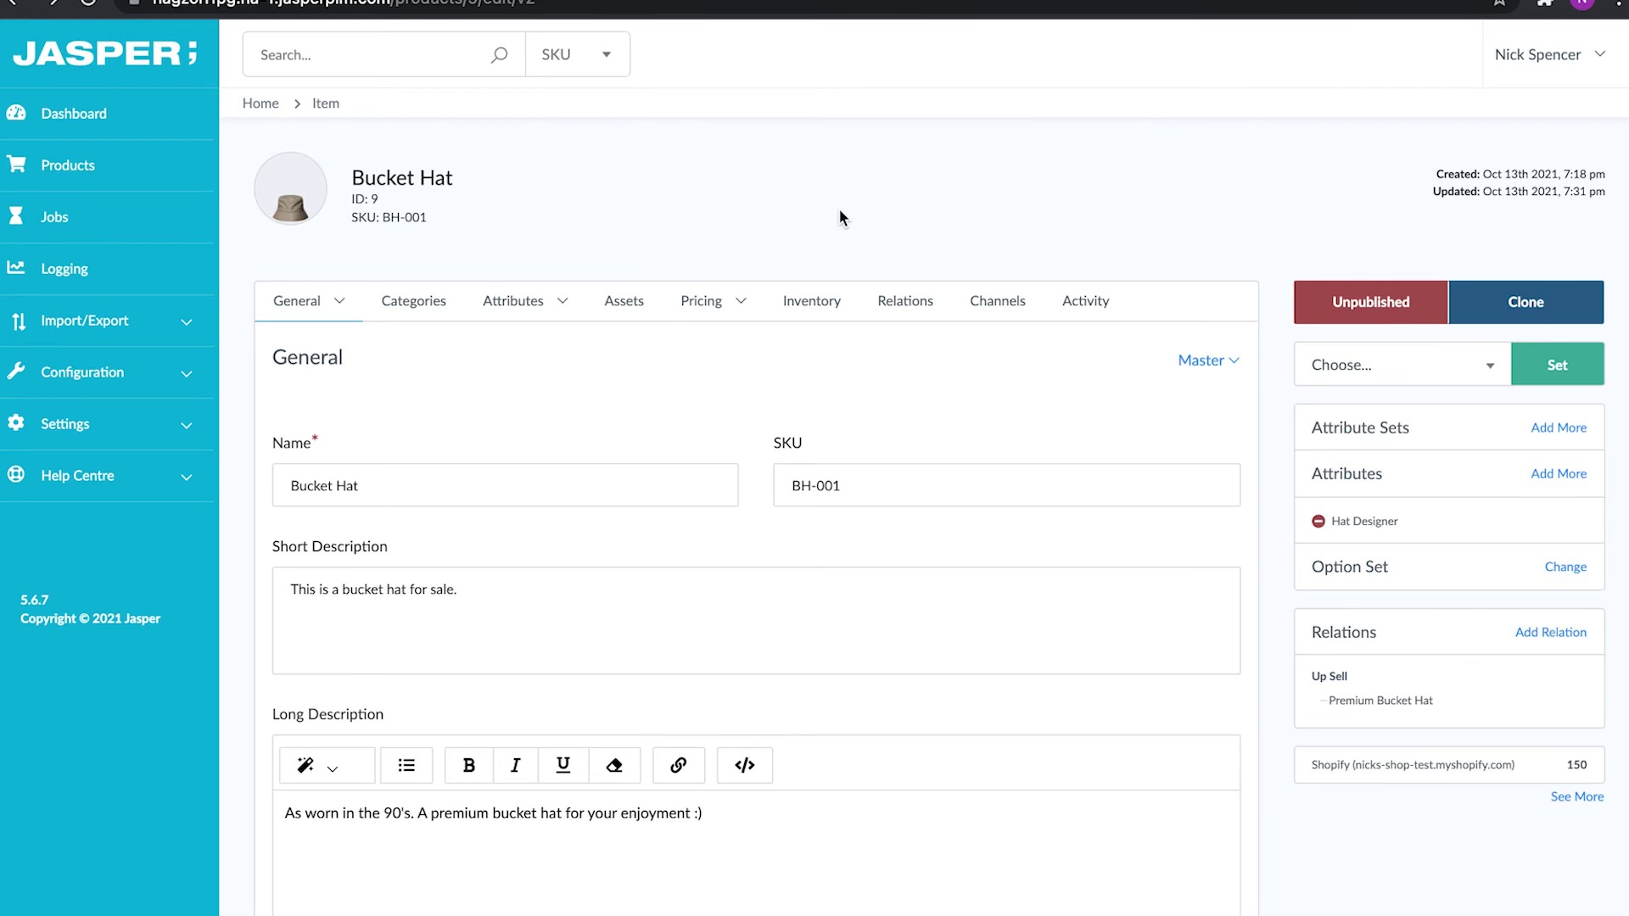
Create a new option named 'Size' under Configuration > Options
click(184, 383)
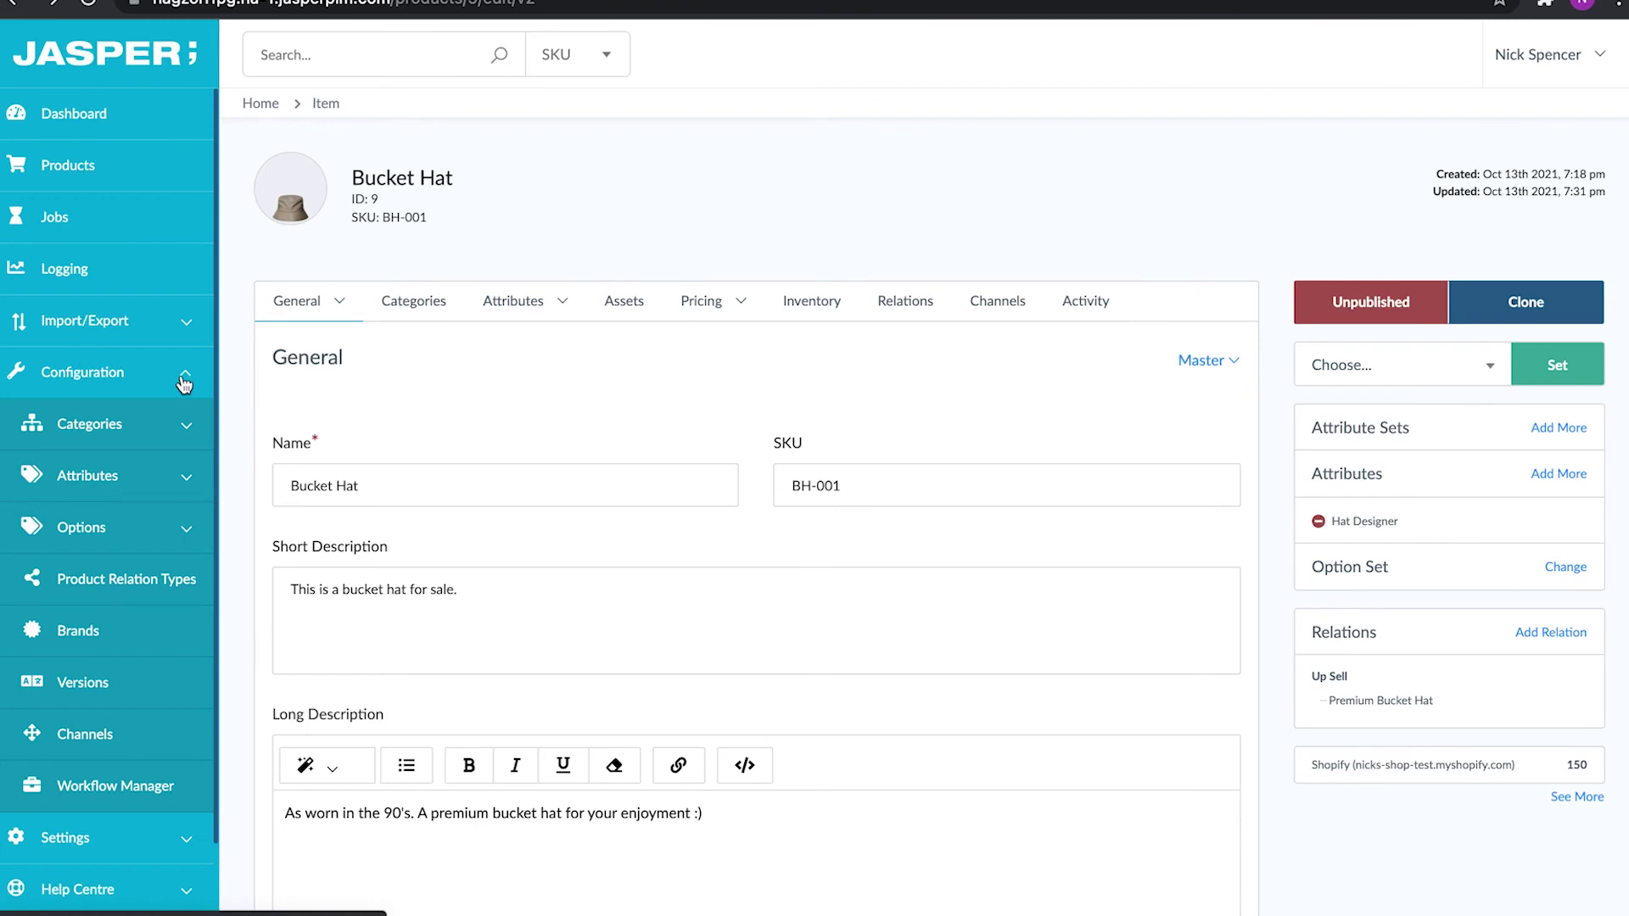
click(142, 527)
scroll(174, 419, down, 2)
click(90, 540)
click(1461, 196)
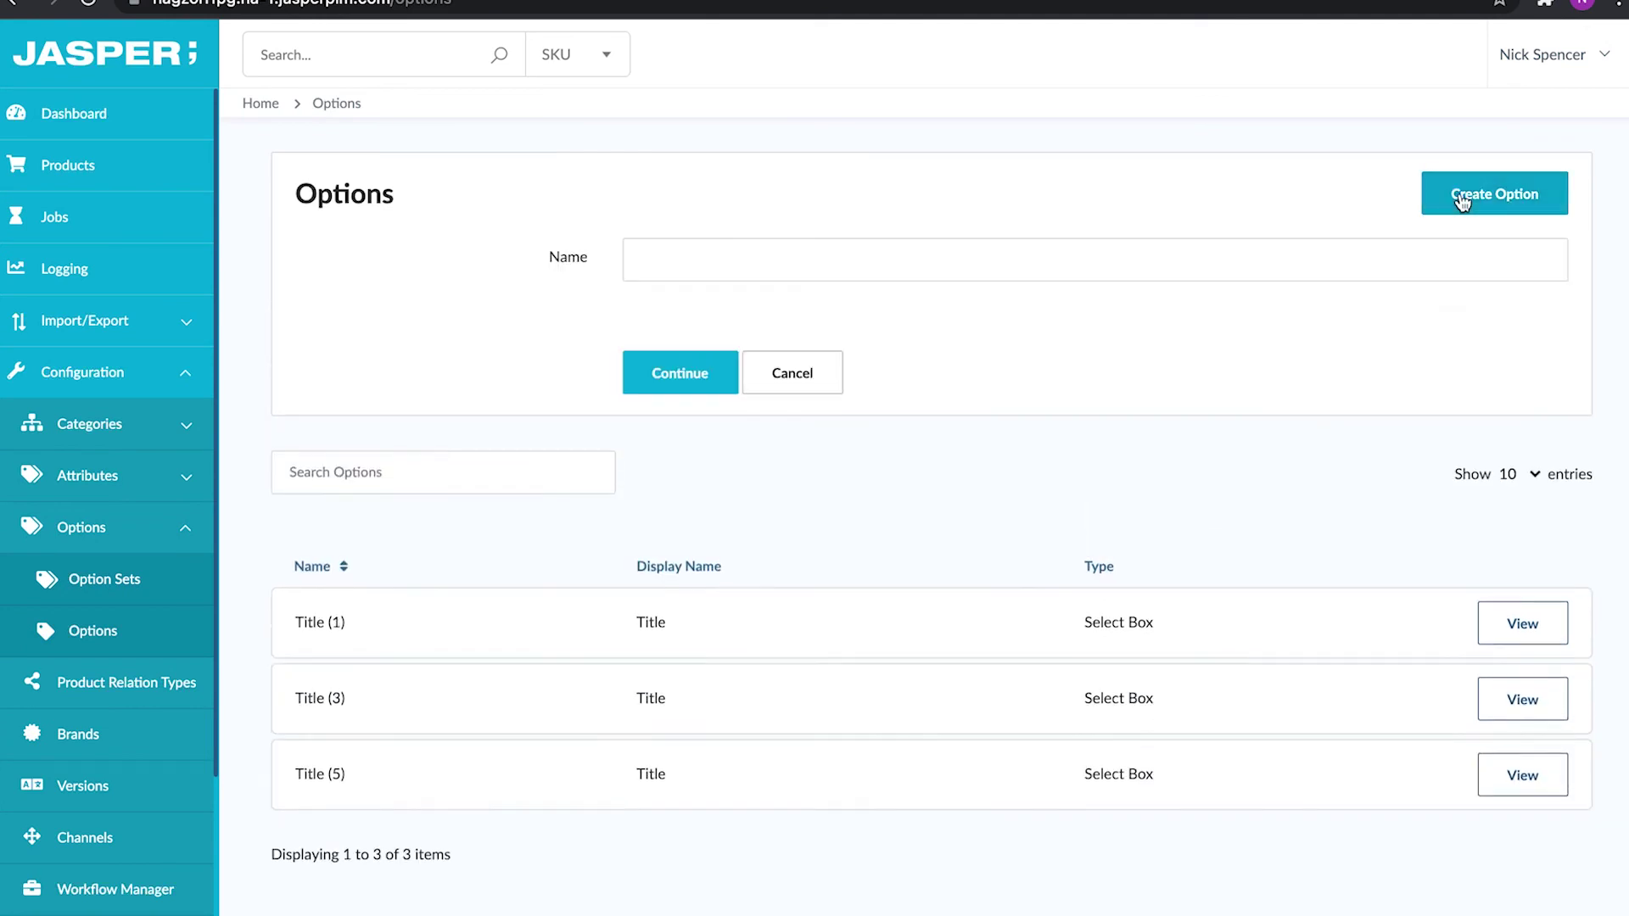
click(701, 254)
text(s)
key(BackSpace)
text(Size)
click(720, 322)
click(630, 364)
Add and save the Size values Small and Medium
click(448, 412)
click(451, 523)
text(Small)
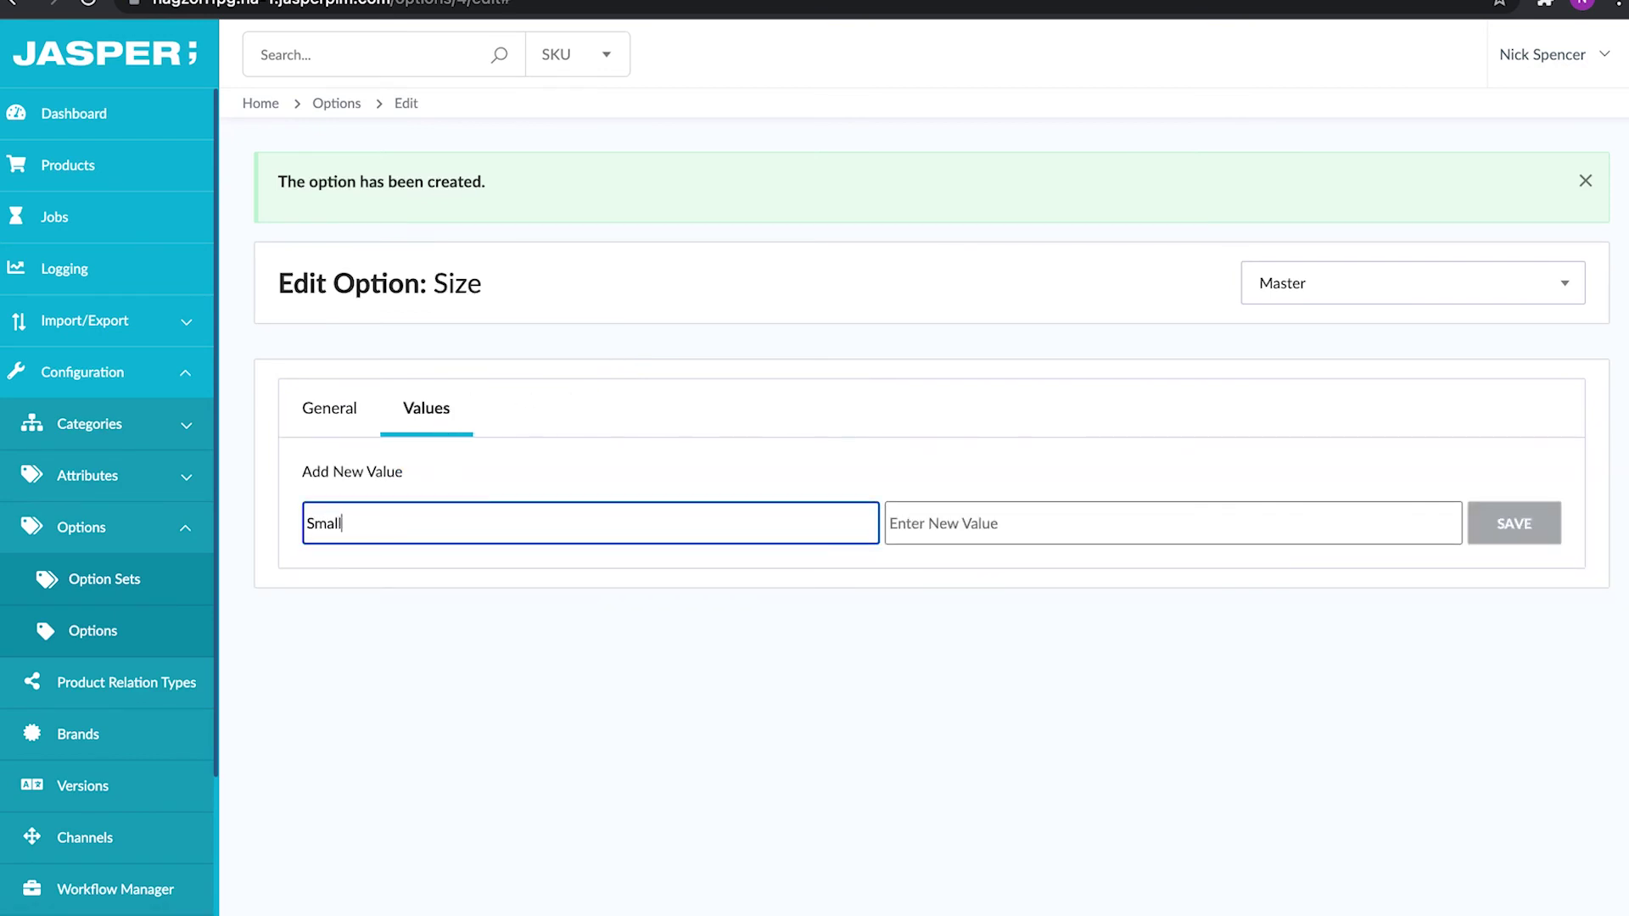
key(Tab)
text(Small)
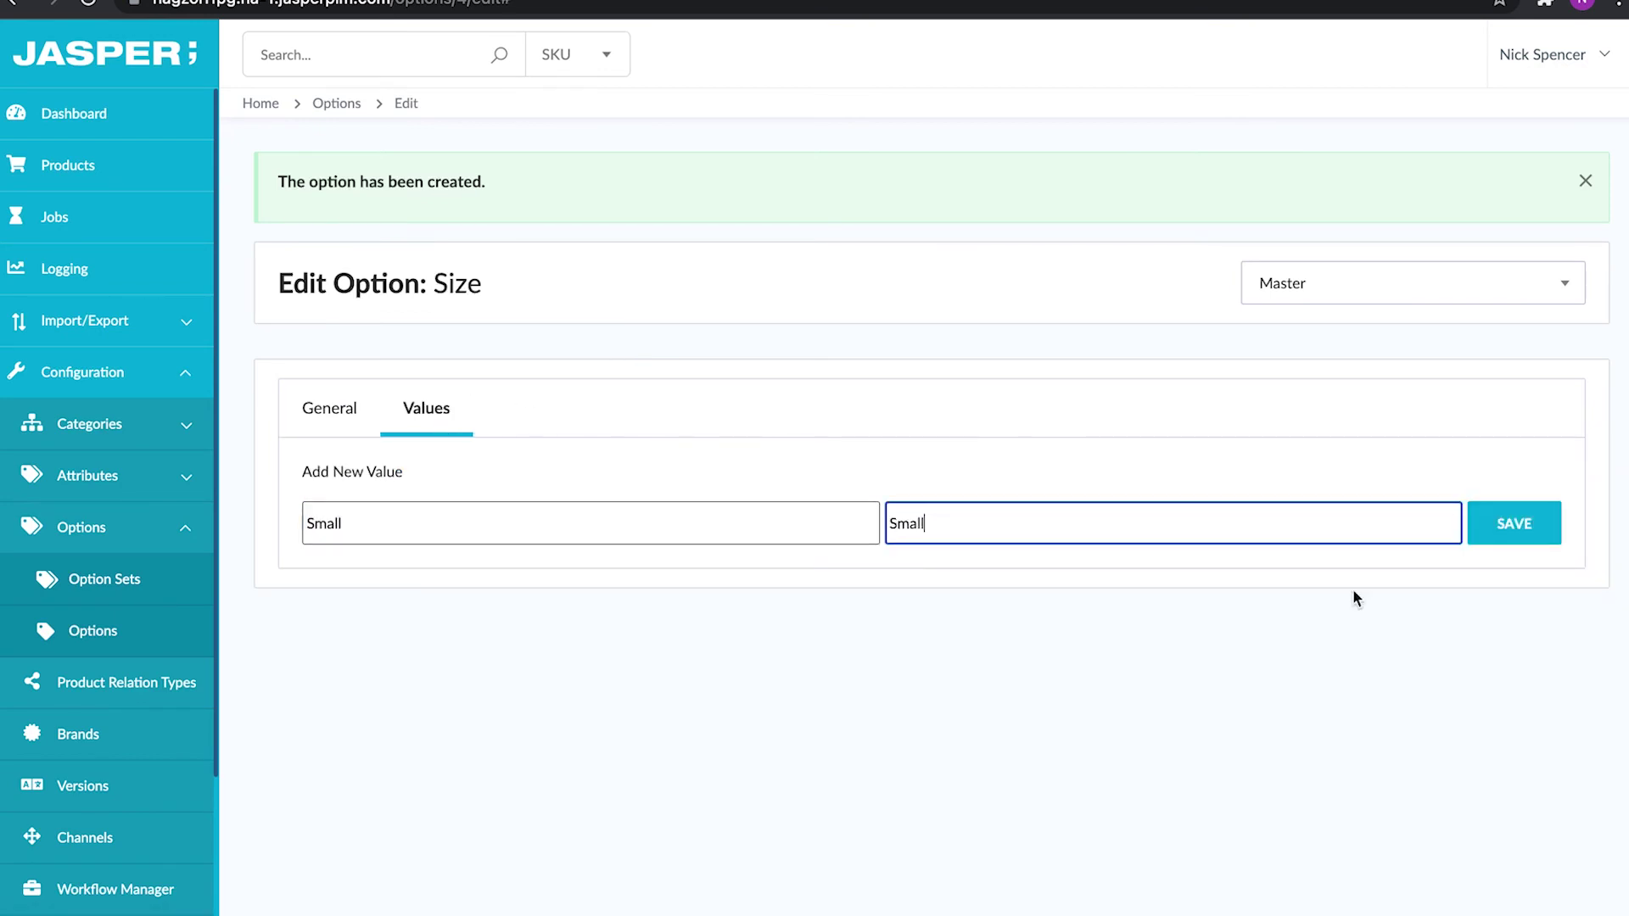
click(1514, 522)
click(381, 698)
text(Medium)
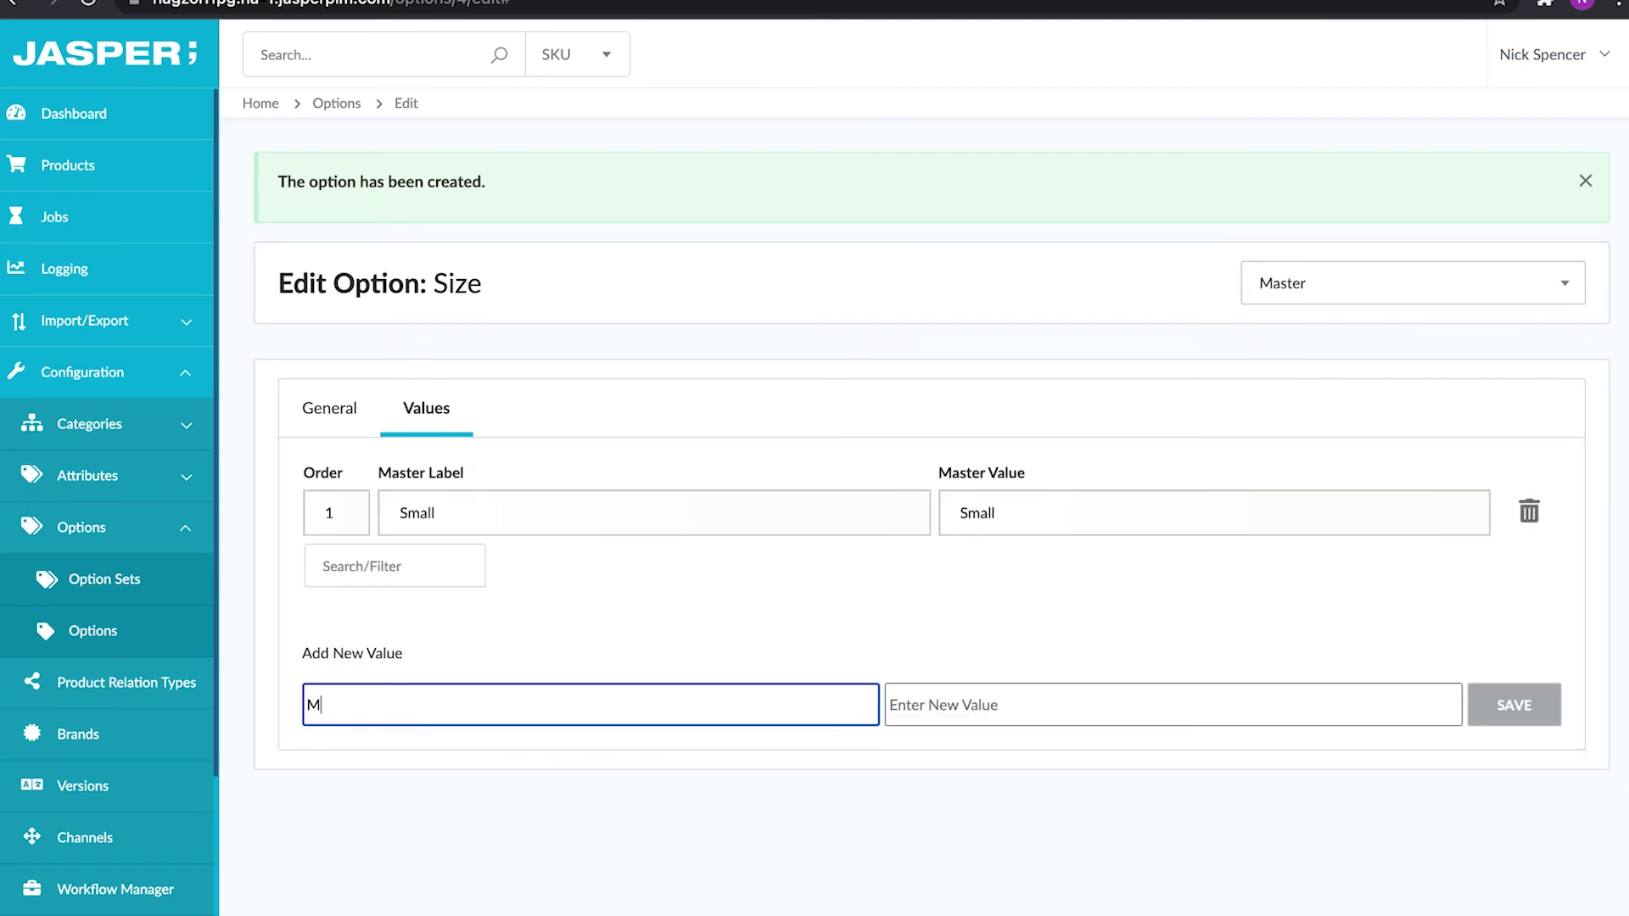
key(Tab)
text(Medium)
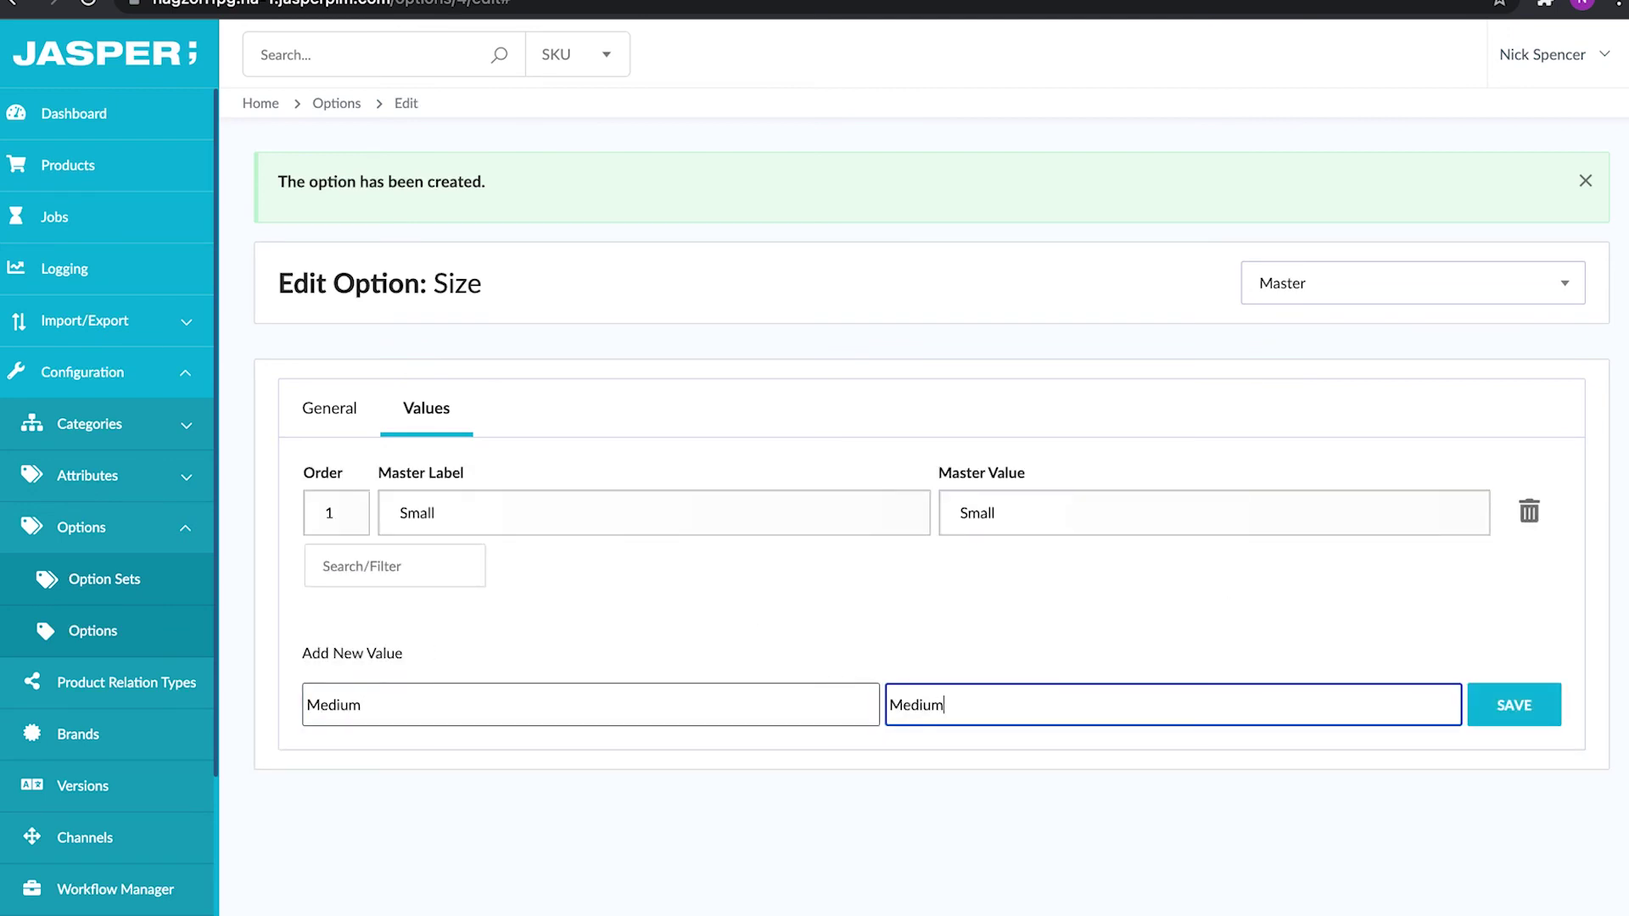
click(1491, 718)
Add and save Large as the third Size value
click(540, 763)
text(Large)
key(Tab)
text(Large)
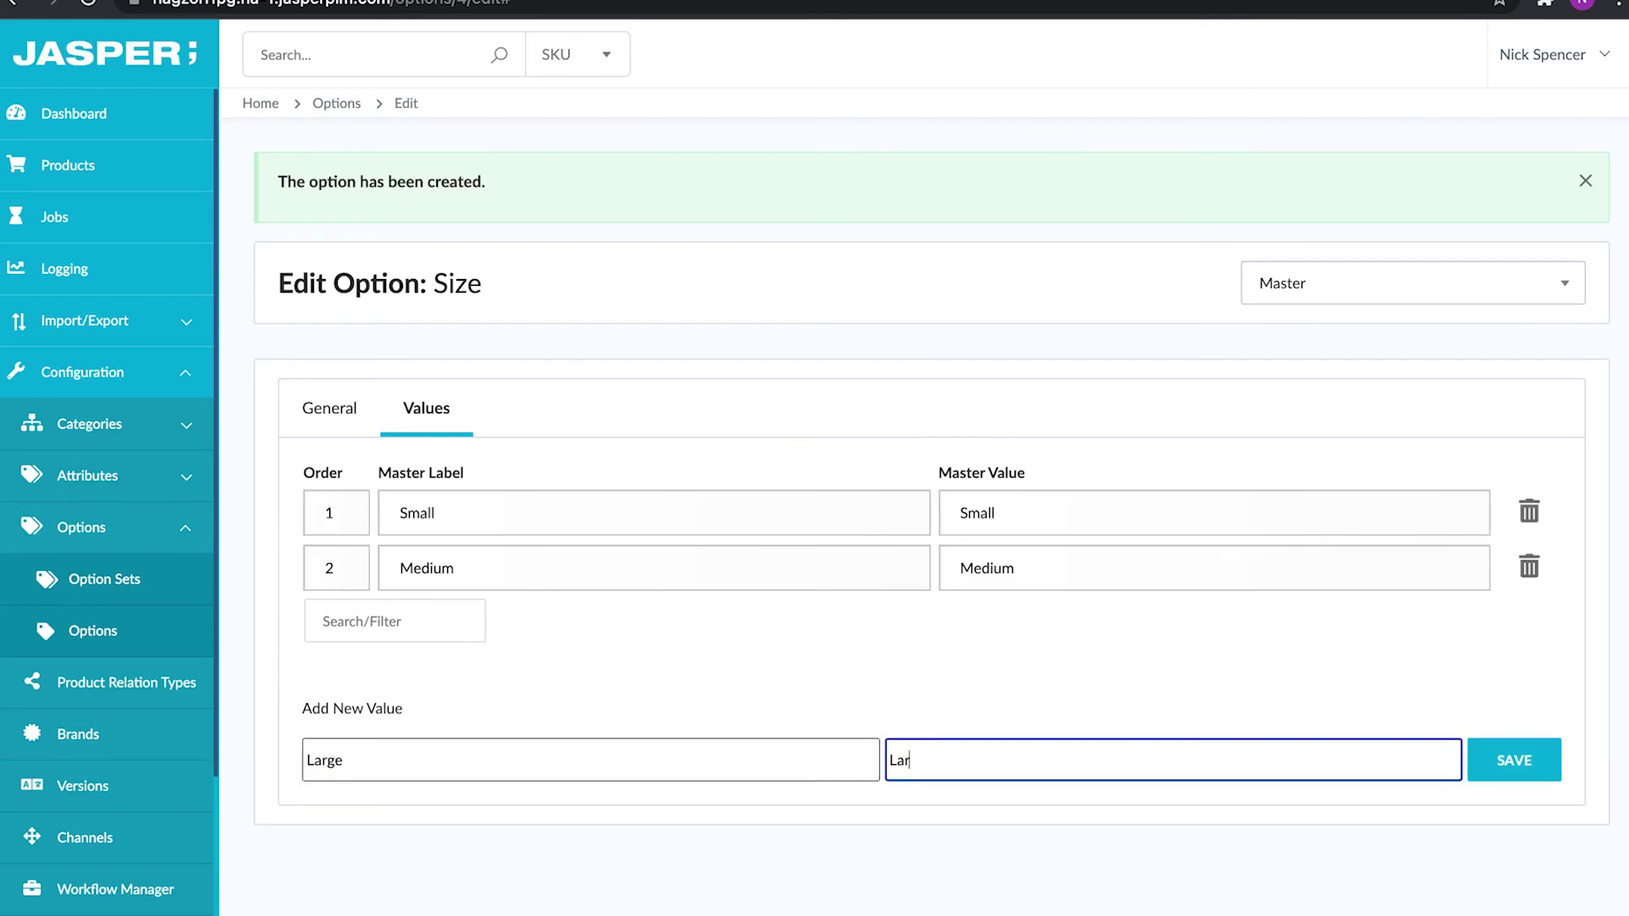
click(1493, 757)
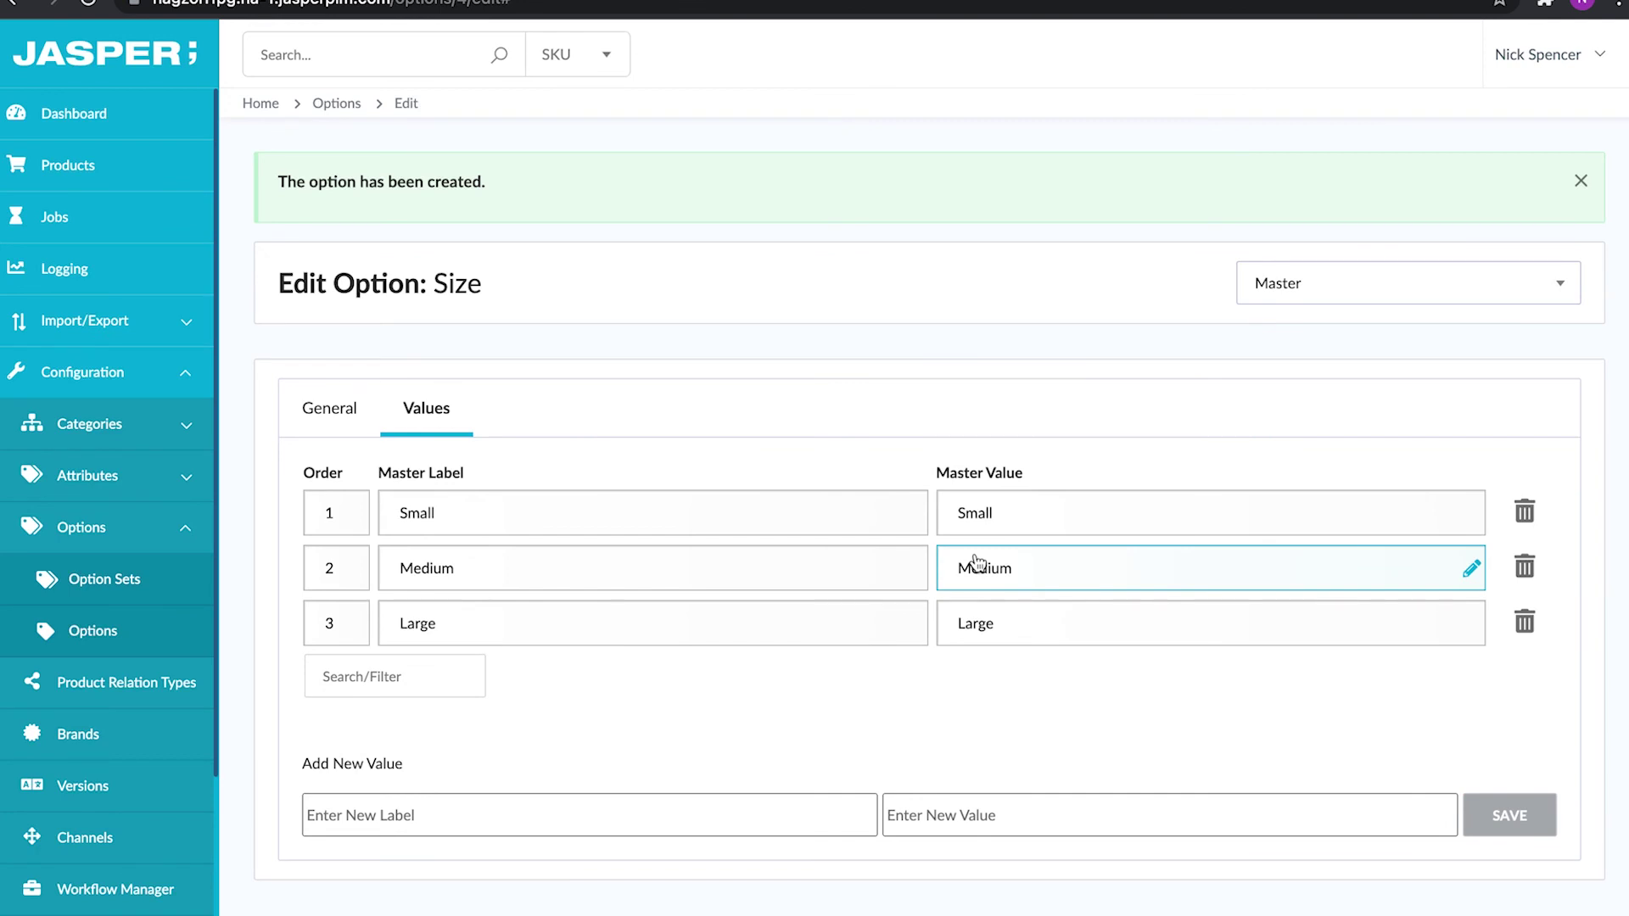
click(126, 581)
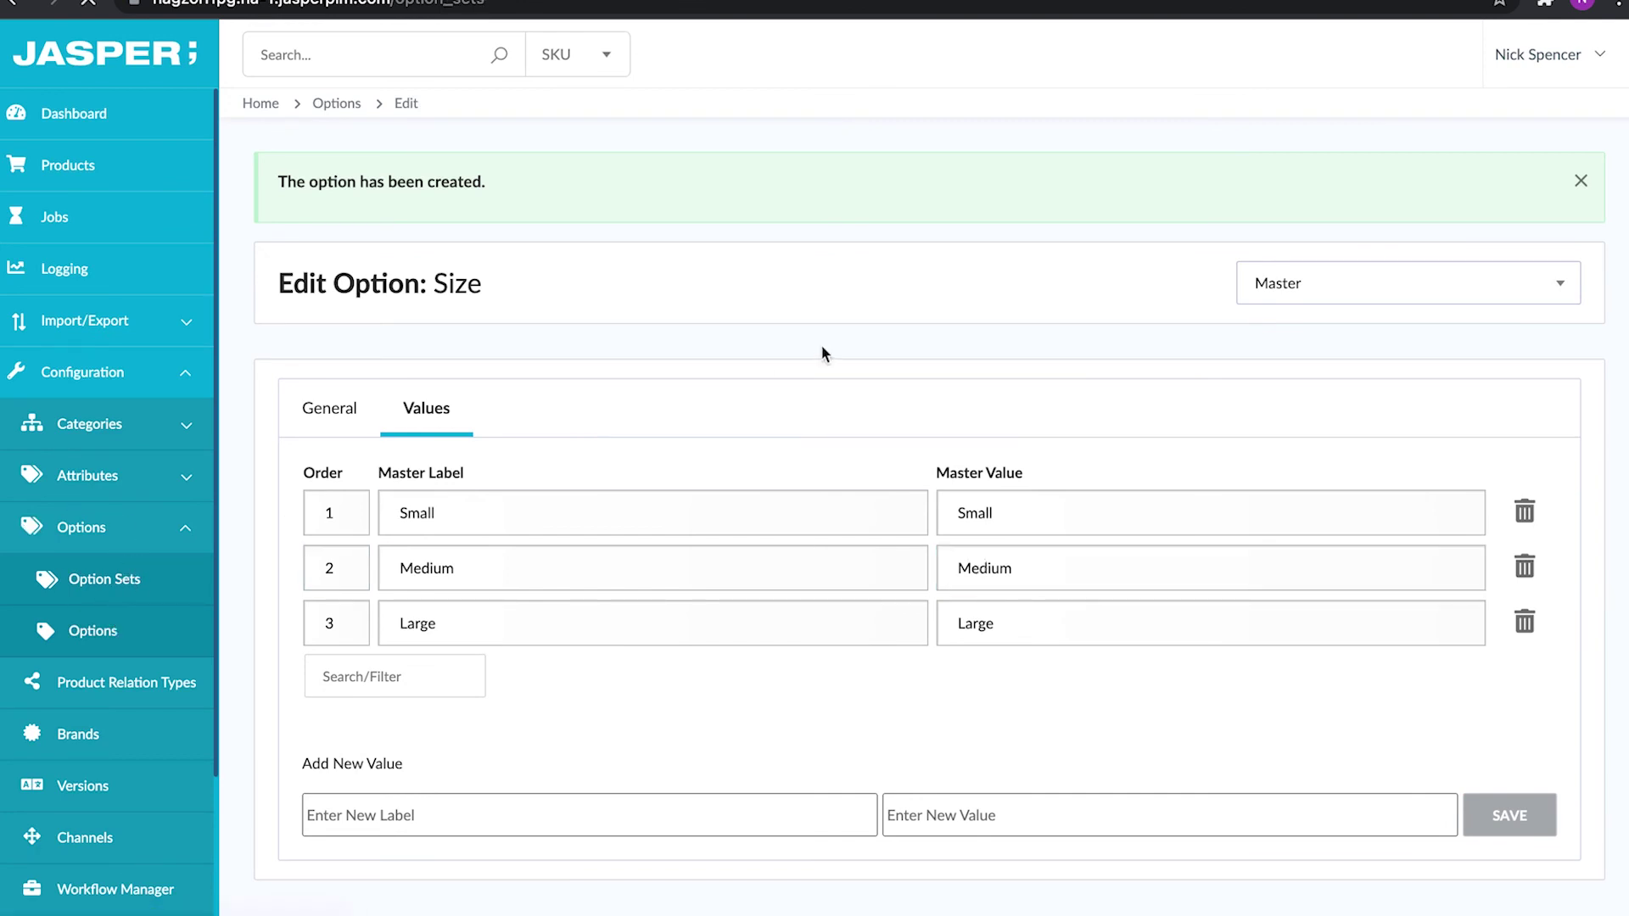
Create an option set named 'Bucket Hat Options'
click(1459, 193)
click(862, 267)
text(Bucket Hat Options)
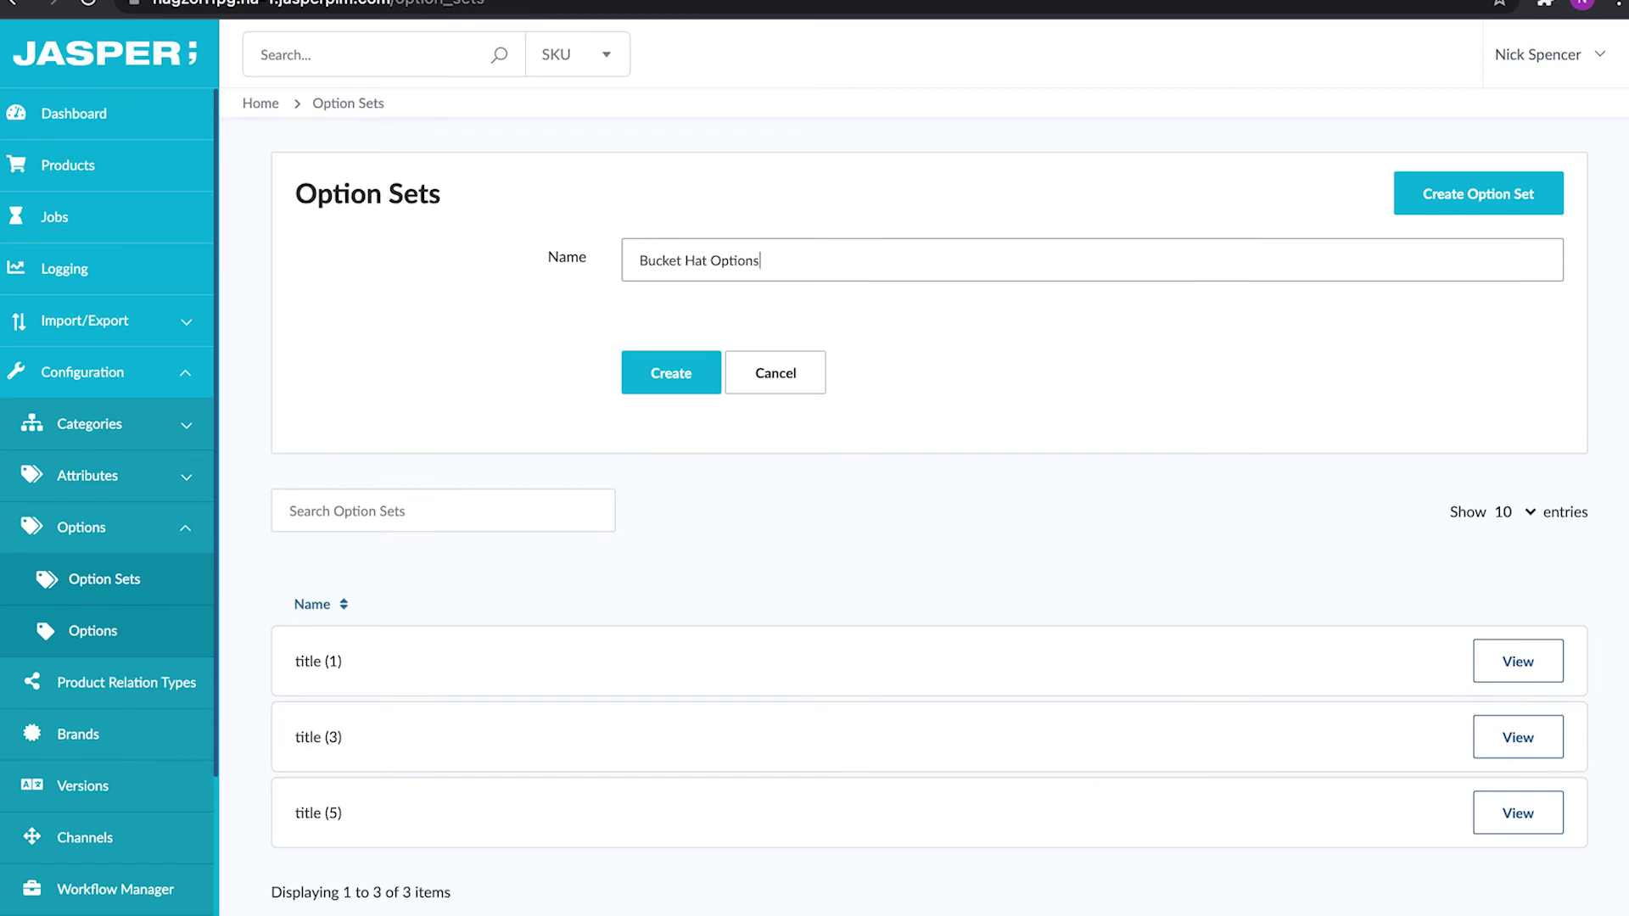
click(667, 370)
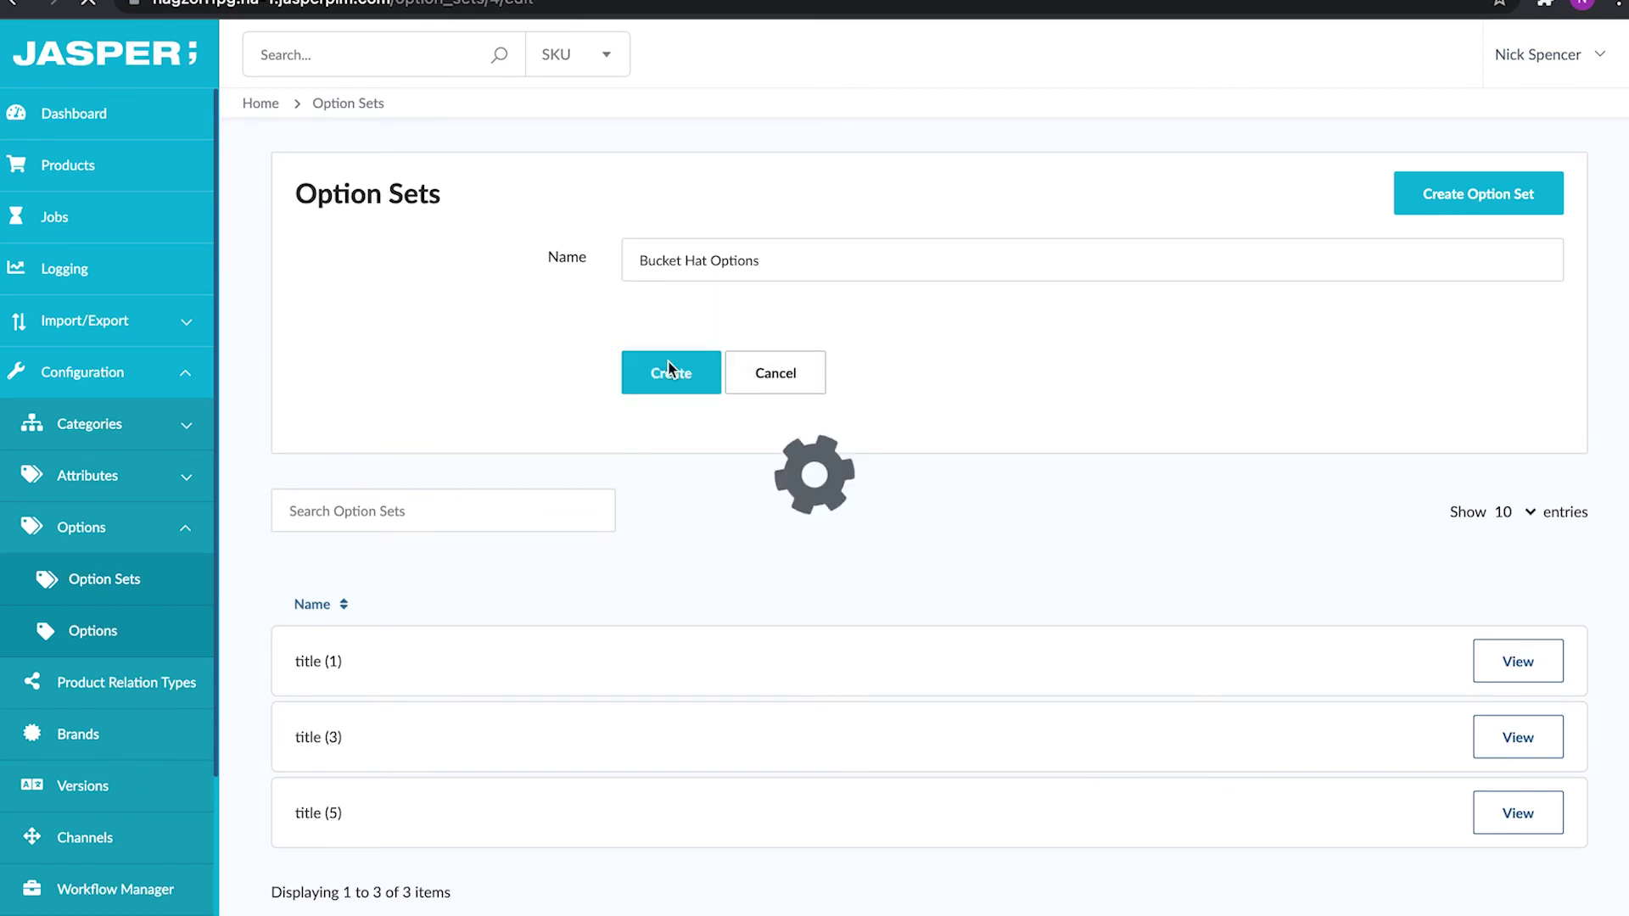
Add the Size option to the set and finish editing
click(399, 390)
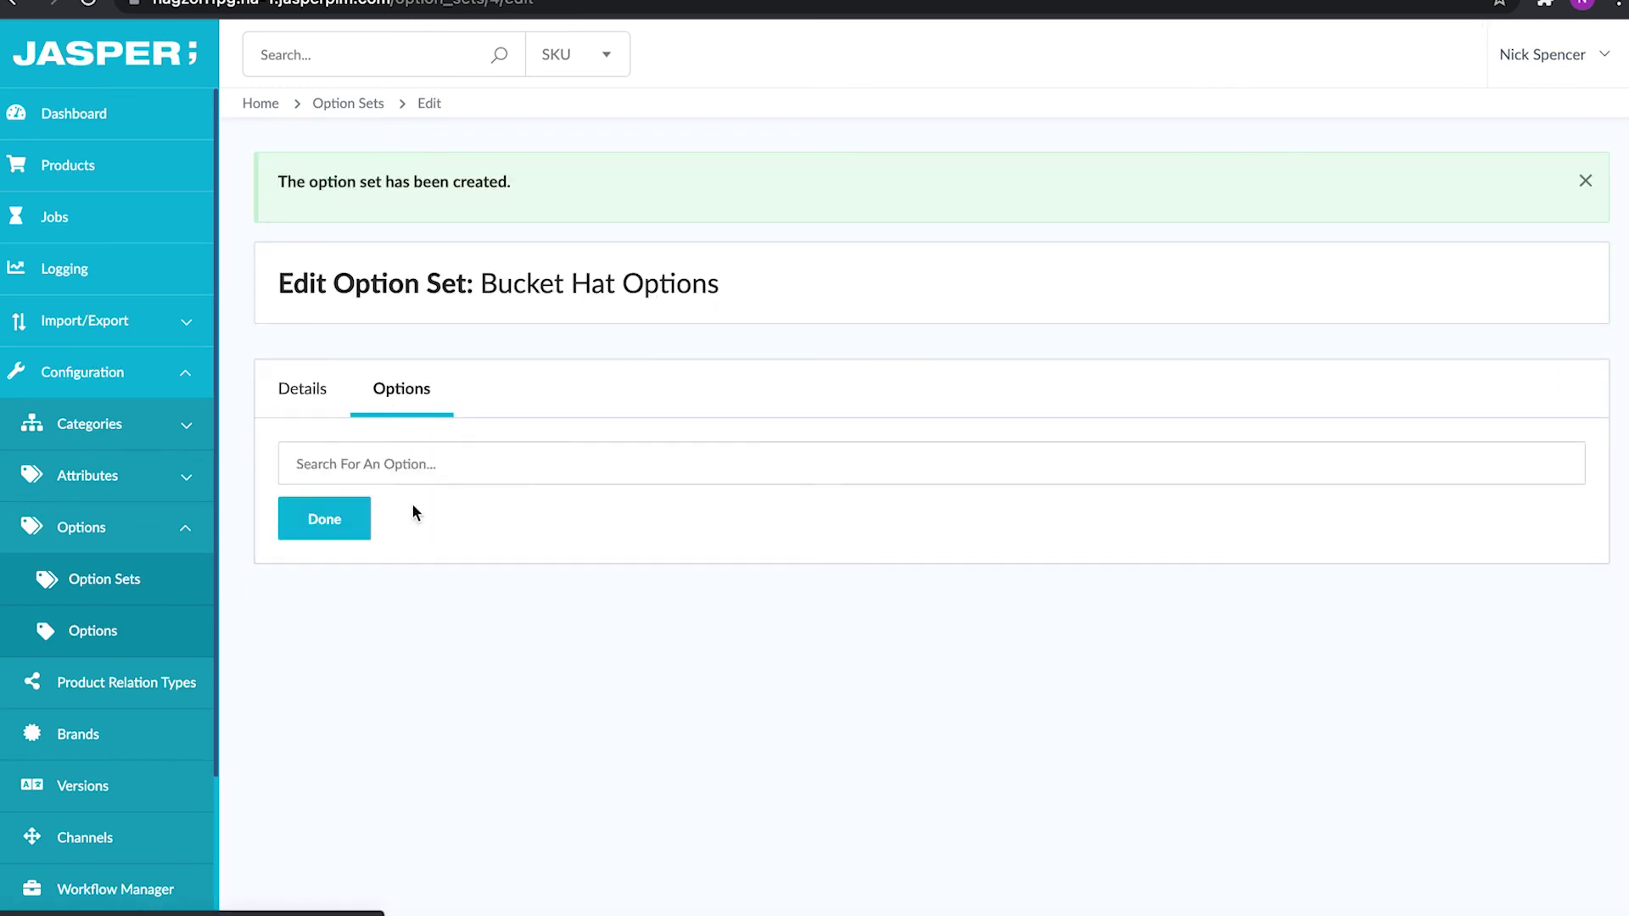
click(429, 463)
text(Si)
click(353, 503)
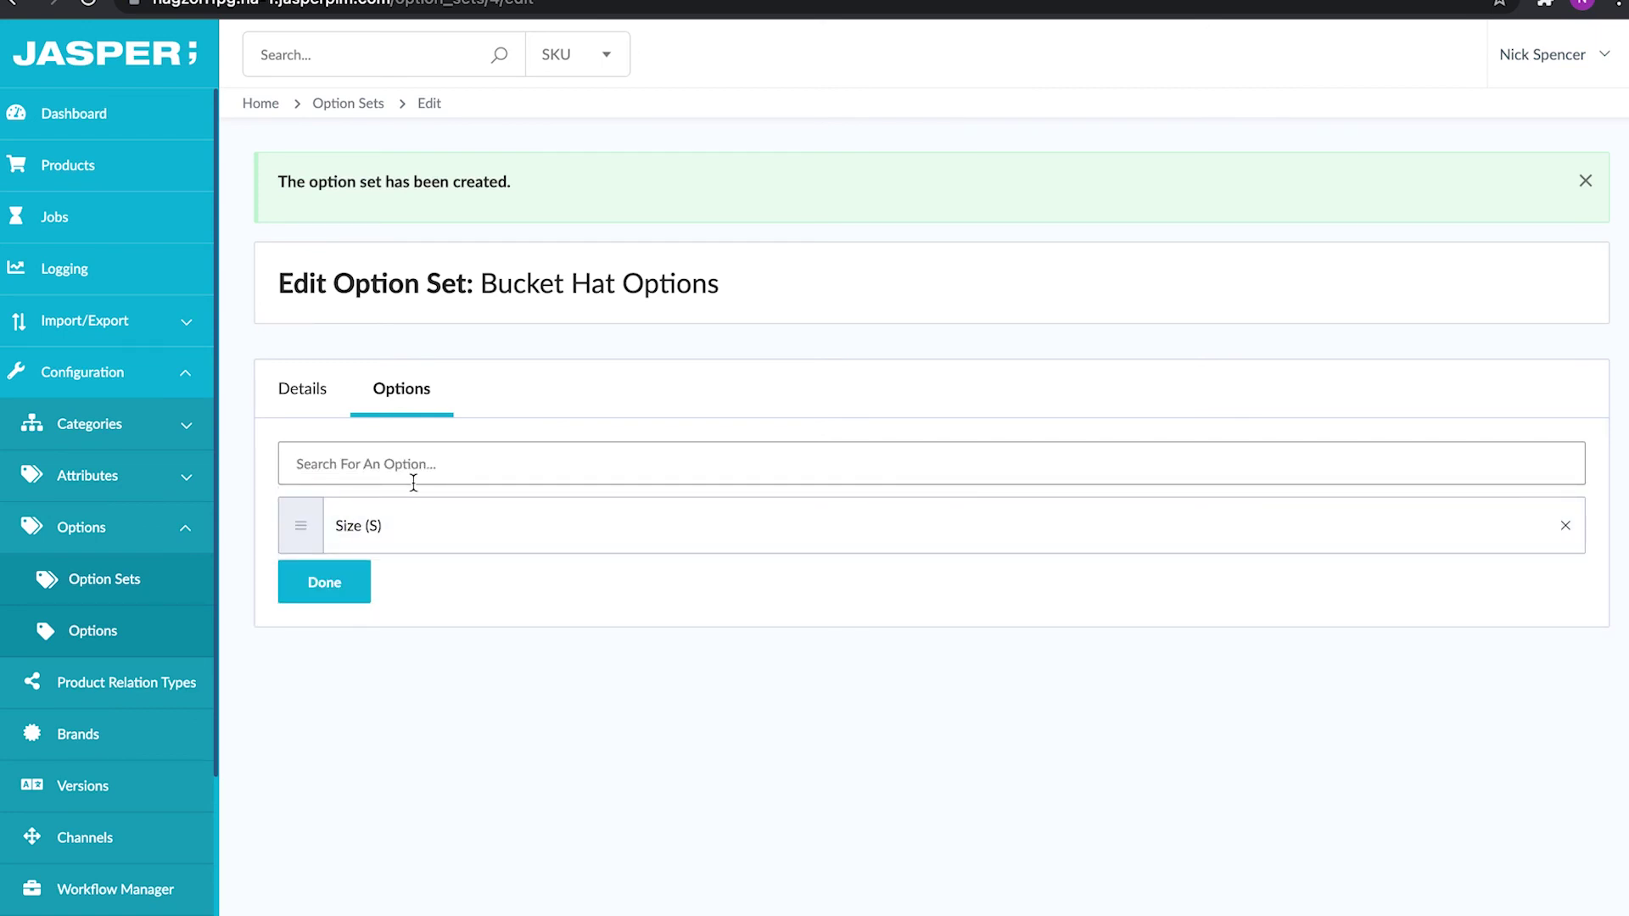
click(336, 582)
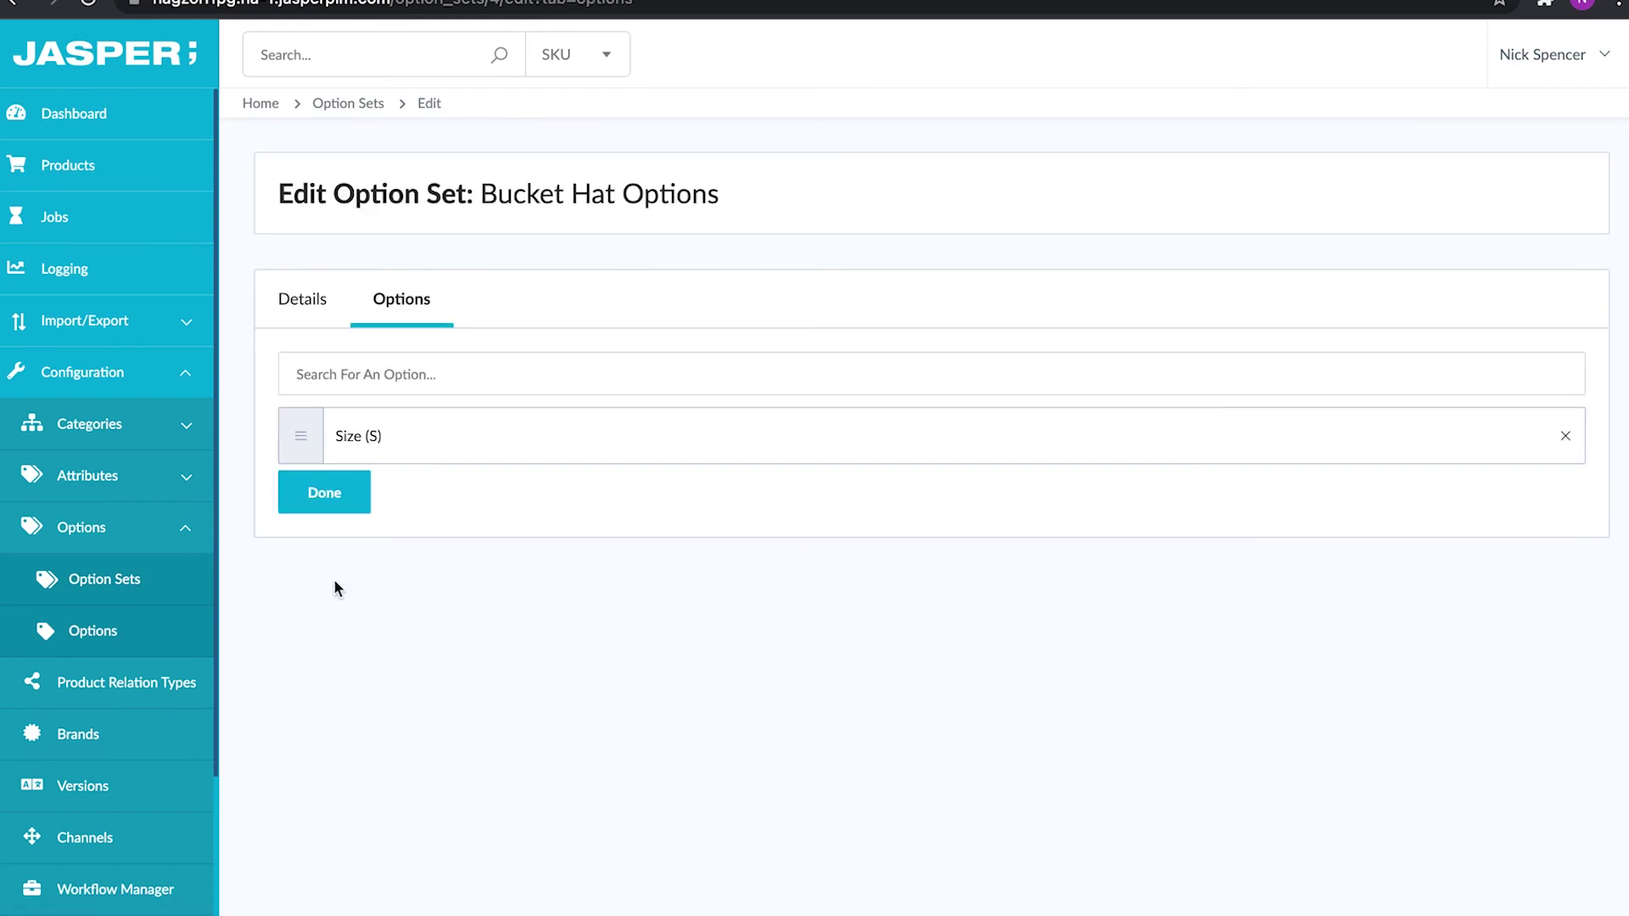
Open the Bucket Hat product and change its option set to Bucket Hat Options
click(127, 181)
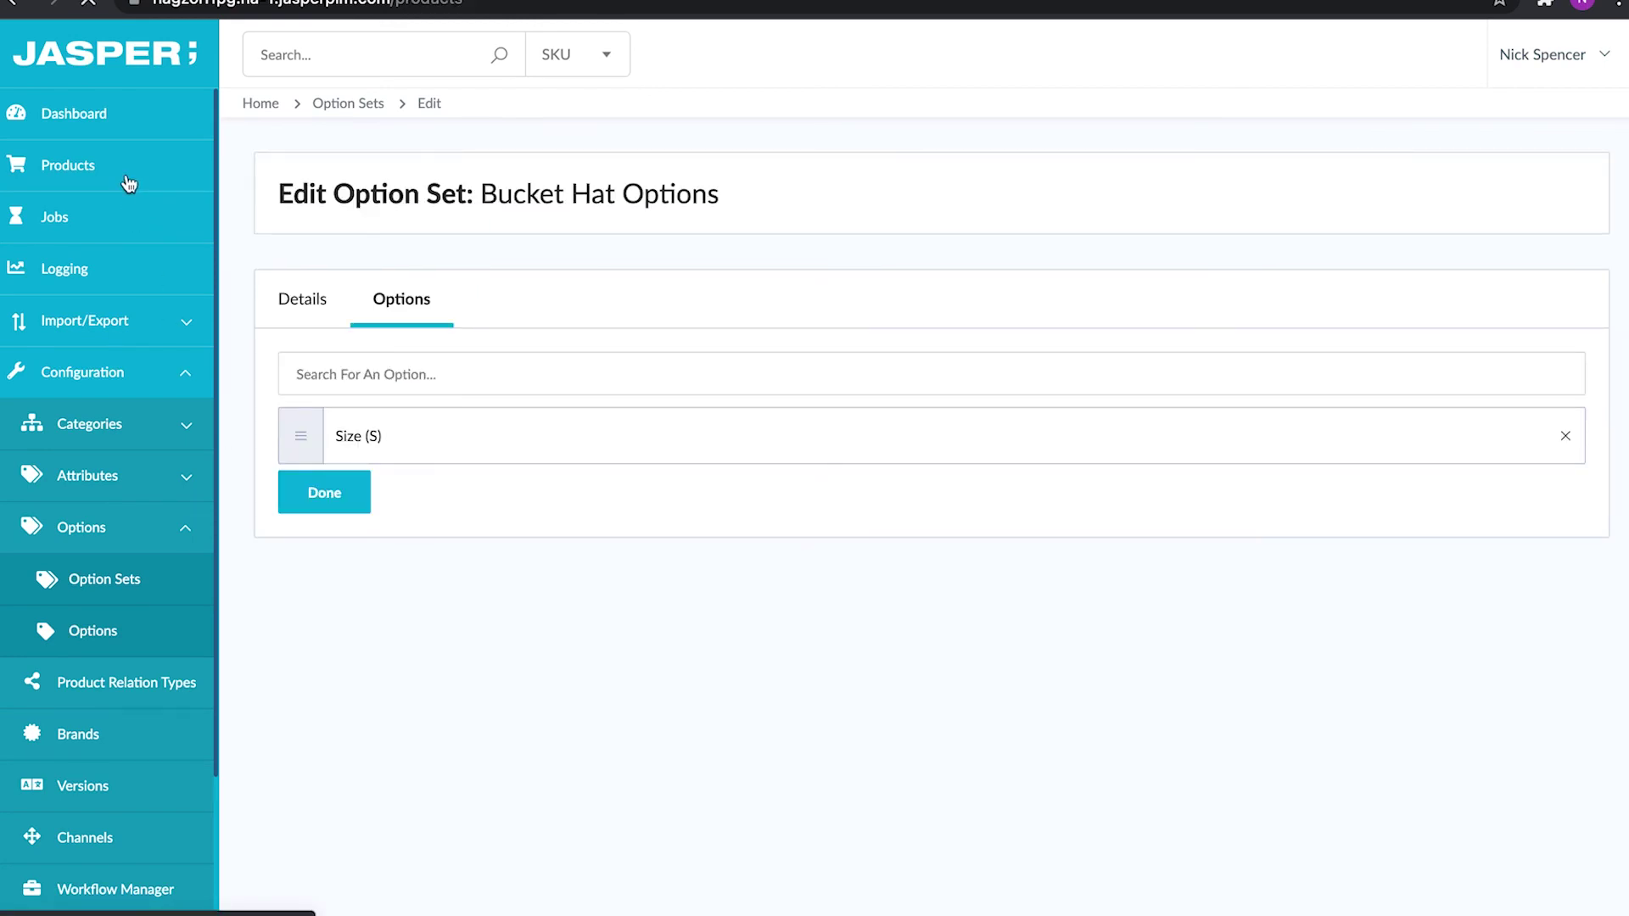
click(428, 631)
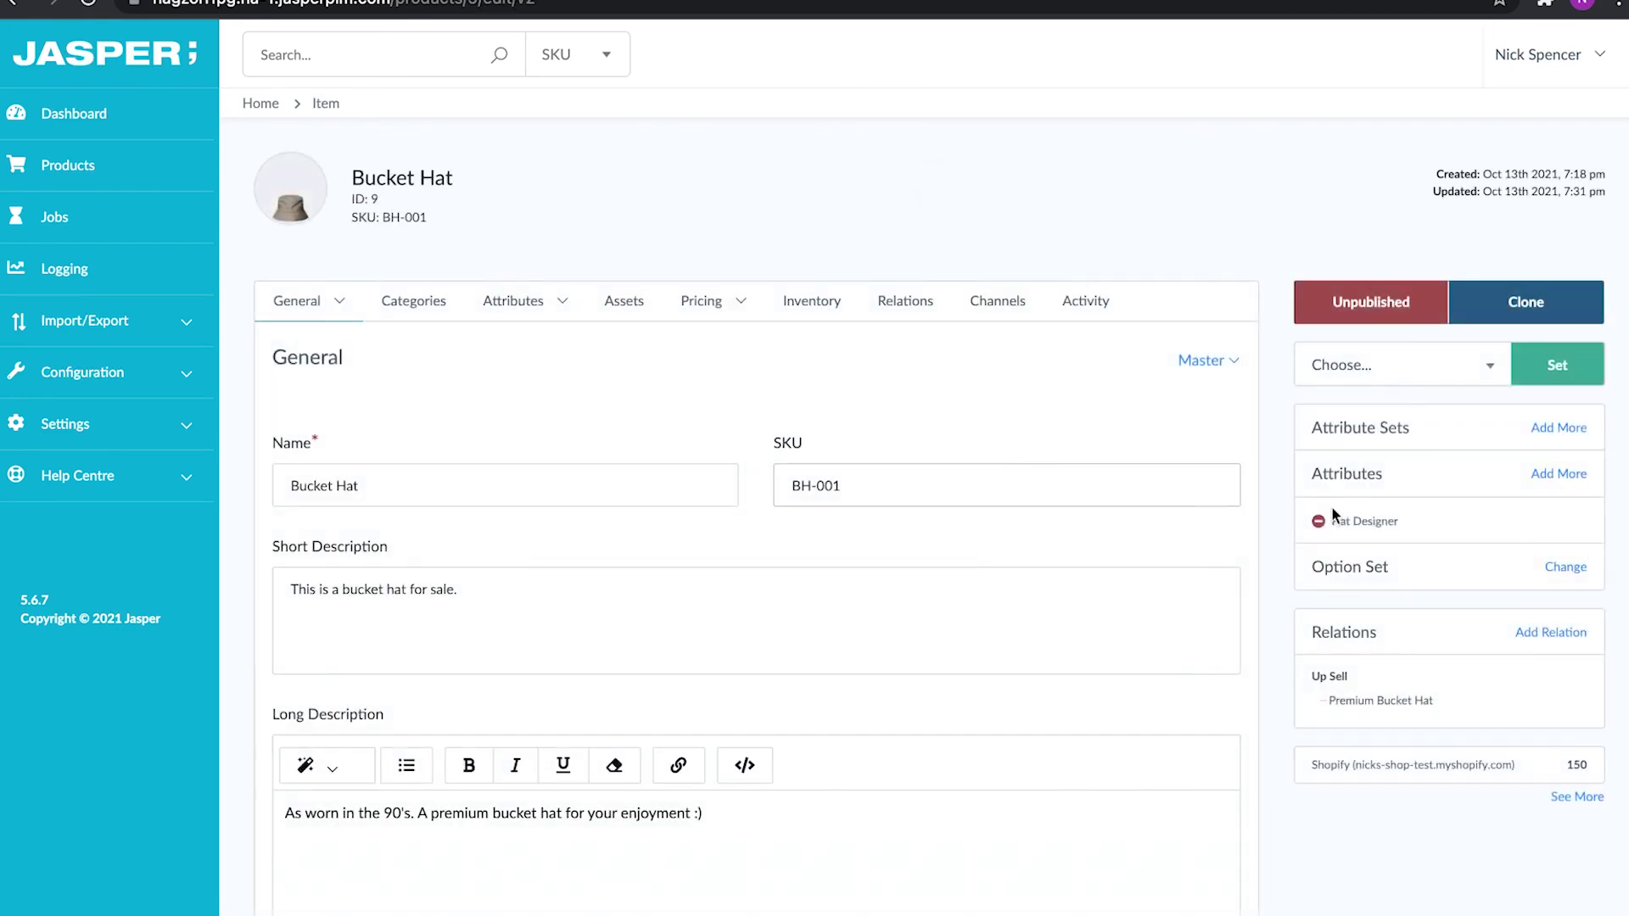
click(1561, 564)
click(1479, 568)
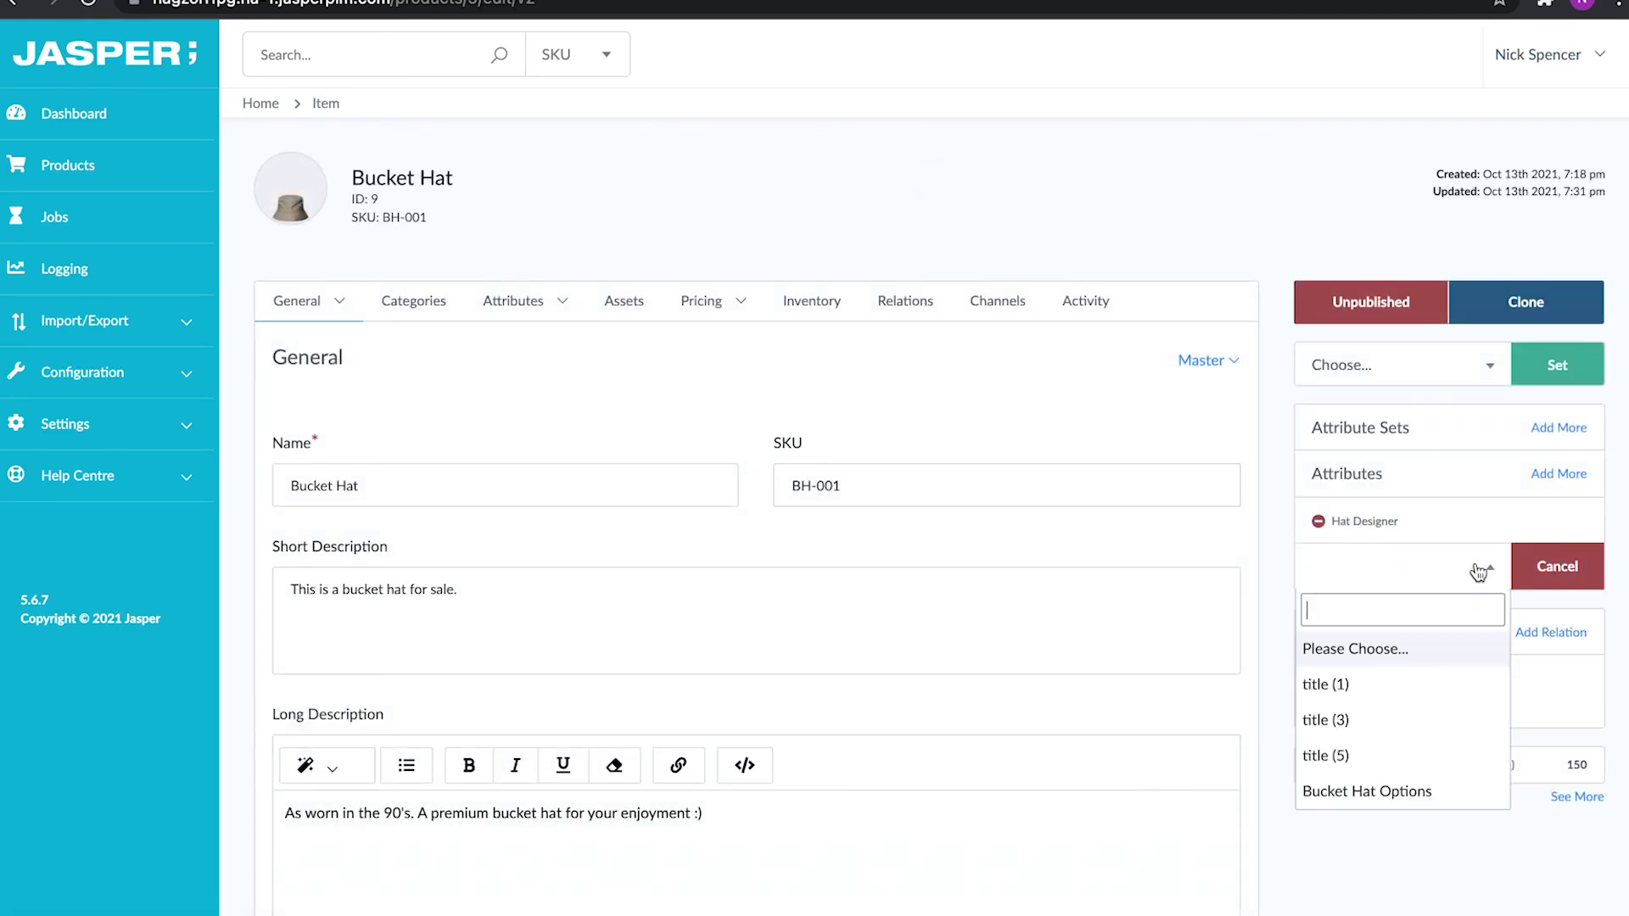
click(1358, 791)
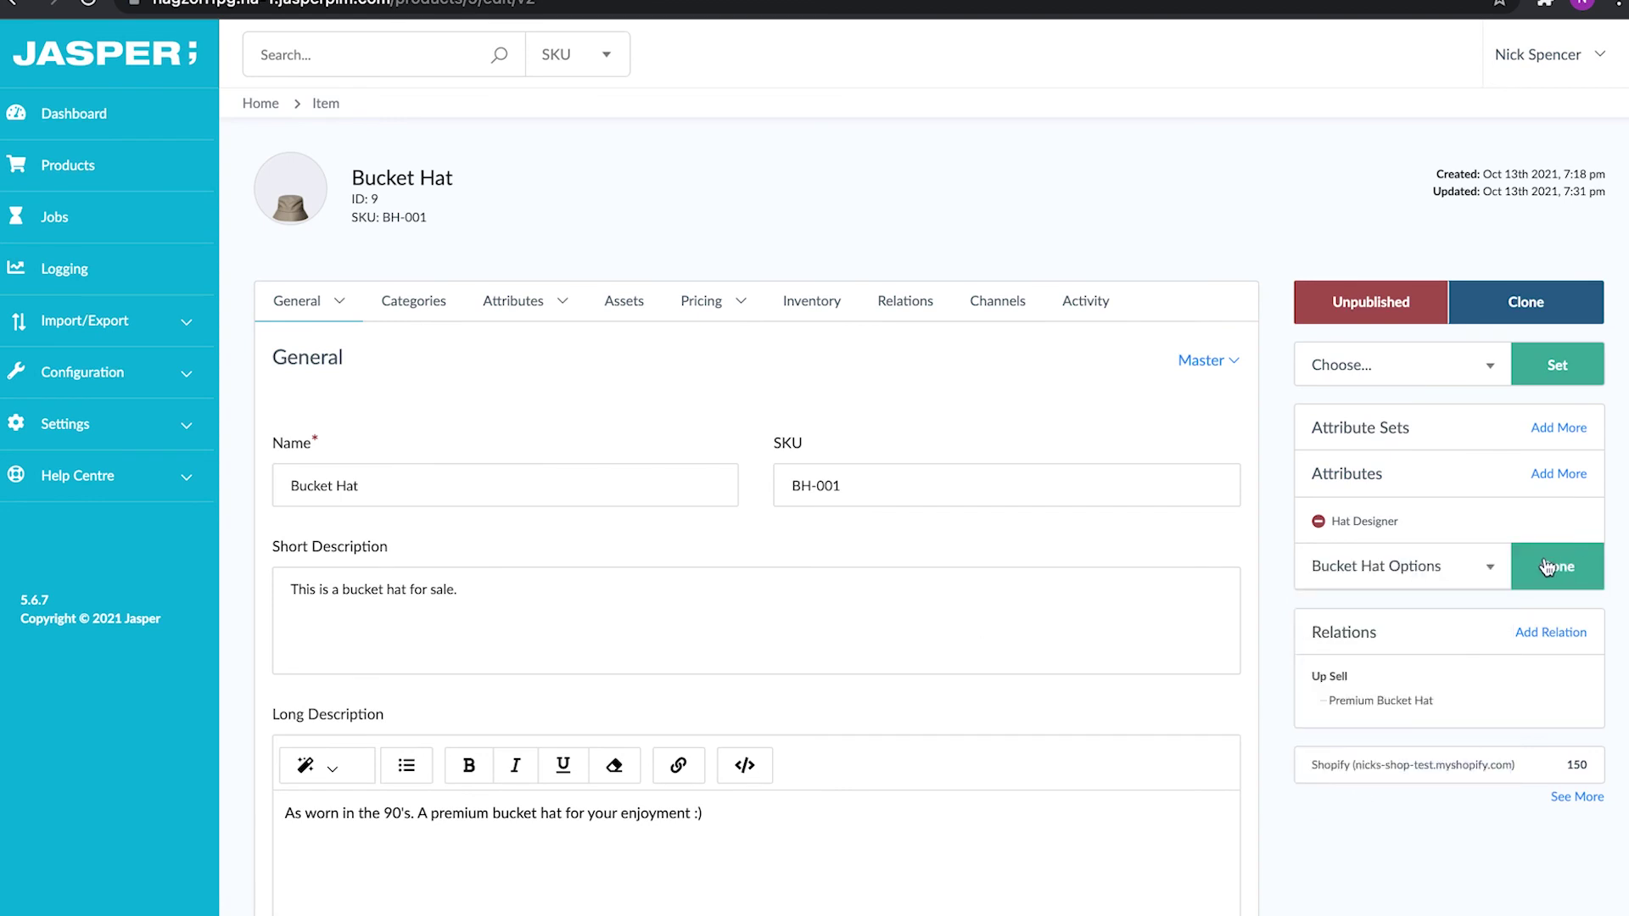
click(1546, 567)
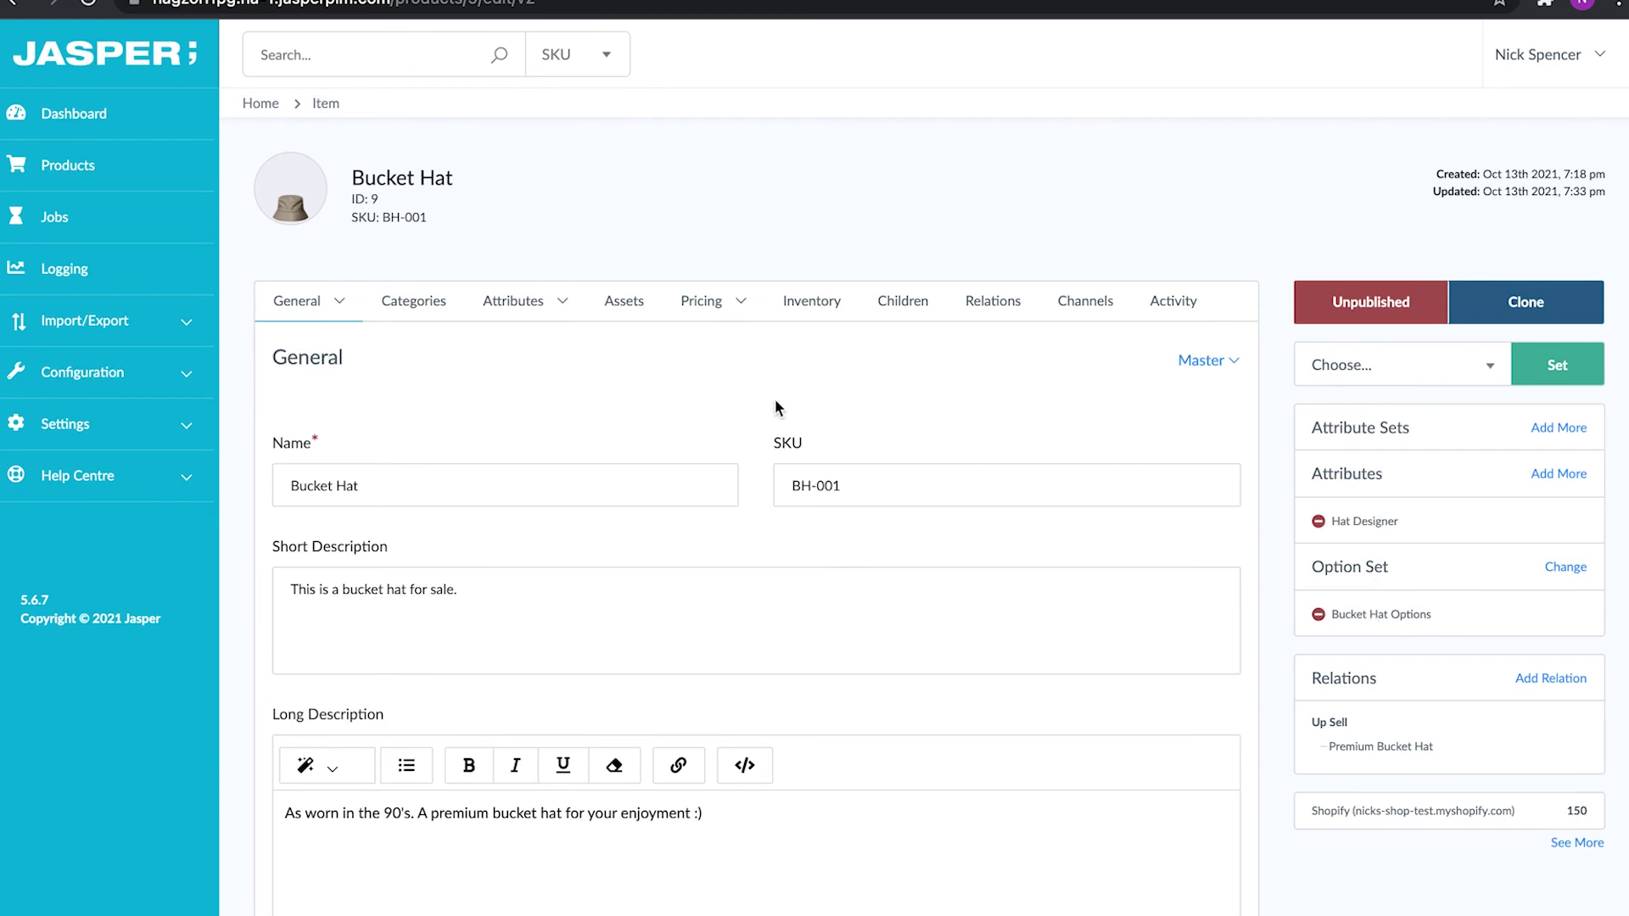
Create Small and Medium size child variants of the Bucket Hat
click(918, 313)
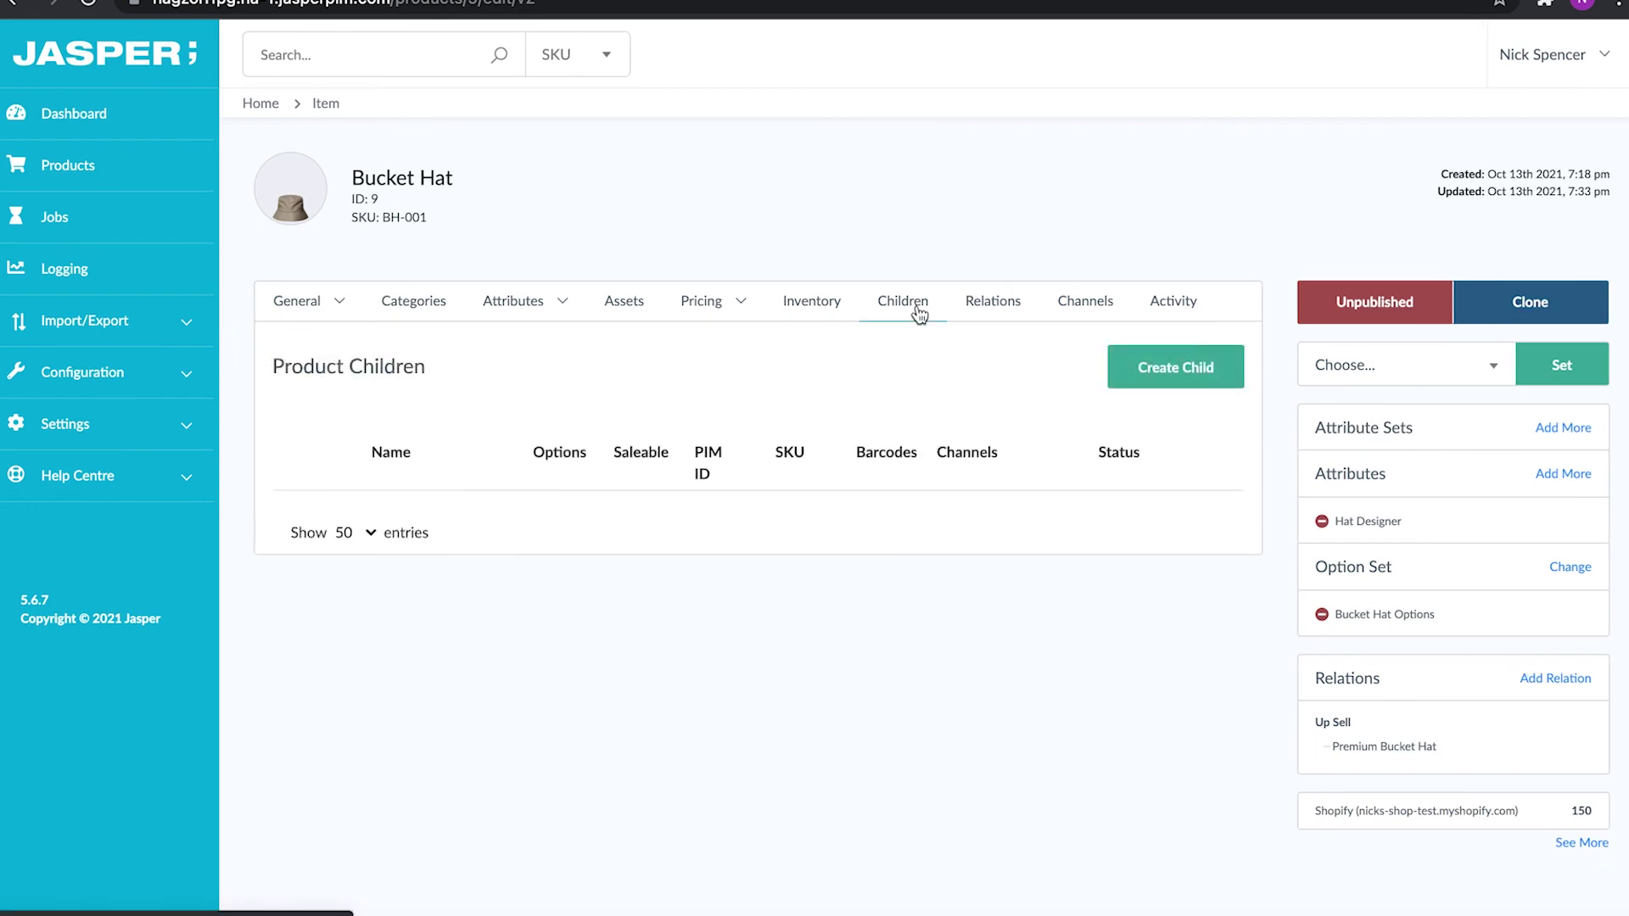
click(1177, 375)
click(359, 518)
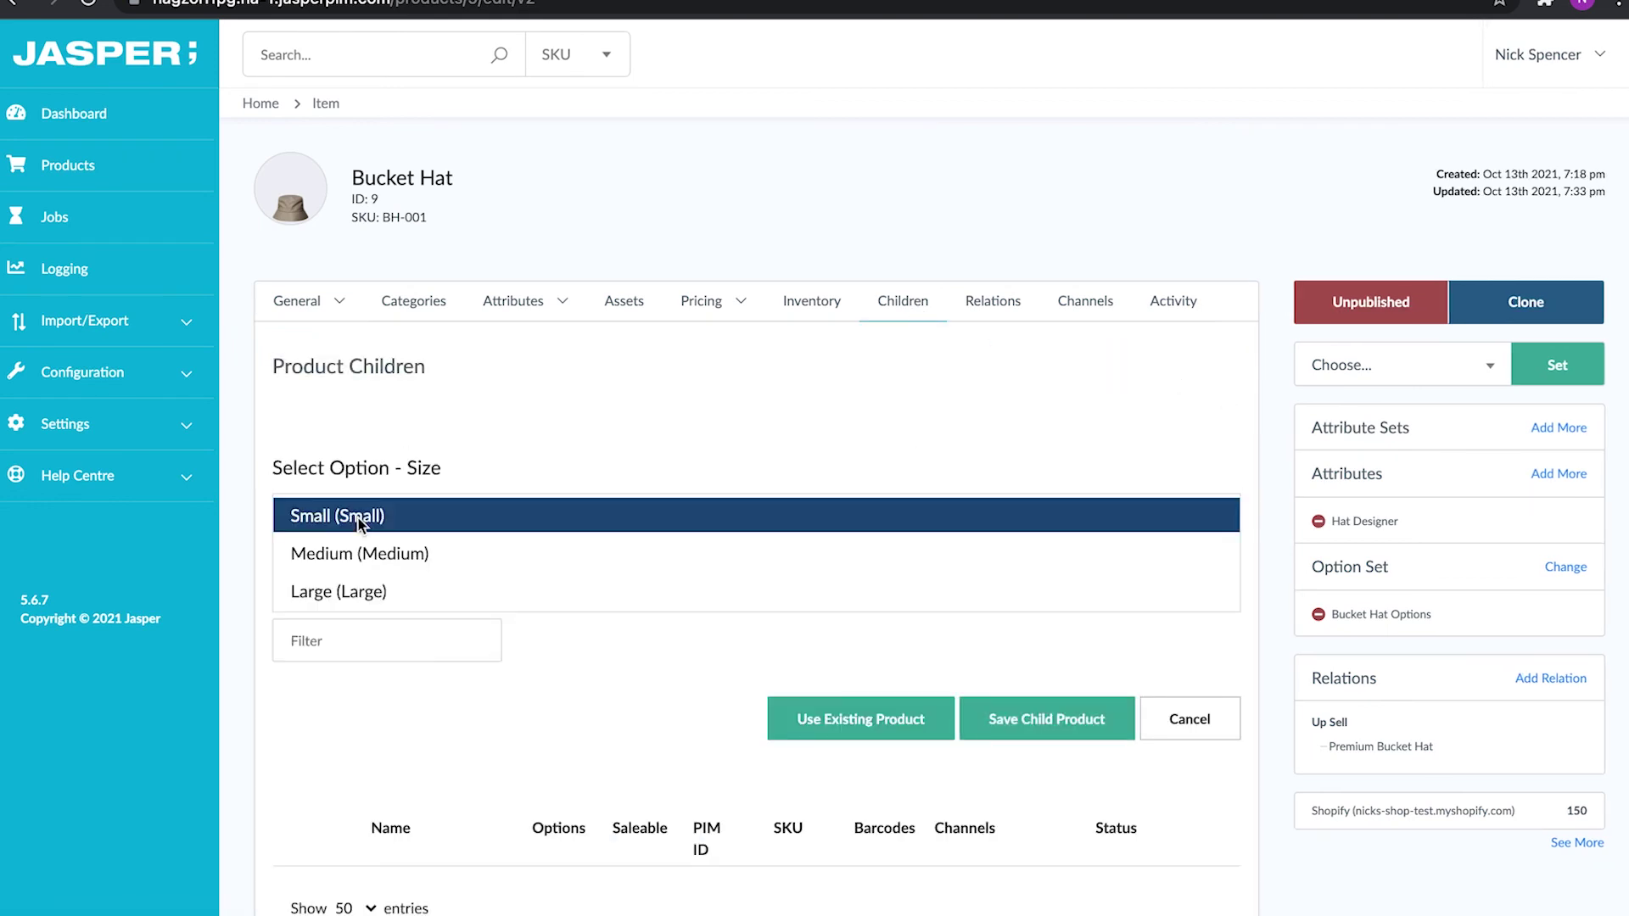
click(1017, 725)
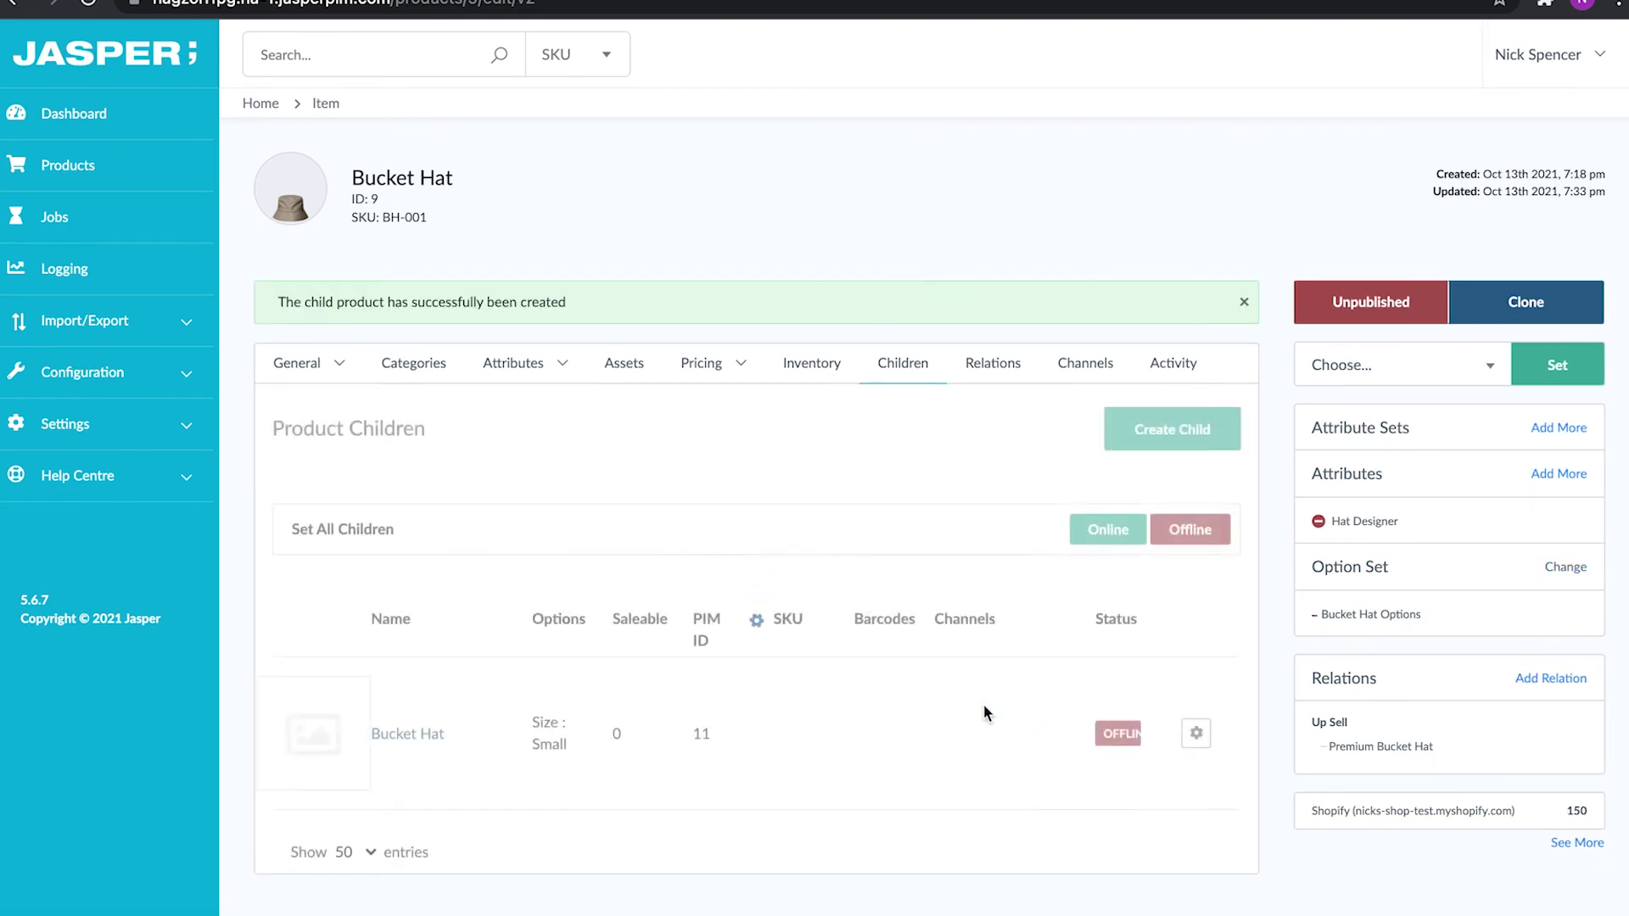
click(1171, 430)
click(475, 625)
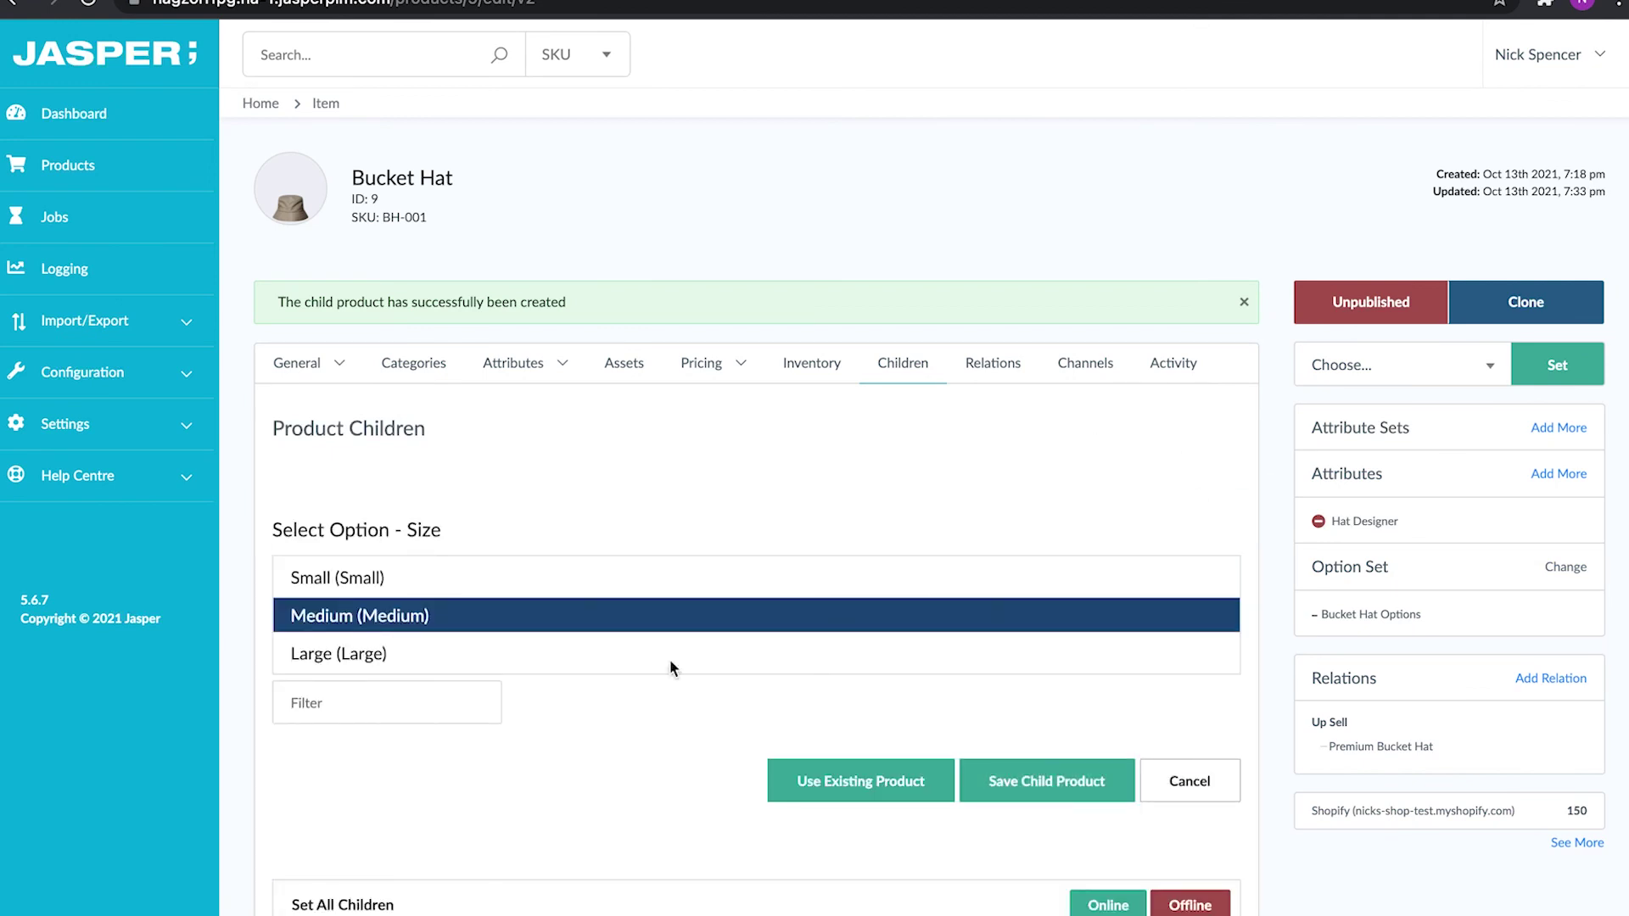
click(1030, 788)
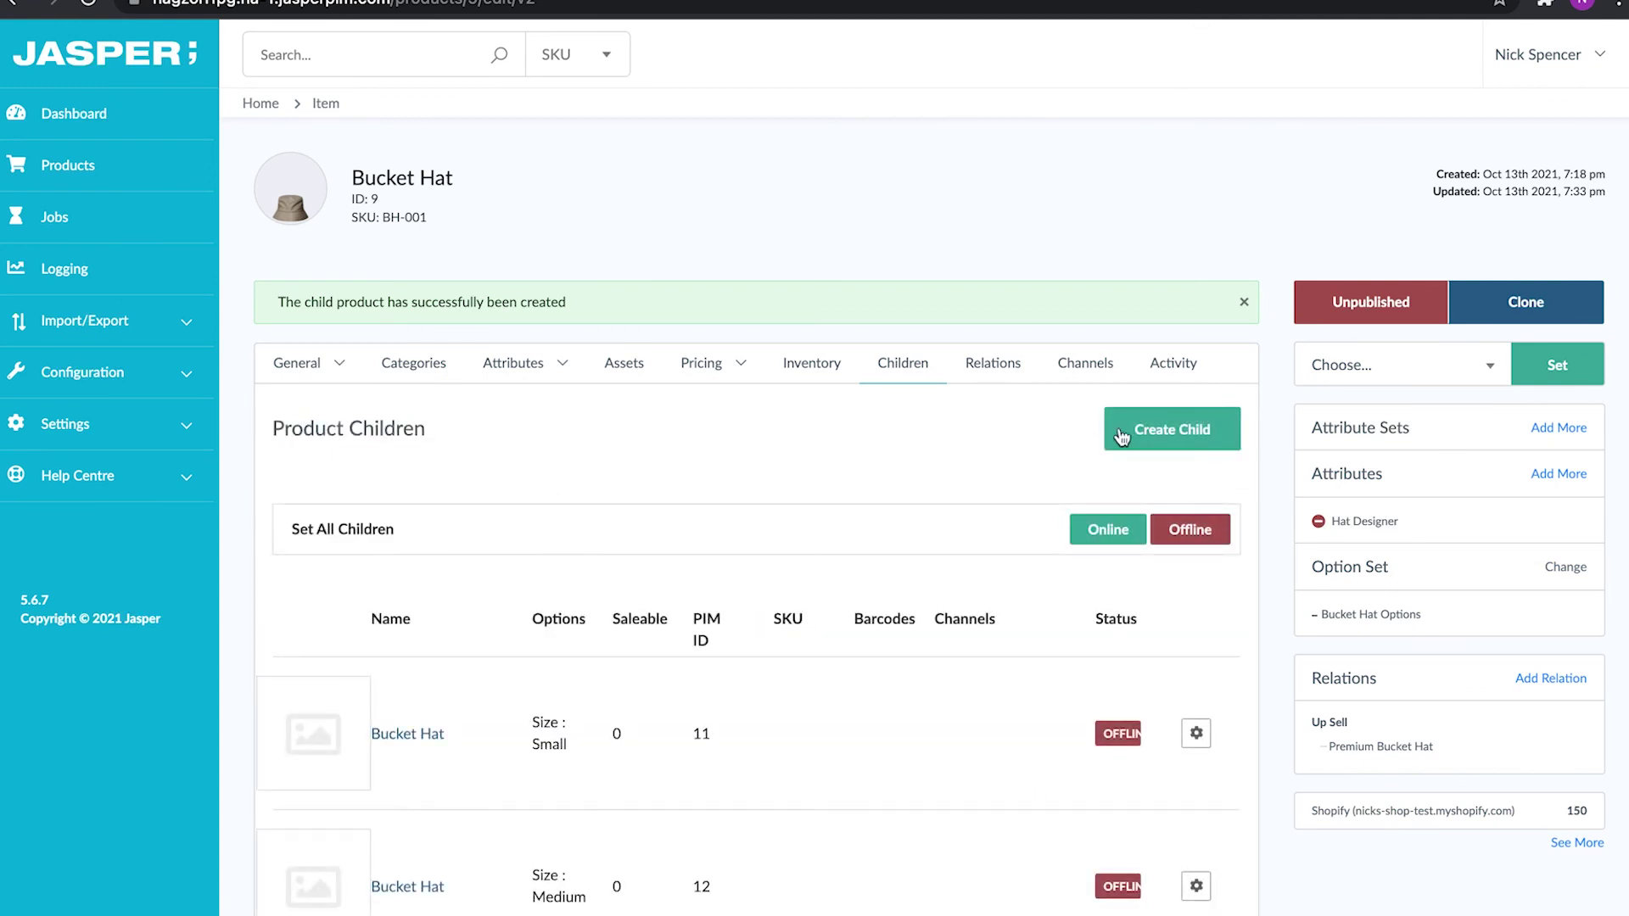
Add a Large size child, then open the Small child's product page
click(1110, 430)
click(393, 655)
click(1028, 779)
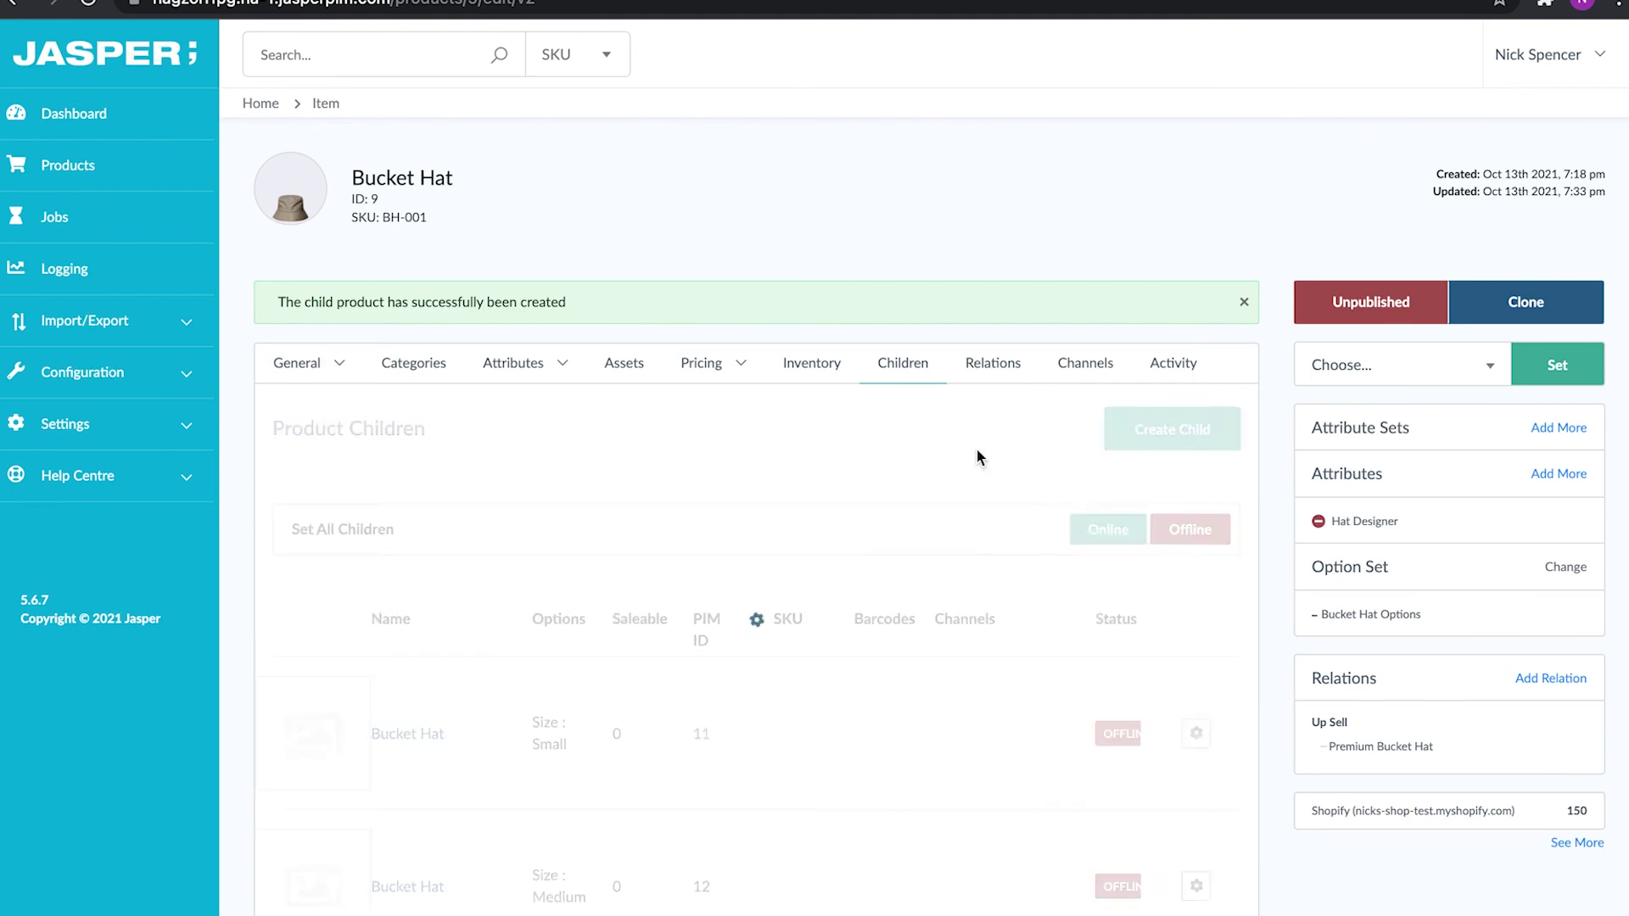
scroll(970, 397, down, 3)
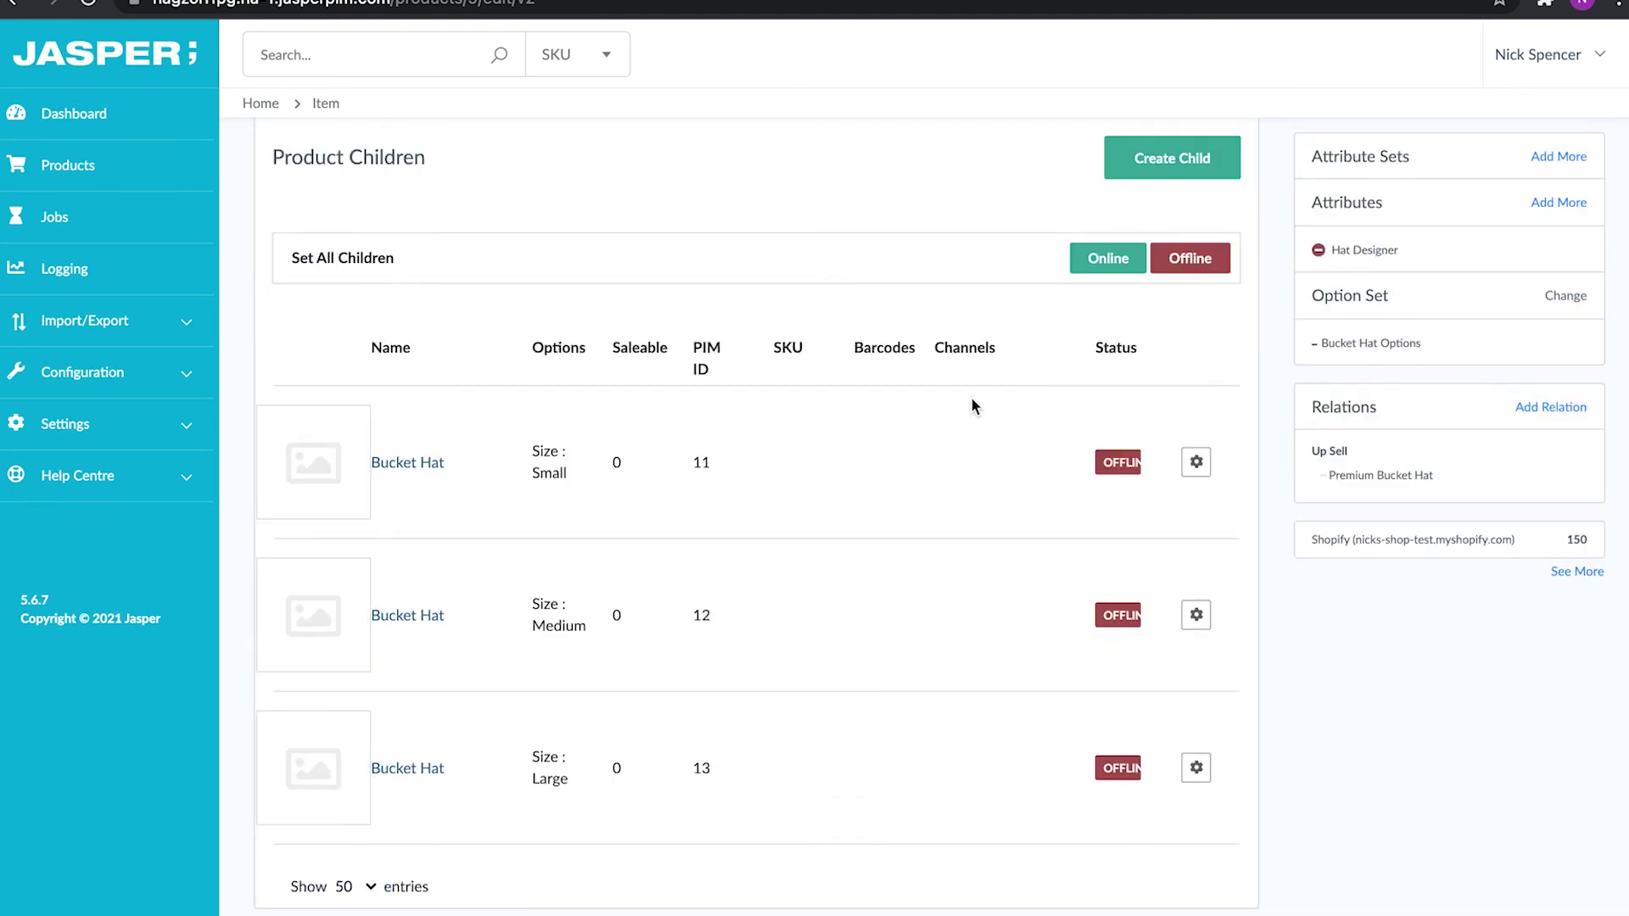
click(424, 465)
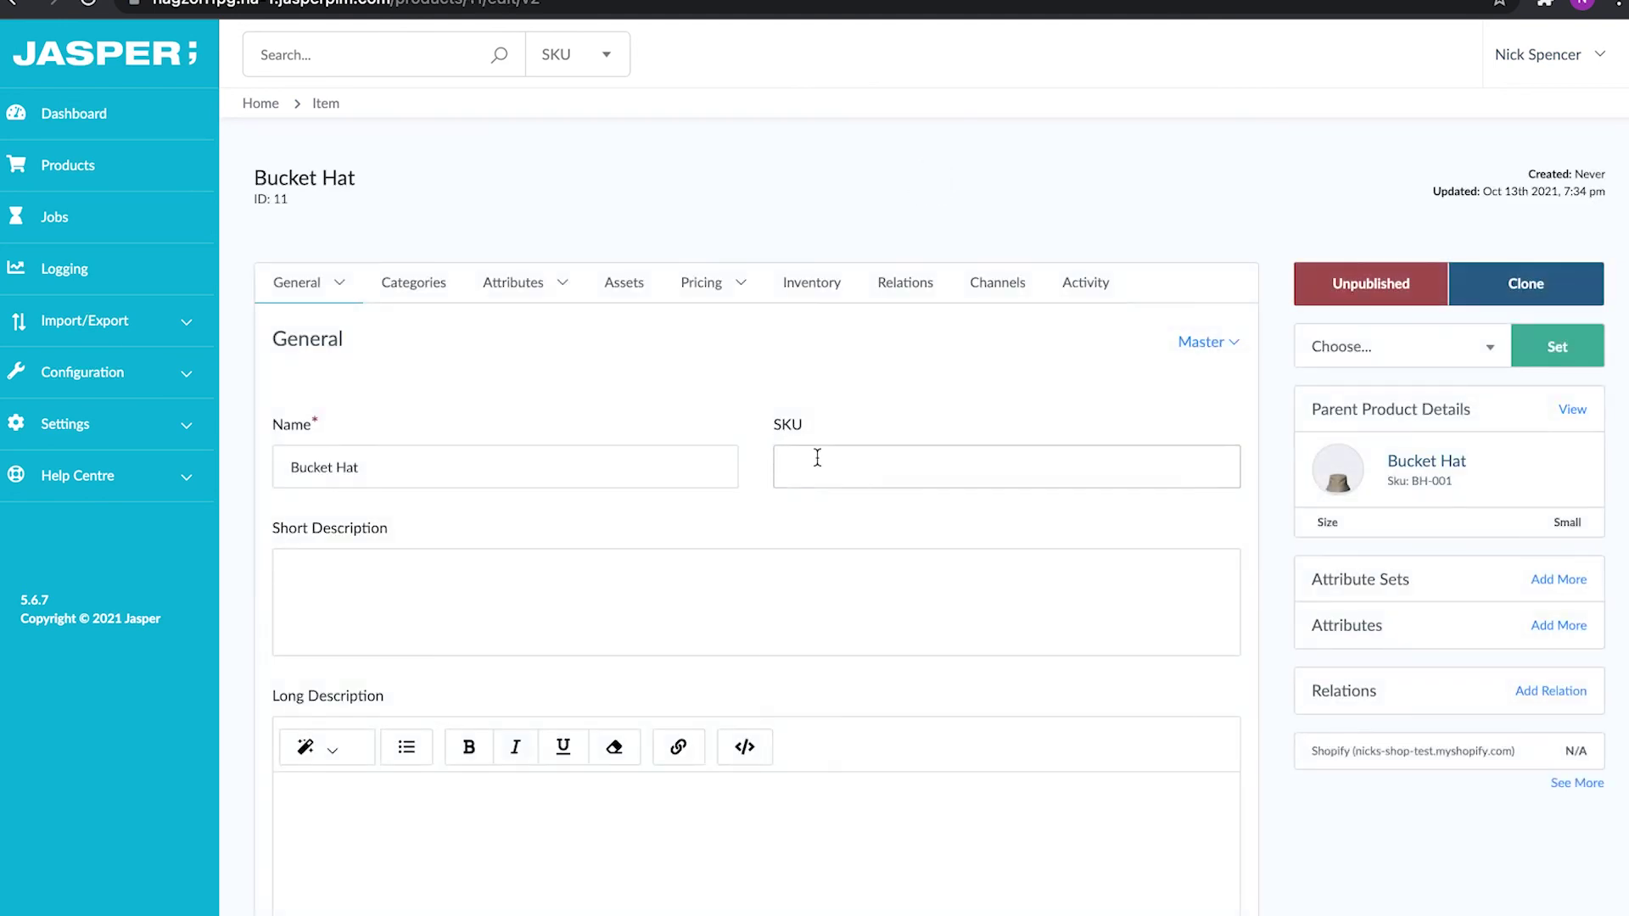
Set the Small child's SKU to BH-102SM and save it
click(817, 455)
text(BH-)
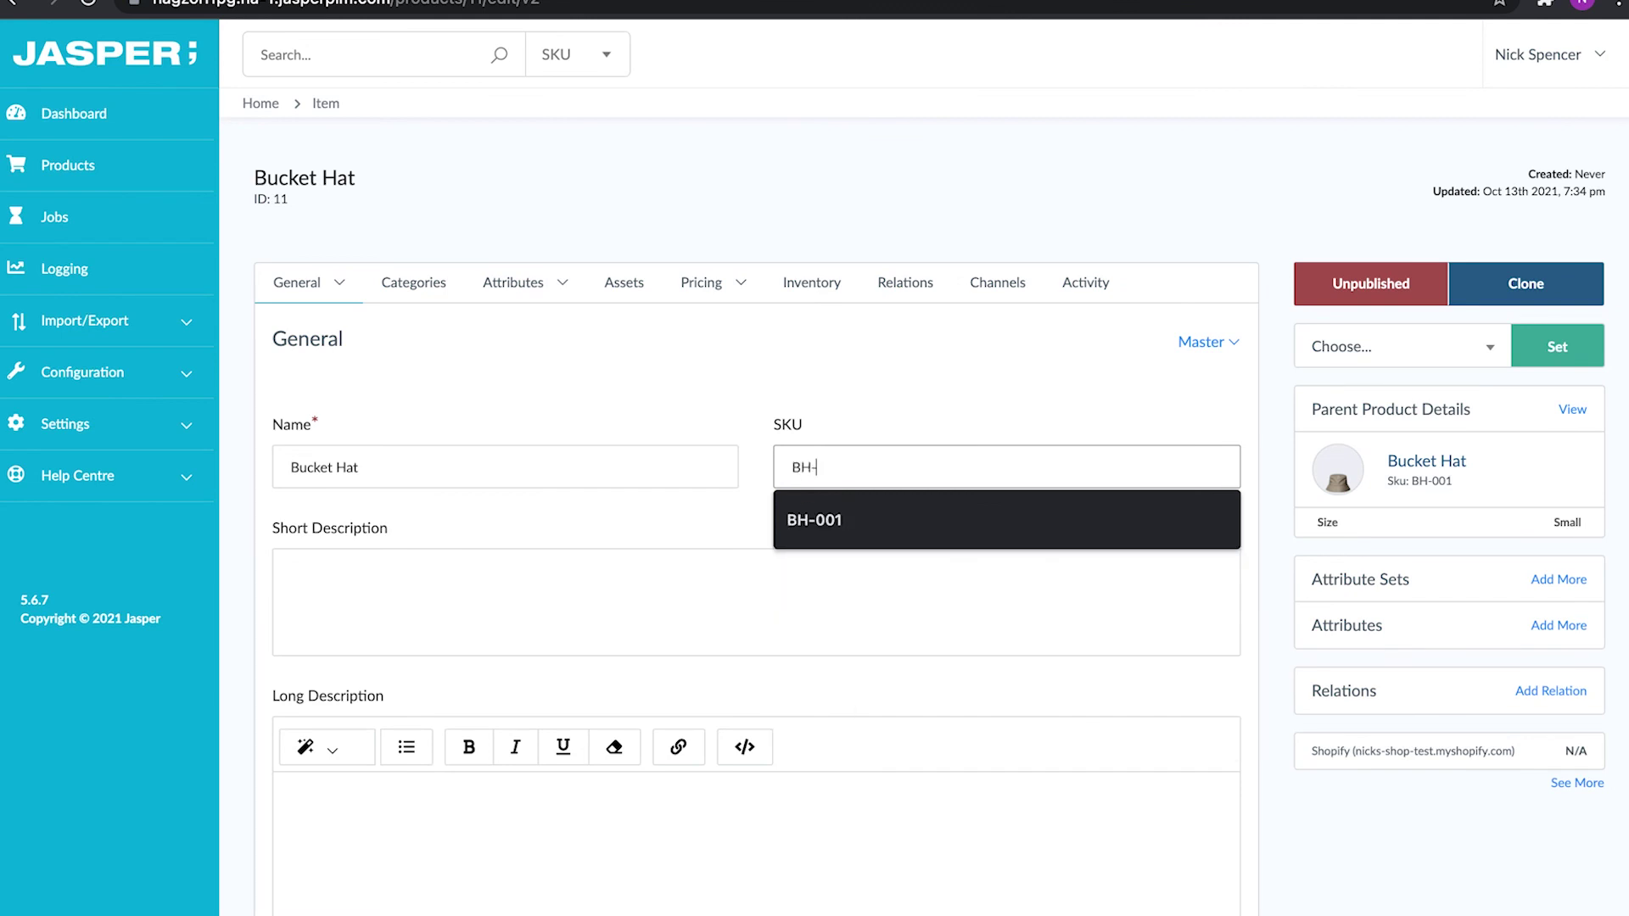
text(10@)
key(BackSpace)
text(204)
scroll(994, 461, down, 10)
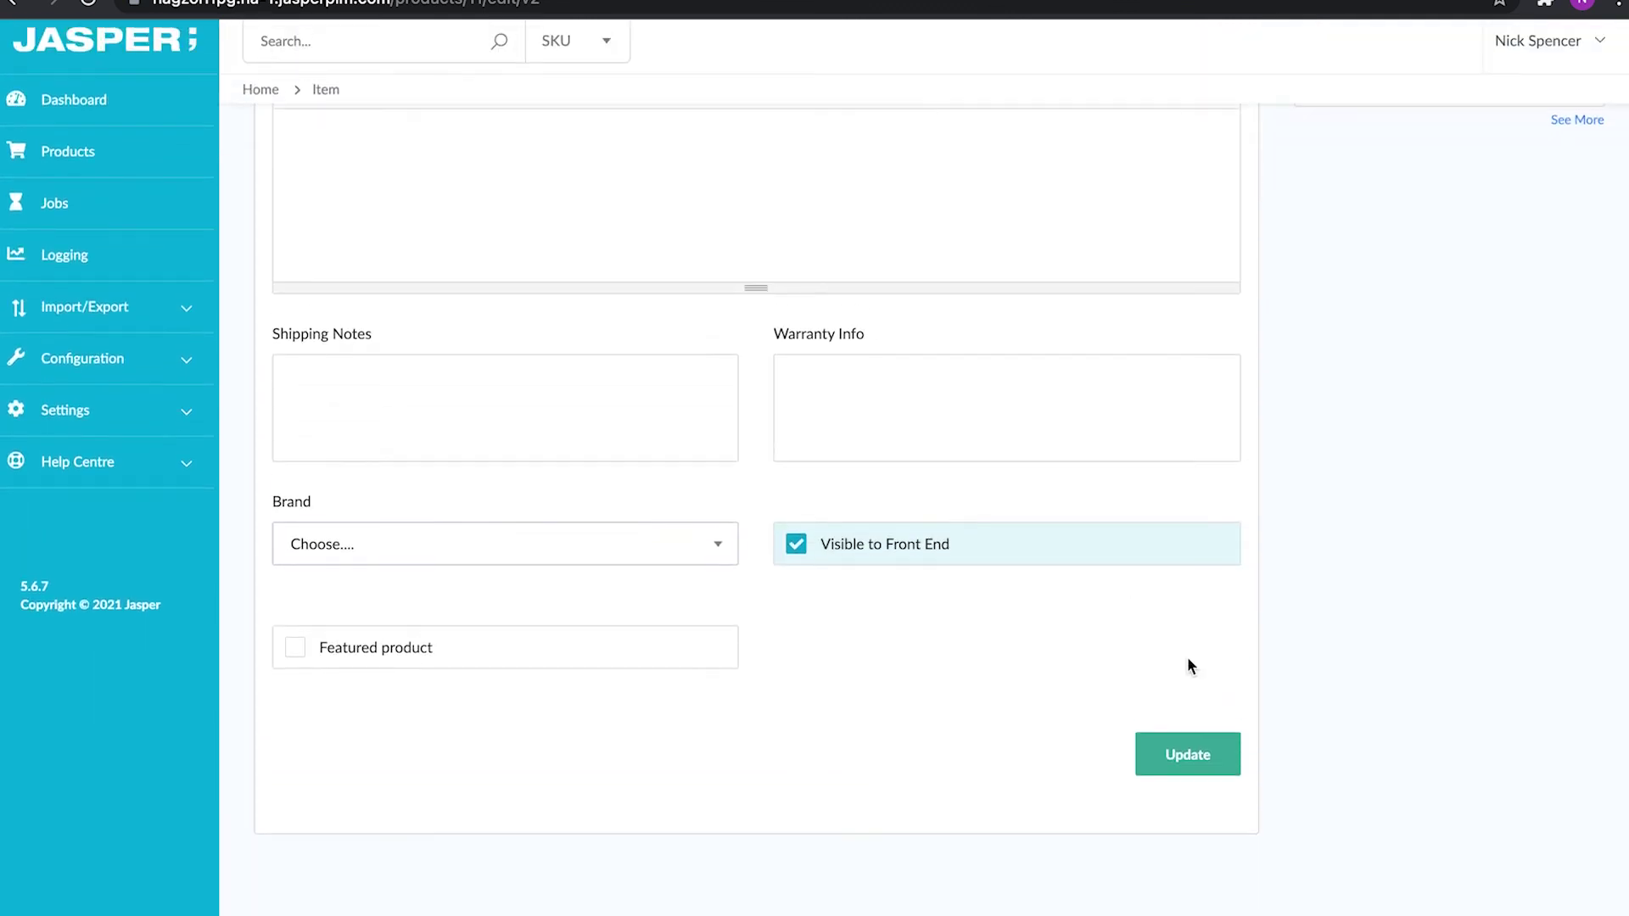
click(1205, 755)
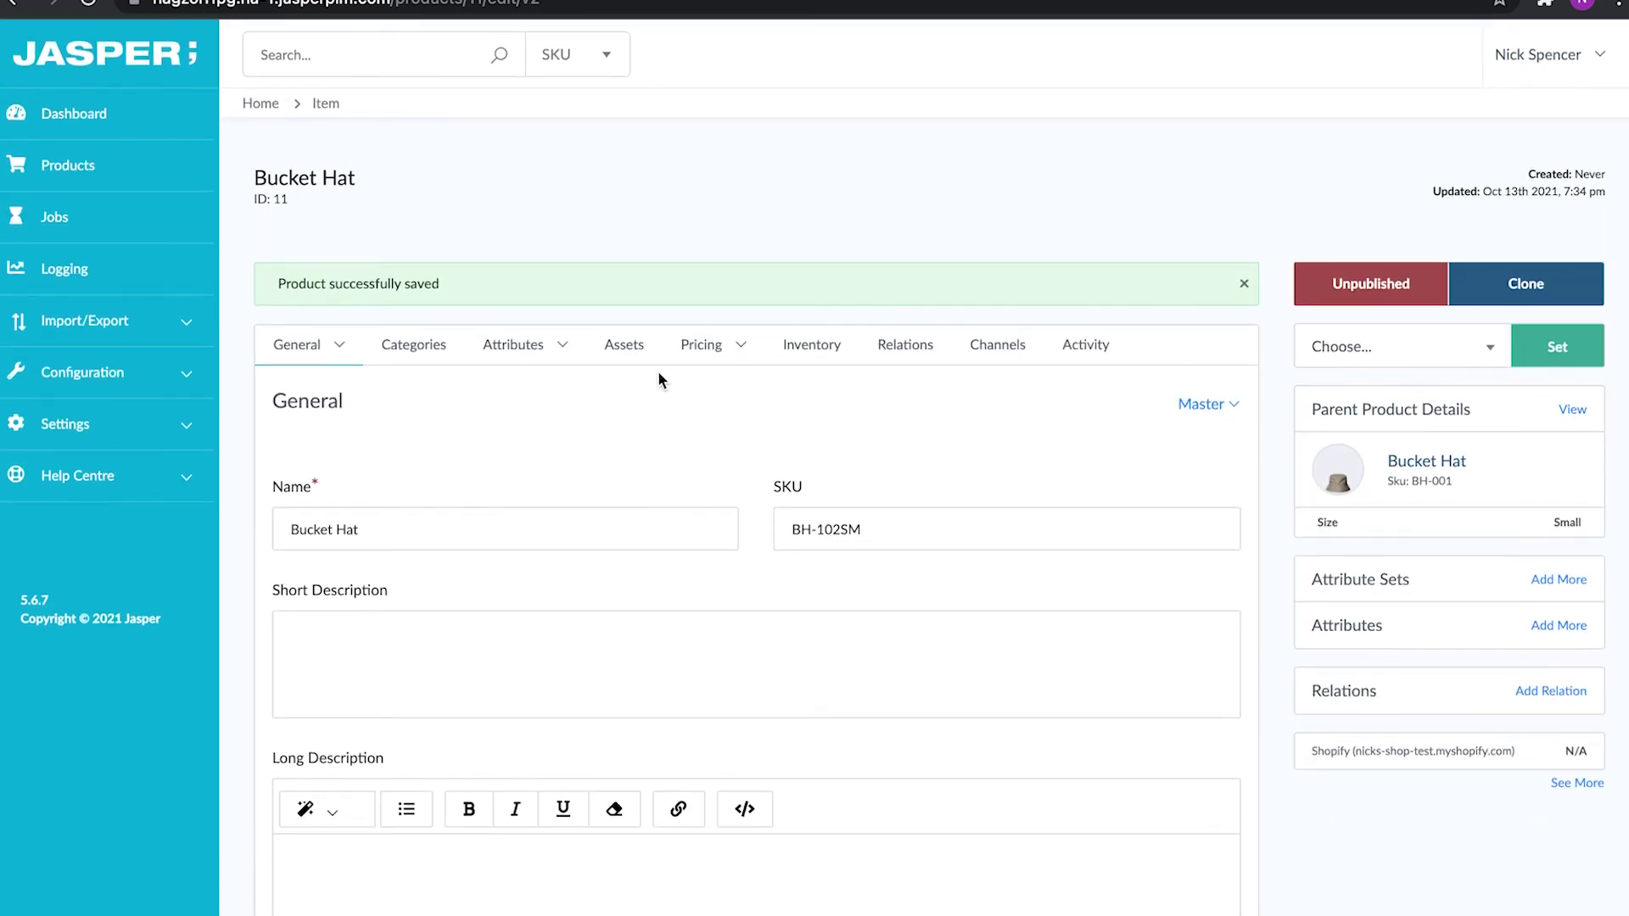
Review the child's Assets, Pricing, Inventory and Relations, then return to the parent Bucket Hat
click(622, 344)
click(689, 346)
click(692, 383)
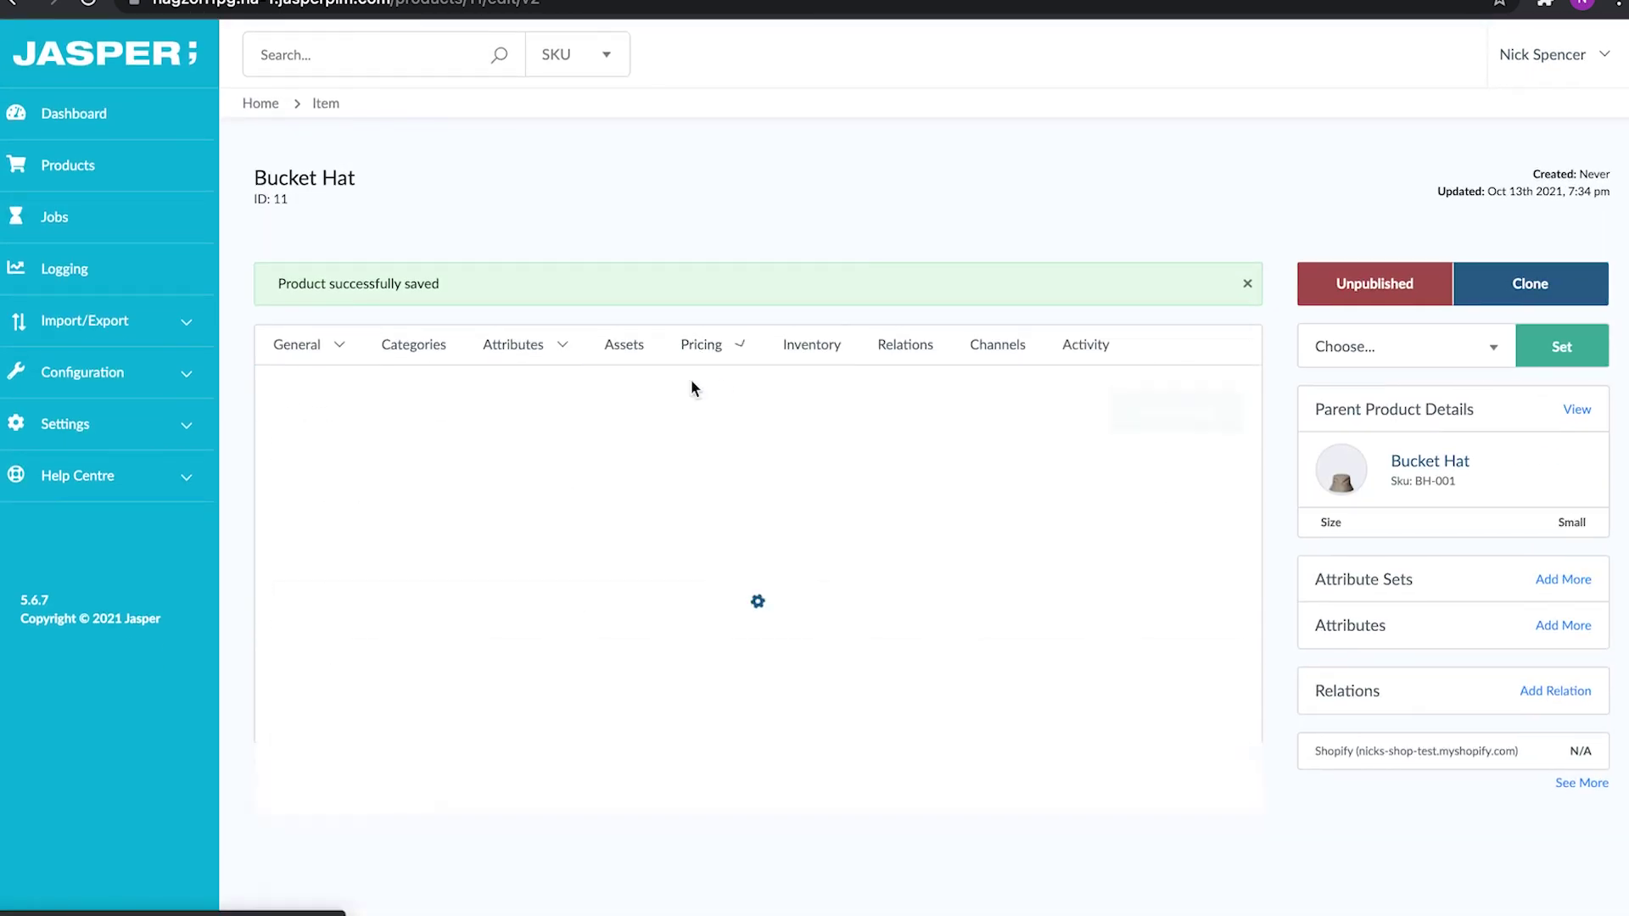
click(827, 346)
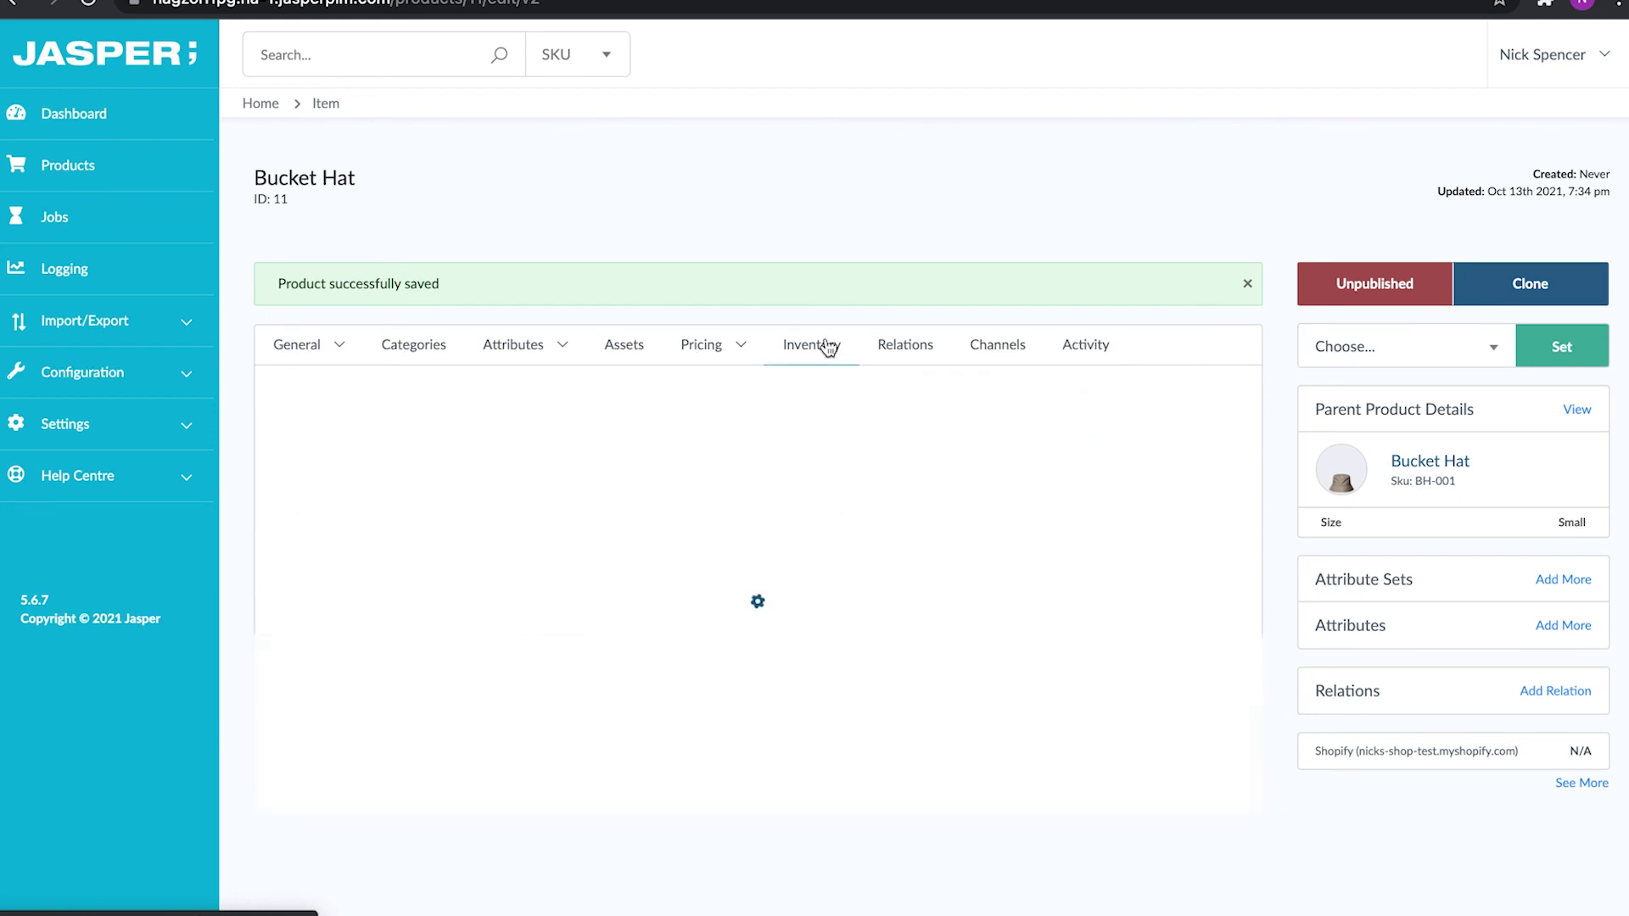
click(1247, 285)
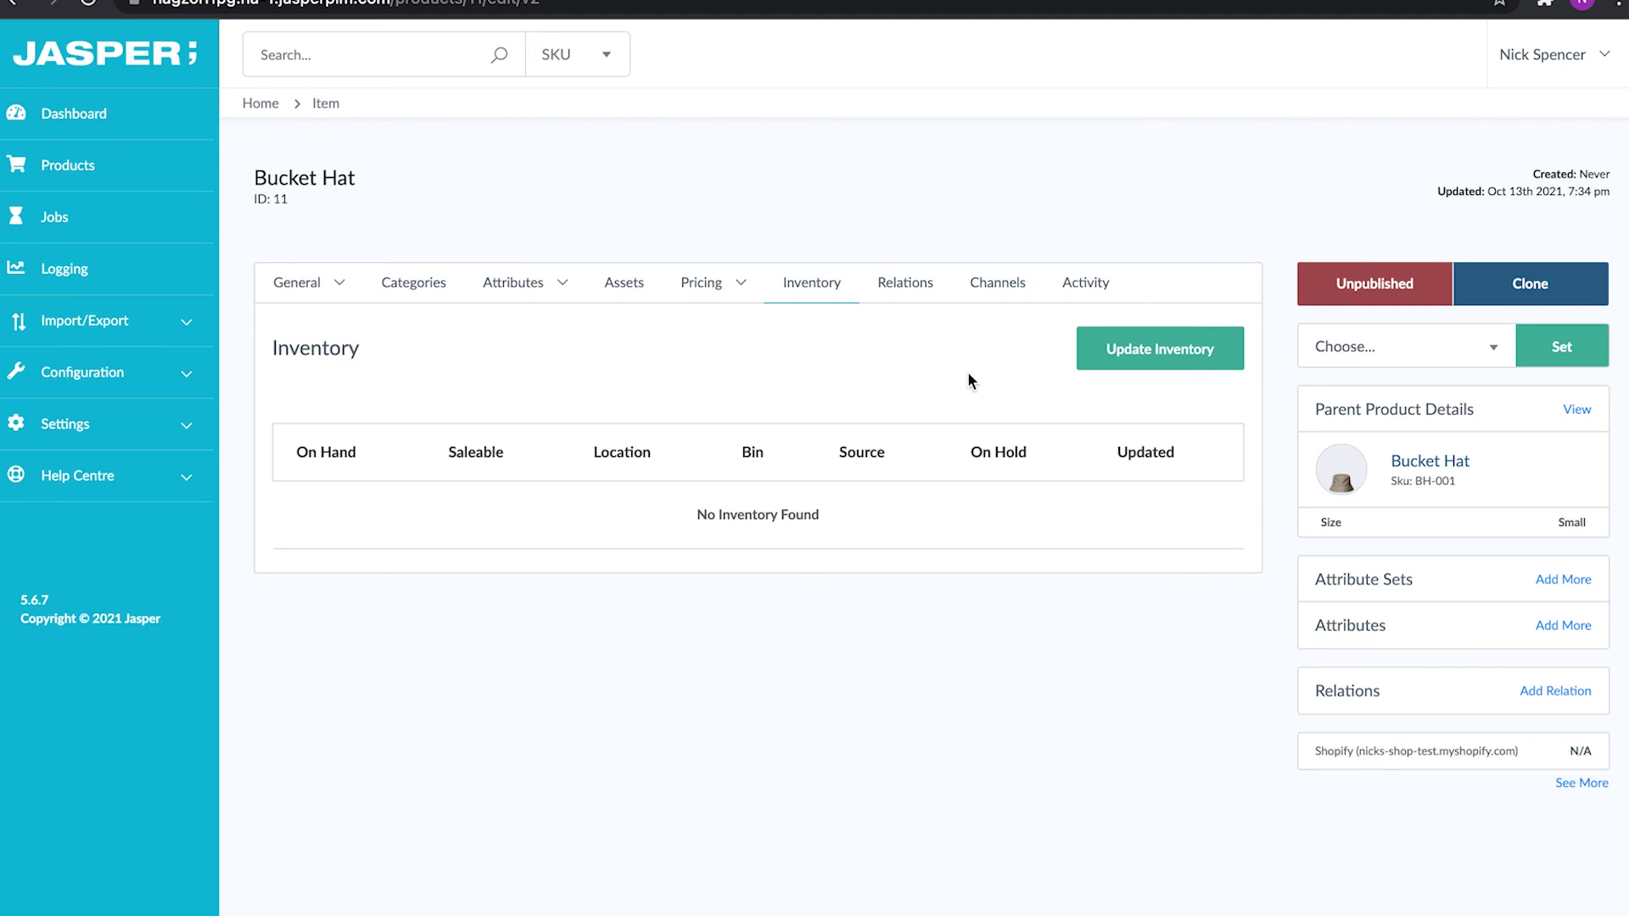
click(918, 285)
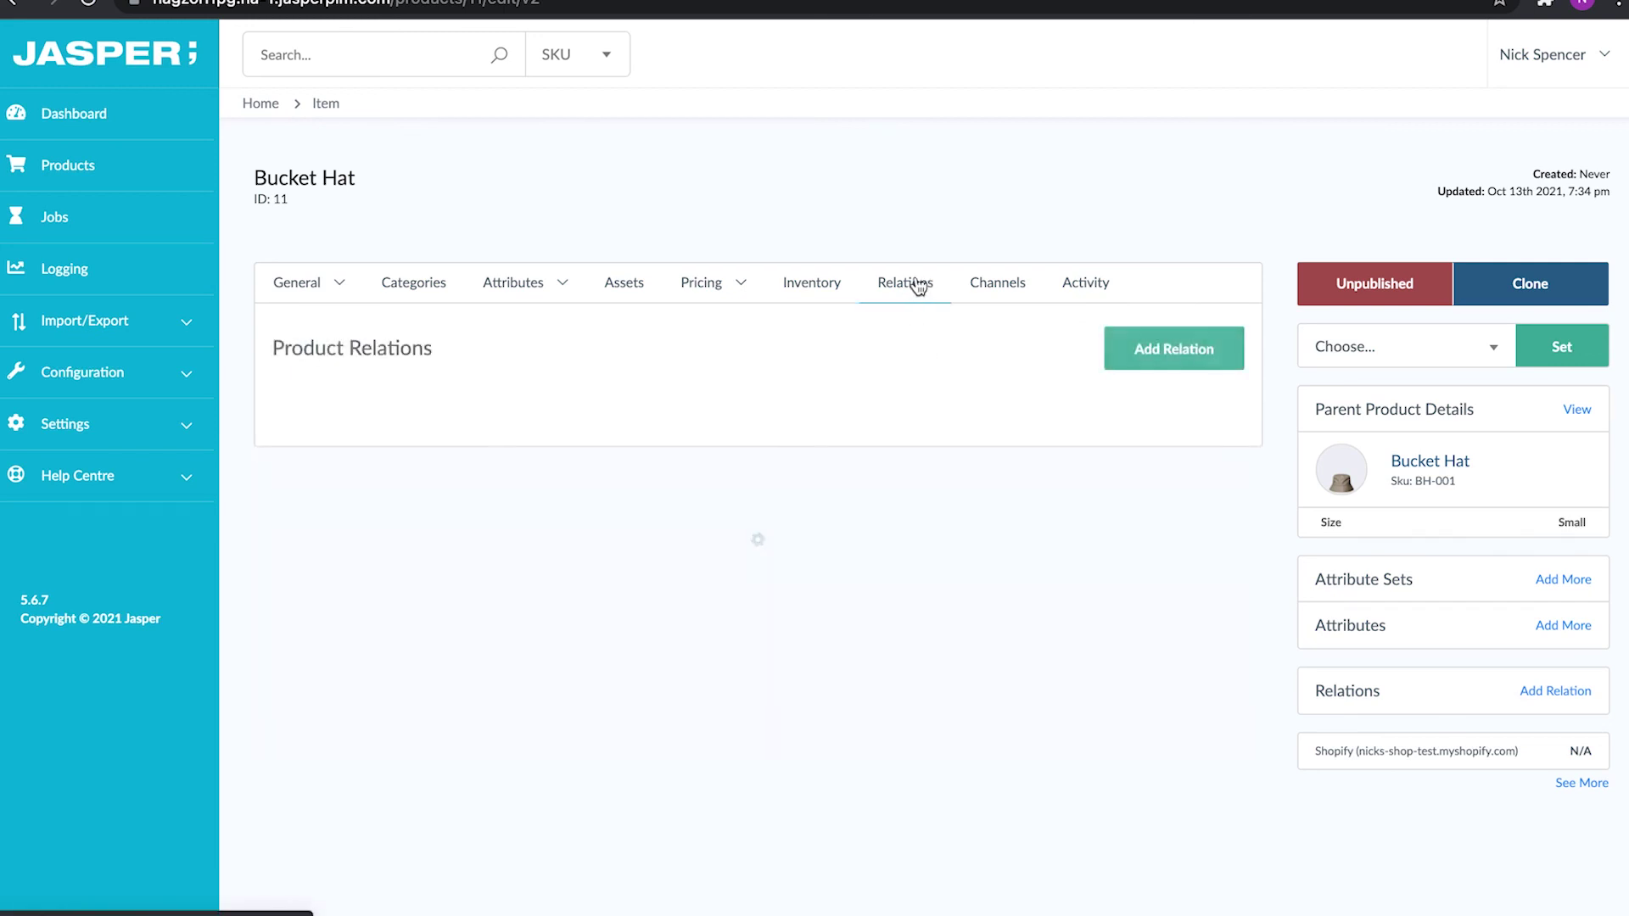
click(1578, 412)
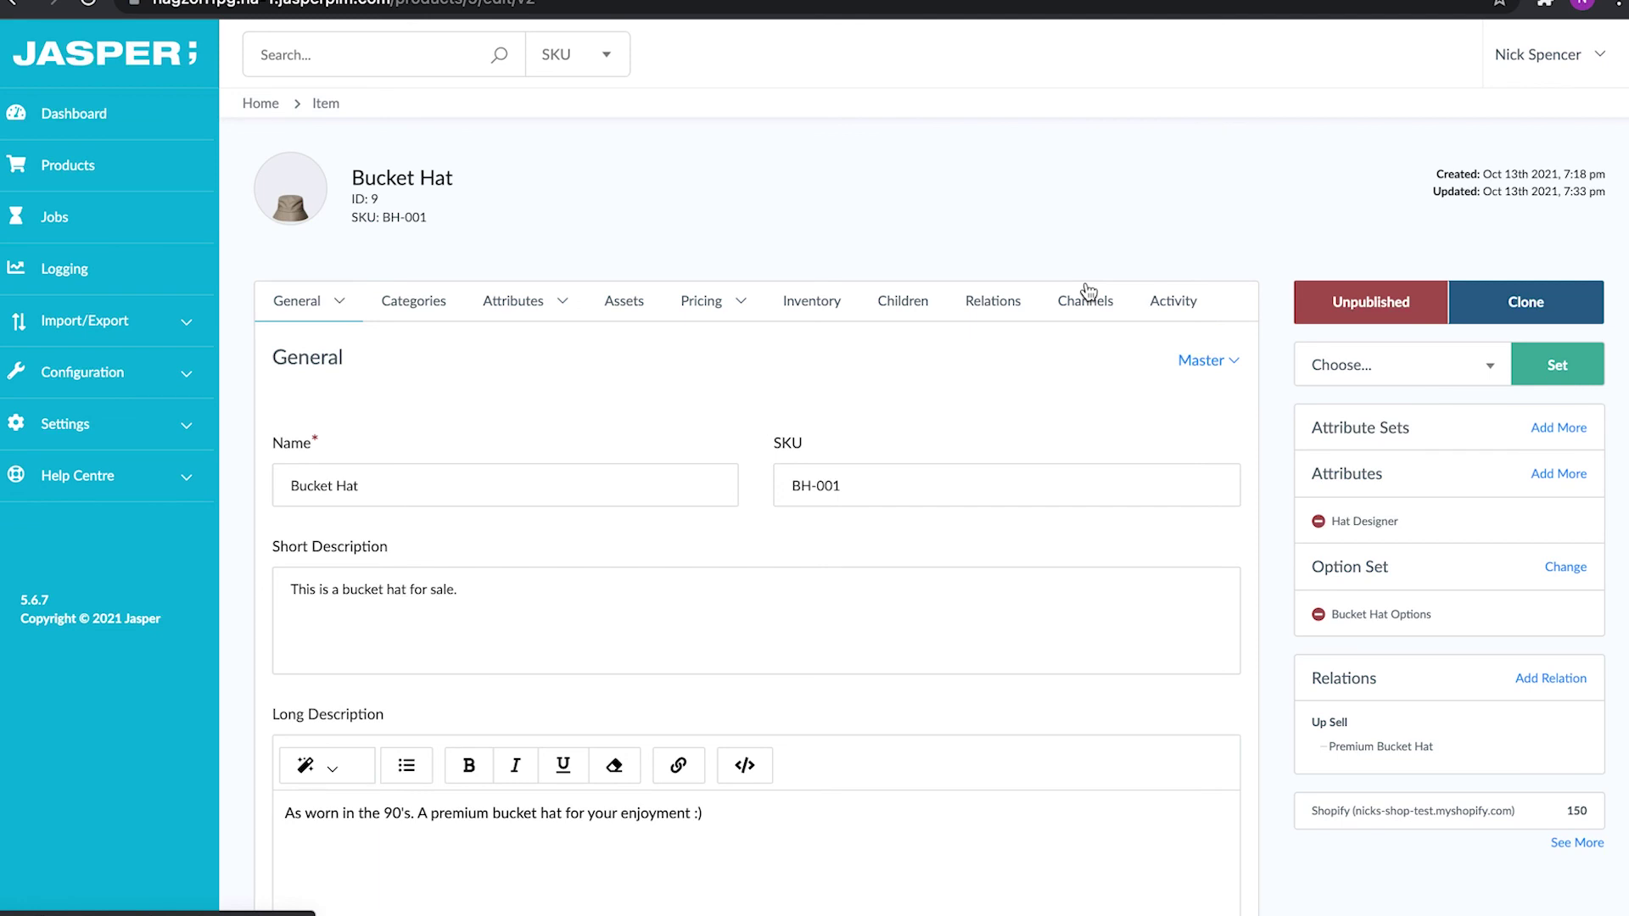
Scroll through the Bucket Hat's 25-entry activity log, then bring up its Channels
click(1201, 304)
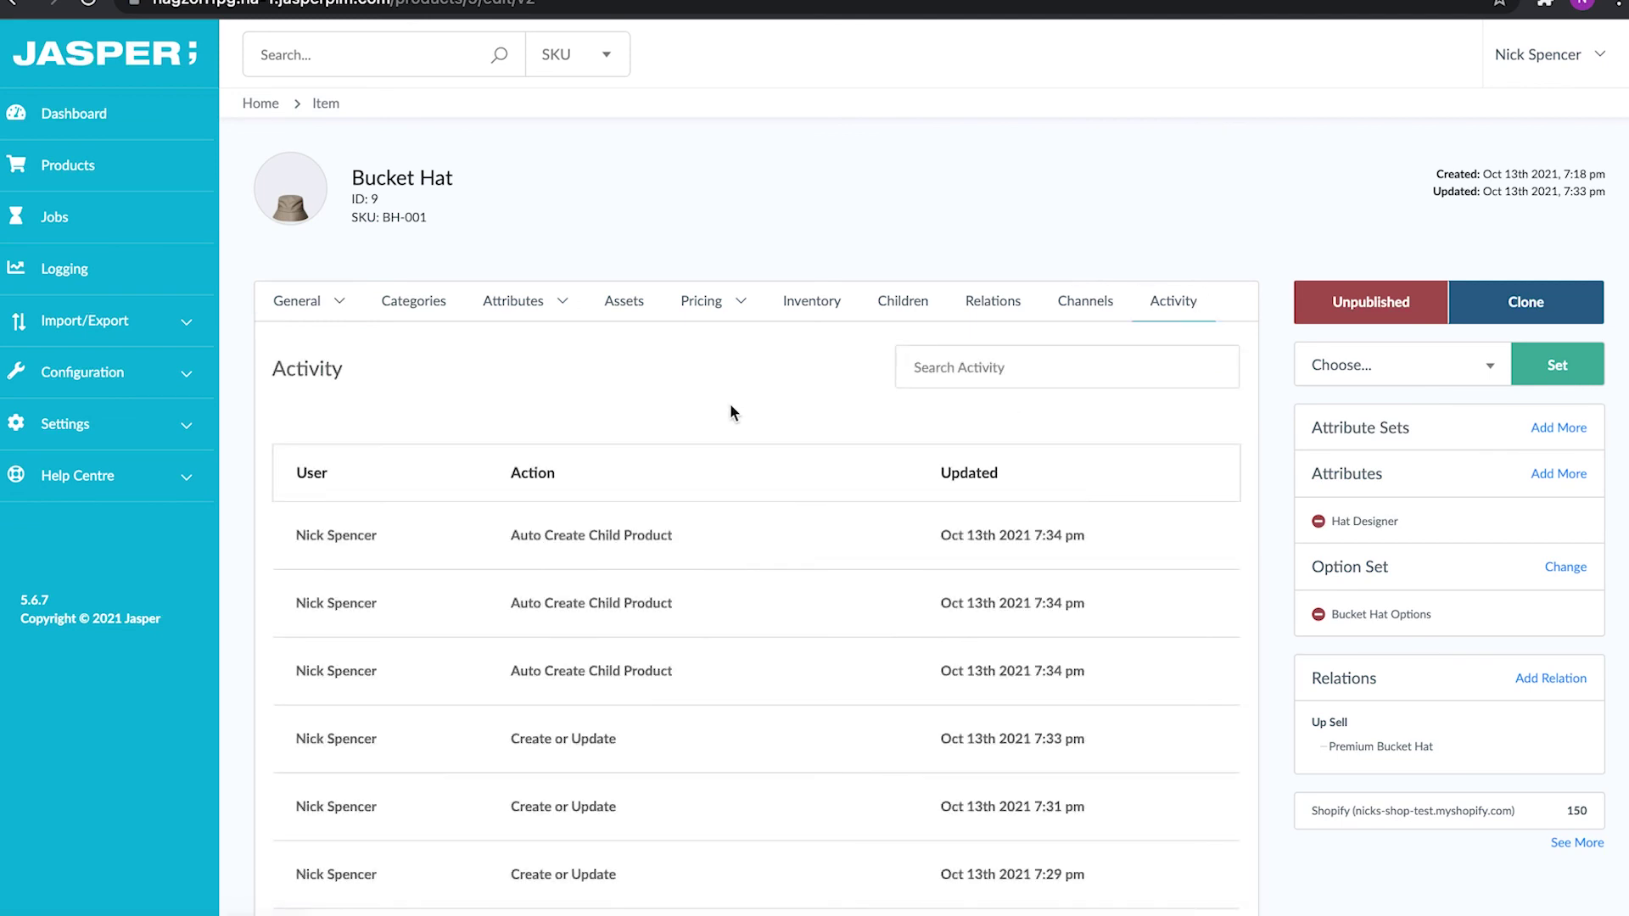
scroll(726, 407, down, 1)
scroll(529, 500, down, 4)
scroll(531, 500, down, 1)
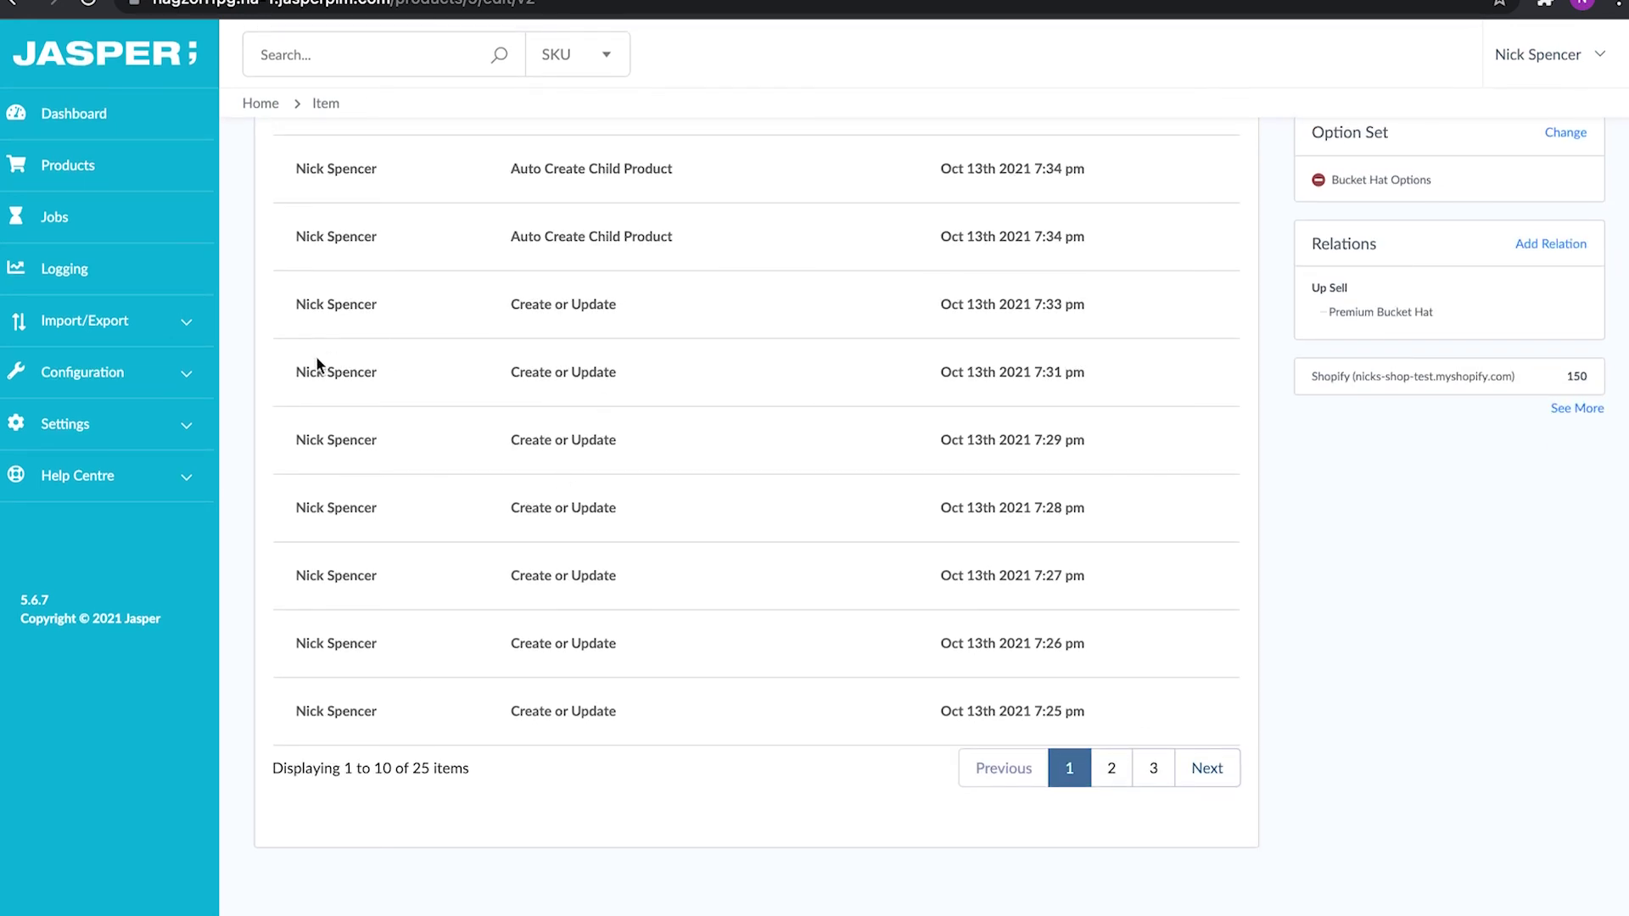
scroll(334, 331, up, 1)
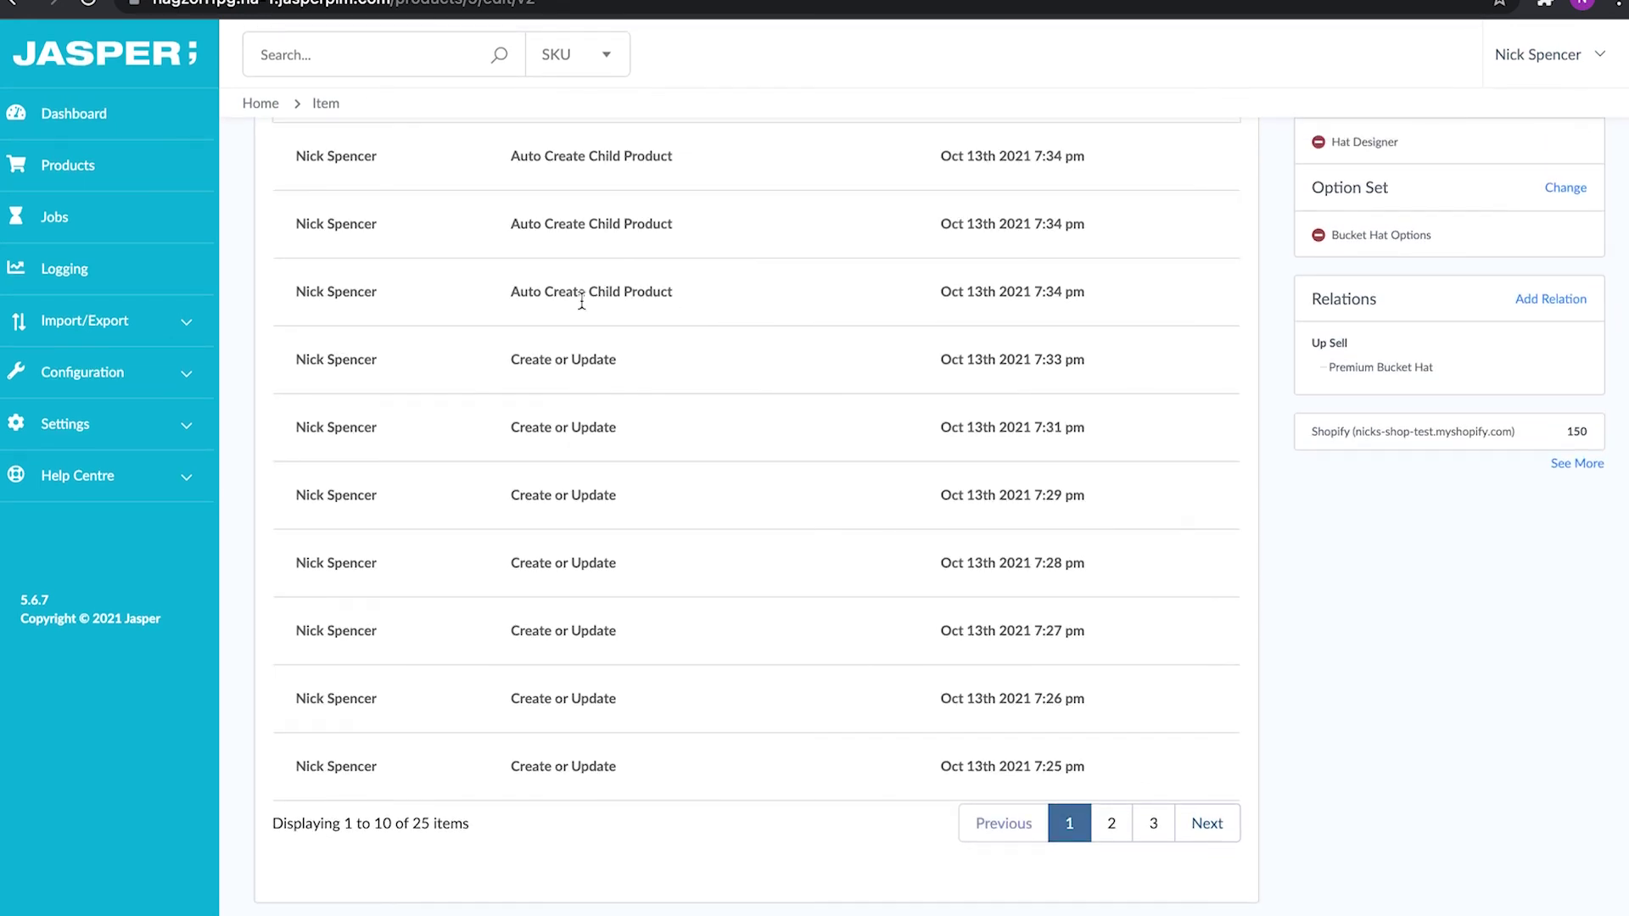
scroll(661, 310, up, 1)
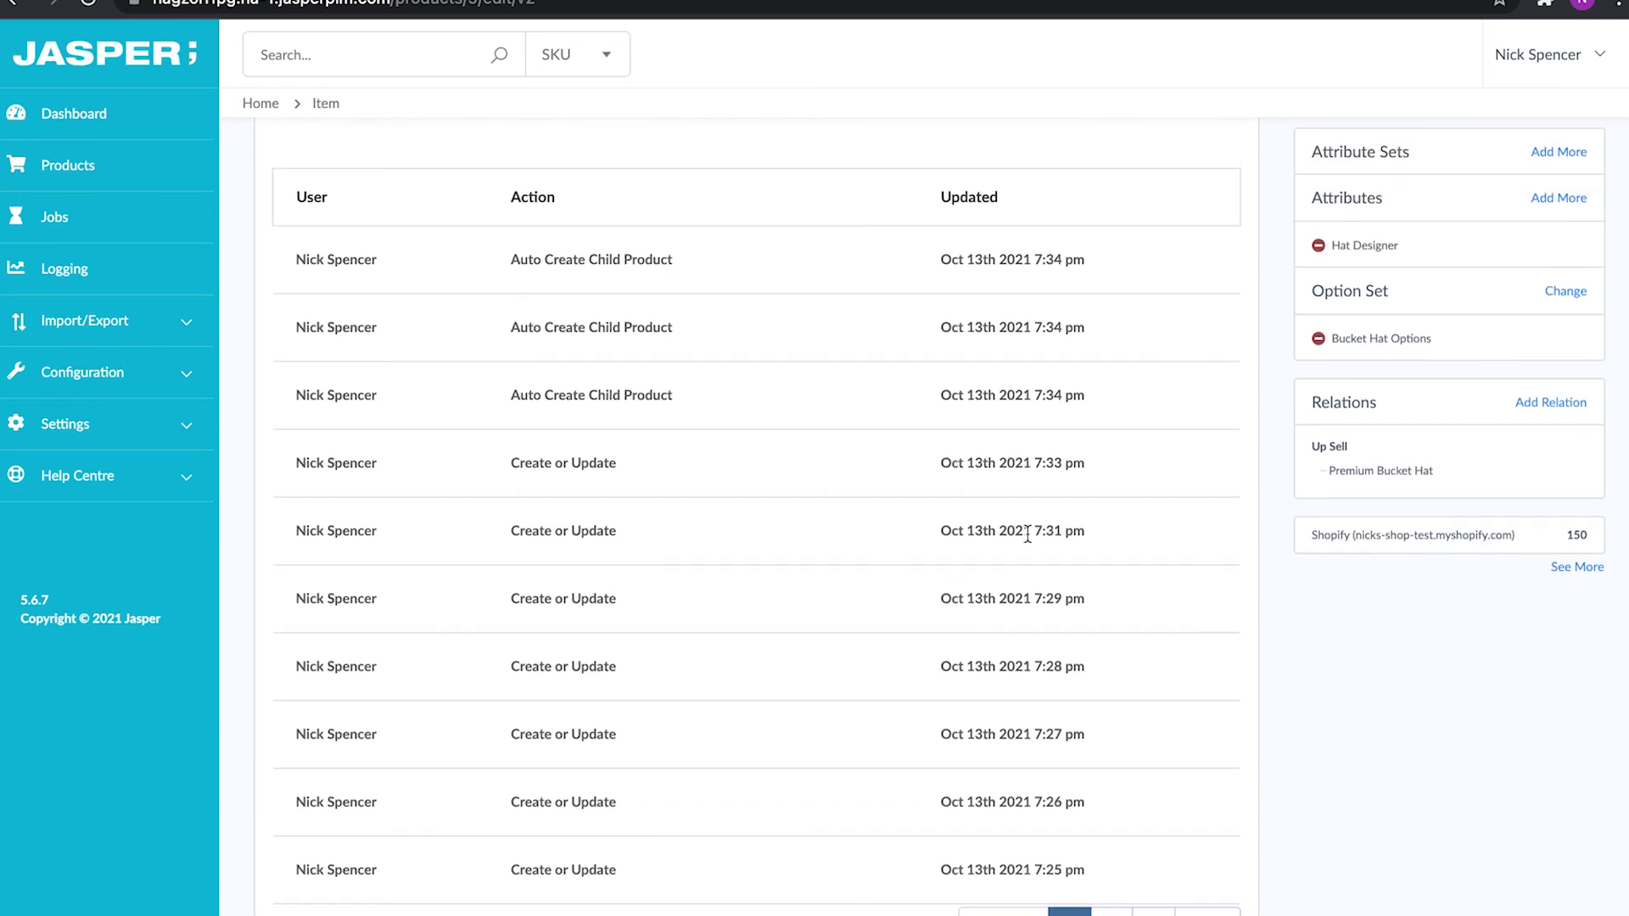
scroll(1028, 527, down, 2)
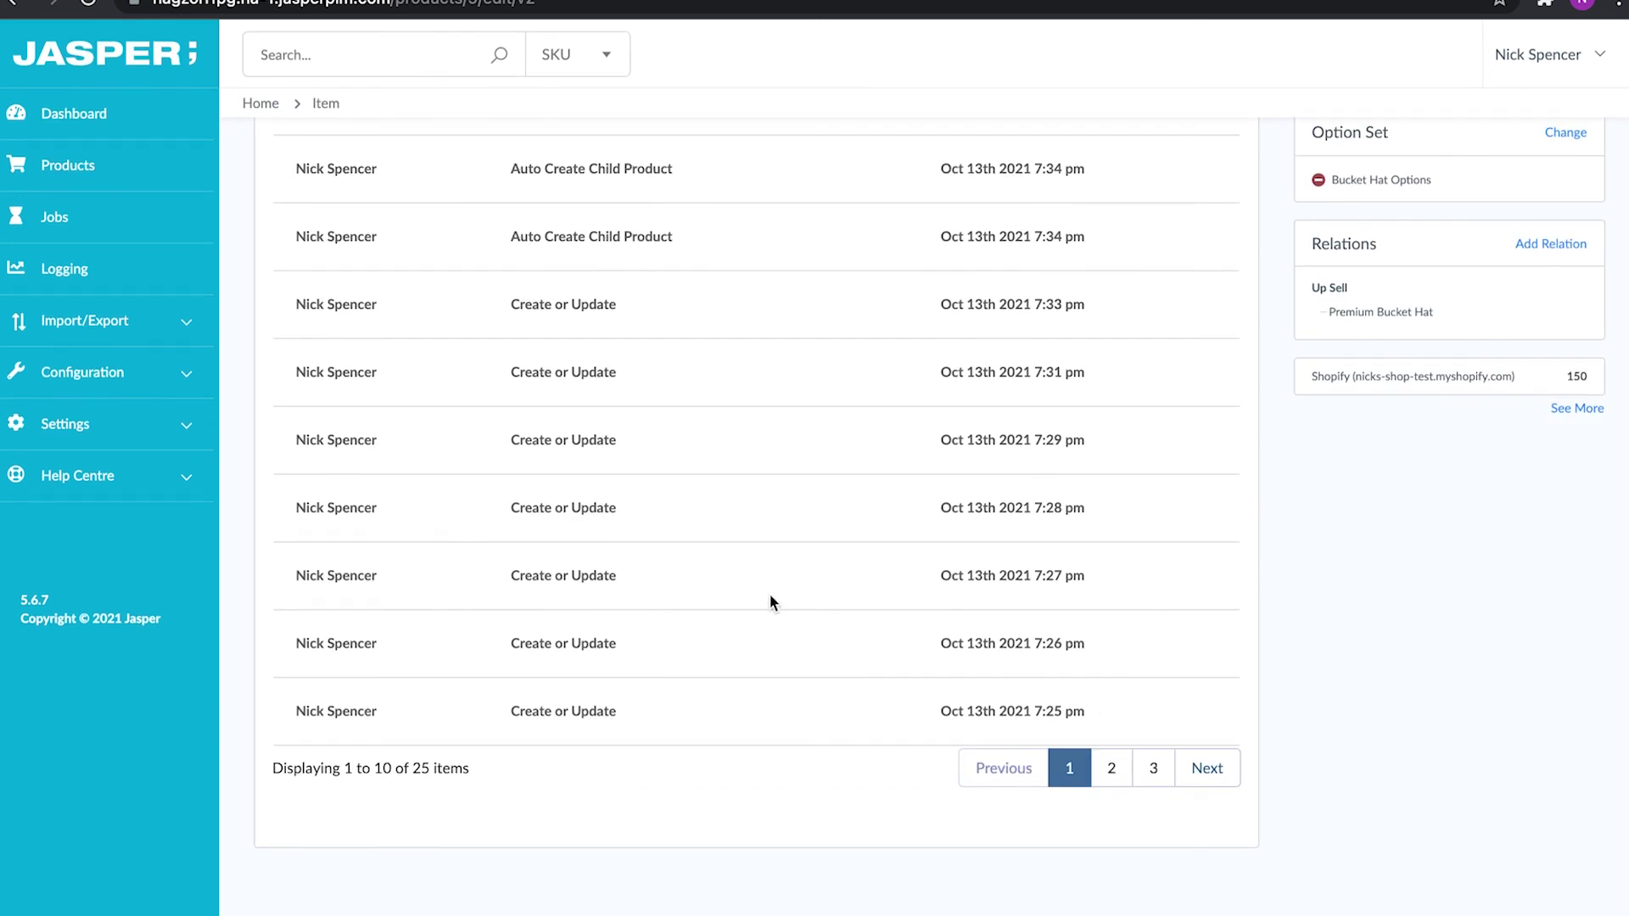
scroll(770, 594, up, 5)
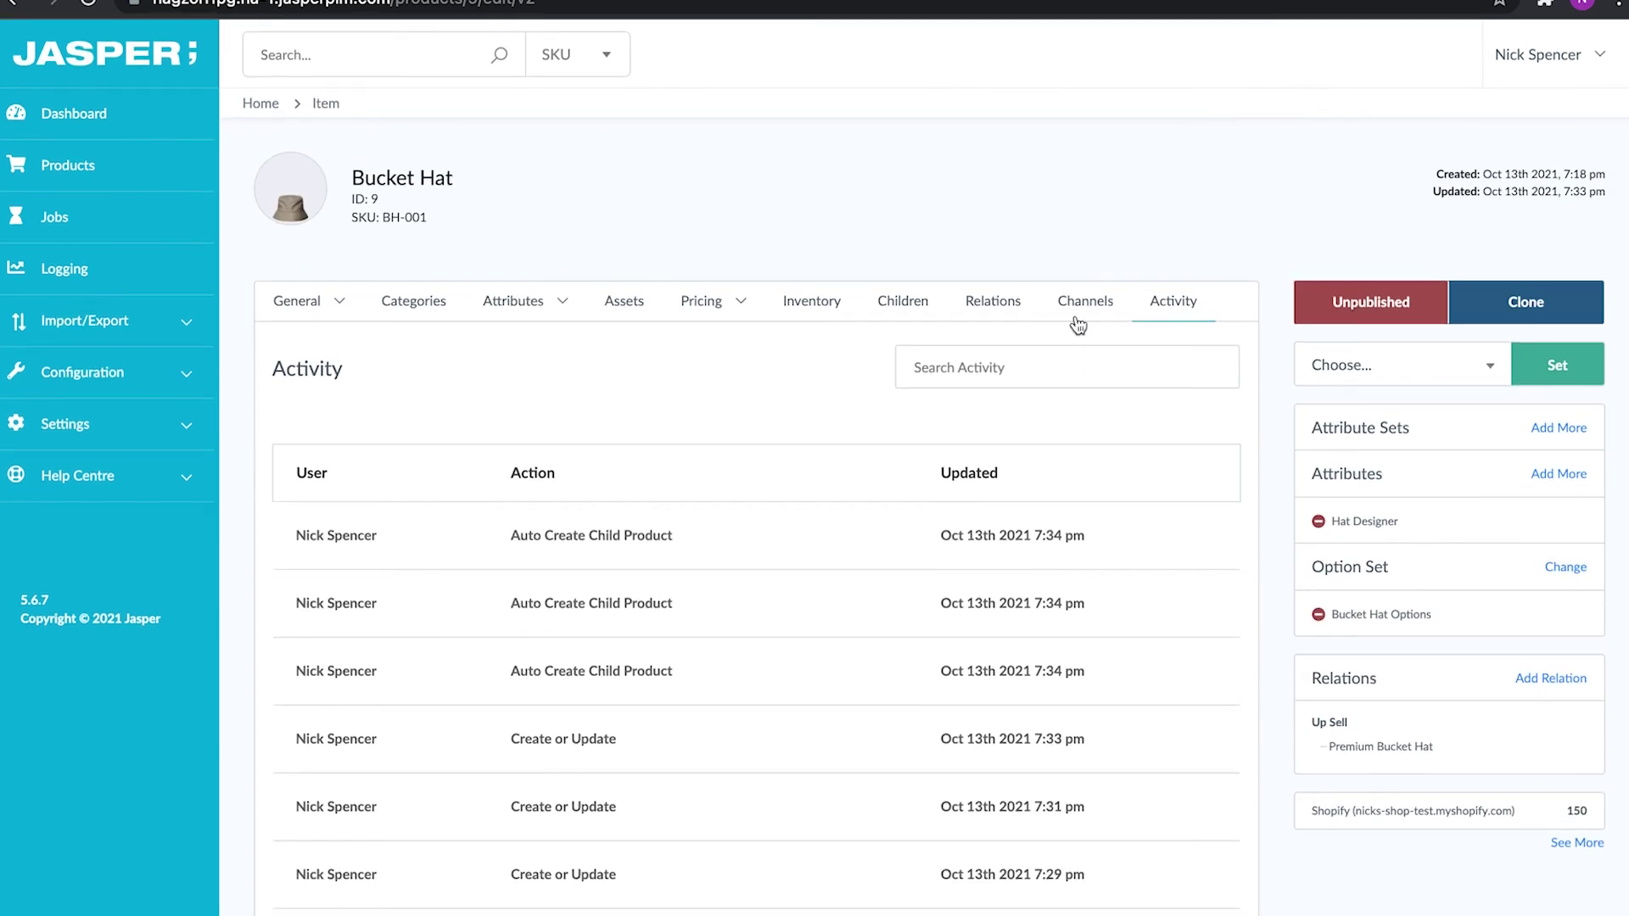
click(1076, 317)
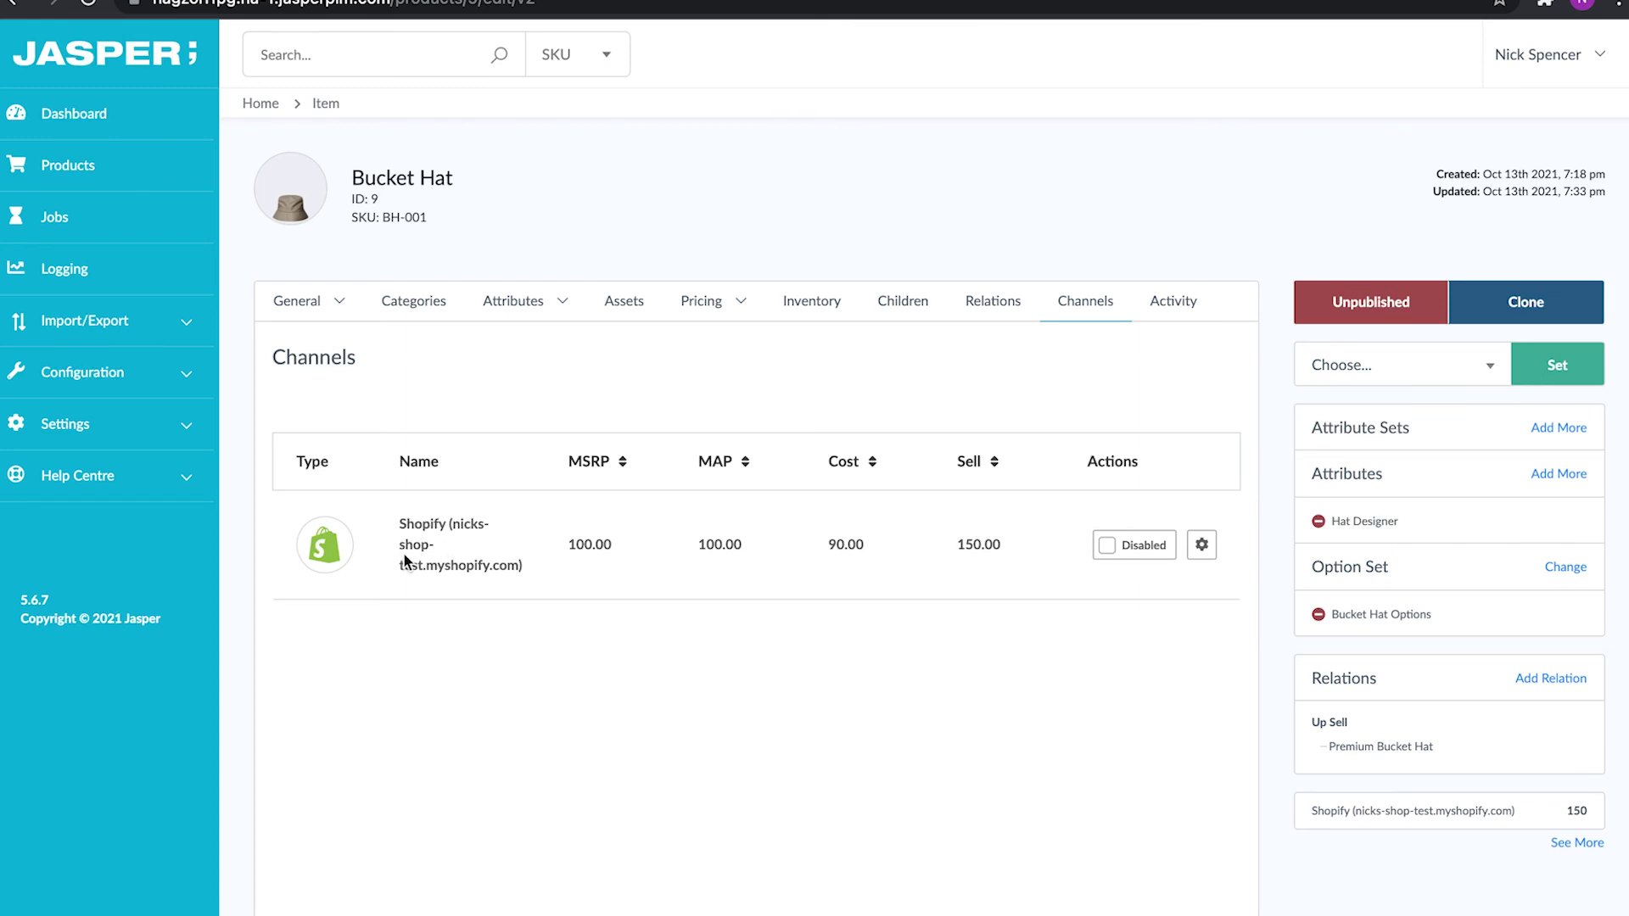
Set all Bucket Hat children online and publish the product
click(909, 302)
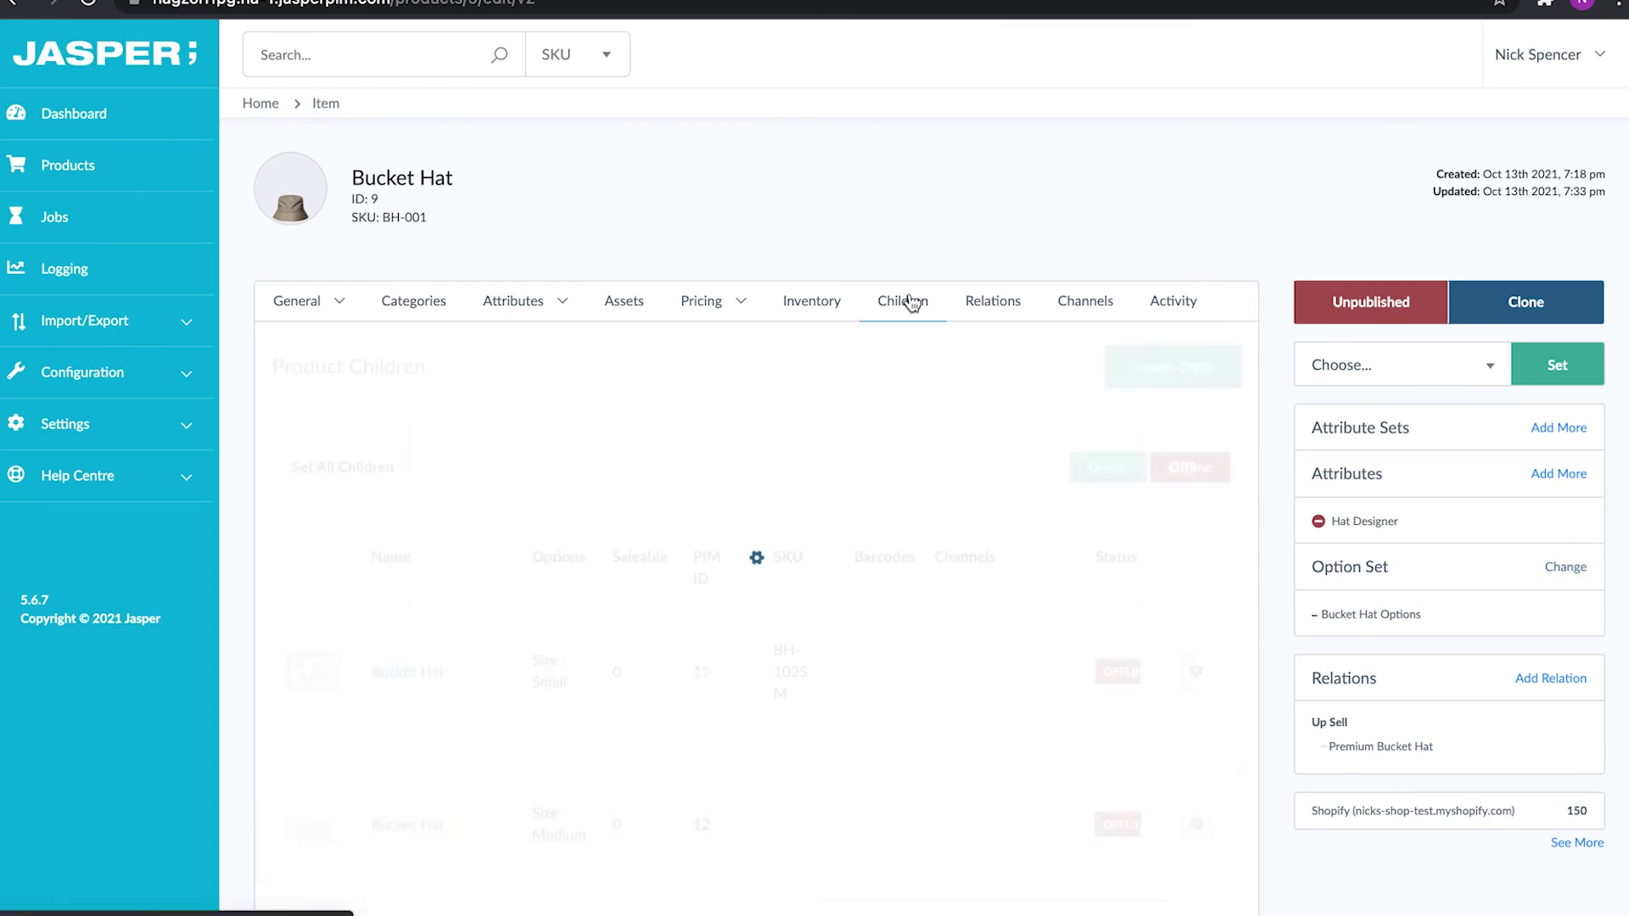
click(1099, 468)
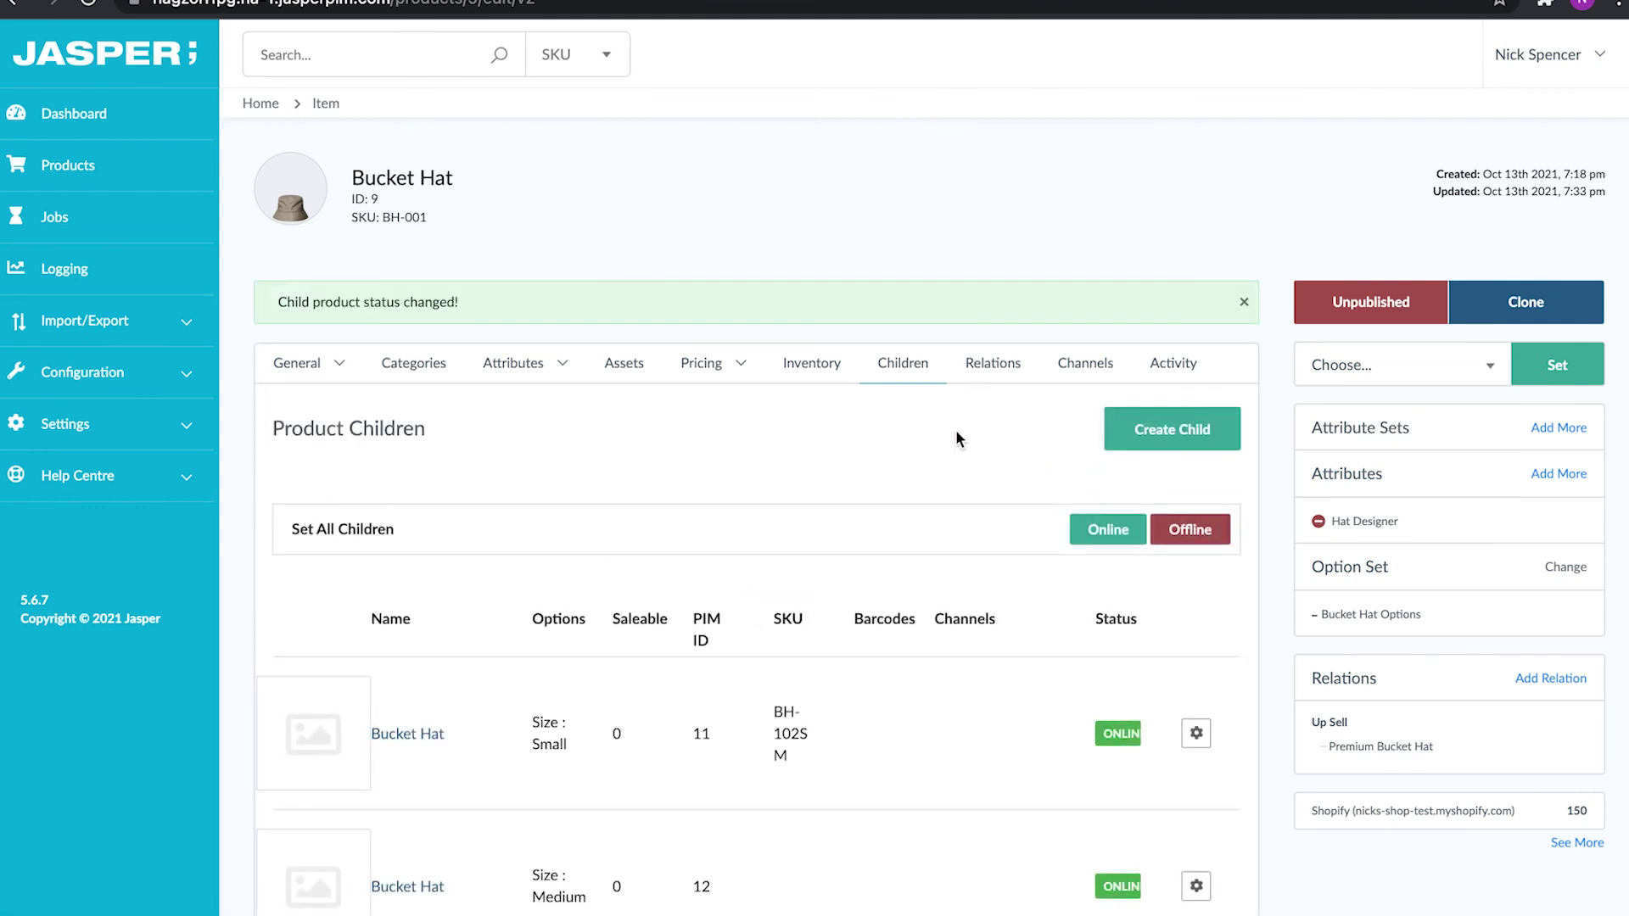
scroll(956, 433, down, 4)
scroll(959, 445, up, 4)
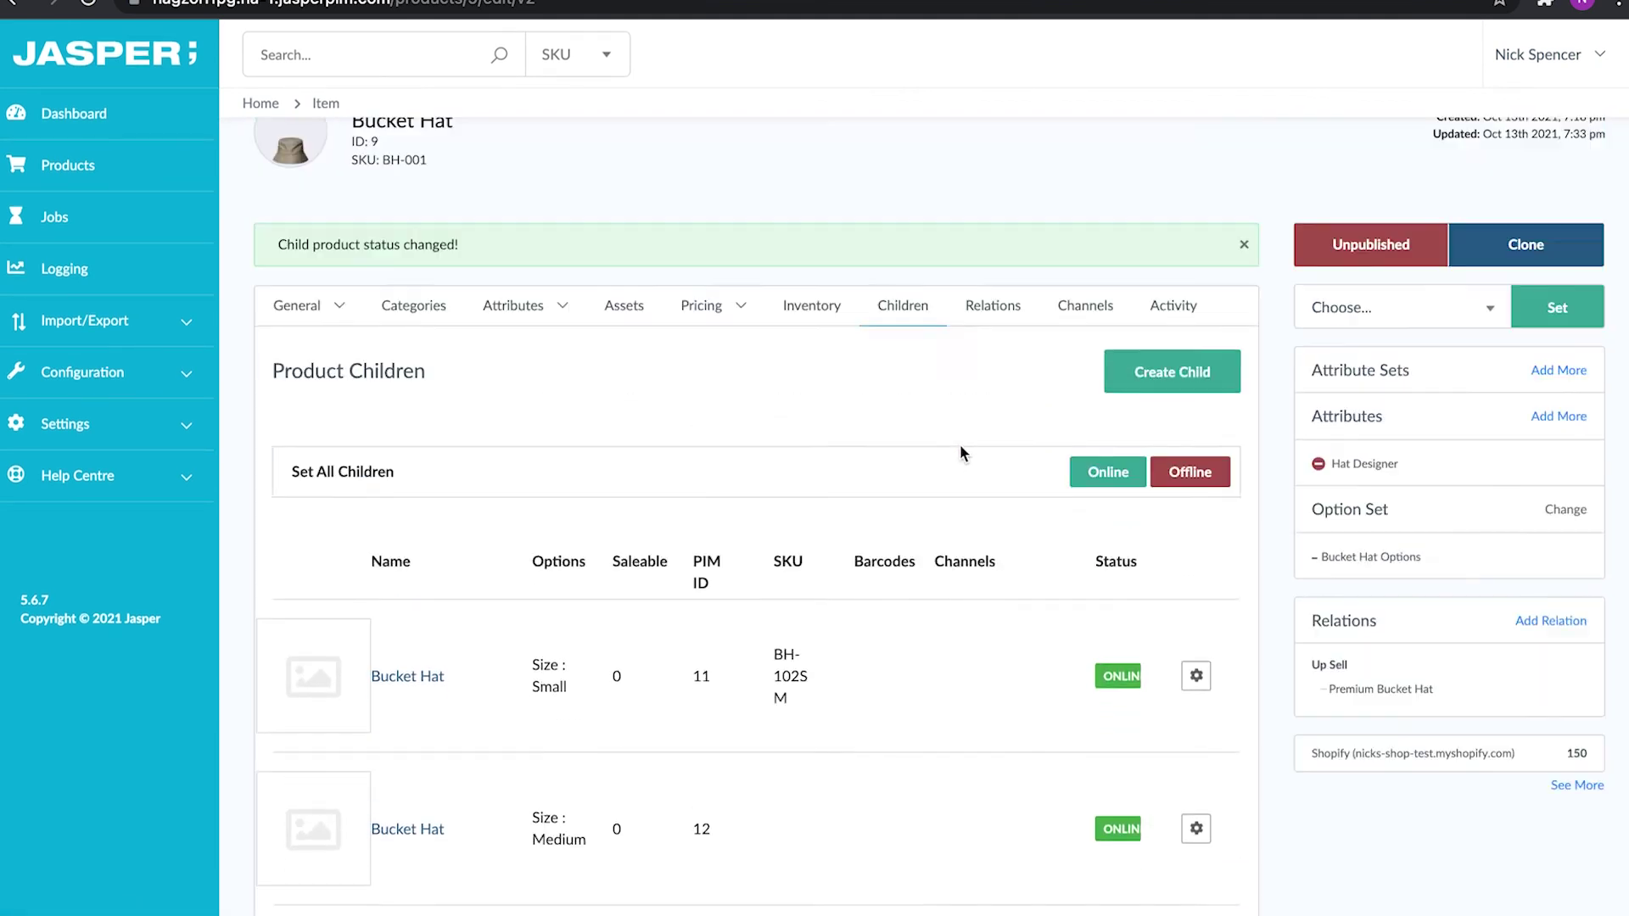
click(1242, 307)
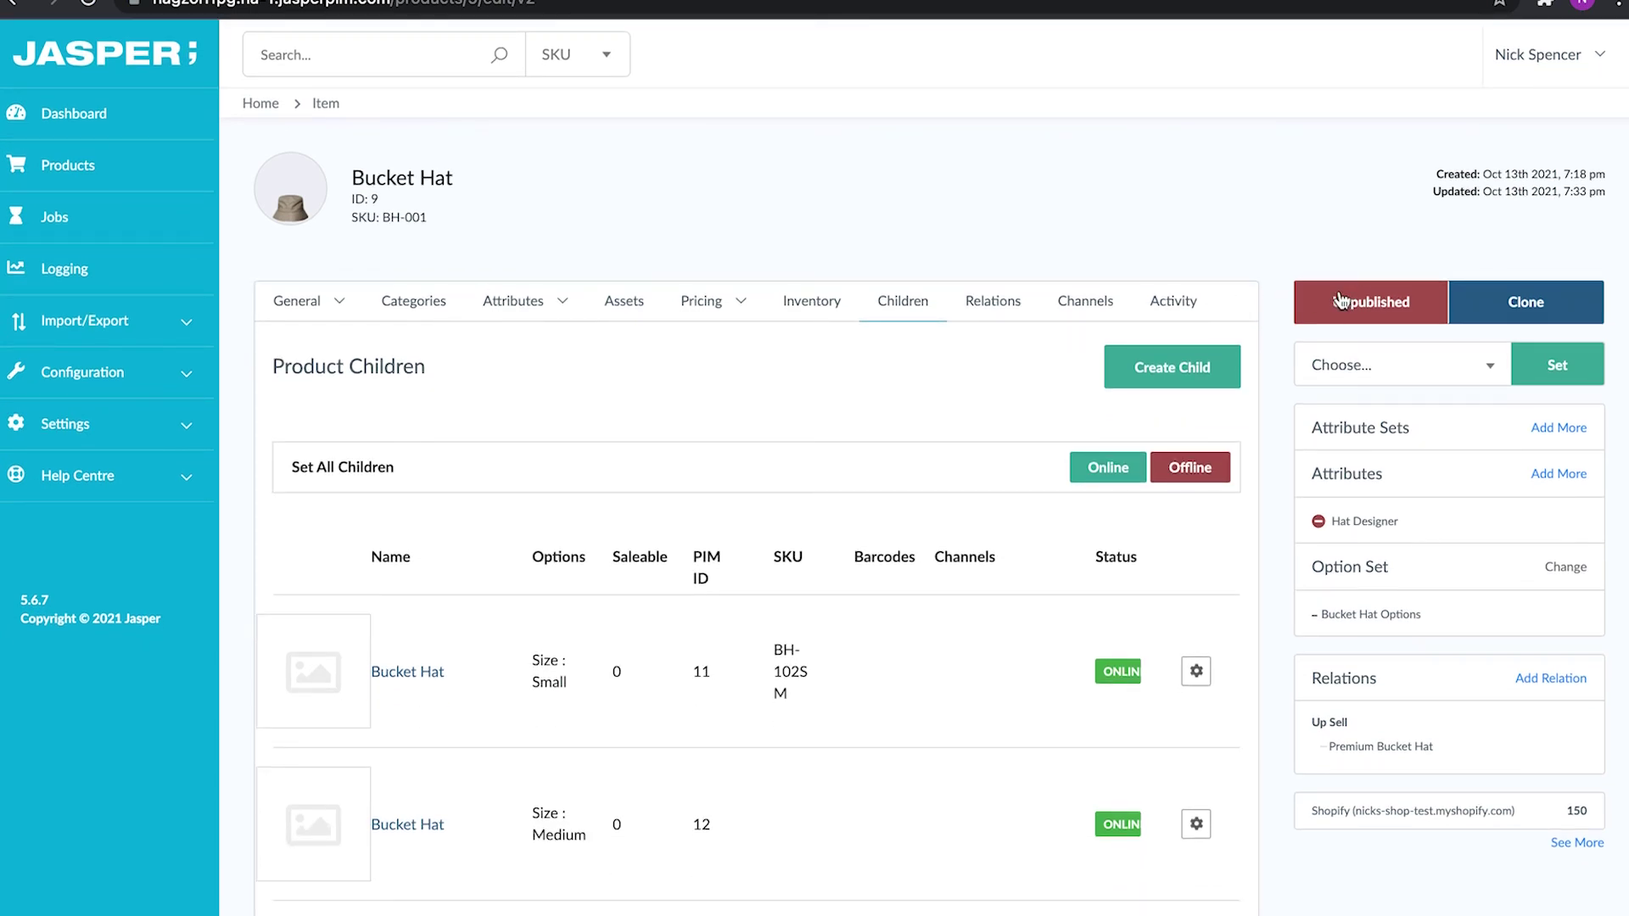
click(1339, 302)
click(1245, 302)
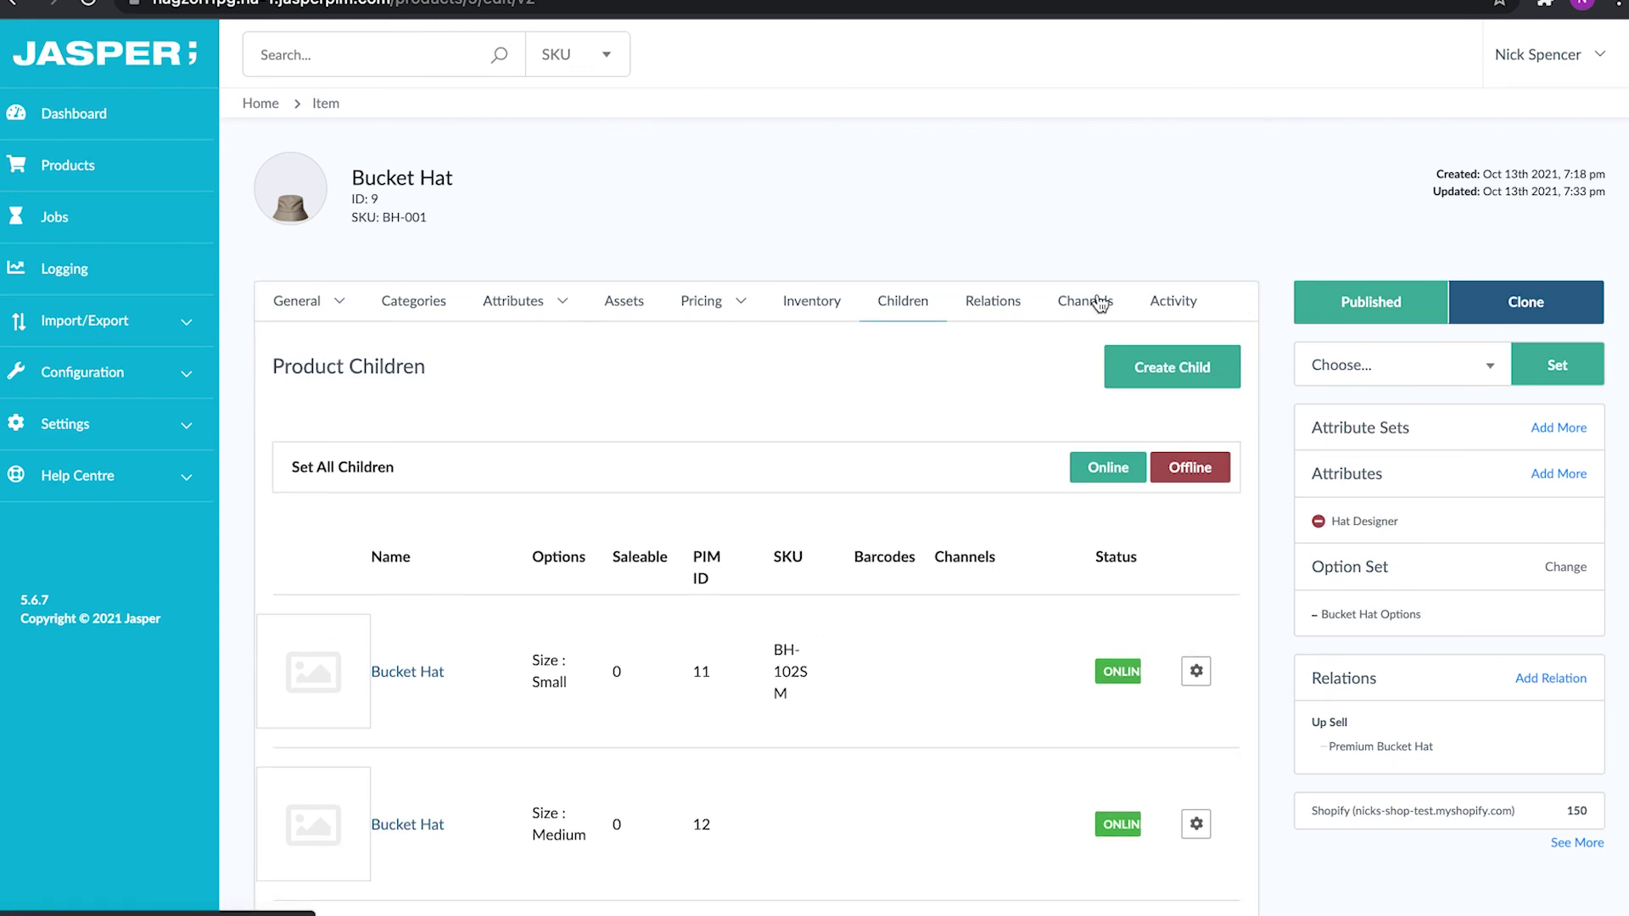
Enable the Bucket Hat's Shopify channel and run a full sync
click(1100, 303)
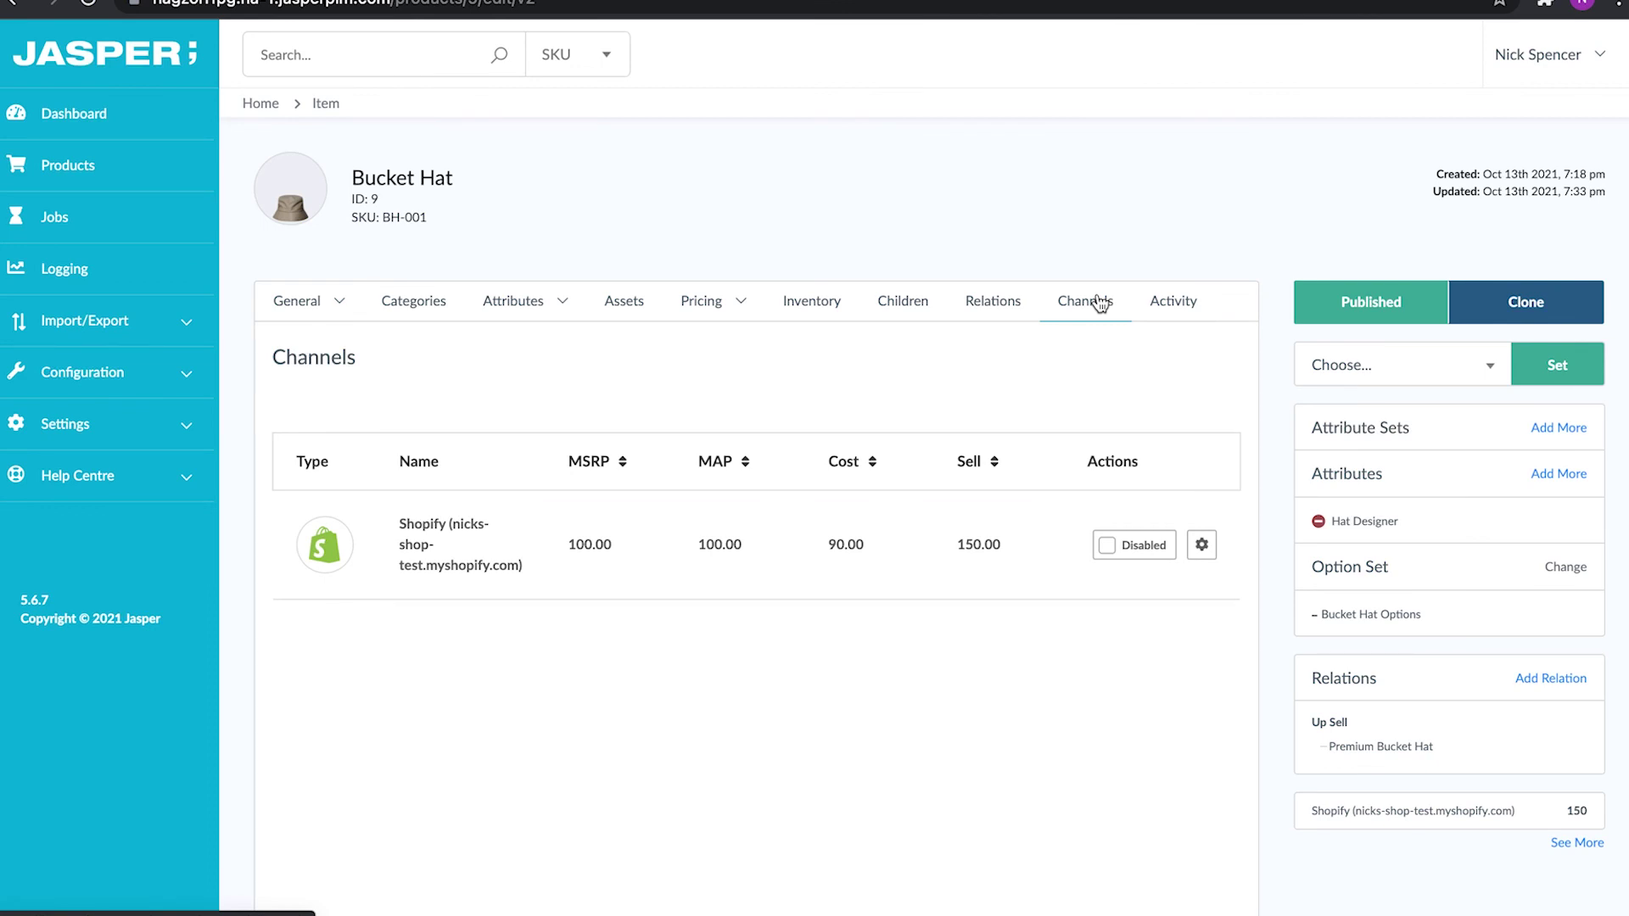
click(1112, 543)
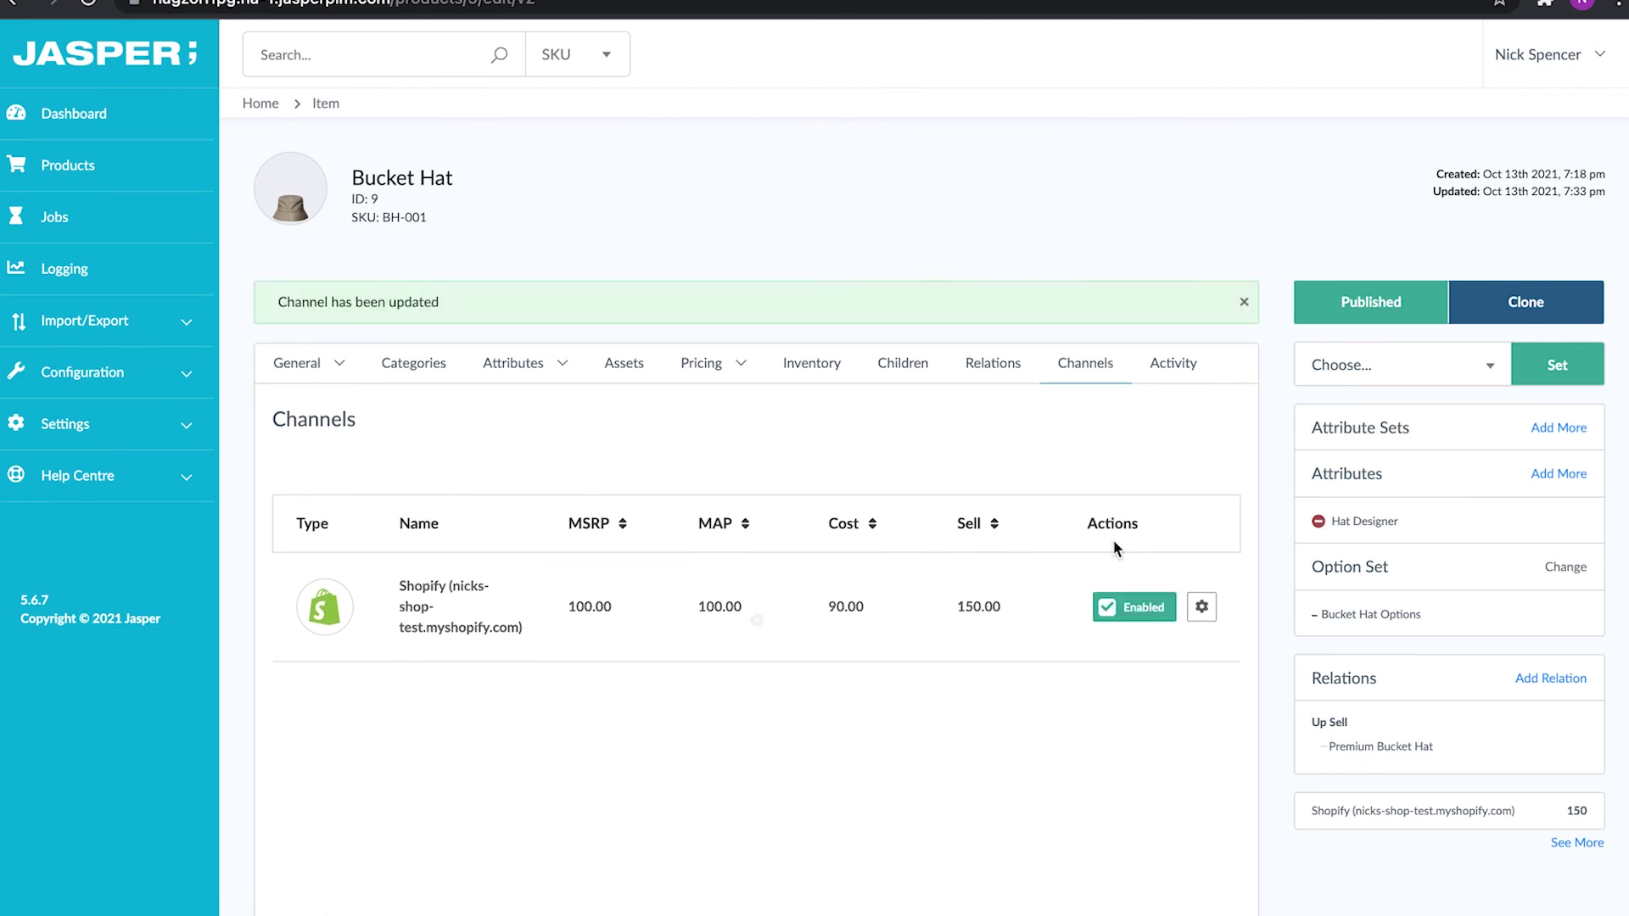
click(1201, 585)
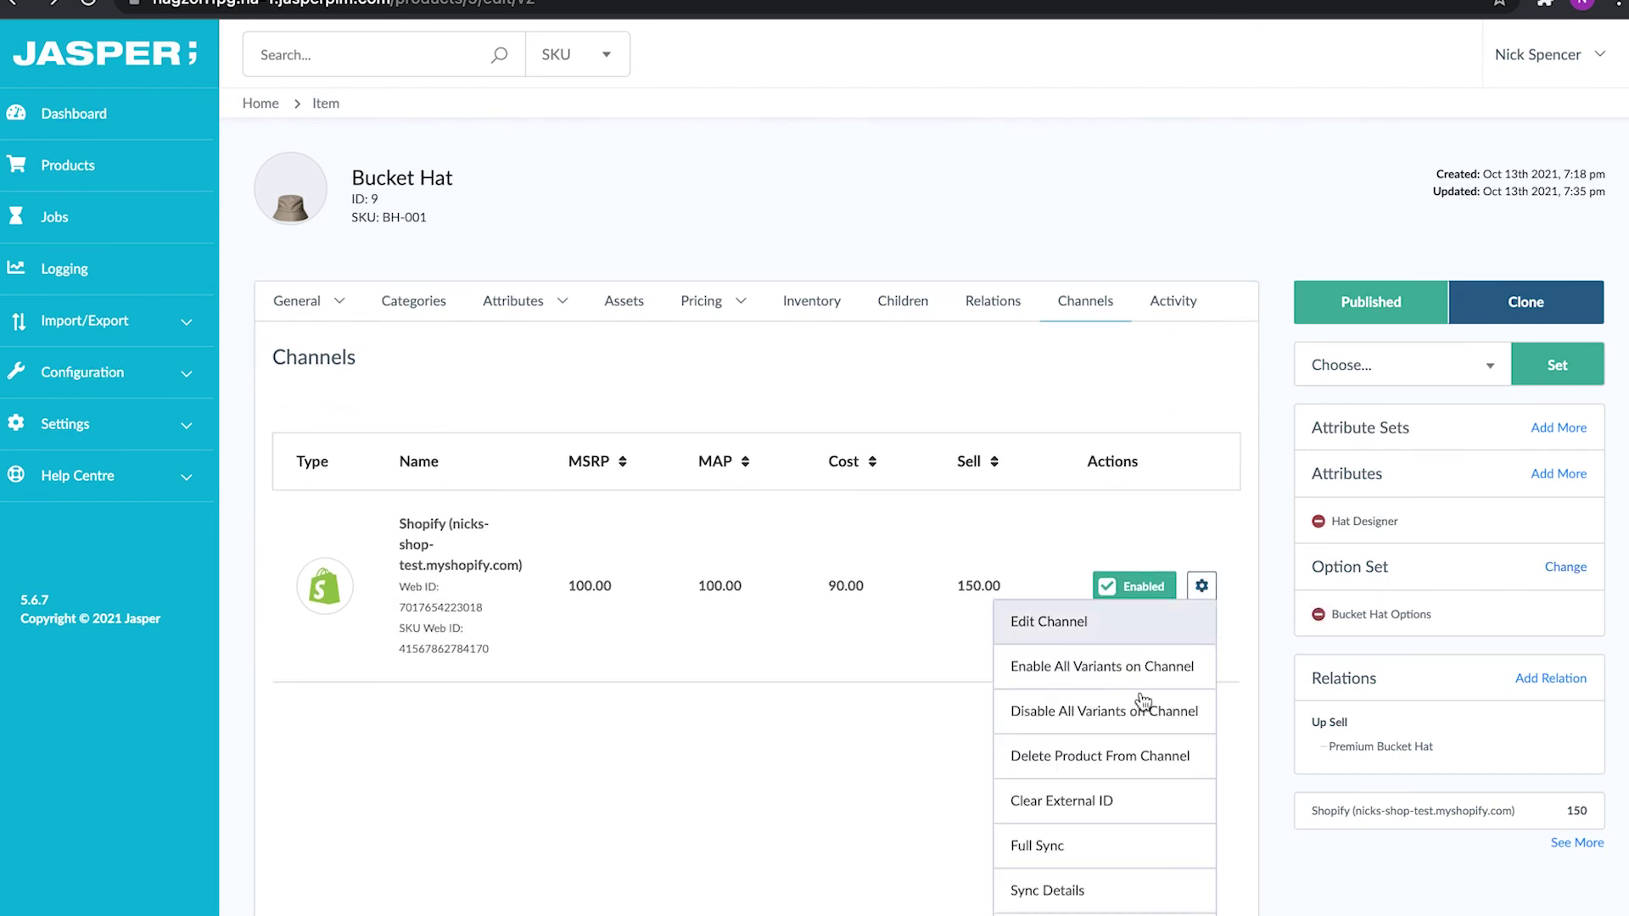
click(1089, 841)
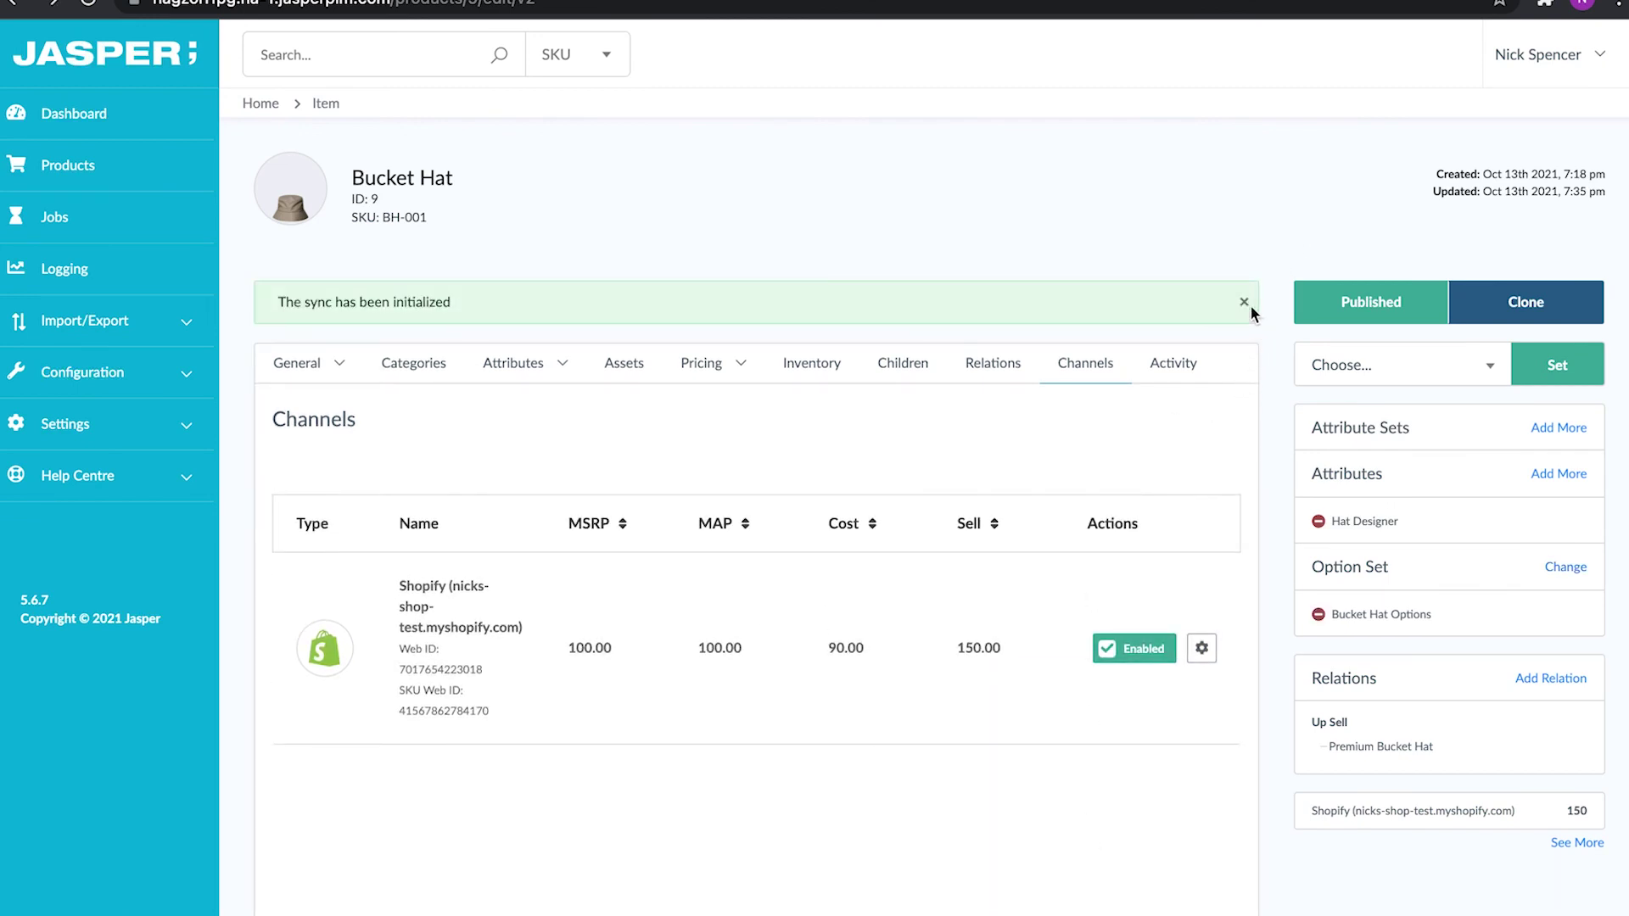
click(1243, 305)
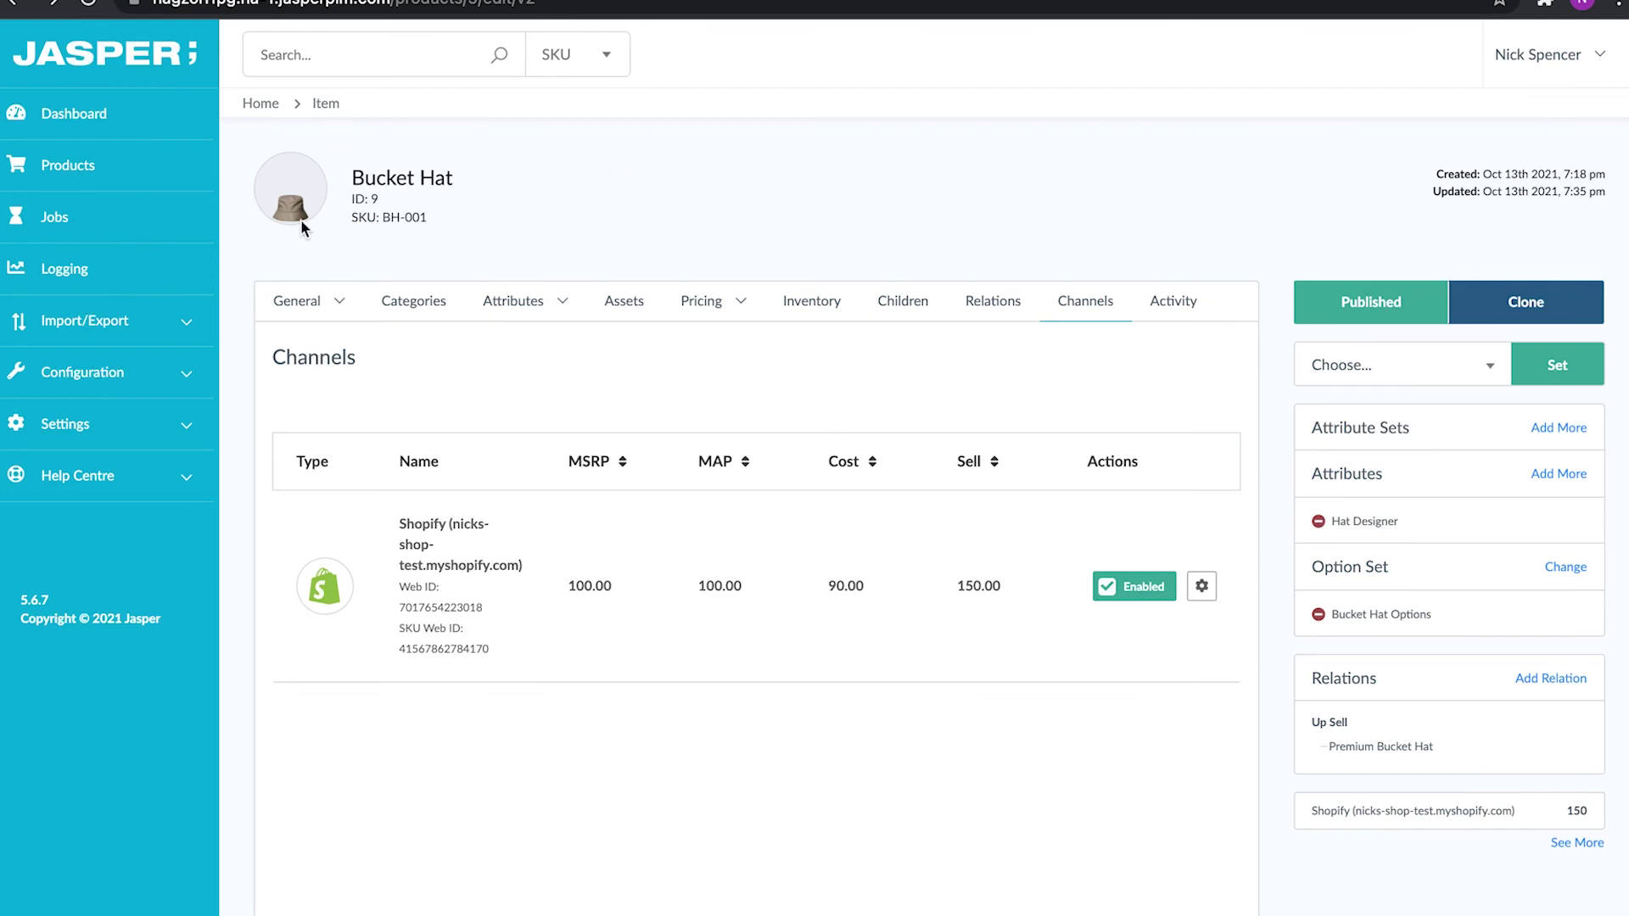
key(ctrl+Tab)
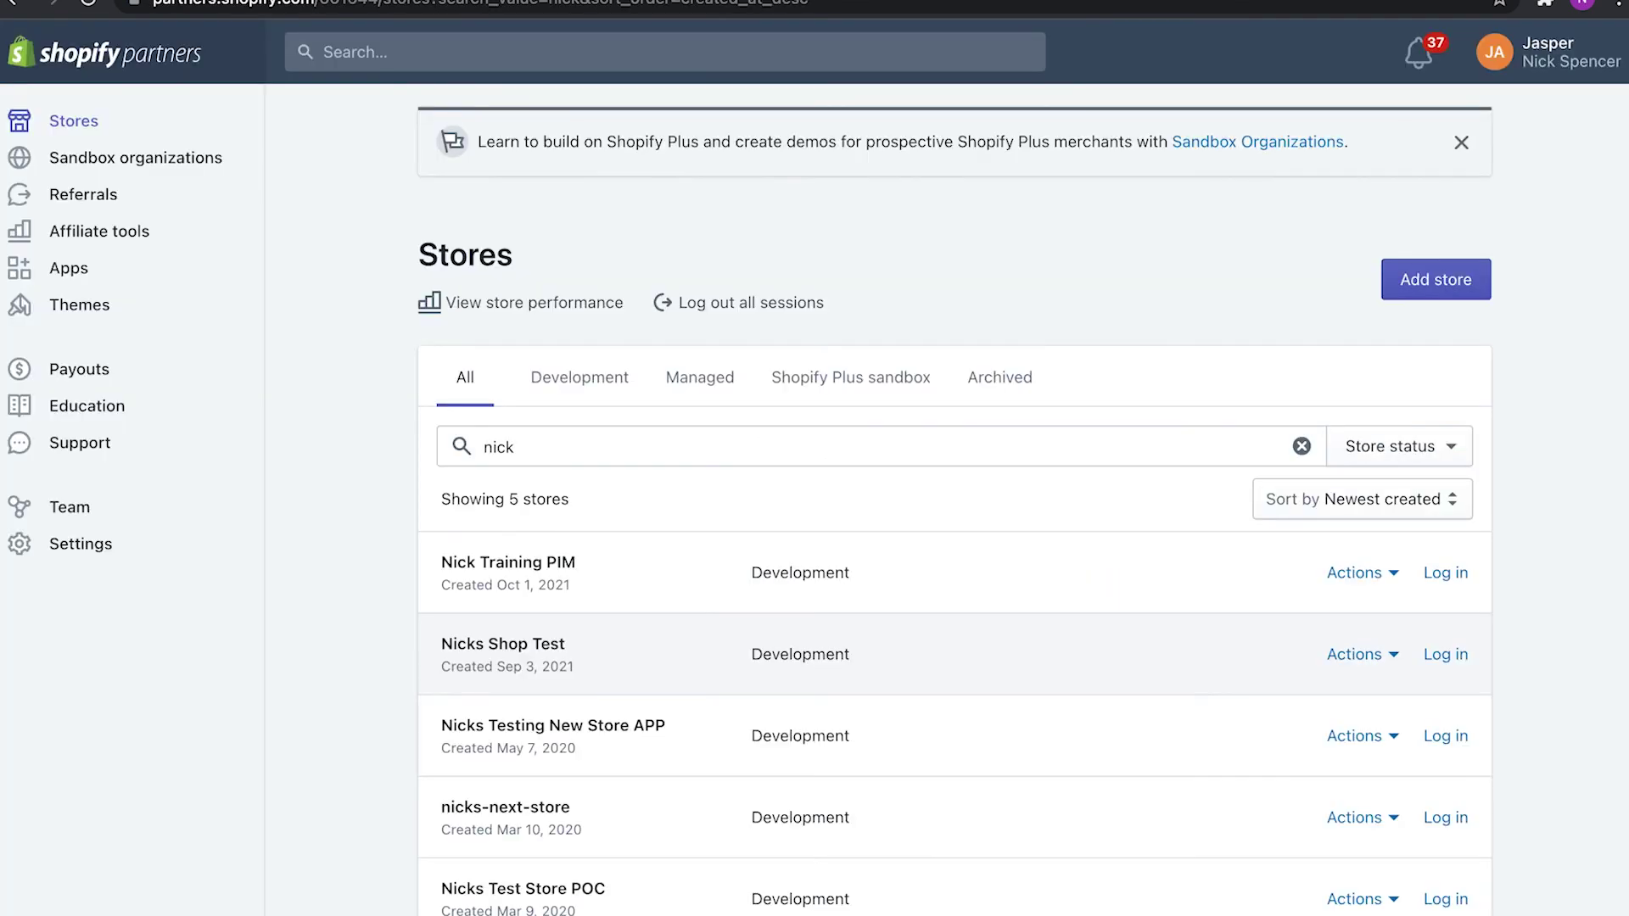
Reload the store admin's Bucket Hat page to show it Active with description and two images
key(ctrl+Tab)
click(83, 3)
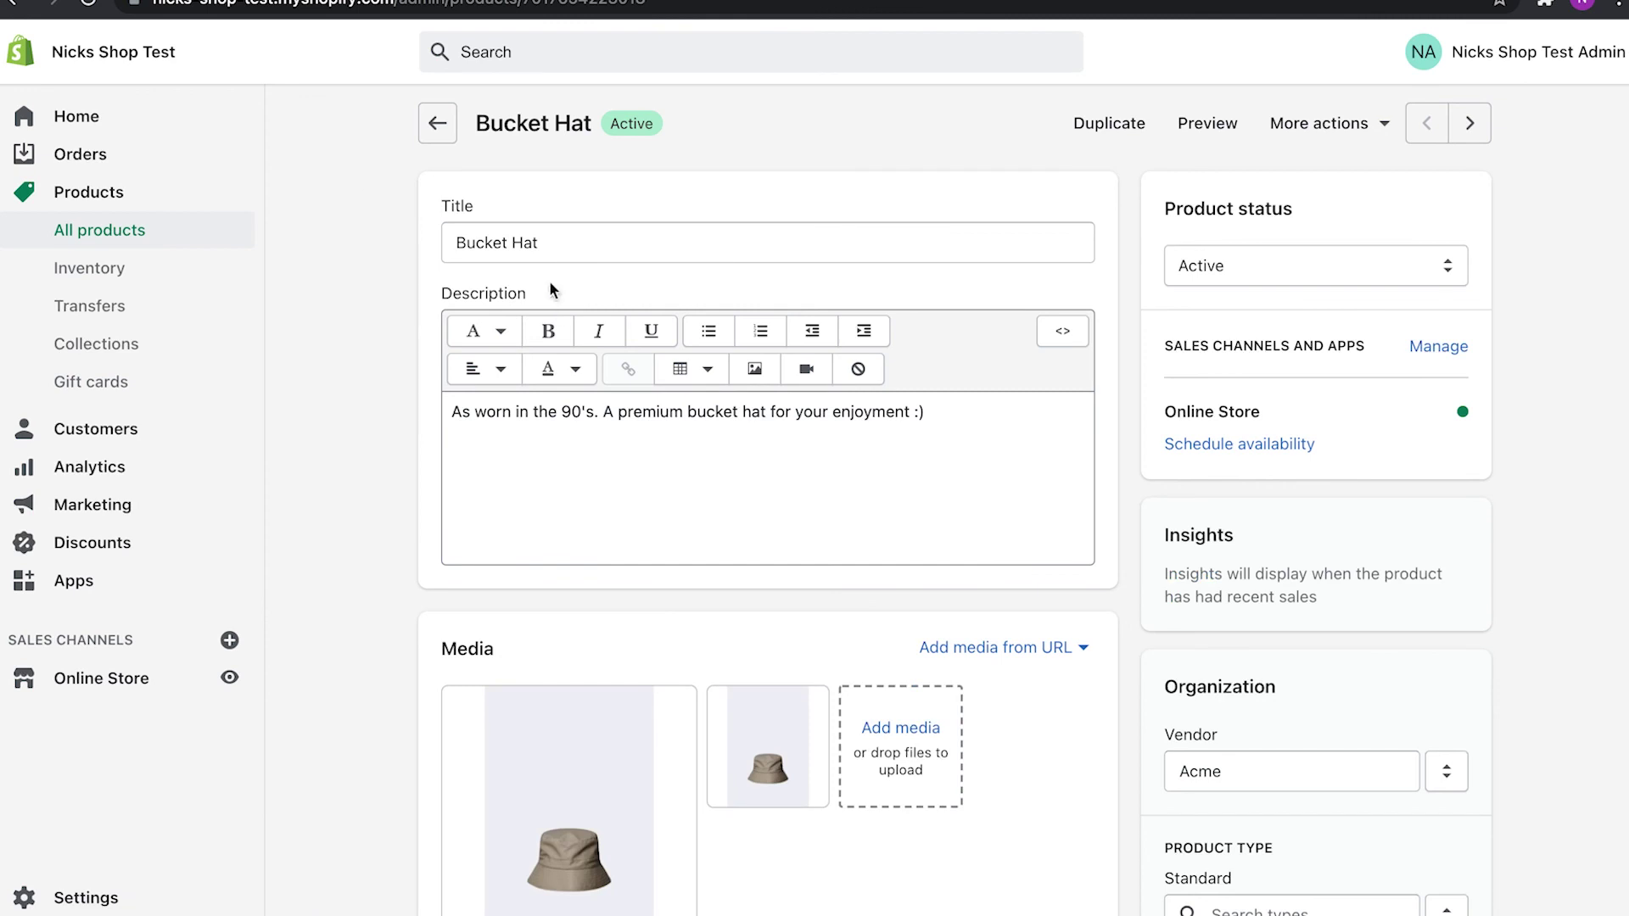
scroll(603, 476, down, 1)
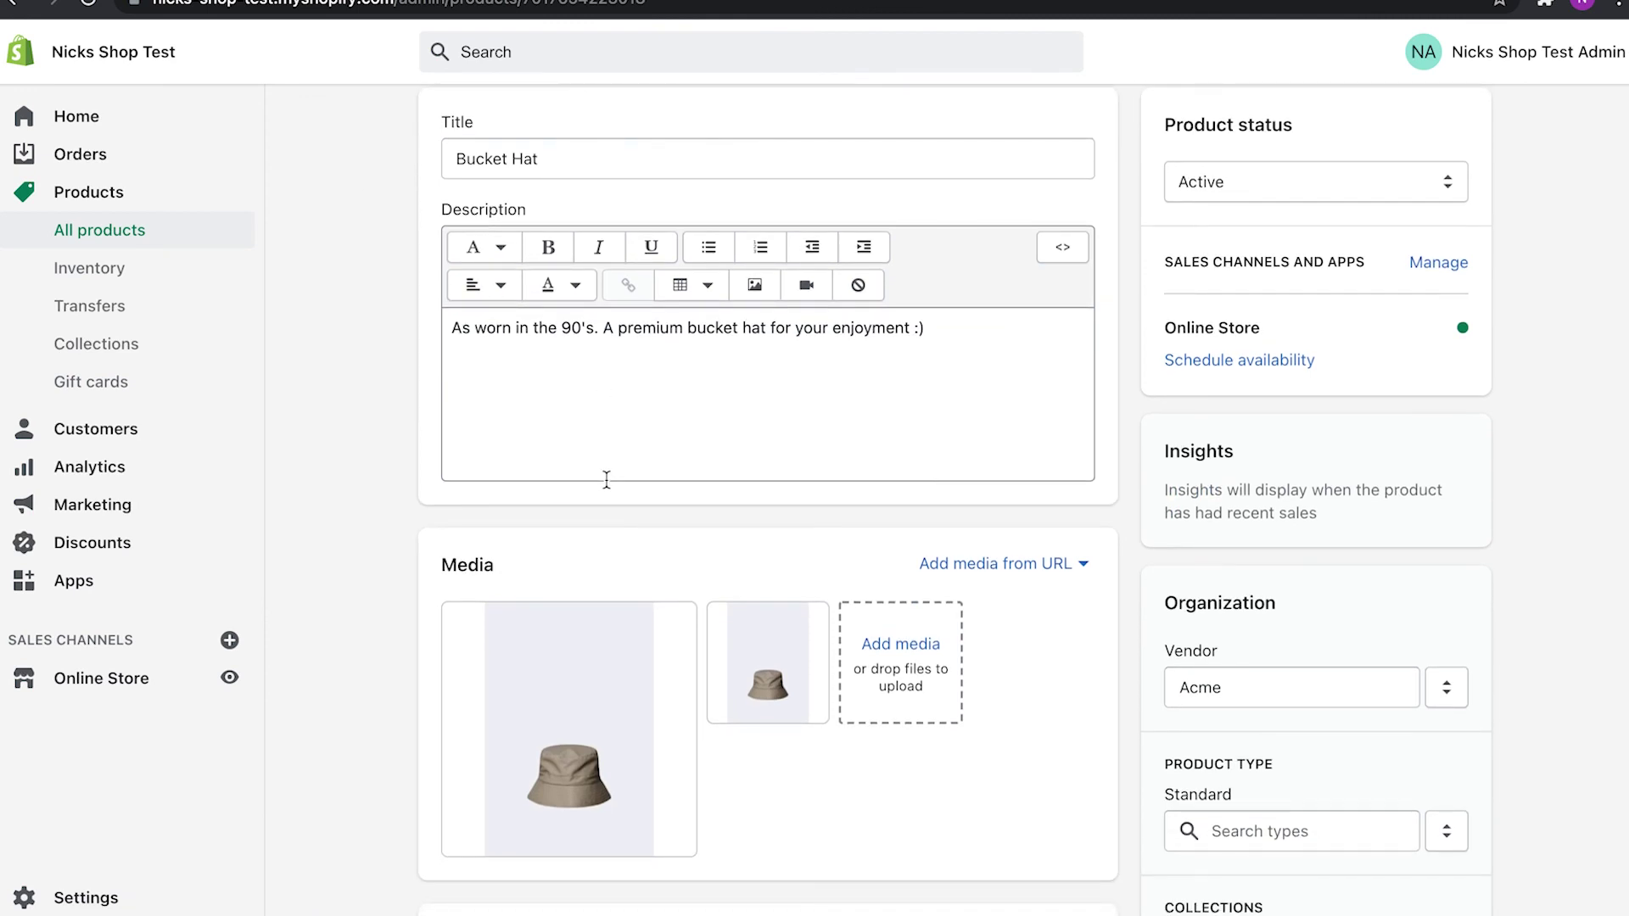